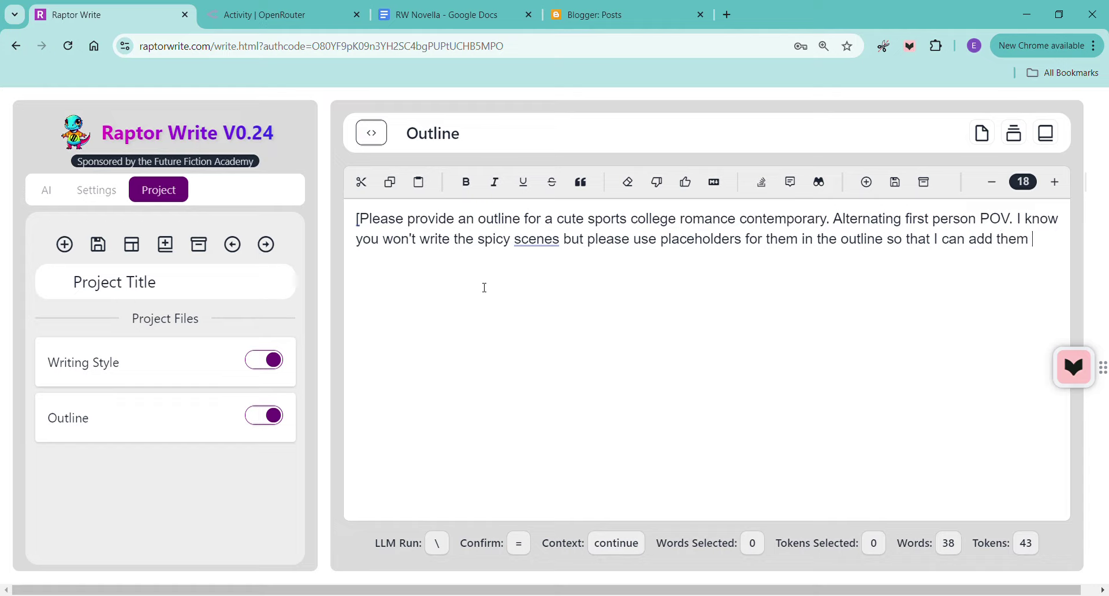
Finish the bracketed outline prompt with "in myself later." and generate the outline below it with the Continue action.
text(ter.)
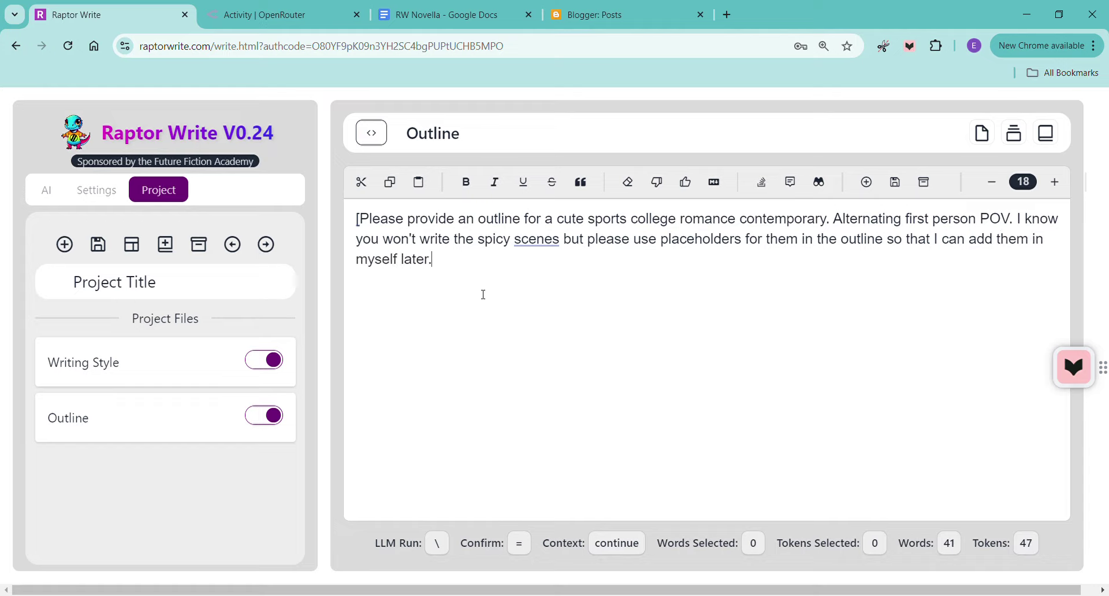
text(])
key(backslash)
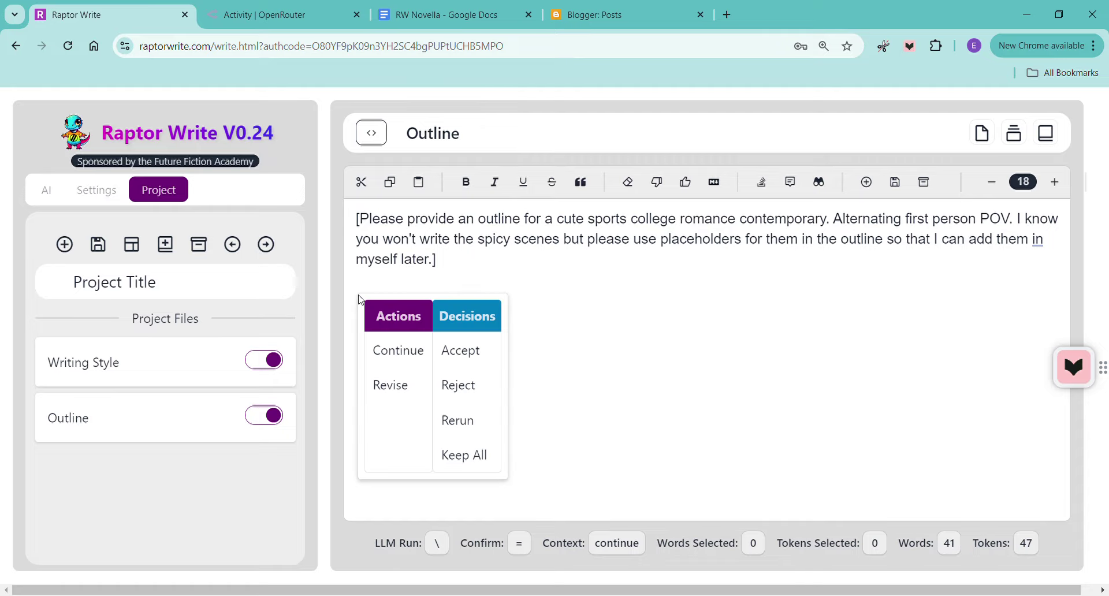
click(421, 363)
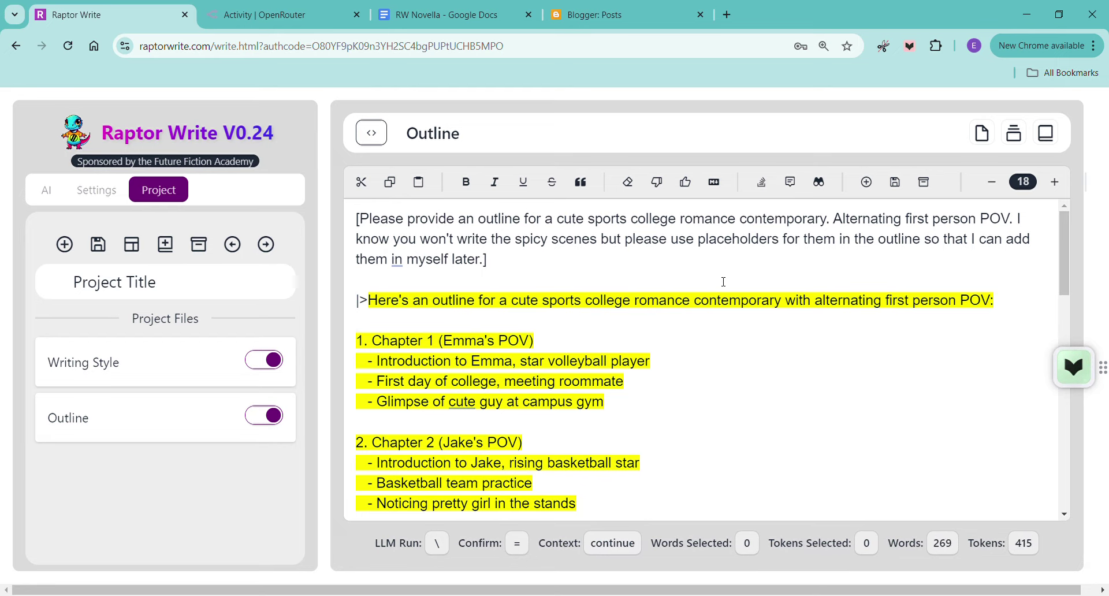
Read through the generated chapter outline, checking the plot points, conflicts and scene placeholders of each chapter.
scroll(723, 281, down, 1)
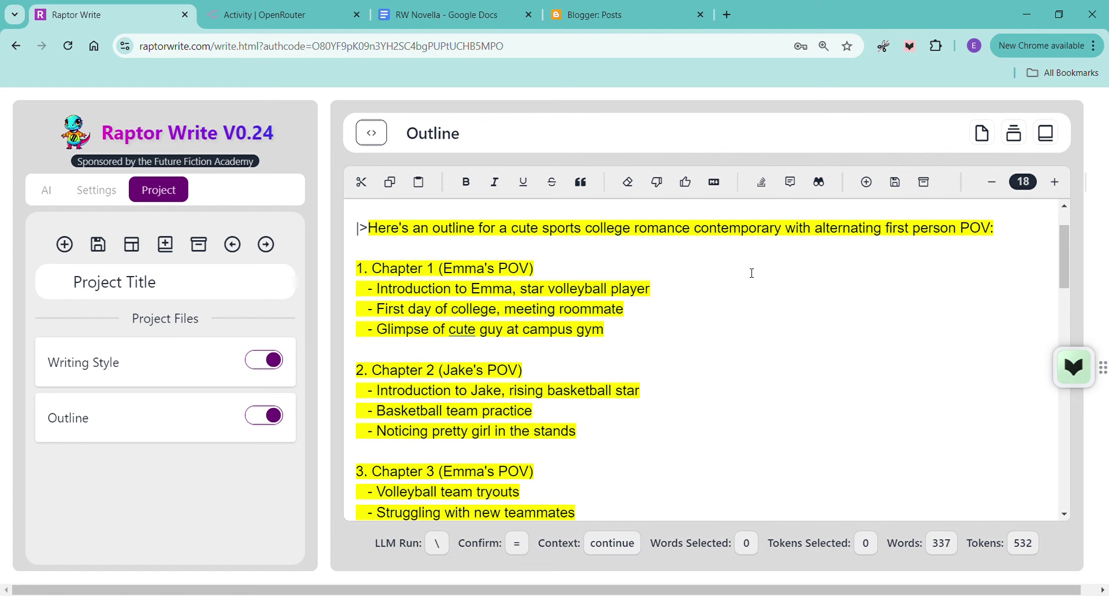
scroll(753, 273, down, 2)
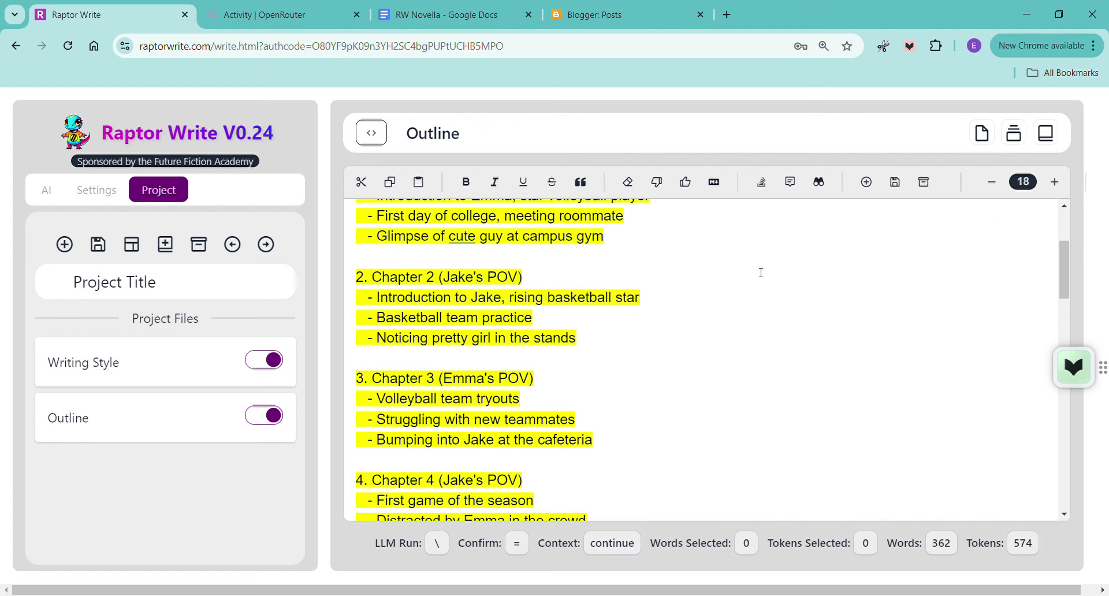
scroll(762, 273, down, 1)
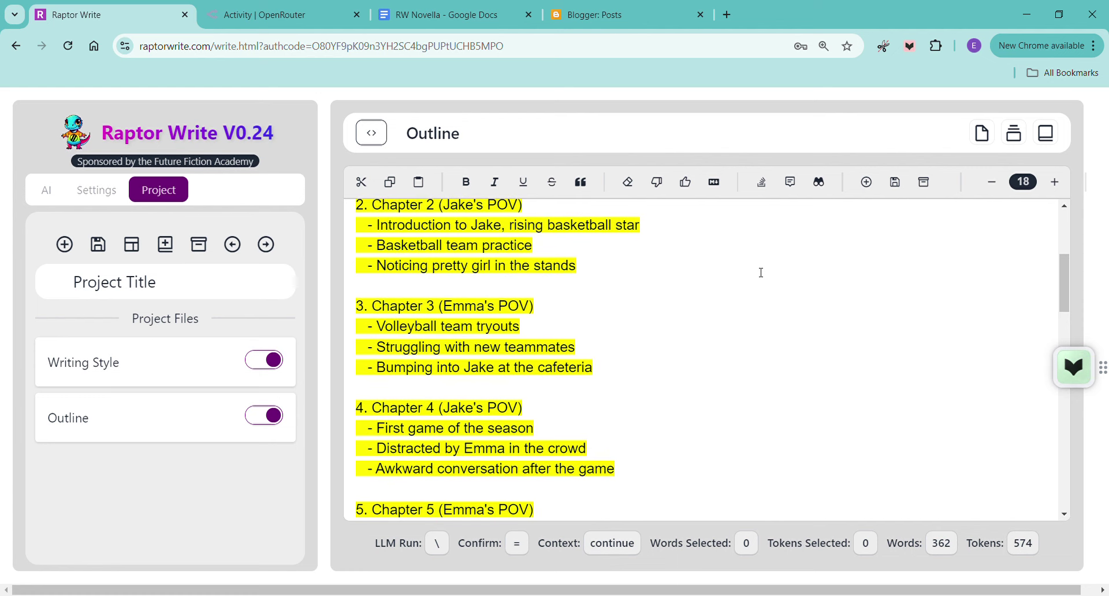
scroll(761, 273, down, 1)
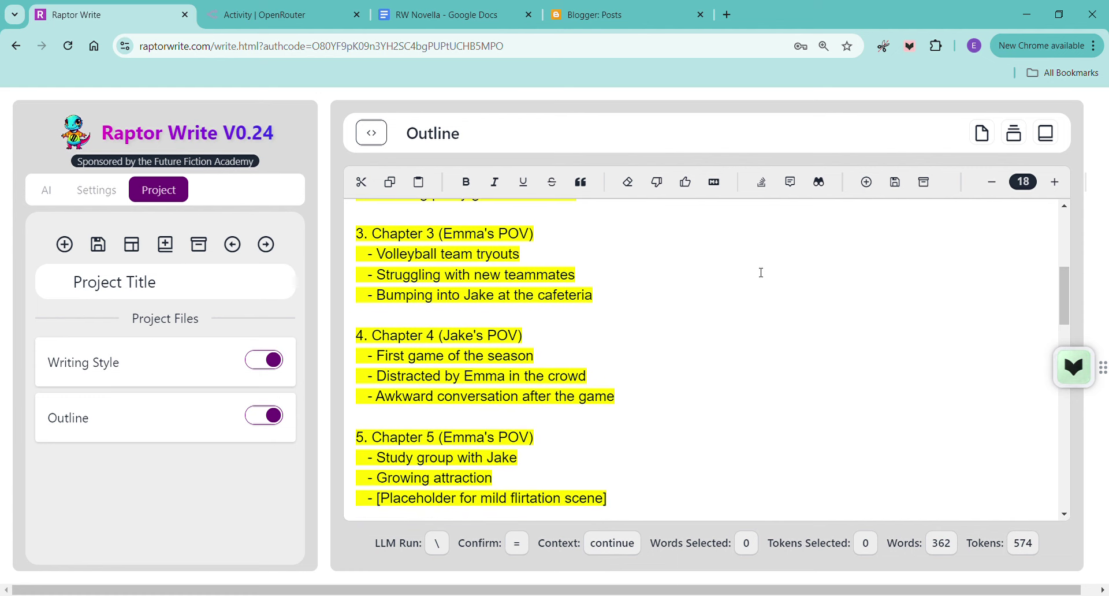
scroll(762, 271, down, 1)
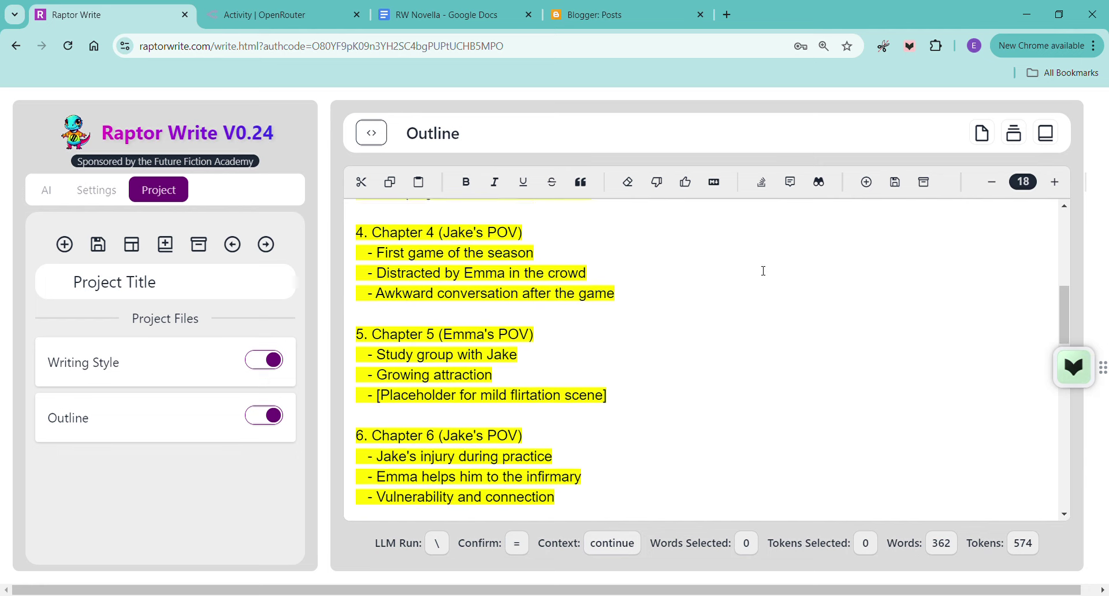
scroll(763, 271, down, 1)
scroll(763, 271, down, 1)
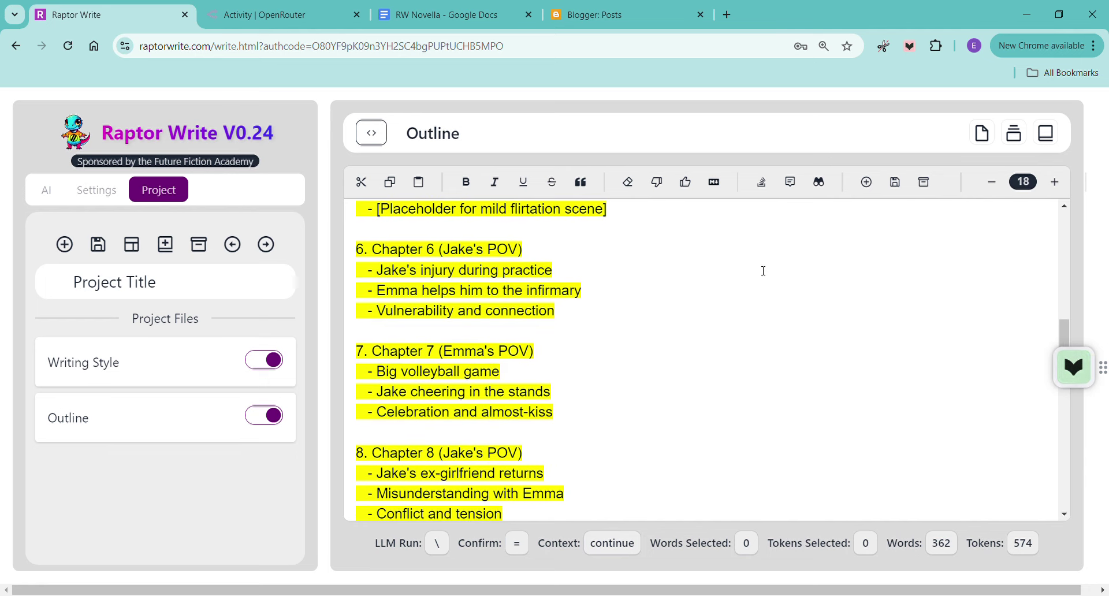
scroll(763, 271, down, 1)
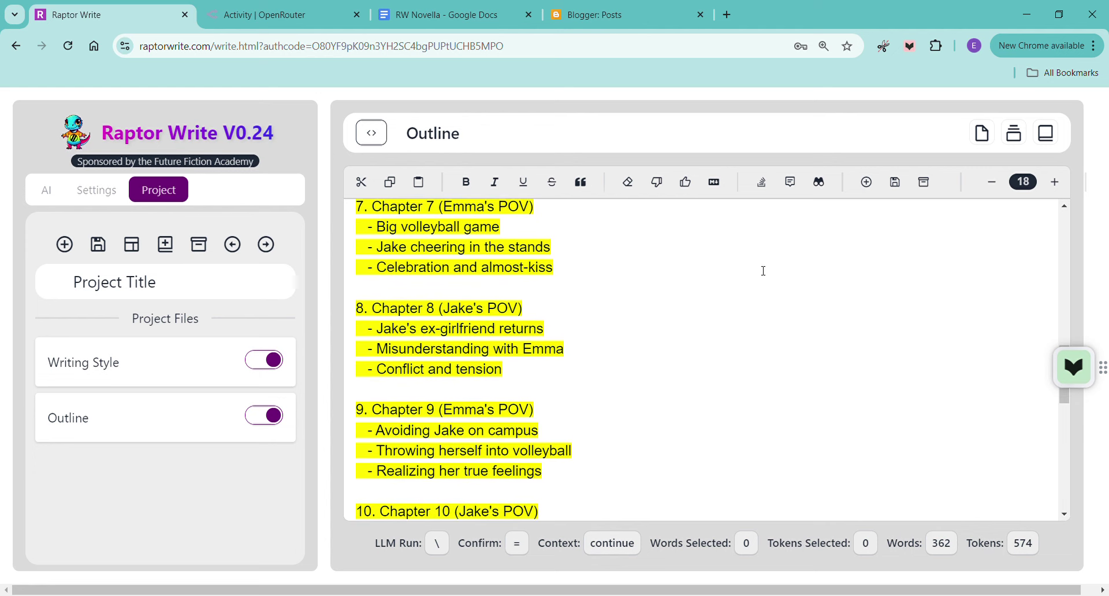
scroll(763, 270, down, 1)
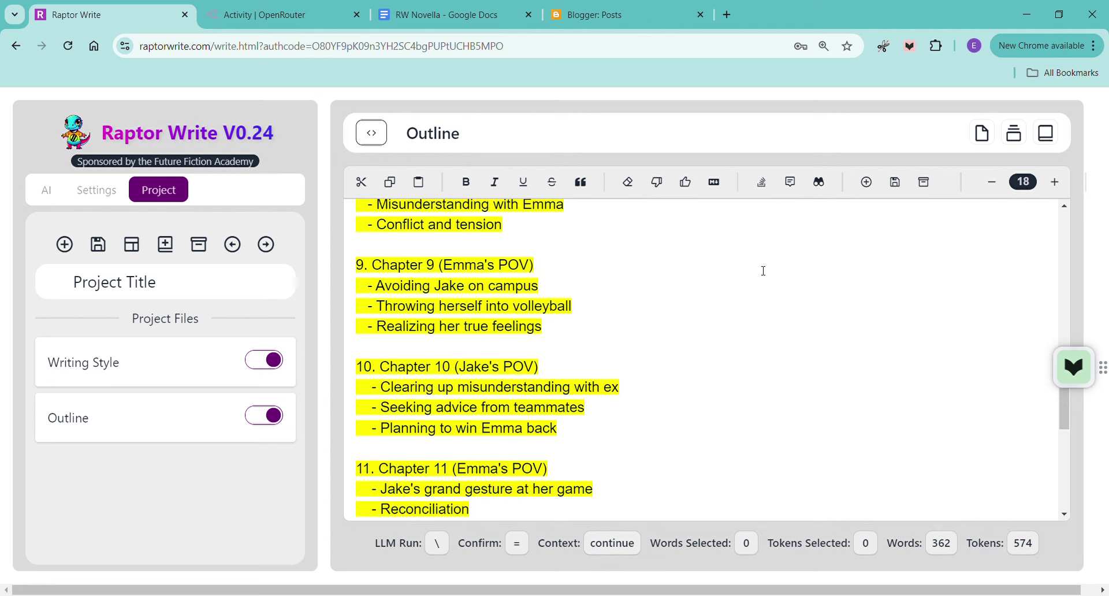
scroll(762, 271, down, 1)
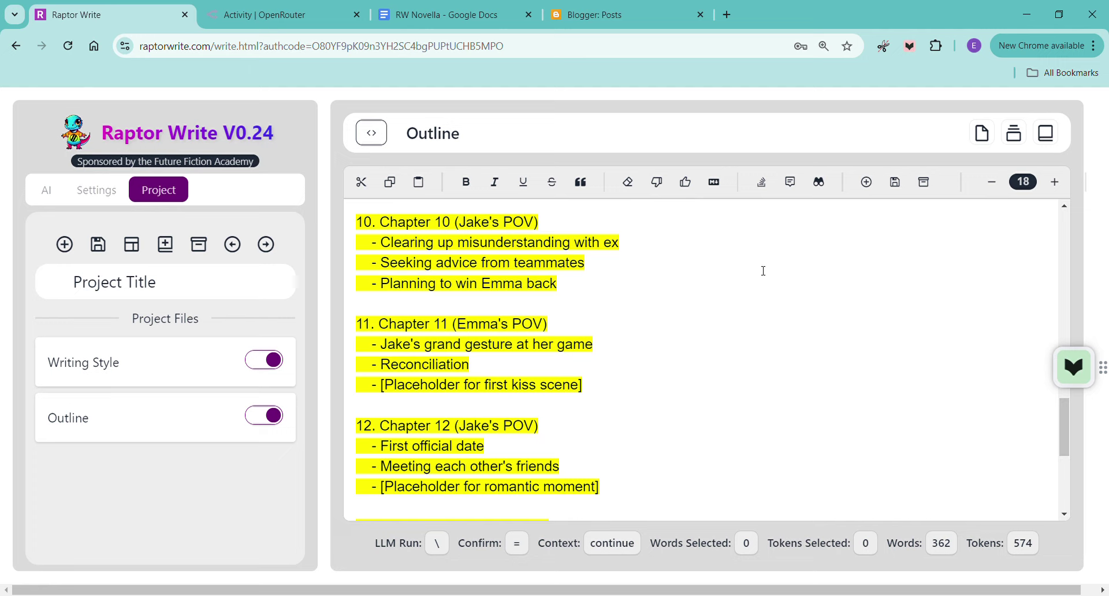
scroll(763, 271, down, 2)
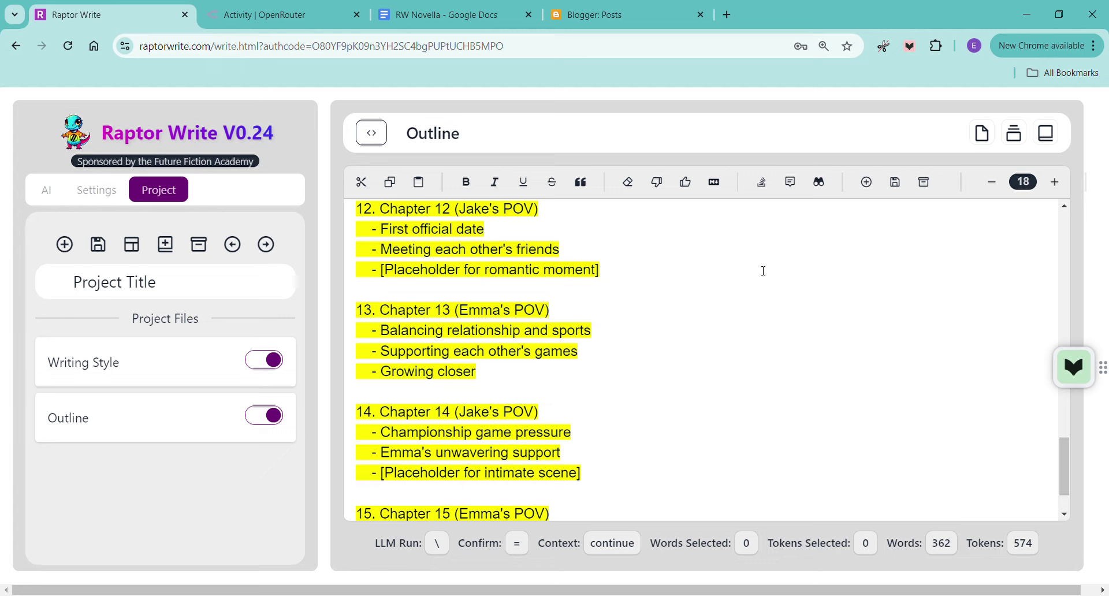
scroll(763, 271, down, 1)
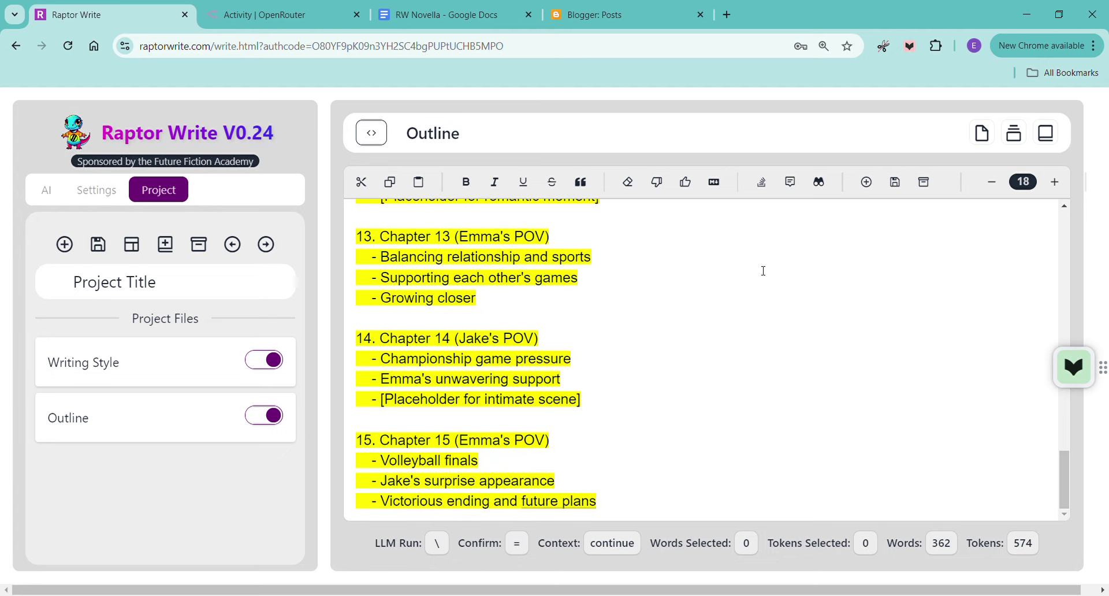
scroll(763, 271, up, 2)
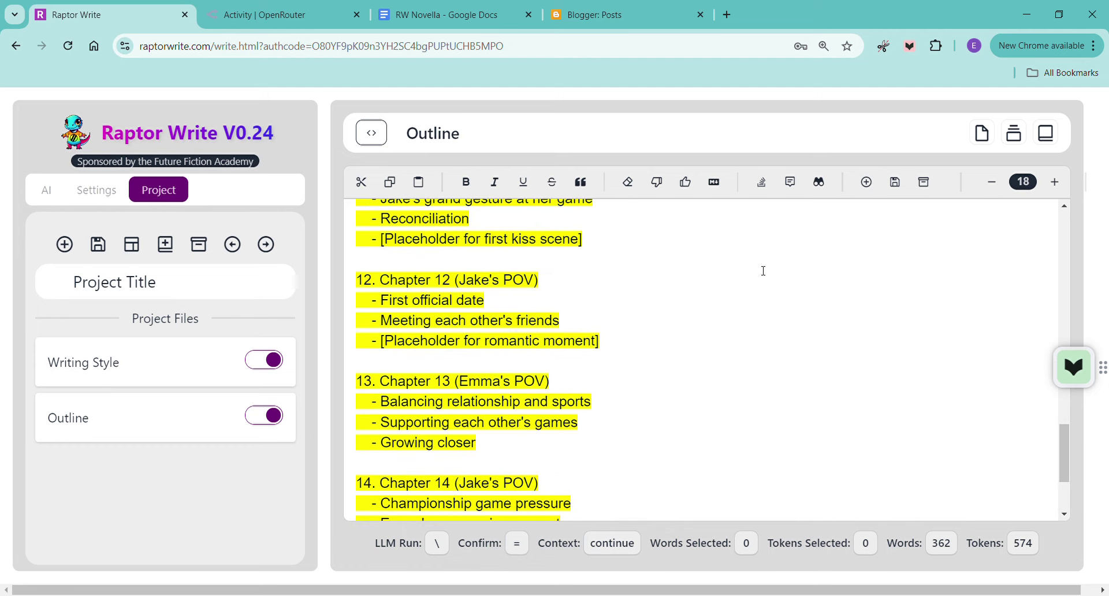
scroll(763, 271, down, 2)
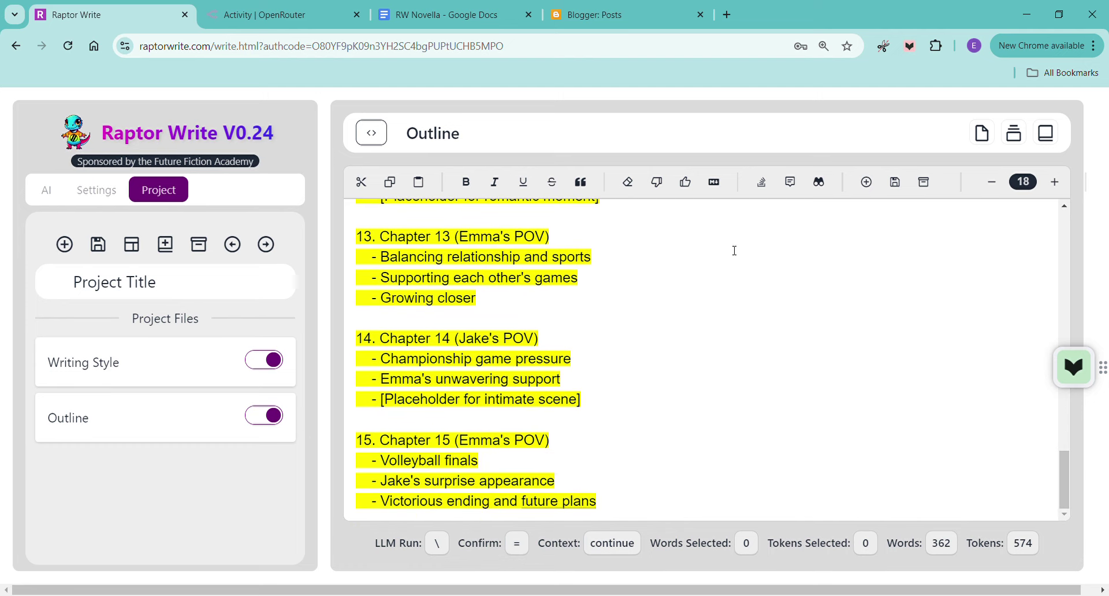
scroll(734, 250, up, 18)
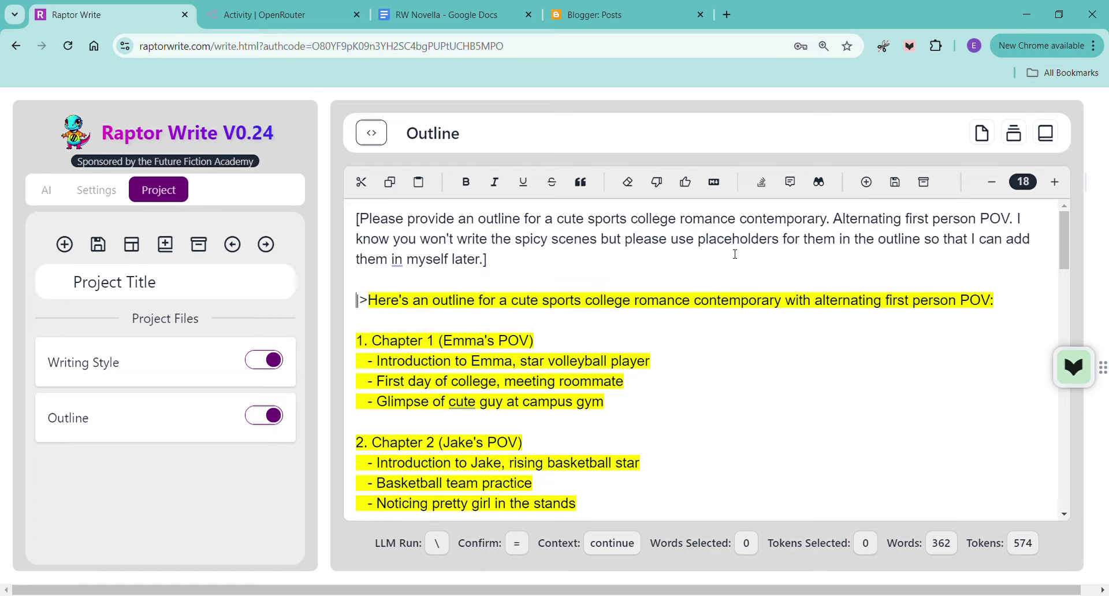
Reject the generated outline and add "Please including multiple spicy scene placeholders" inside the prompt's closing bracket.
click(663, 185)
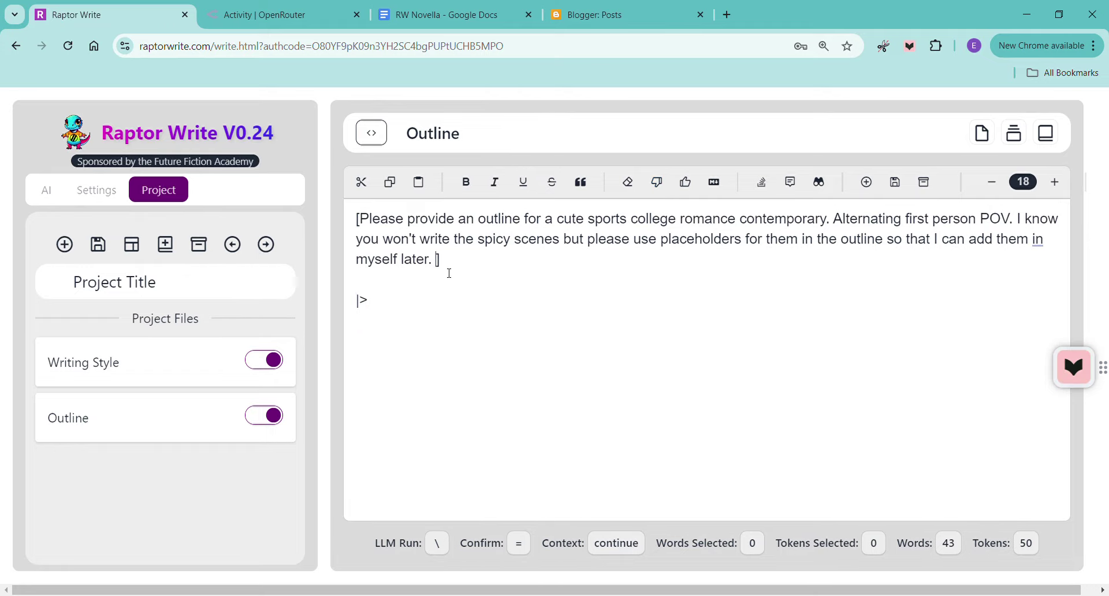
text(Please includ)
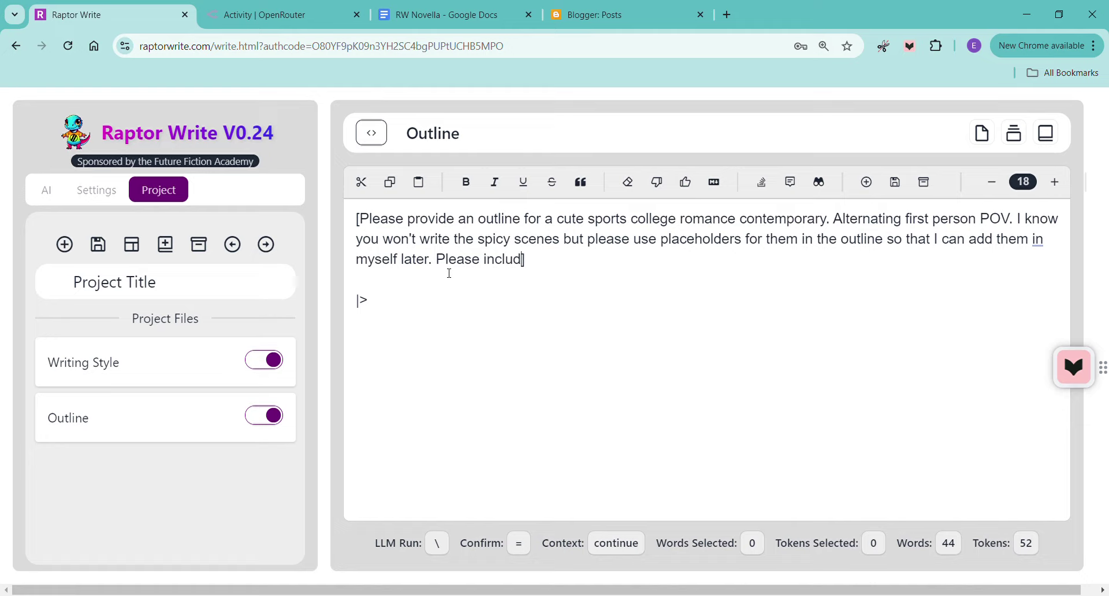
text(ing multiple sp)
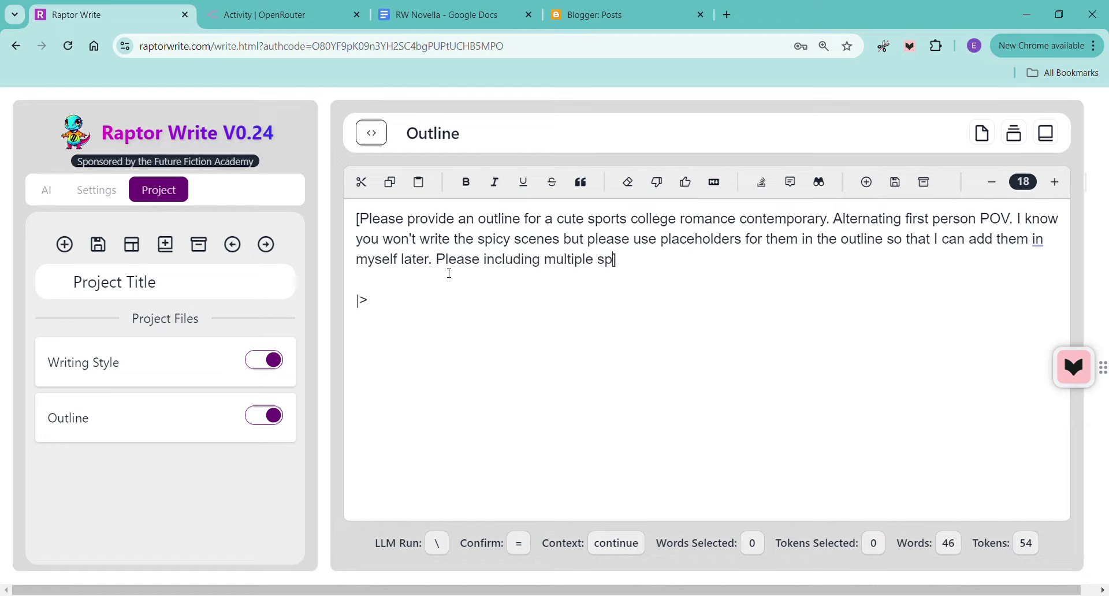
text(icy scene p)
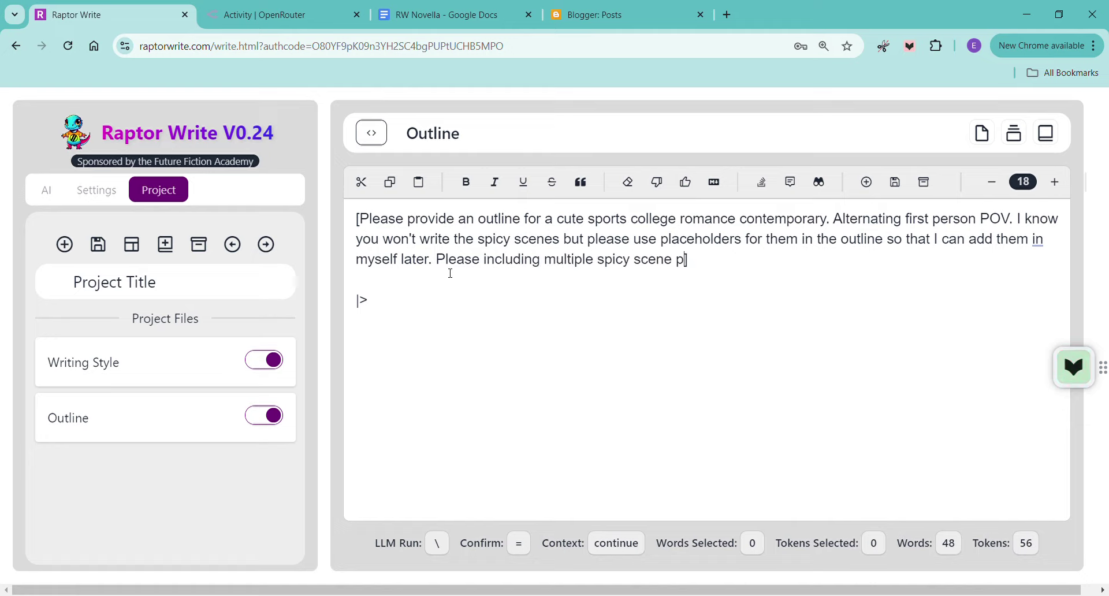
text(laceholders)
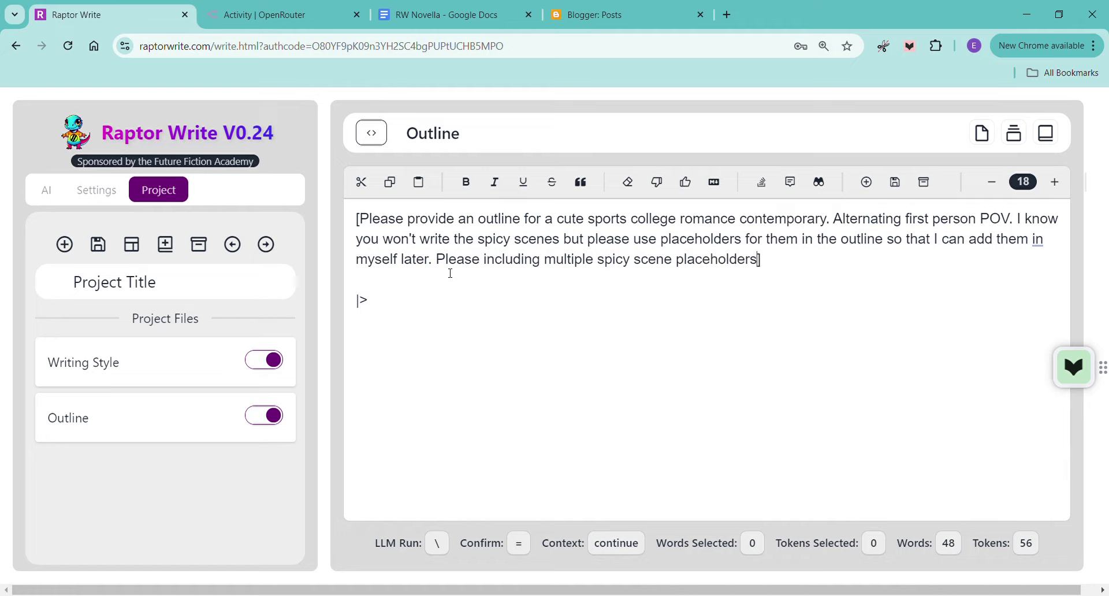
Extend the prompt with the sentence "Please don't have any exes as conflict or misunderstandings.".
text(. Please don't)
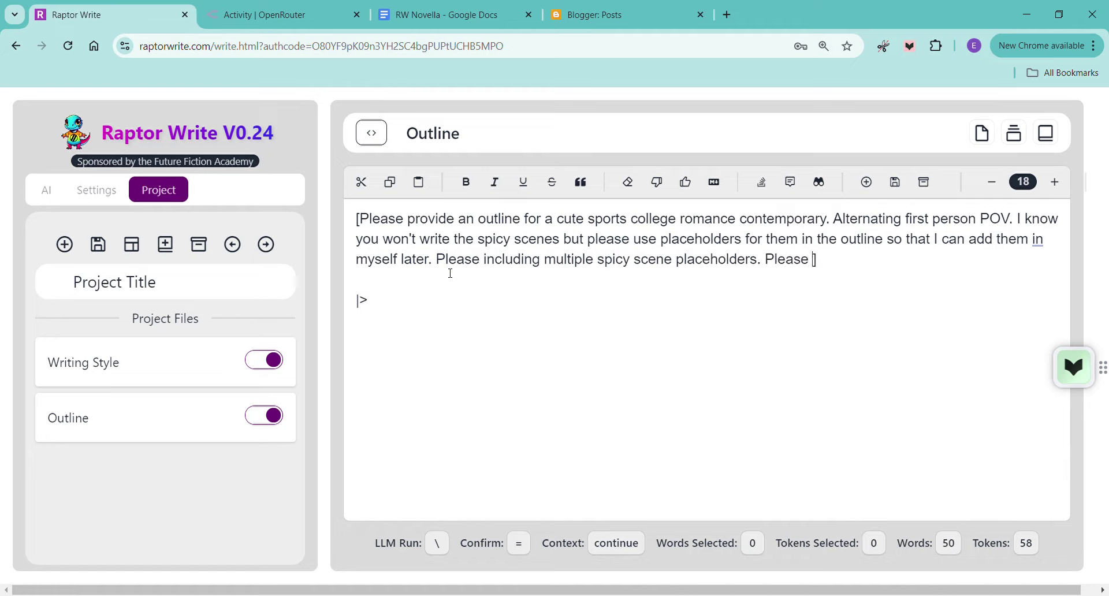
text( have any ex)
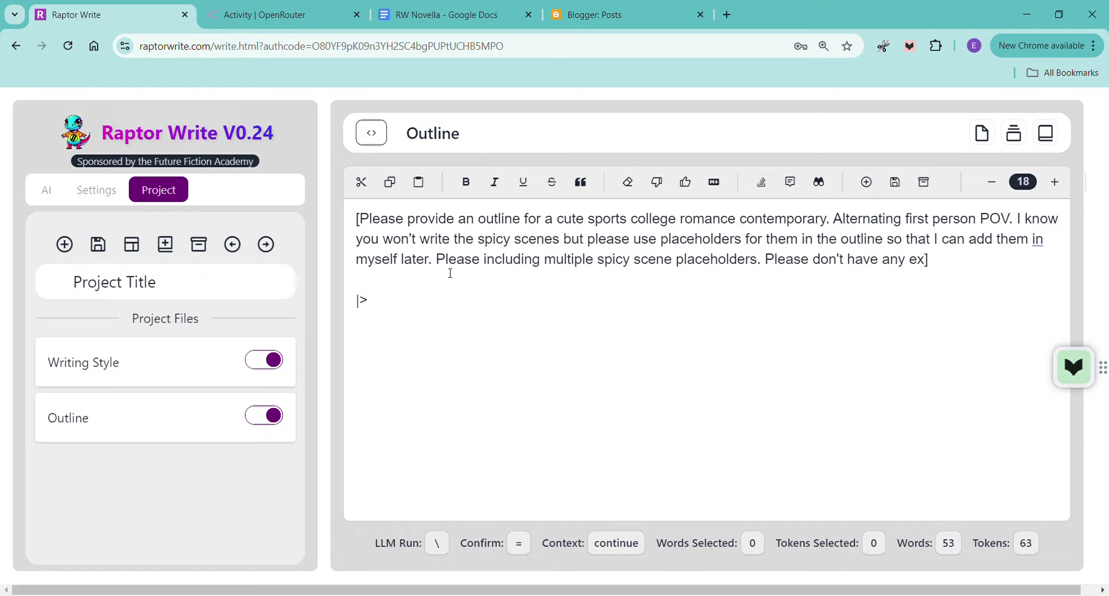
text(es as conflict or miun)
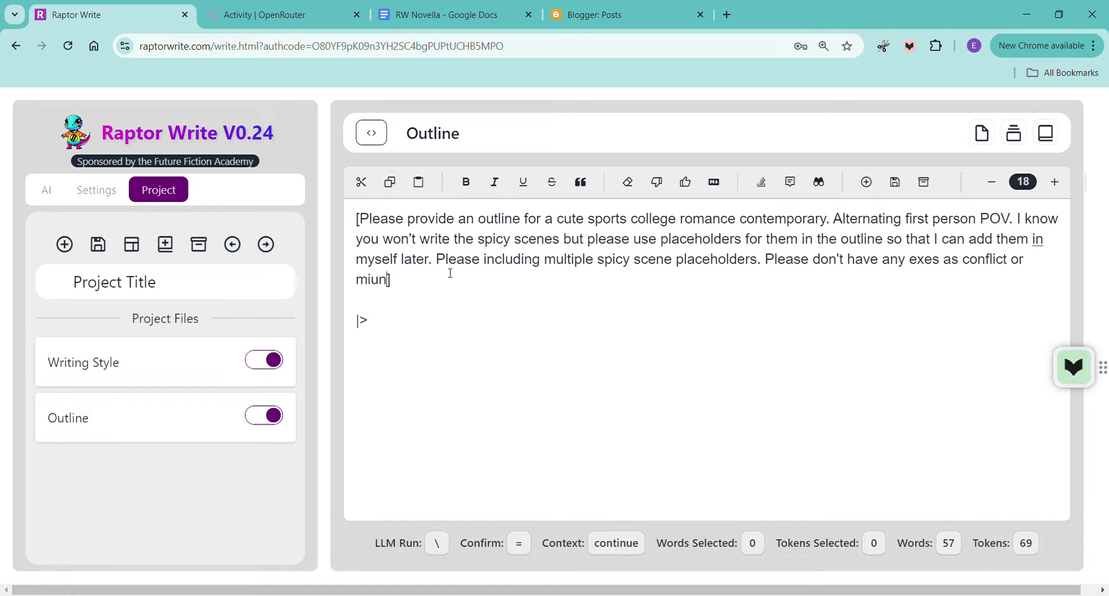
key(BackSpace)
key(BackSpace)
text(sunderstandings. )
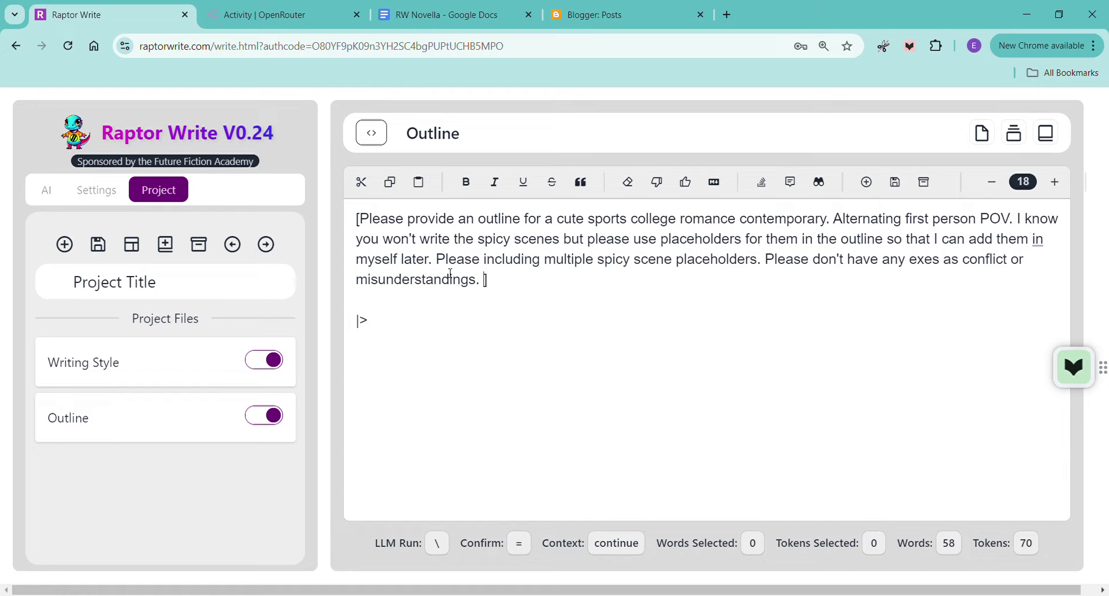
text(This is cute)
key(BackSpace)
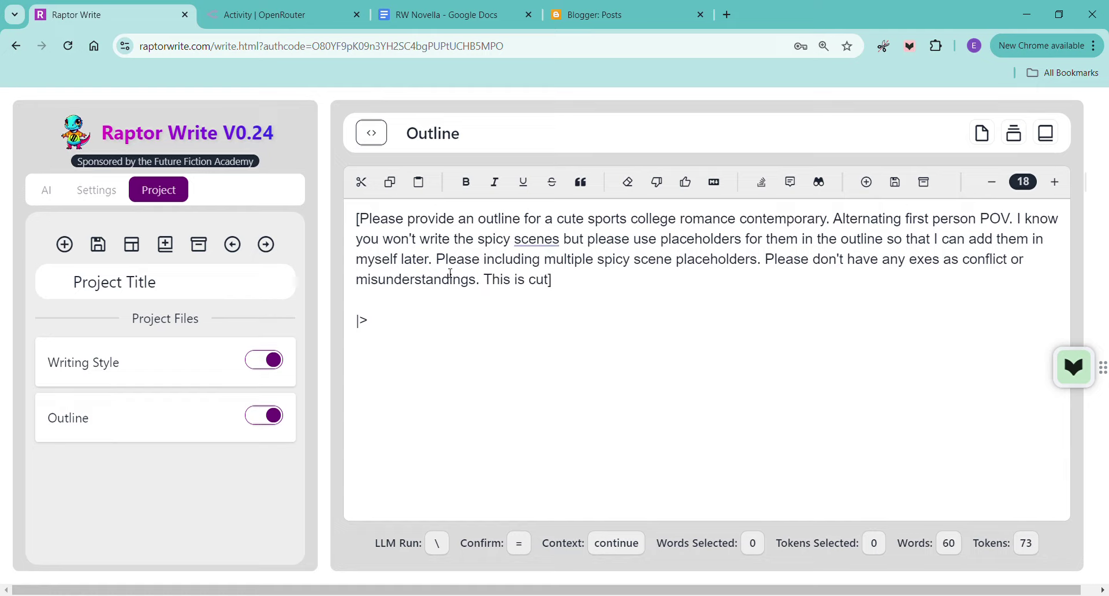
key(BackSpace)
key(BackSpace)
key(BackSpace)
key(BackSpace)
key(BackSpace)
key(BackSpace)
key(BackSpace)
key(BackSpace)
key(BackSpace)
key(BackSpace)
key(BackSpace)
key(BackSpace)
key(BackSpace)
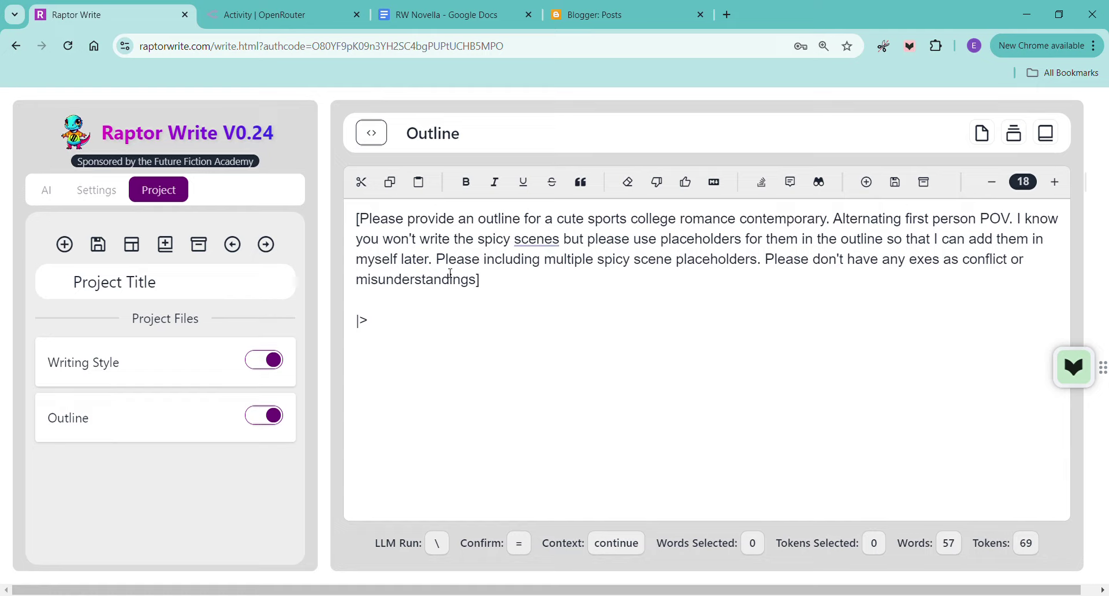
text(.)
Remove the leftover "|>" marker below the prompt and generate a new outline there with the Continue action.
drag(372, 309, 388, 338)
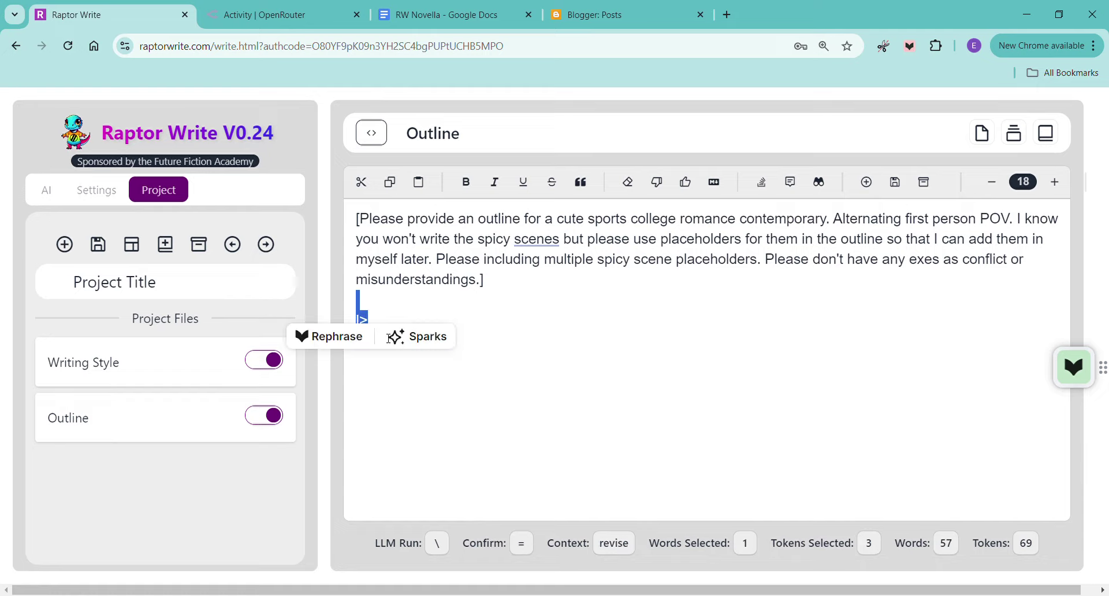
key(BackSpace)
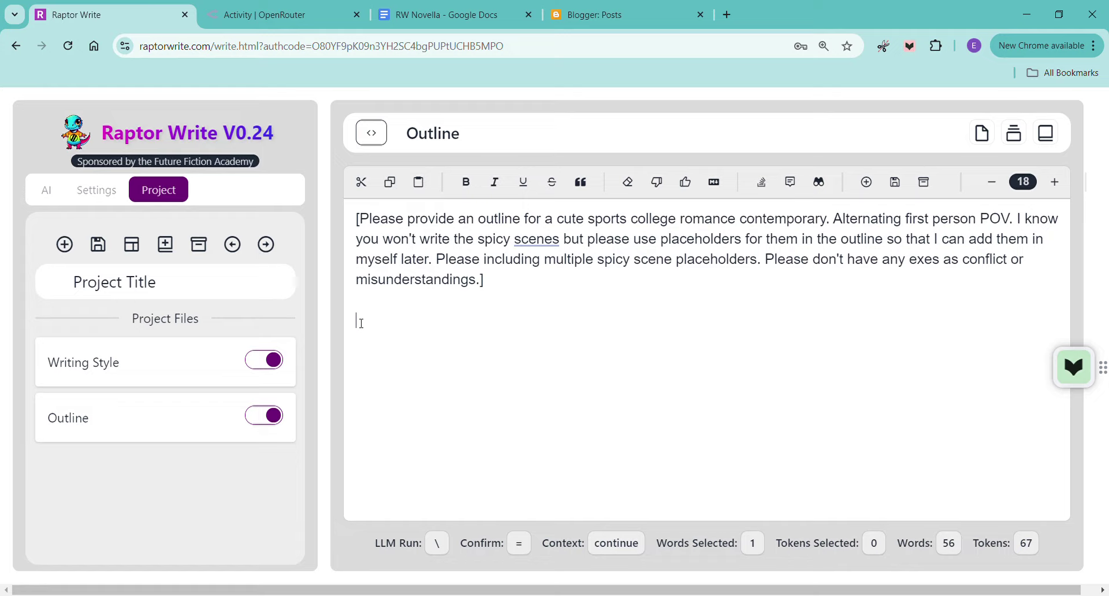
right_click(362, 323)
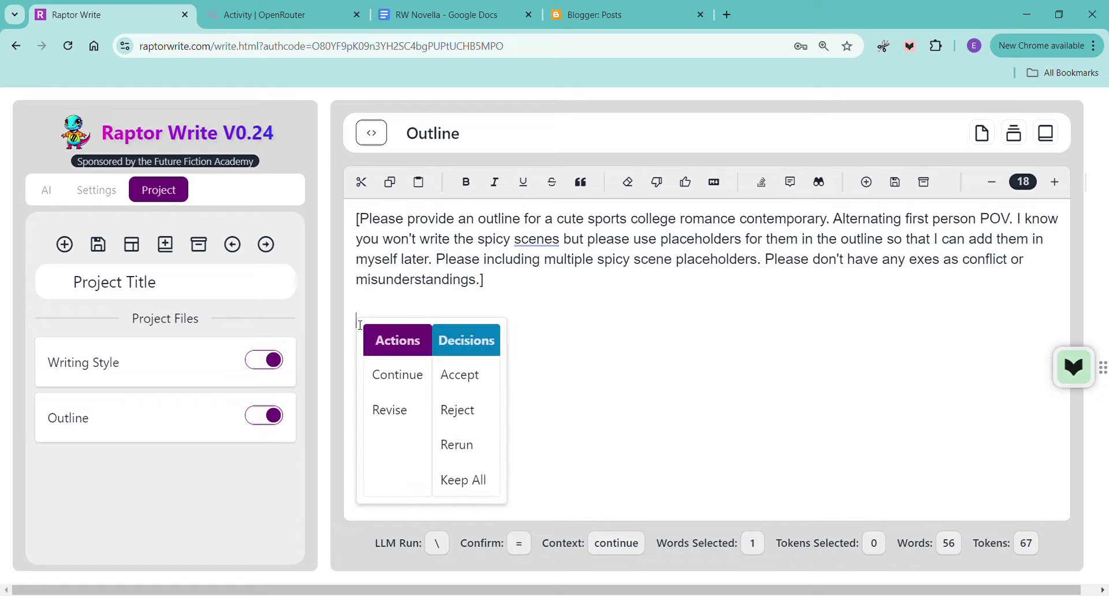
click(410, 392)
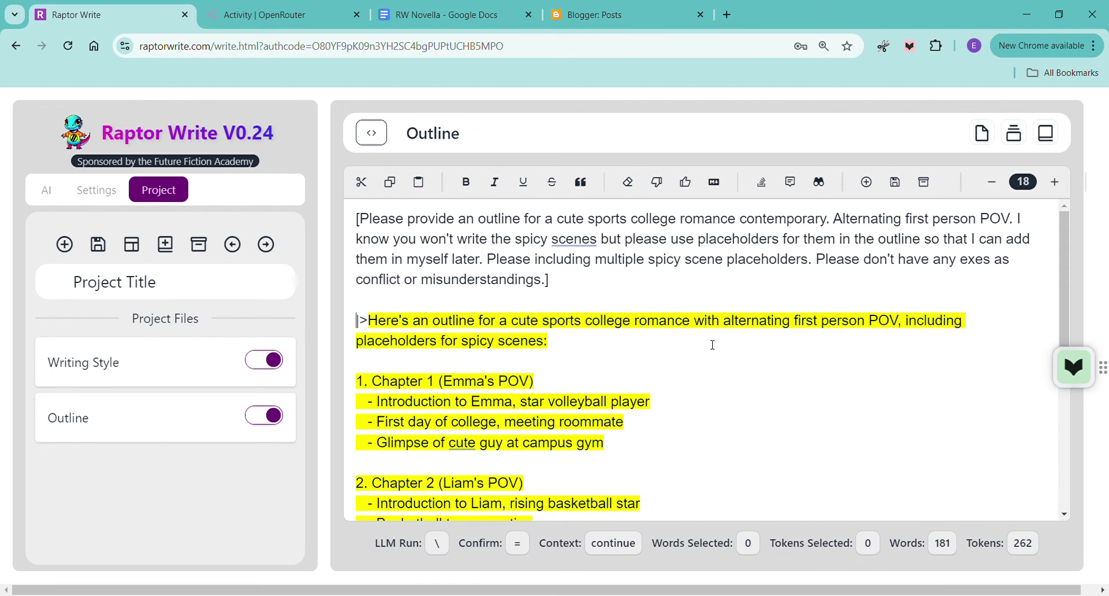
Skim the newly generated outline for its chapters and spicy scene placeholders, returning to its beginning.
scroll(745, 329, down, 3)
scroll(738, 310, down, 2)
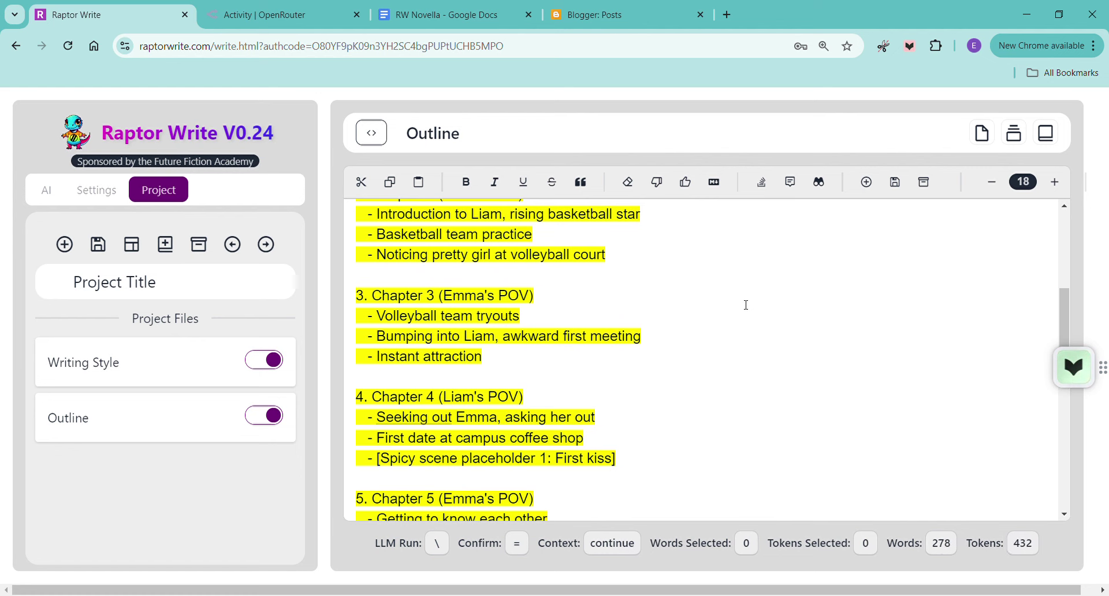
scroll(745, 305, down, 3)
scroll(746, 305, up, 6)
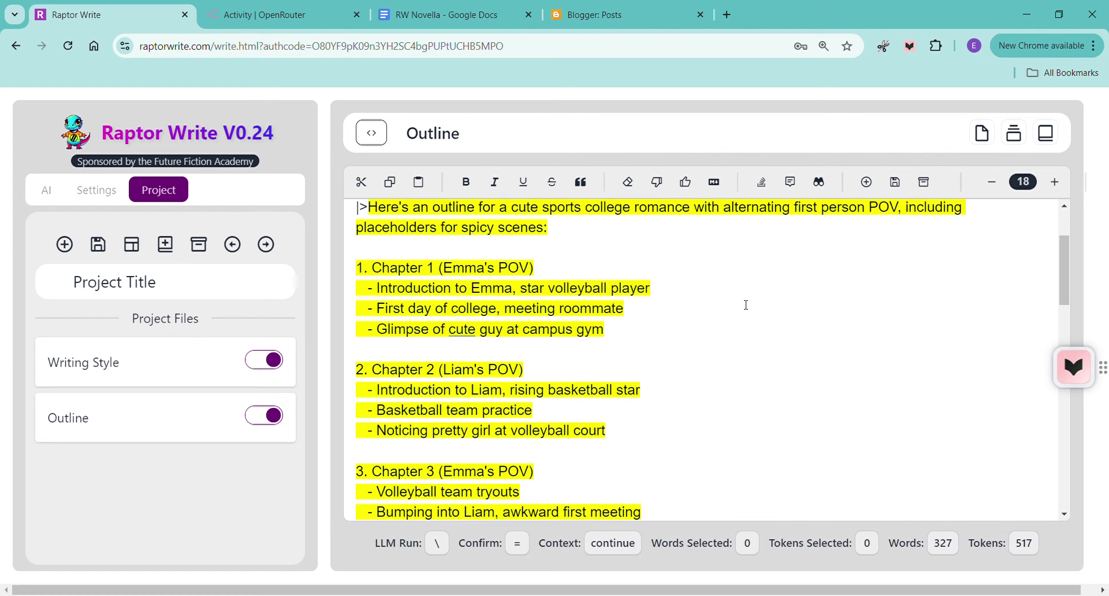
scroll(751, 309, up, 2)
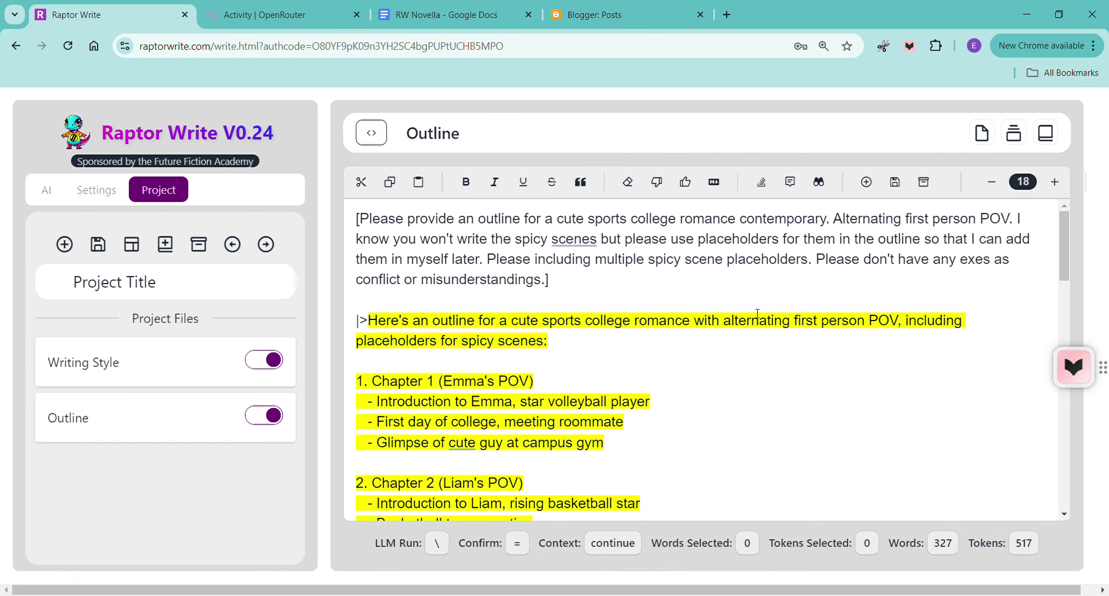
Review the generated outline through its epilogue, checking the chapters and spicy scene placeholders, and reject it.
scroll(757, 314, down, 5)
scroll(757, 314, down, 3)
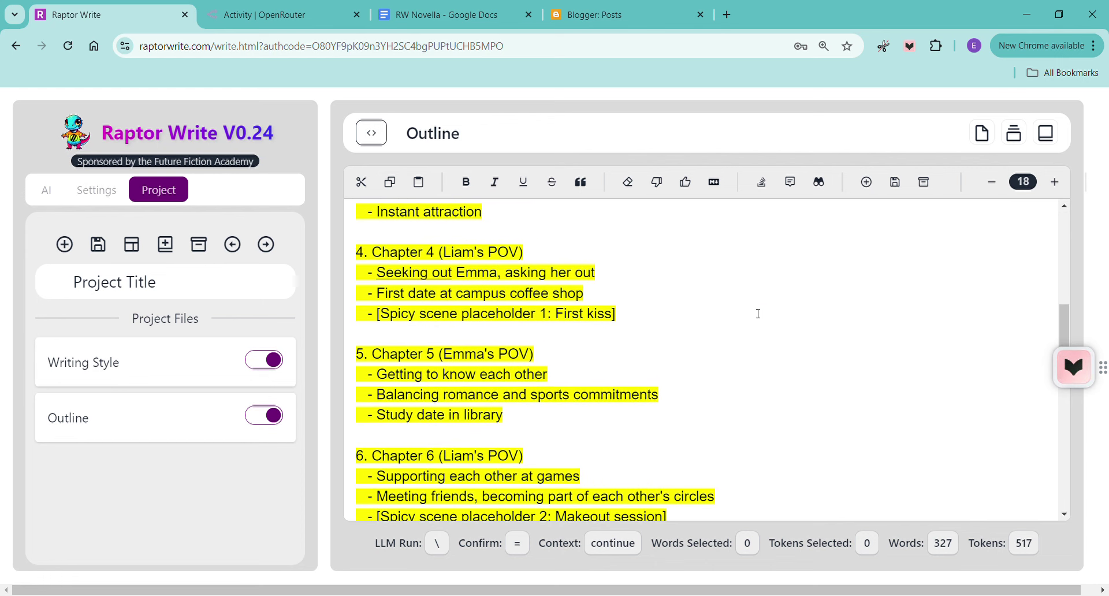
scroll(758, 313, down, 4)
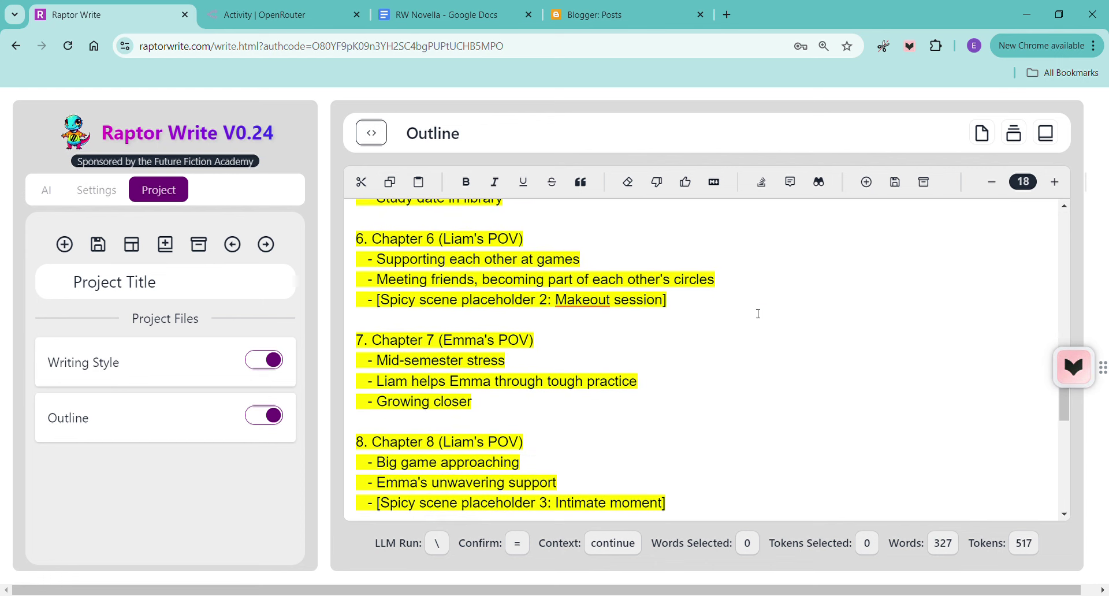
scroll(759, 314, down, 3)
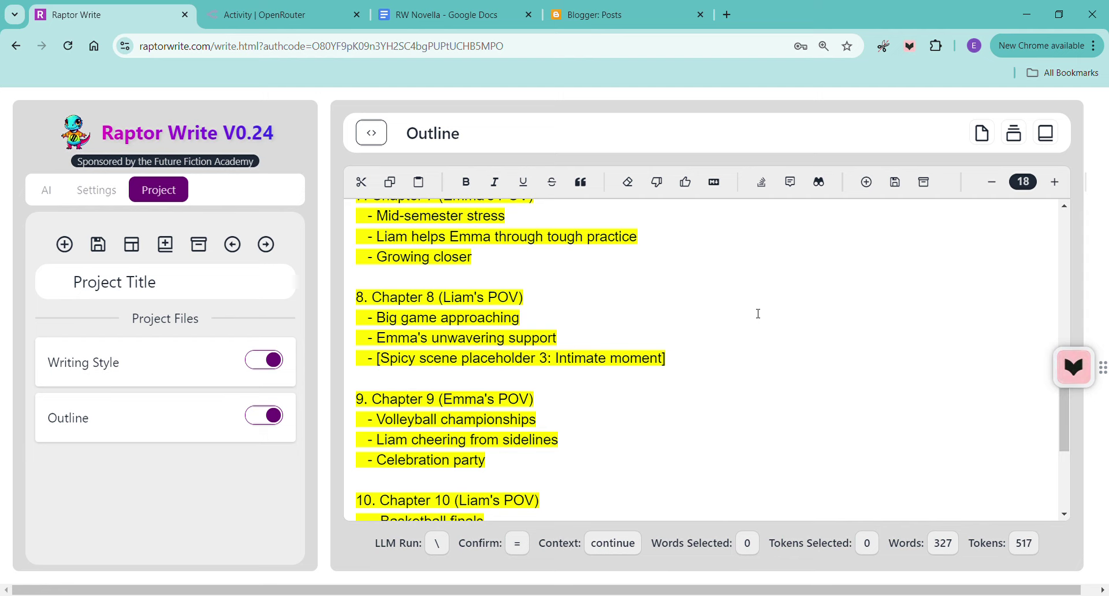
scroll(759, 314, down, 3)
scroll(760, 314, down, 1)
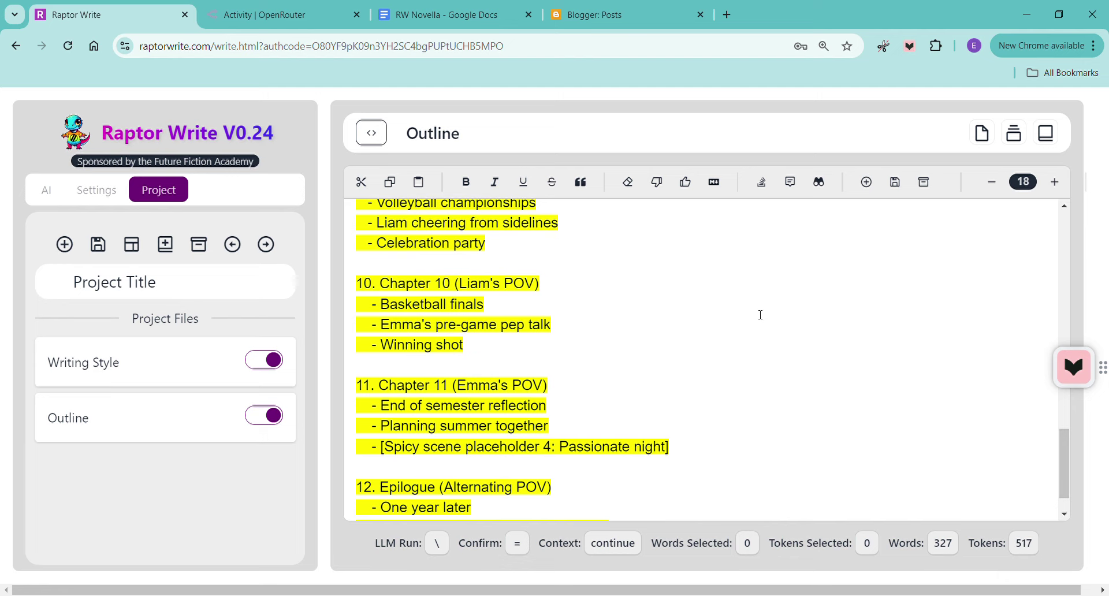
scroll(761, 315, down, 1)
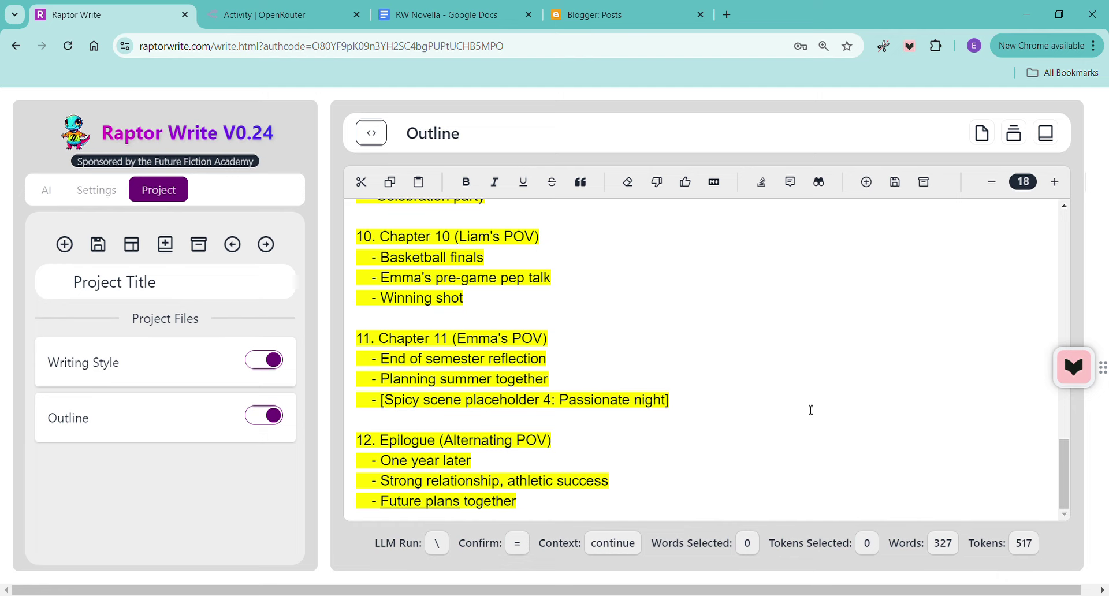
scroll(811, 410, up, 3)
scroll(812, 411, down, 2)
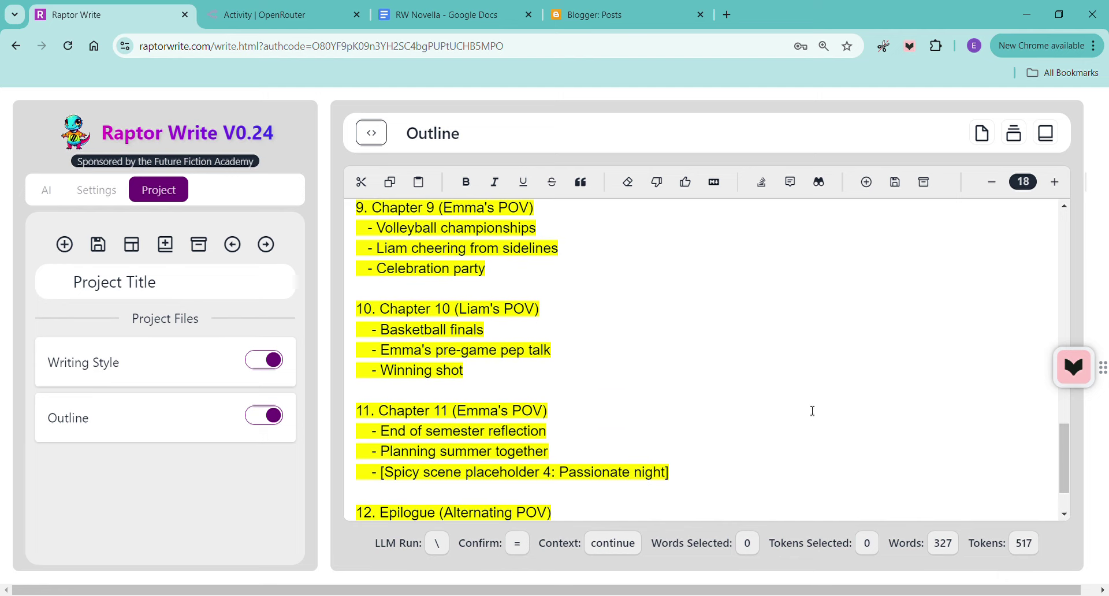
scroll(812, 411, up, 8)
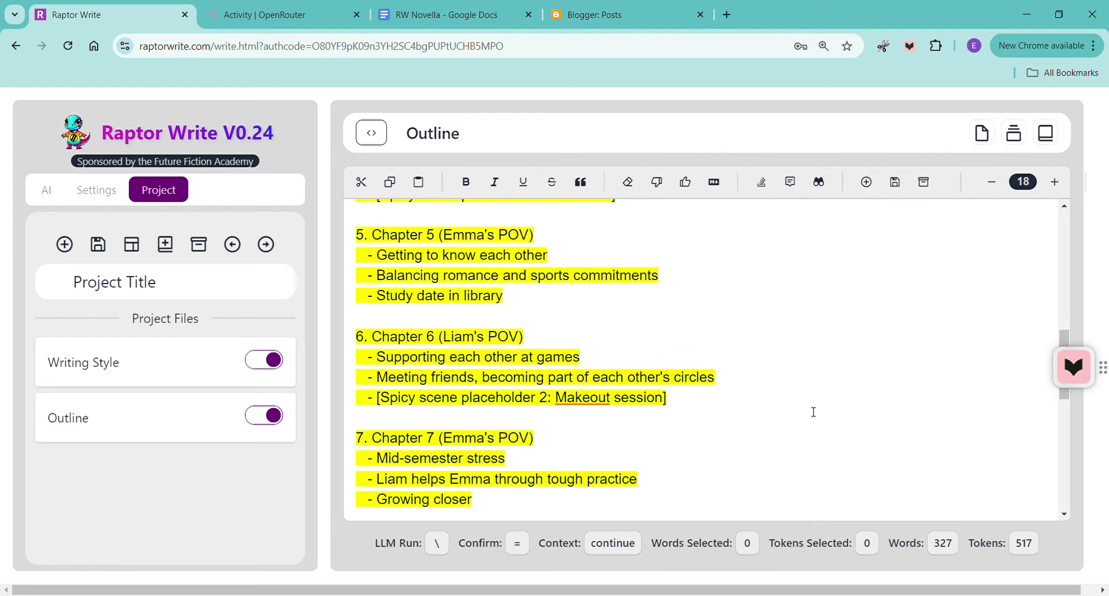
scroll(813, 412, up, 5)
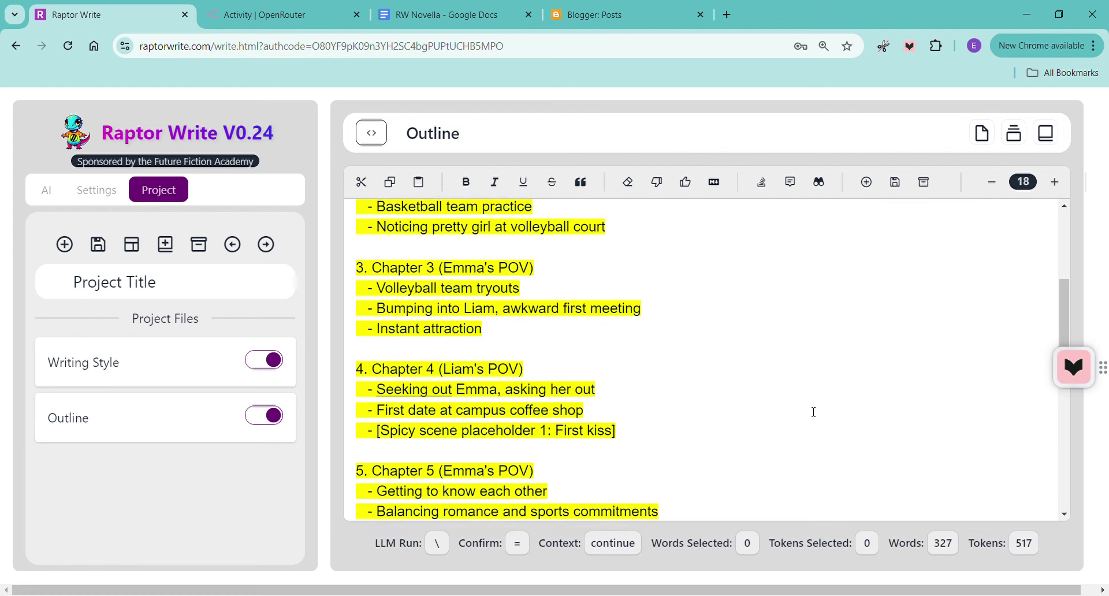
scroll(813, 412, up, 1)
scroll(813, 412, up, 3)
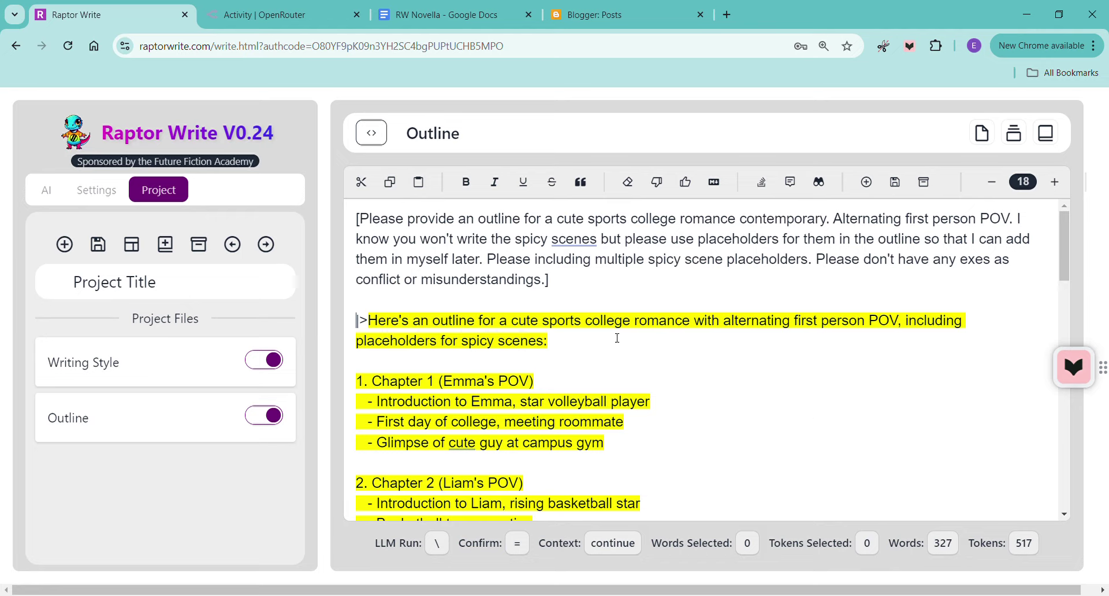
click(657, 182)
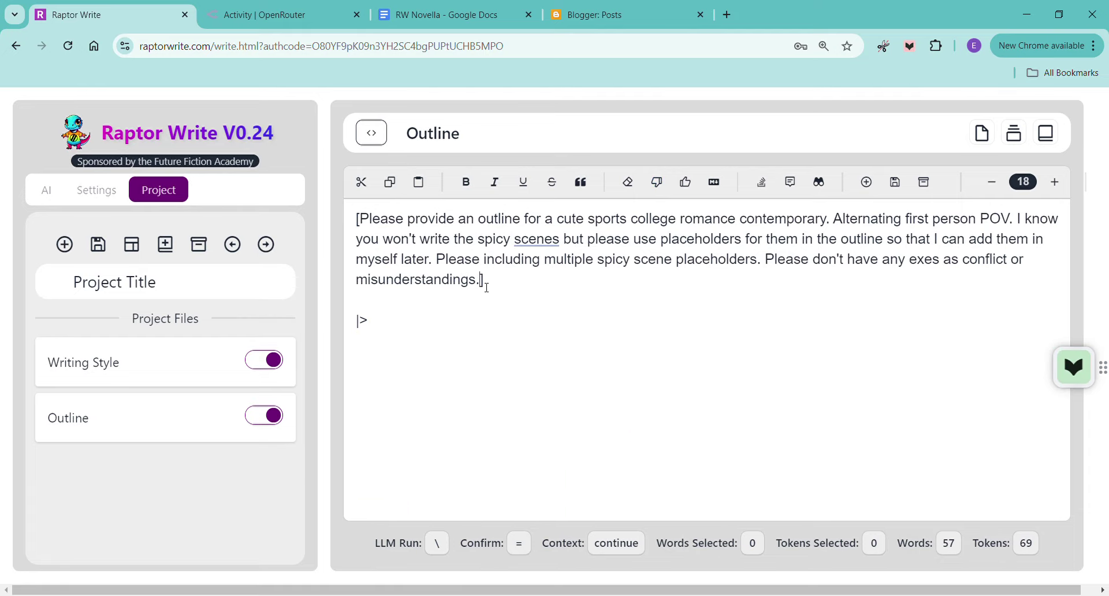
text(Let's)
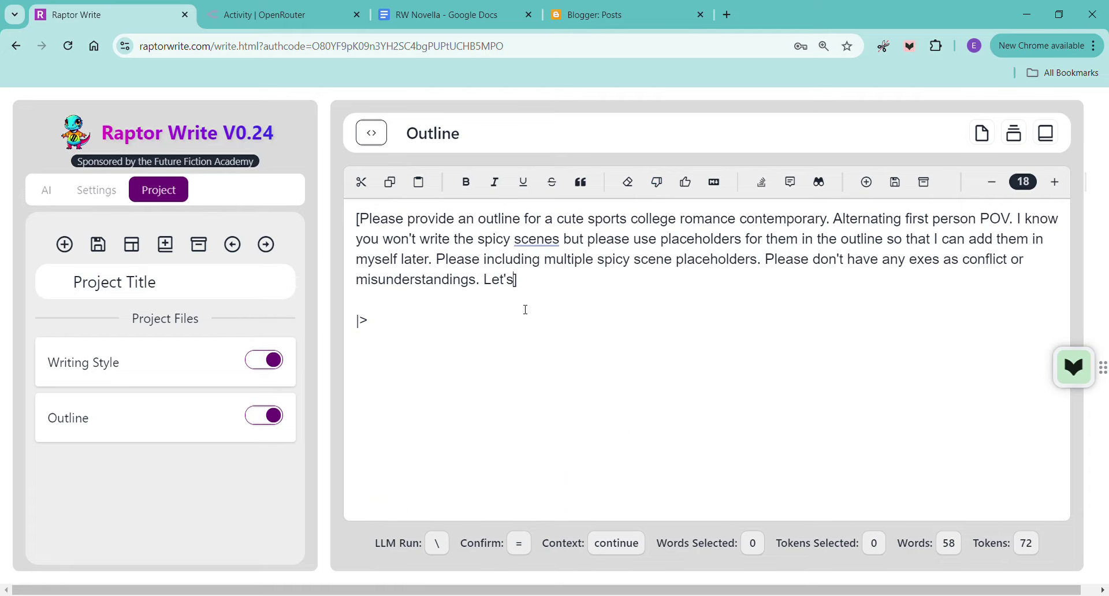
key(BackSpace)
key(BackSpace)
key(BackSpace)
key(BackSpace)
key(BackSpace)
text(All)
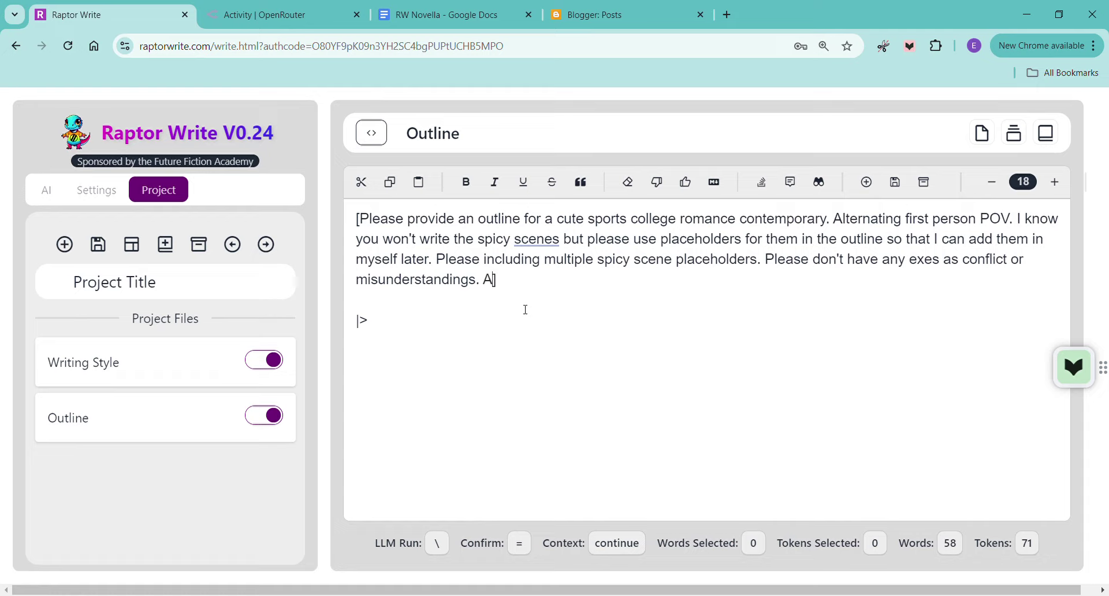
key(BackSpace)
key(BackSpace)
key(BackSpace)
key(BackSpace)
Add "No epilogue. All as the central story." to the end of the prompt, inside its closing bracket.
text(No epilogue. All )
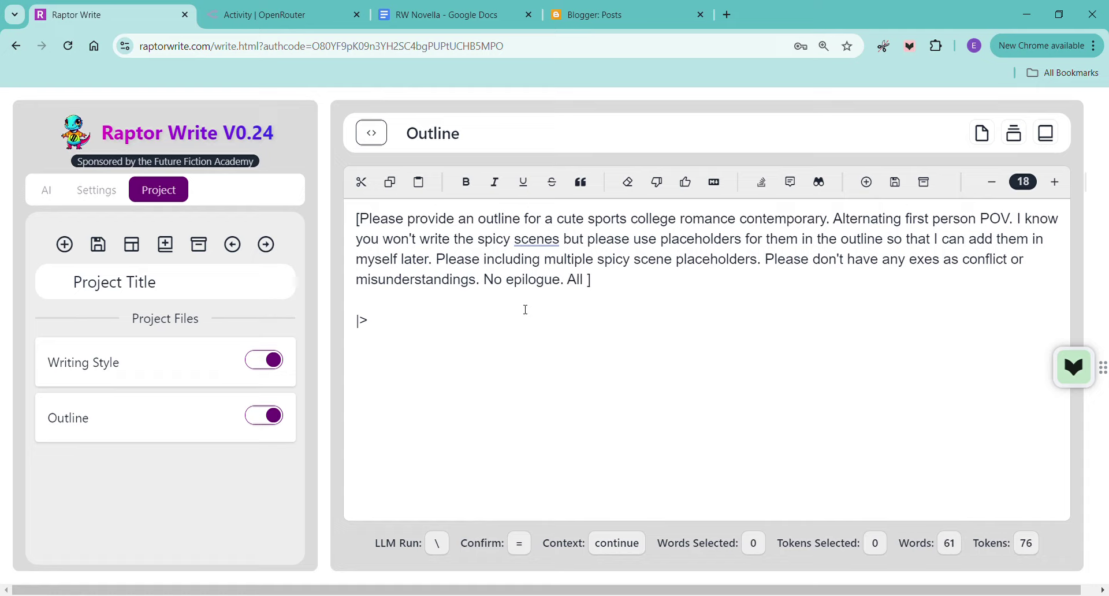
text(as the central s)
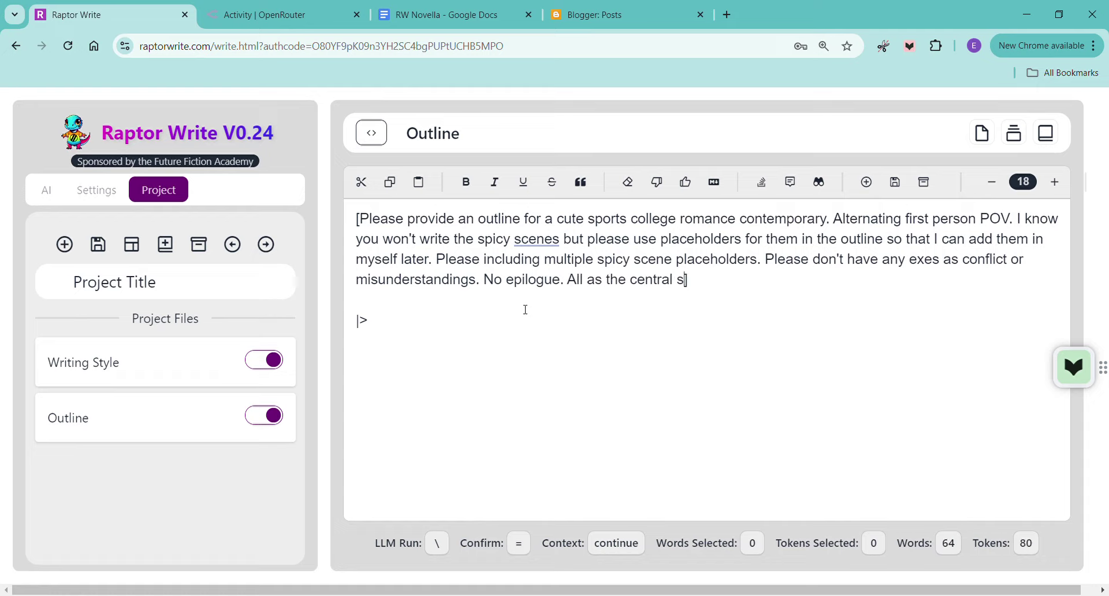
text(tory.)
Clear the leftover "|>" marker below the revised prompt and generate another outline there with the Continue action.
drag(410, 334, 357, 321)
key(BackSpace)
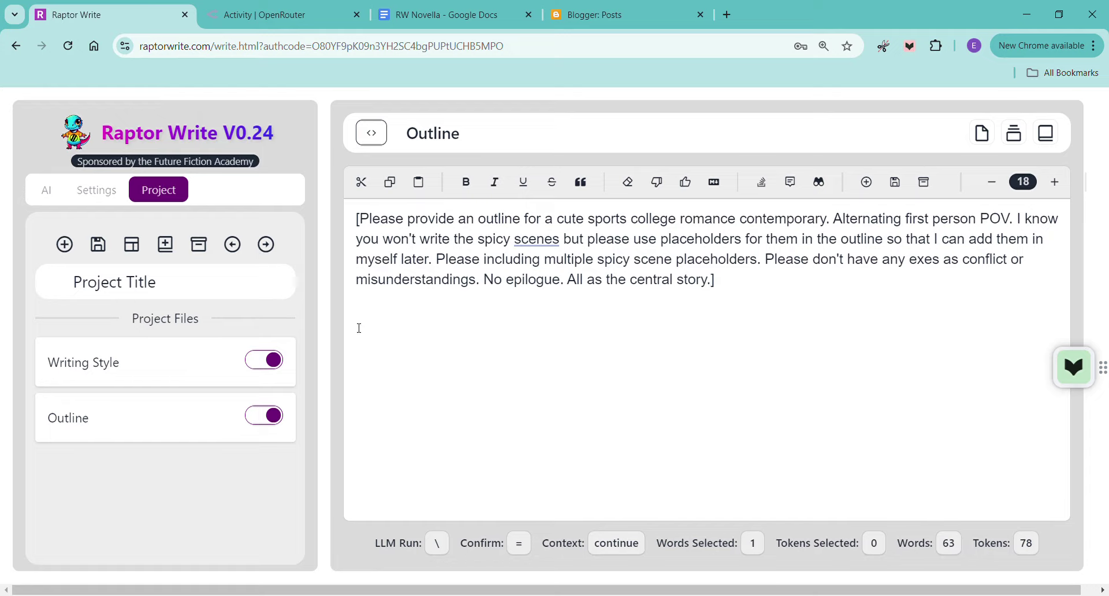
right_click(359, 328)
click(409, 392)
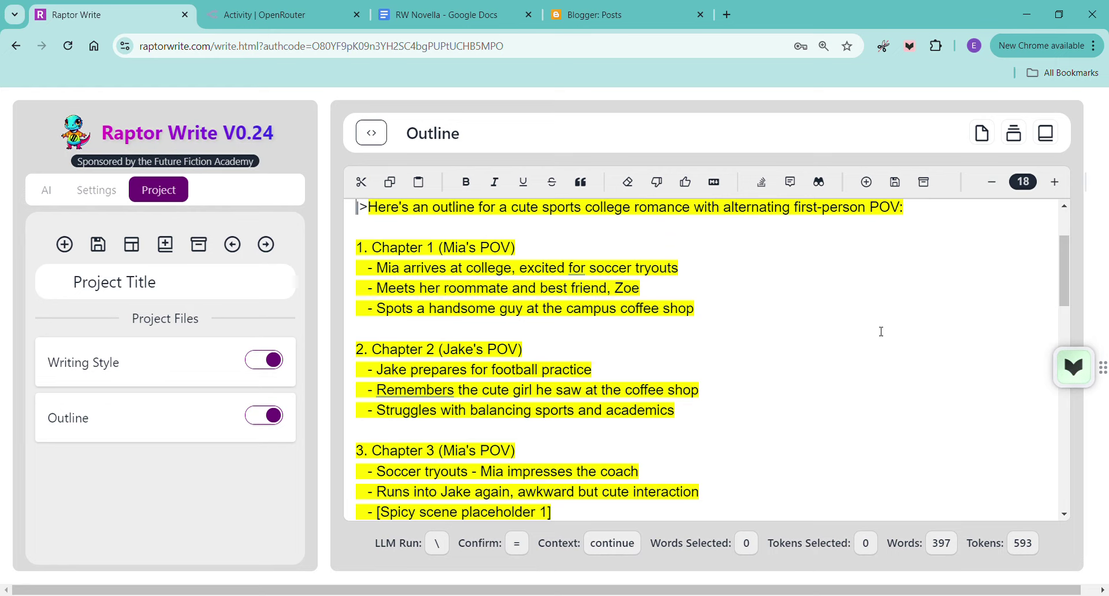
Check the newly generated outline through its final chapter and accept it into the document.
scroll(881, 331, down, 2)
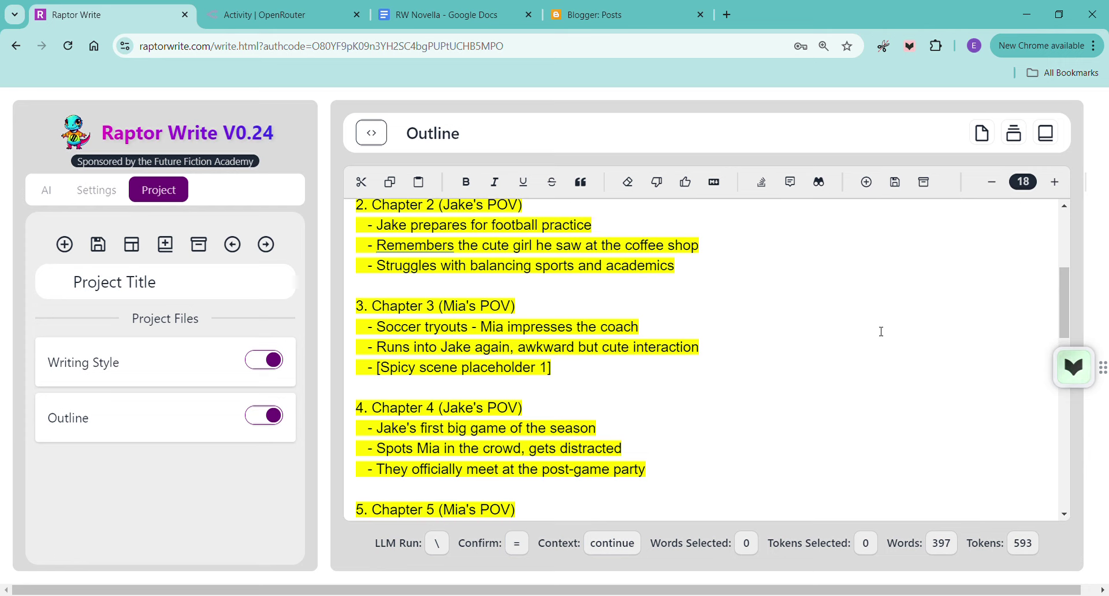
scroll(882, 332, down, 2)
scroll(882, 331, down, 2)
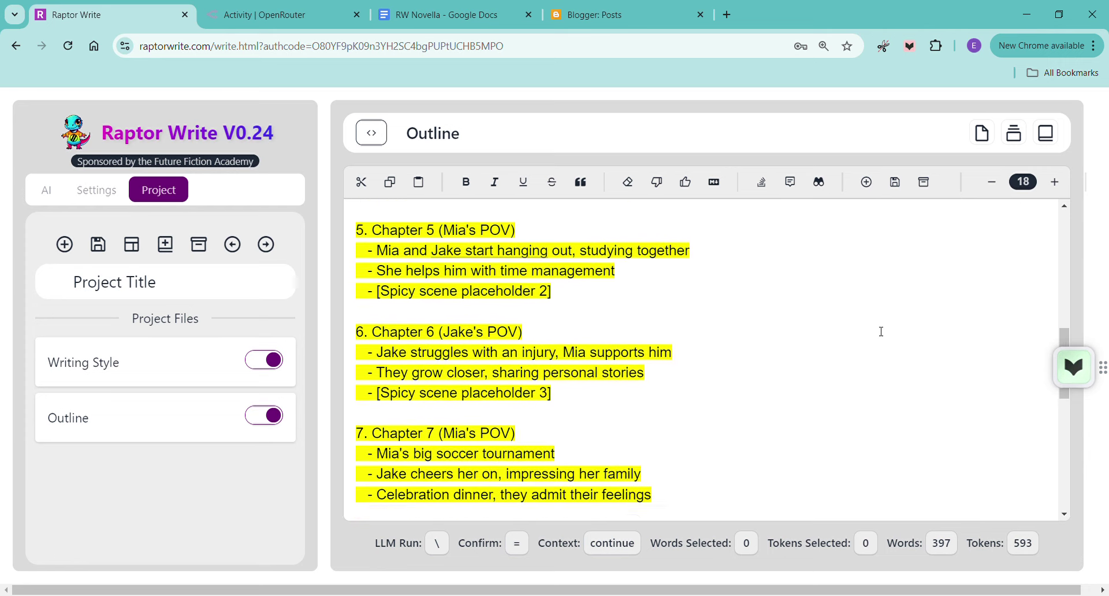
scroll(881, 332, down, 2)
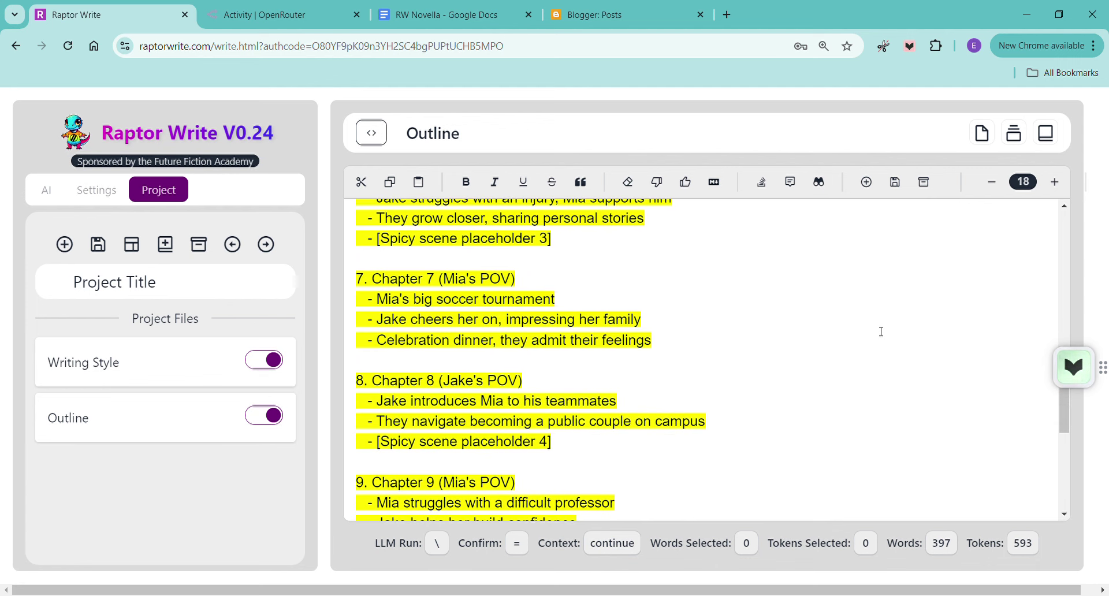
scroll(881, 331, down, 2)
scroll(882, 331, down, 2)
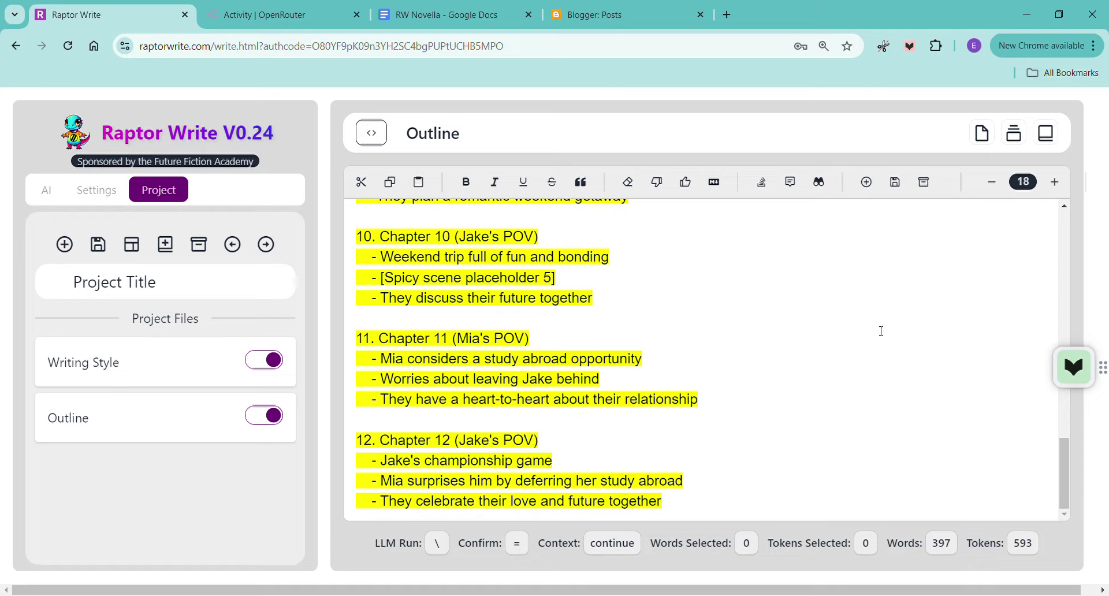
scroll(881, 331, up, 8)
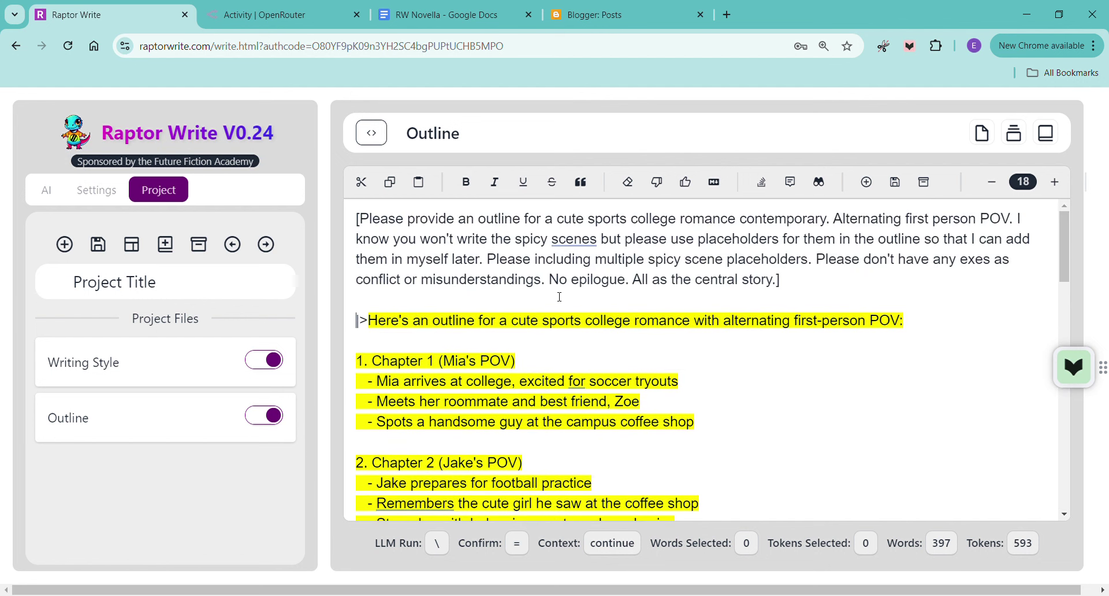
click(691, 190)
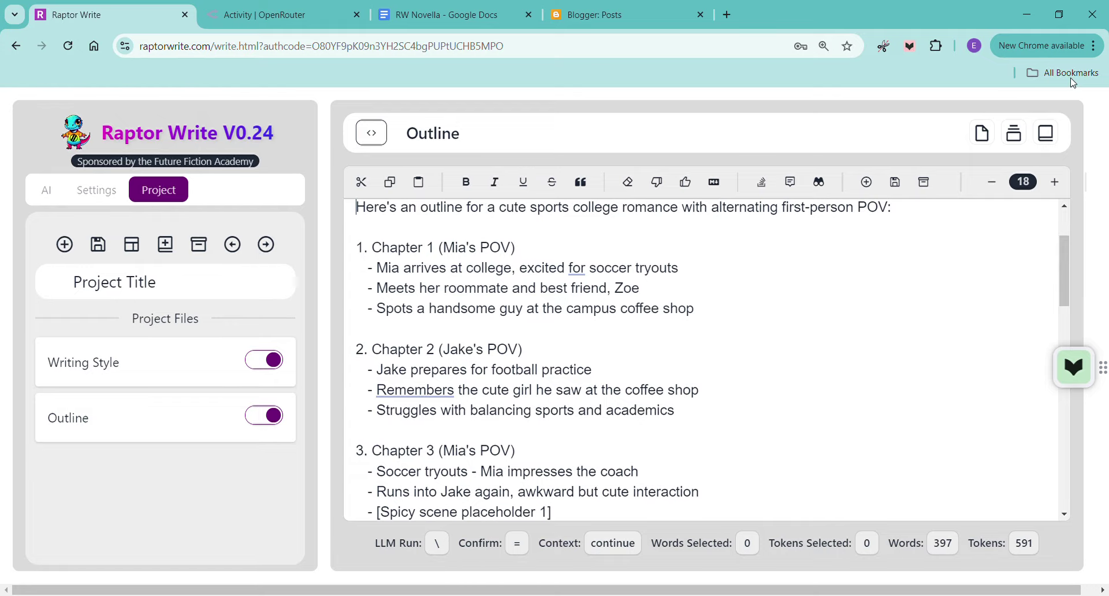
Below Chapter 12, add the prompt "[Please provide character descriptions for all characters in this book, both main and secondary]".
scroll(693, 398, down, 15)
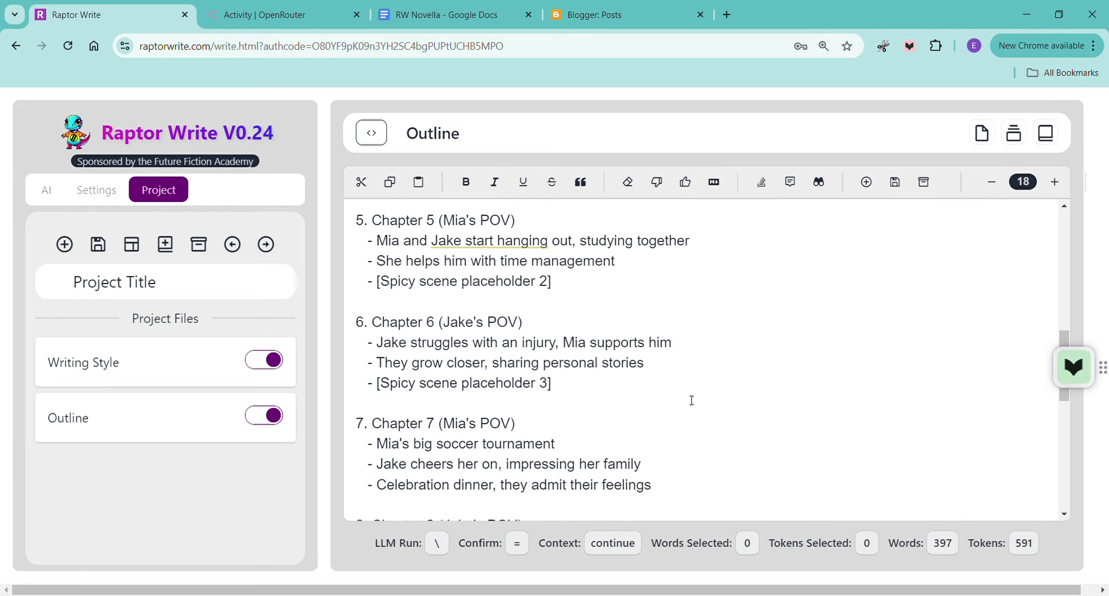
scroll(714, 465, up, 10)
scroll(715, 467, up, 10)
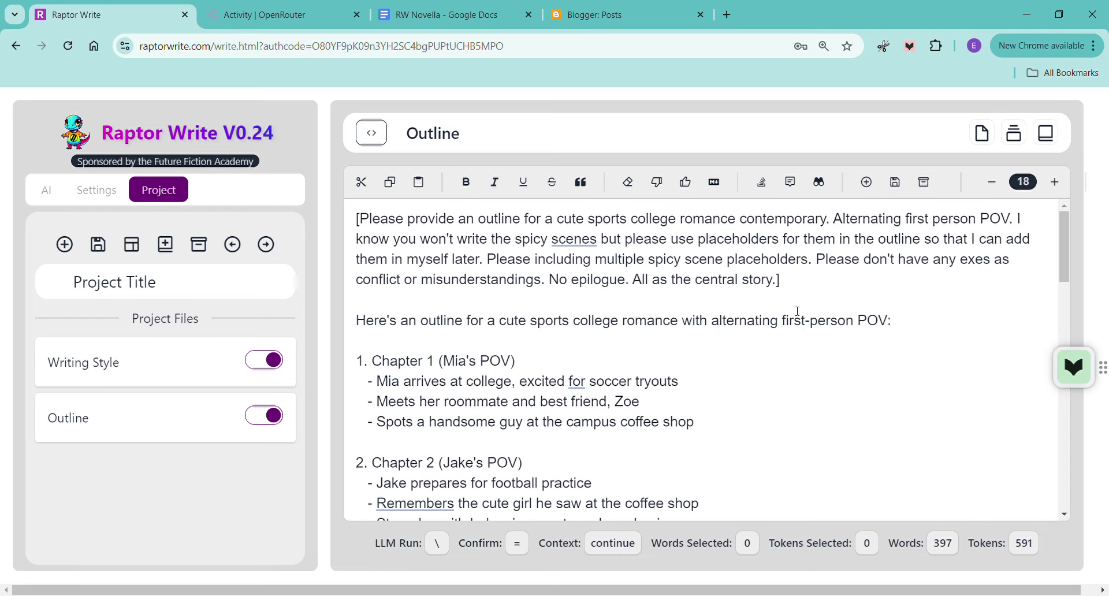
scroll(817, 314, down, 15)
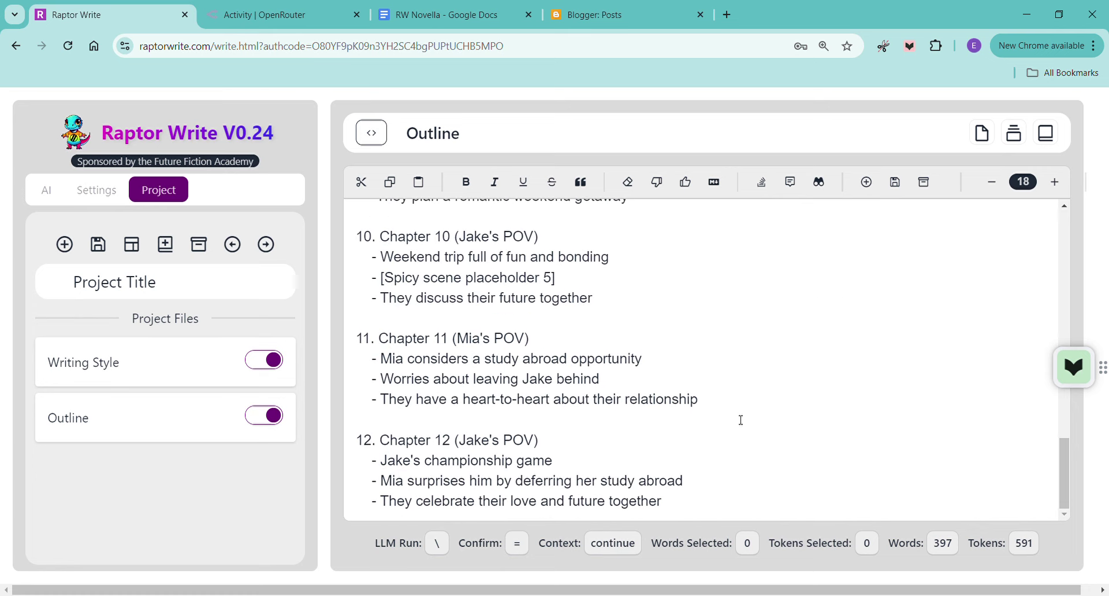
key(Return)
key(Return)
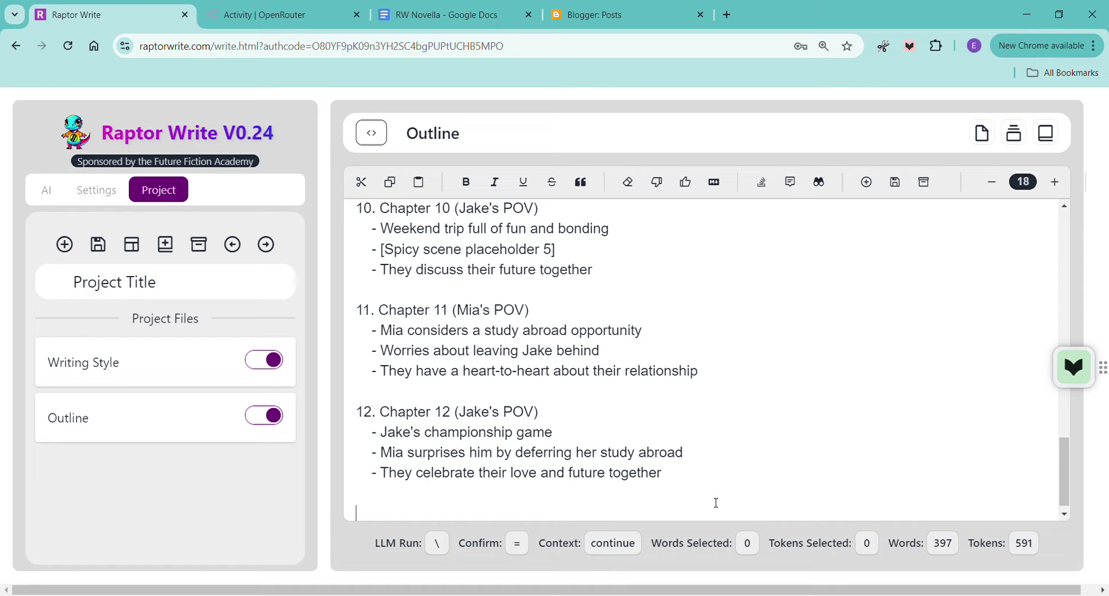
text([Ple)
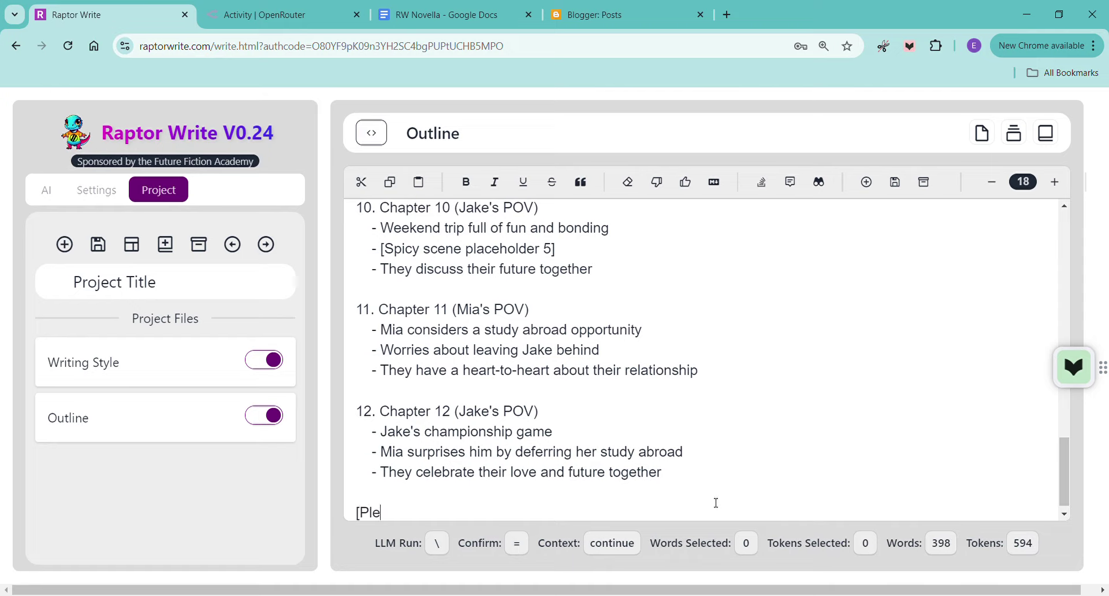
text(ase provide characters)
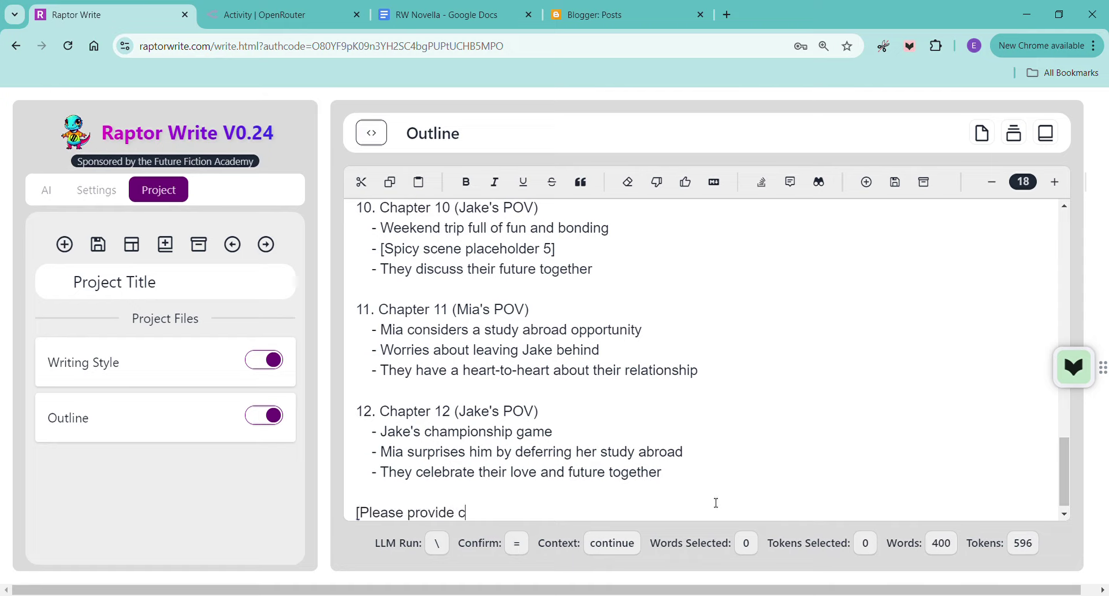
key(BackSpace)
key(BackSpace)
text(descriptions for all)
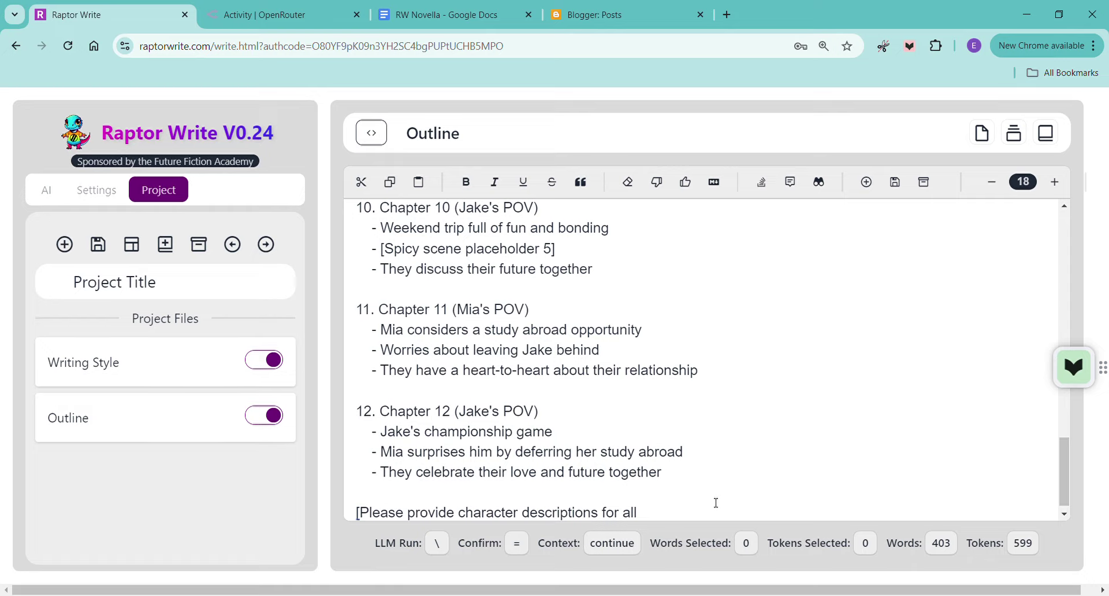
text( characters in thi)
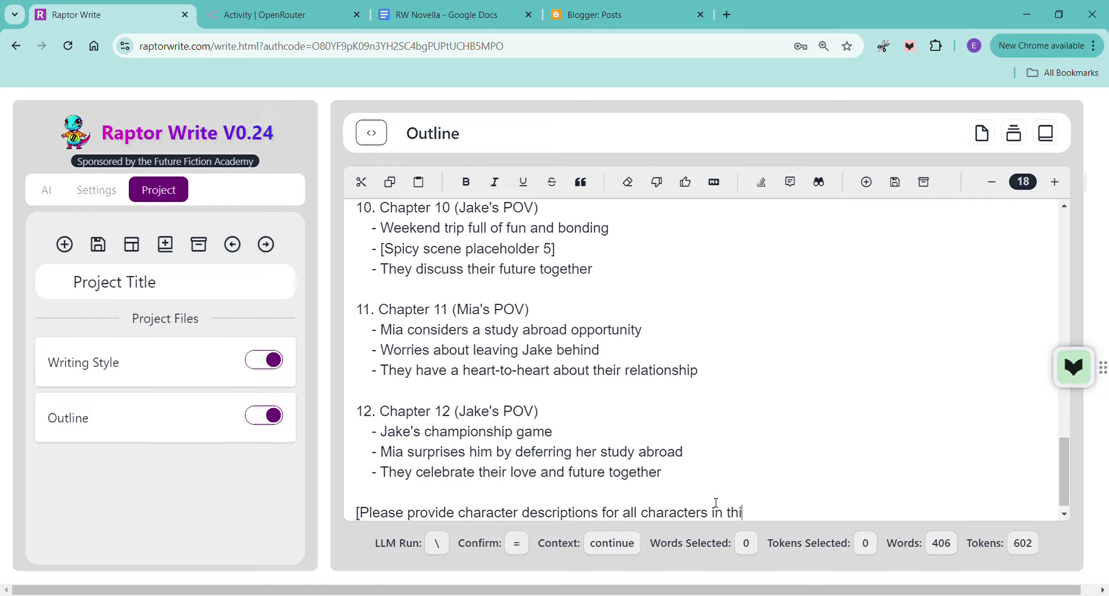
text(s book, both main and secondary])
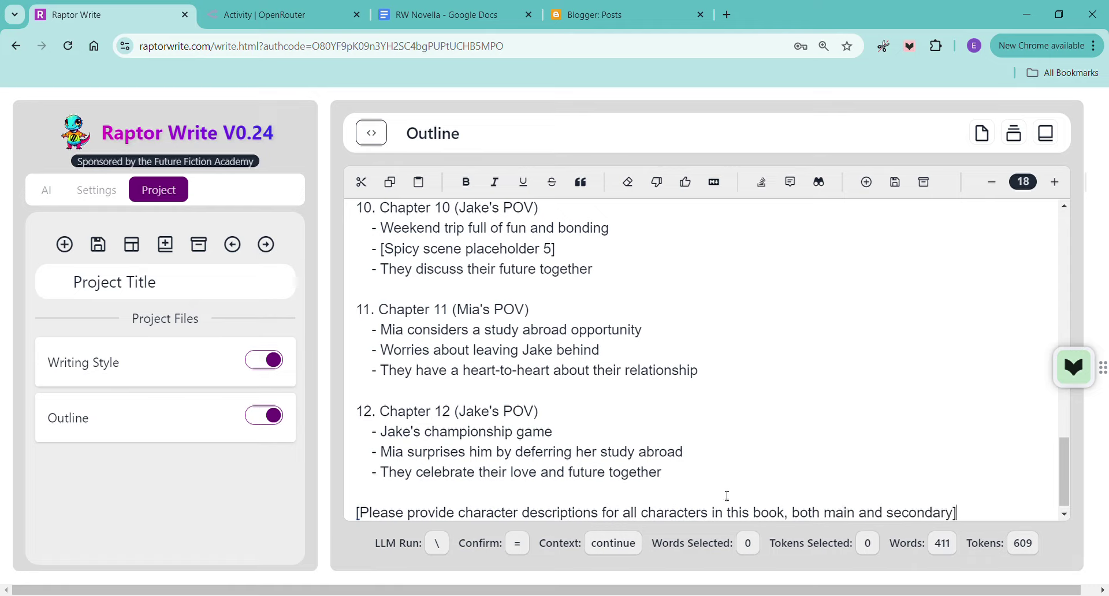
Generate the character descriptions on a new line below the character prompt with the Continue action.
key(Return)
key(Return)
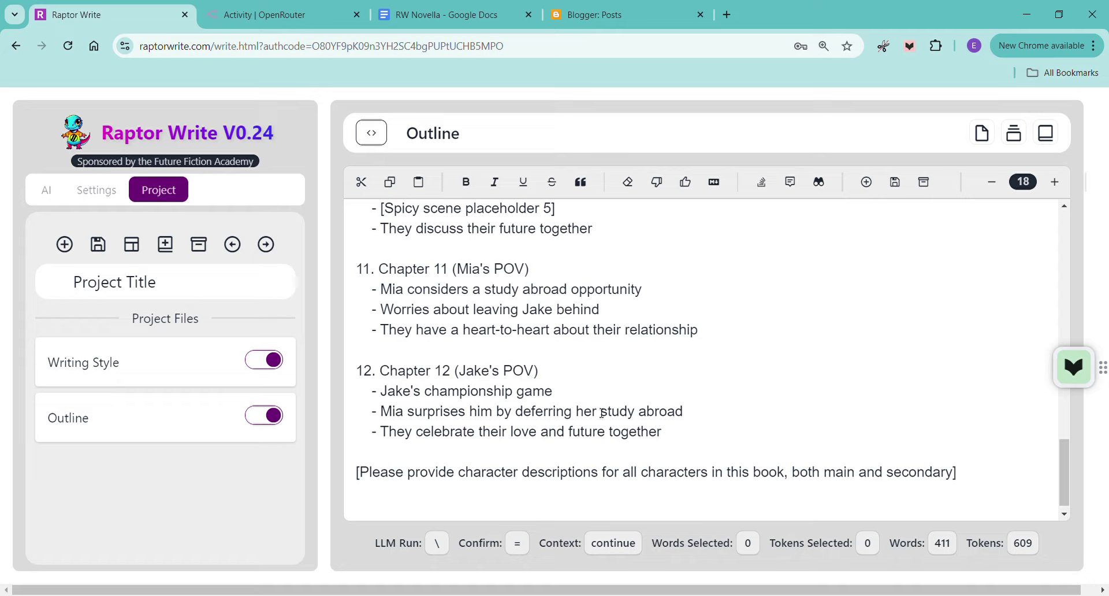
key(backslash)
click(424, 460)
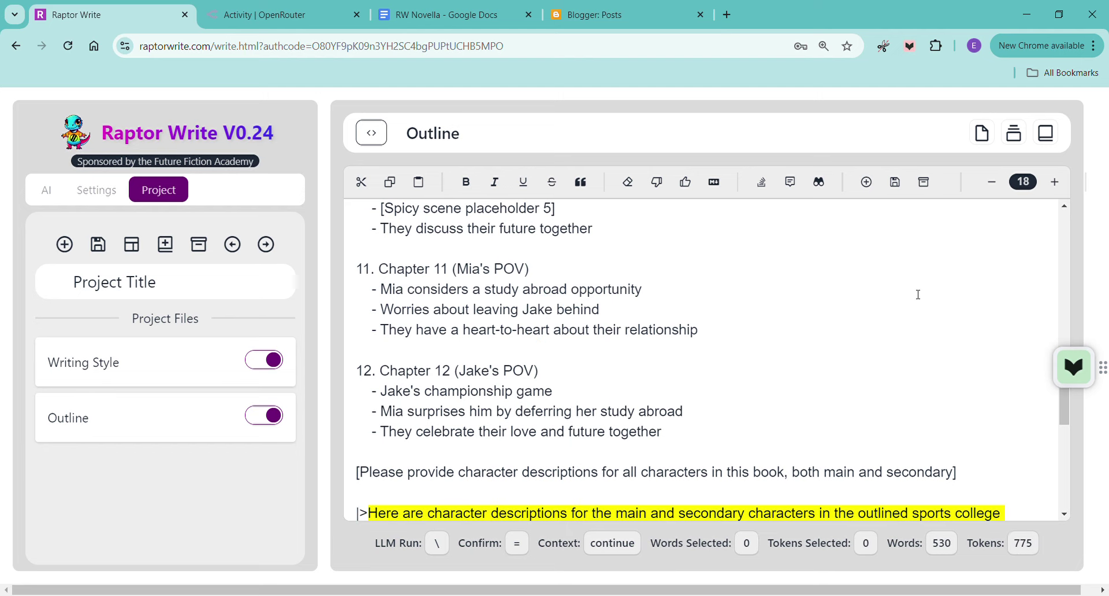
Review the generated main and secondary character descriptions through to the last one and accept them into the document.
scroll(916, 297, down, 3)
scroll(916, 298, down, 6)
scroll(896, 284, up, 3)
scroll(898, 284, up, 1)
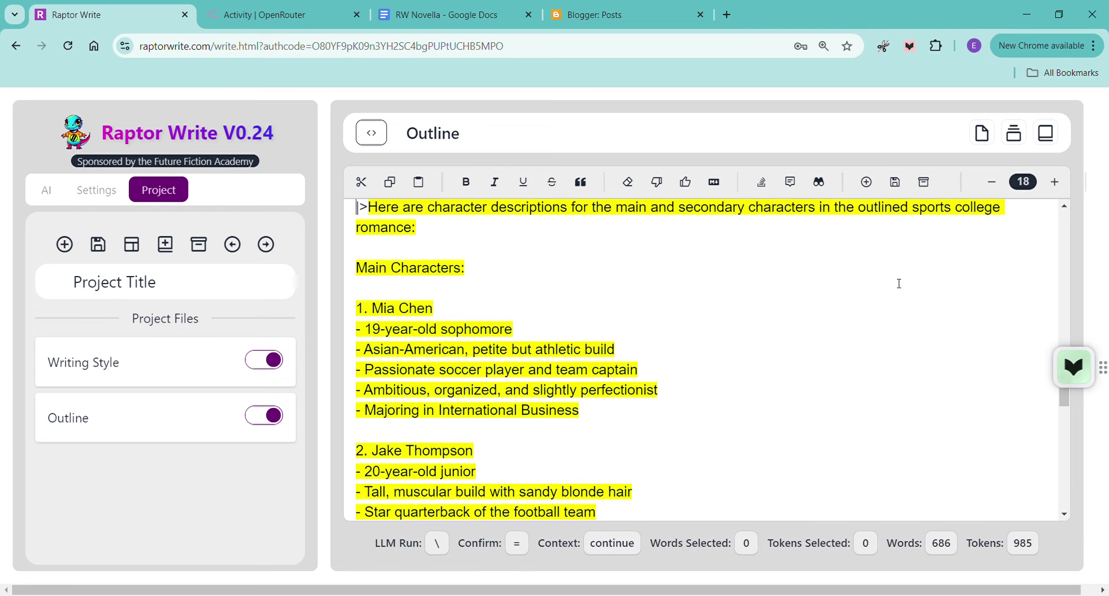
scroll(899, 281, down, 4)
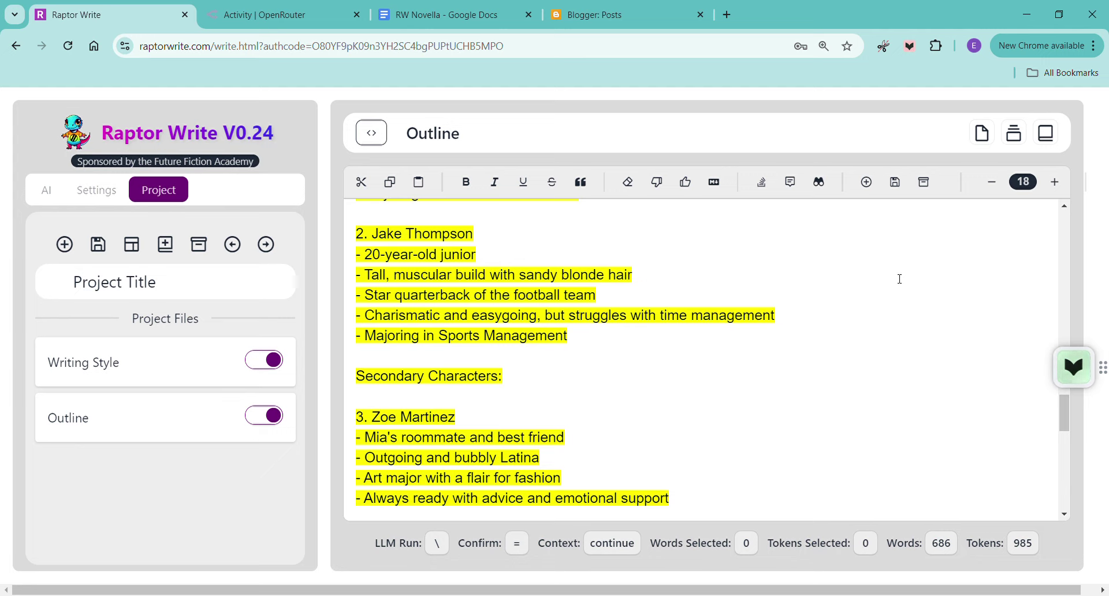
scroll(899, 279, down, 1)
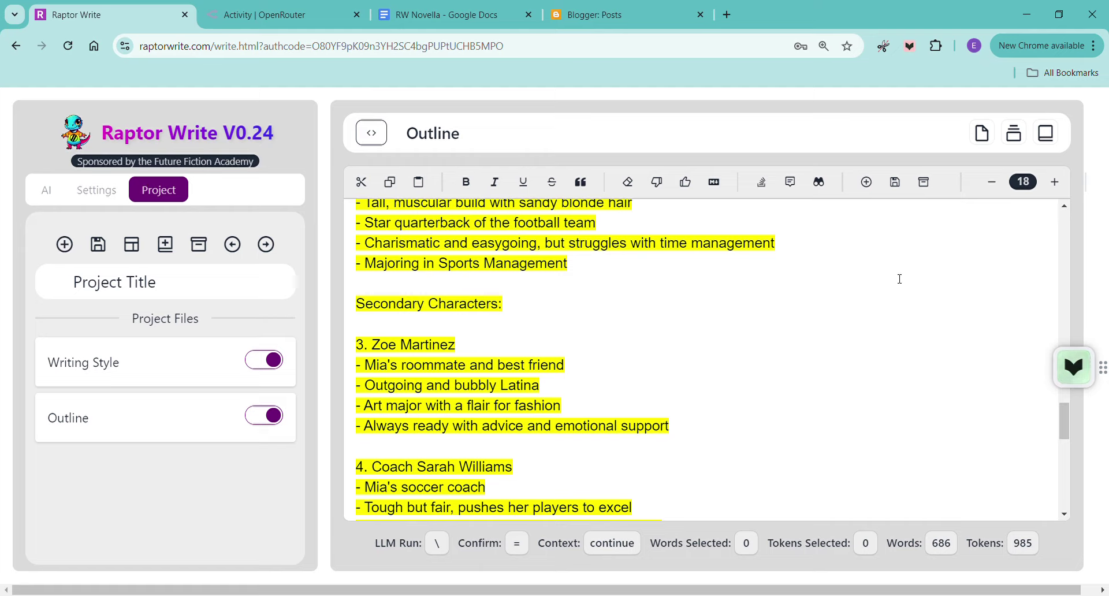
scroll(899, 279, down, 1)
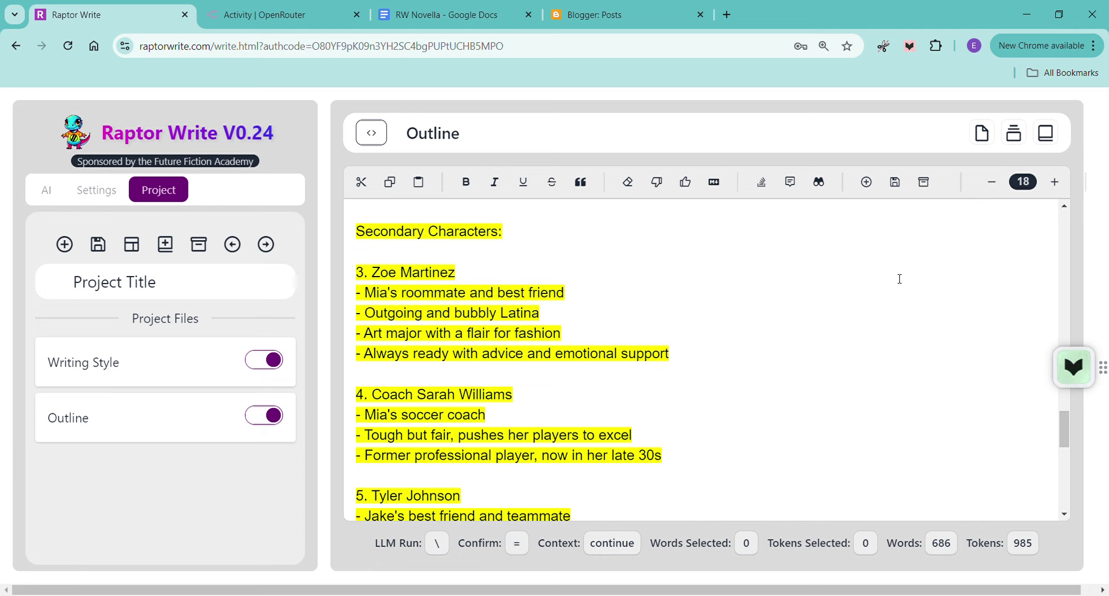
scroll(899, 279, down, 2)
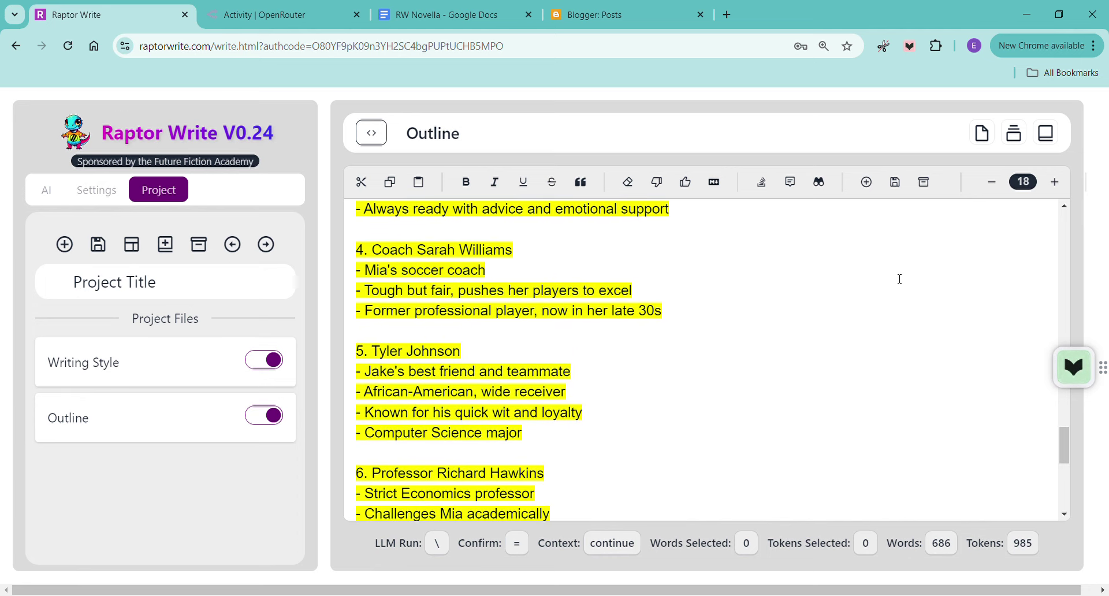
scroll(899, 279, down, 2)
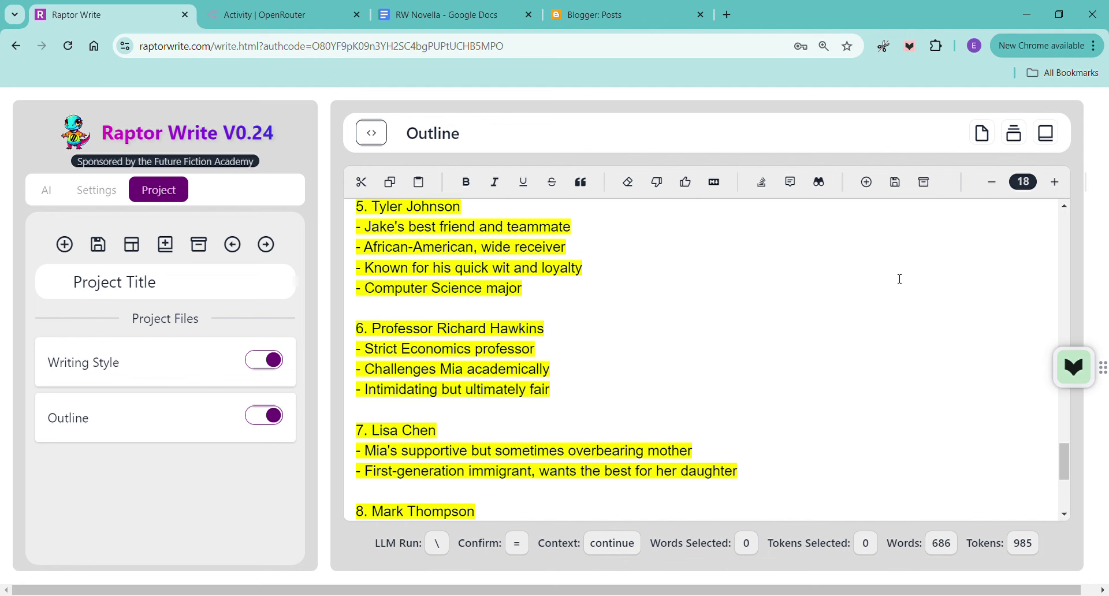
scroll(899, 279, down, 4)
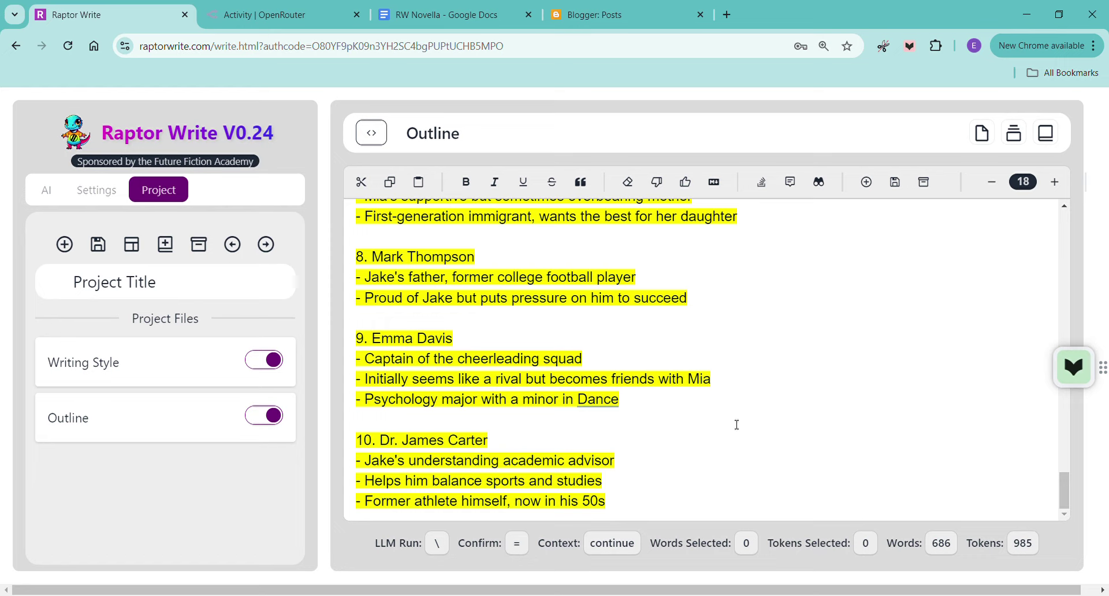
scroll(737, 425, up, 1)
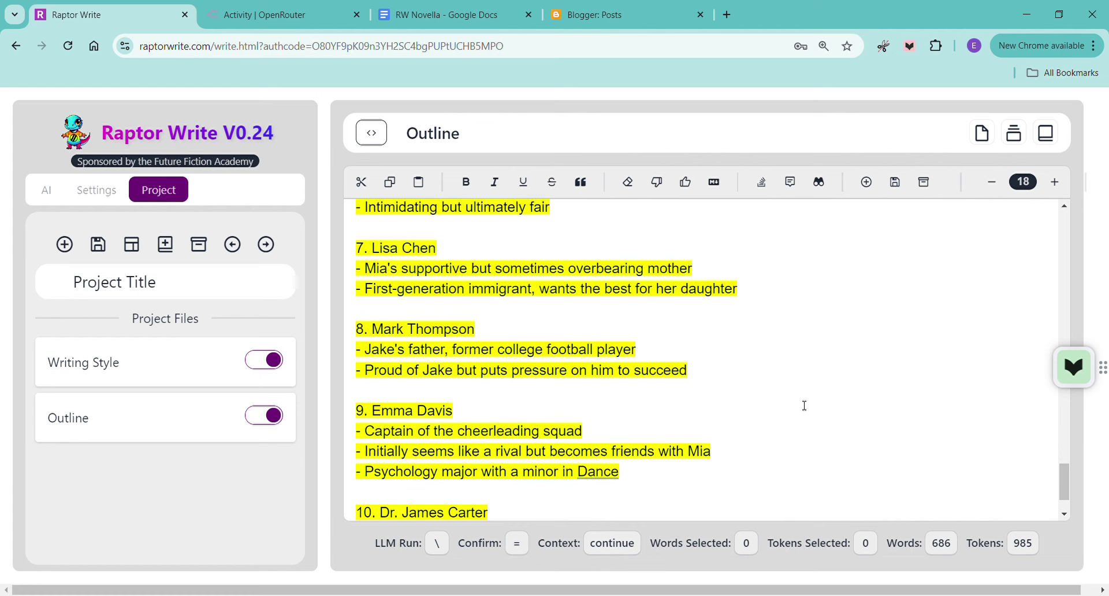
scroll(801, 404, up, 6)
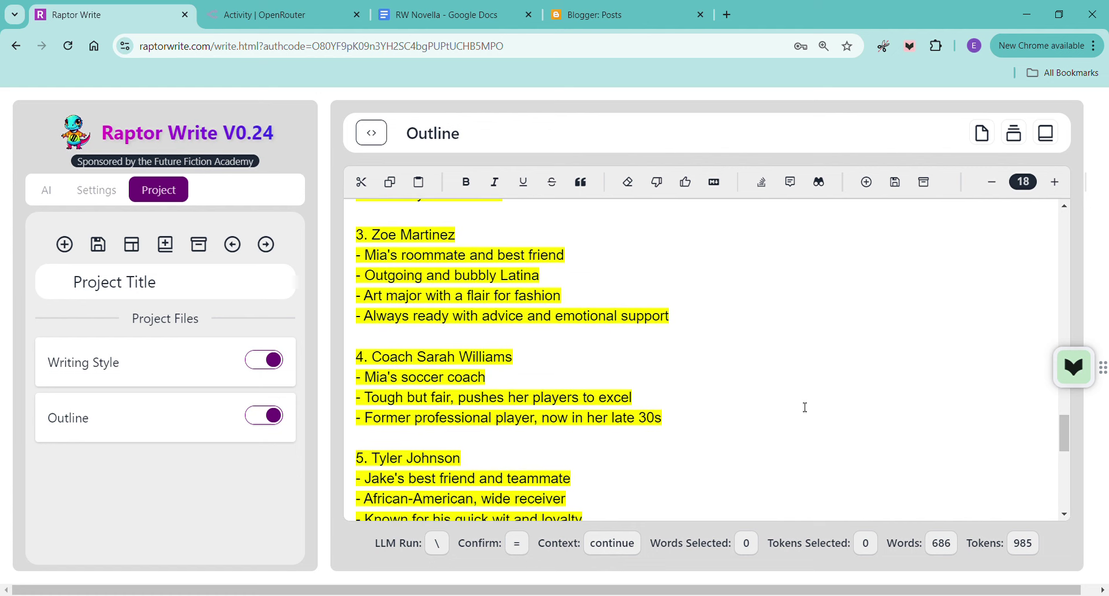
scroll(805, 408, up, 4)
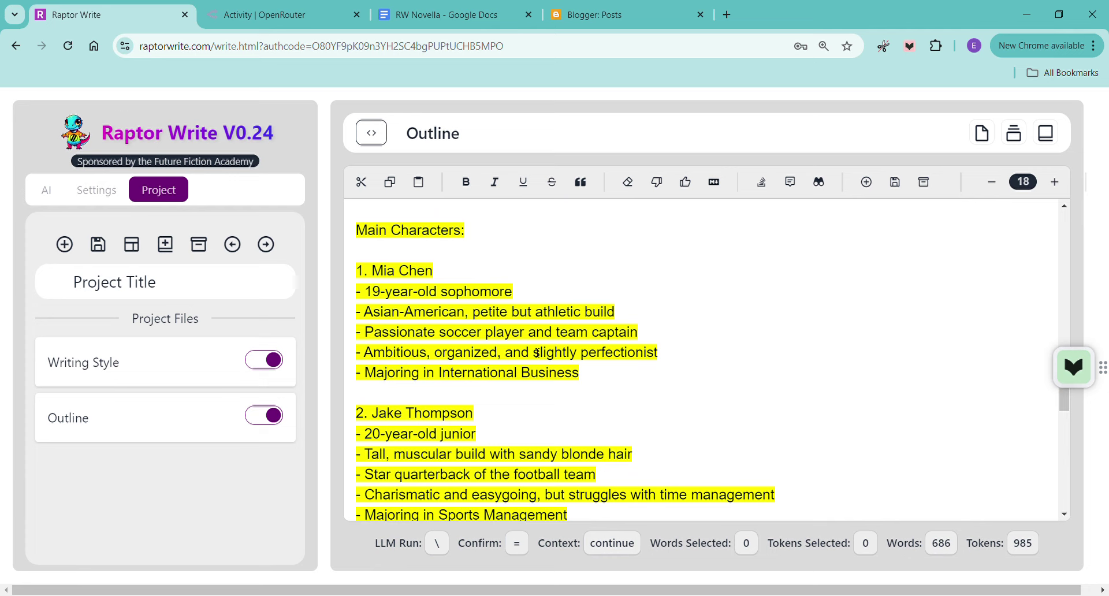
click(686, 182)
Rename the Outline file as "Outline and Characters" and save the project.
click(475, 134)
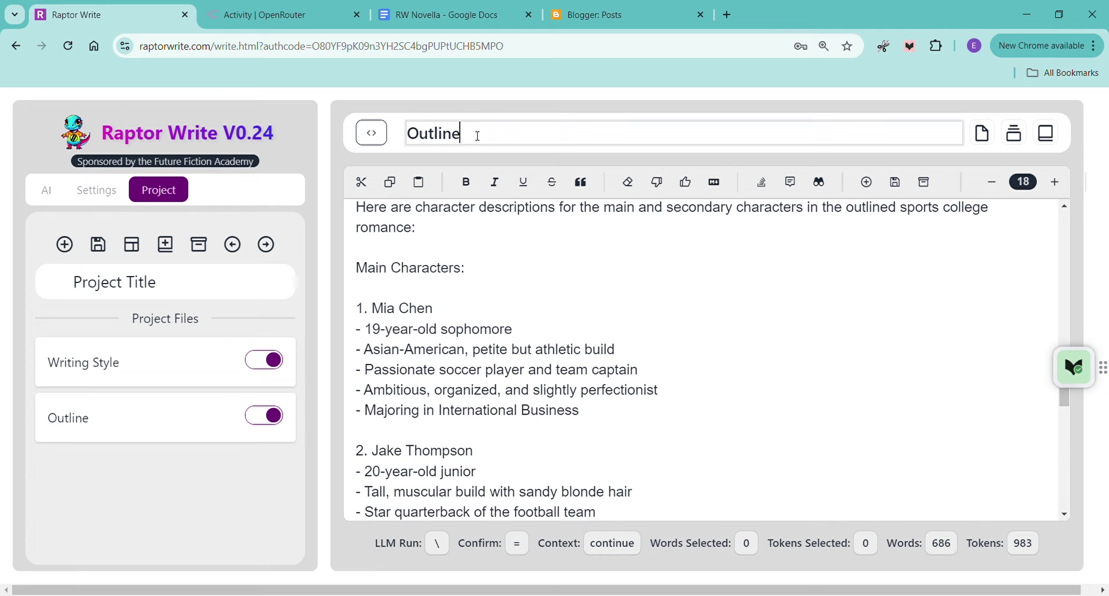
text(and Characters)
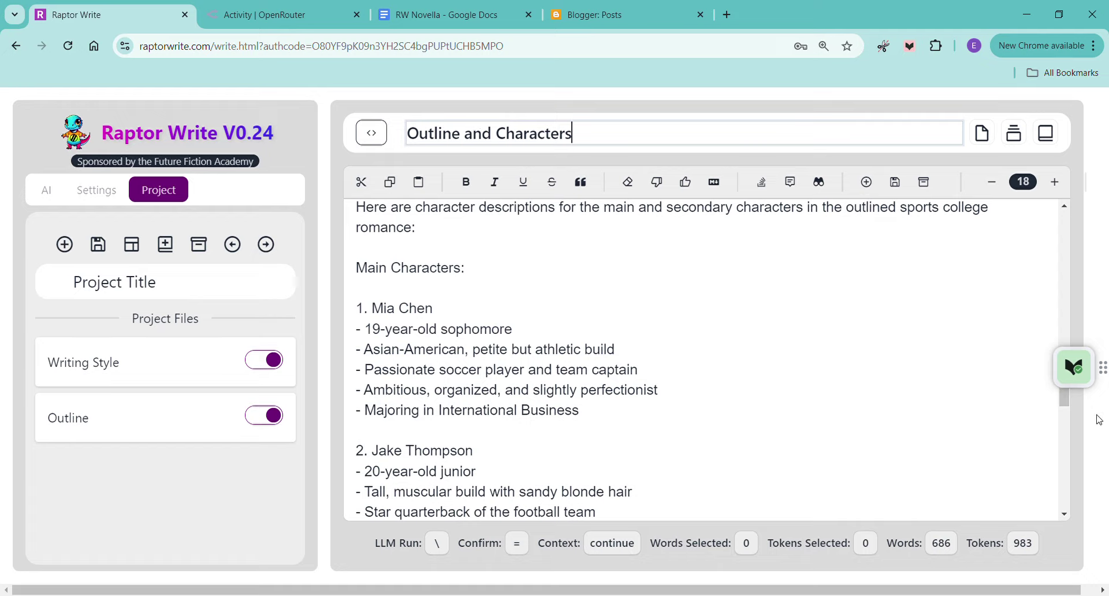
key(ctrl+s)
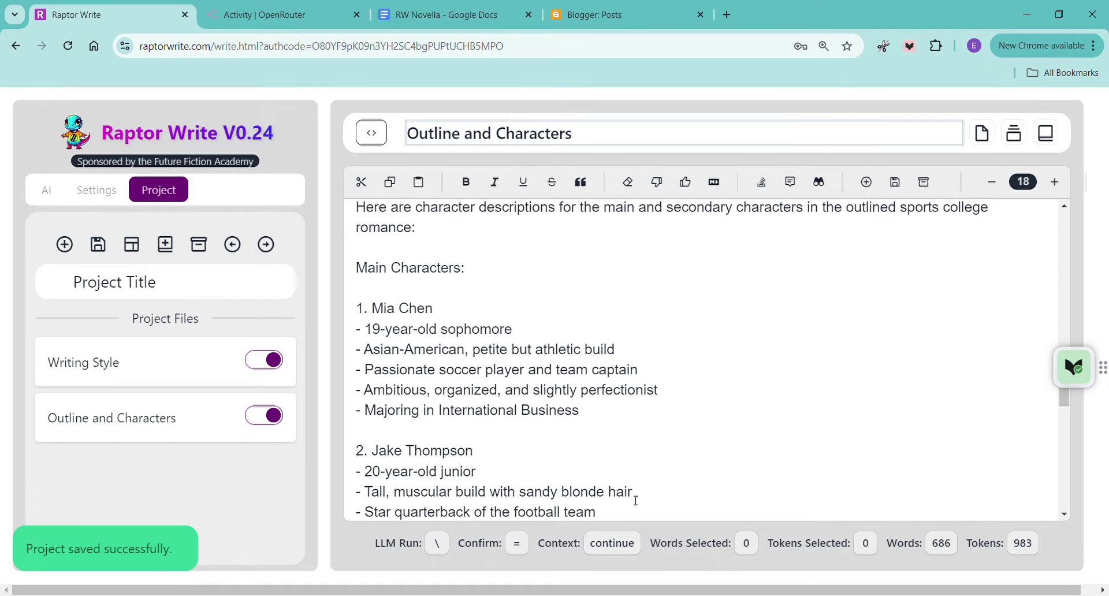
click(518, 407)
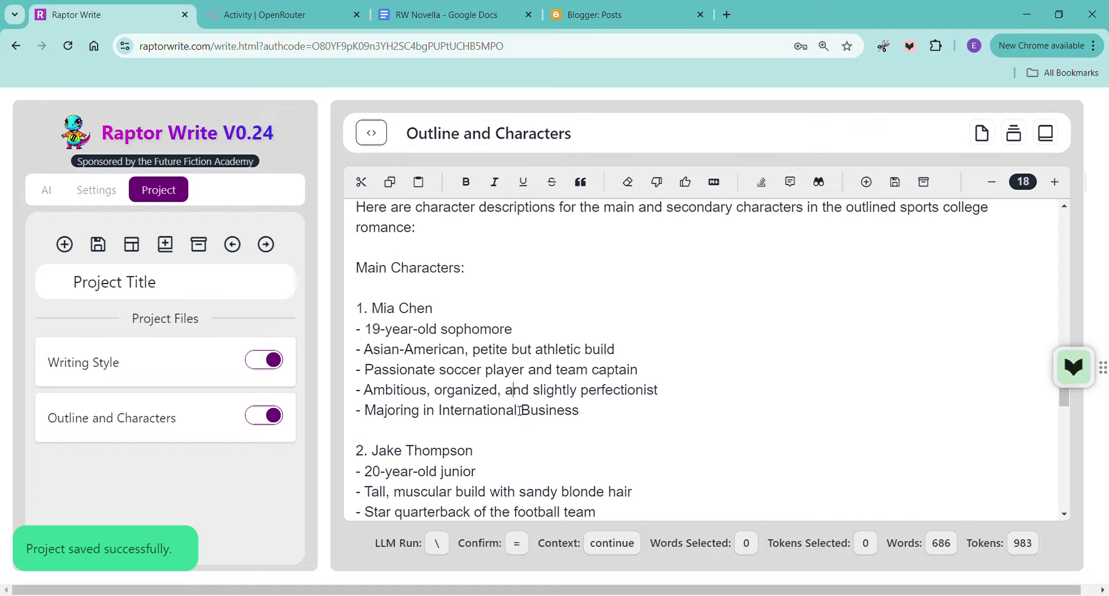
click(98, 244)
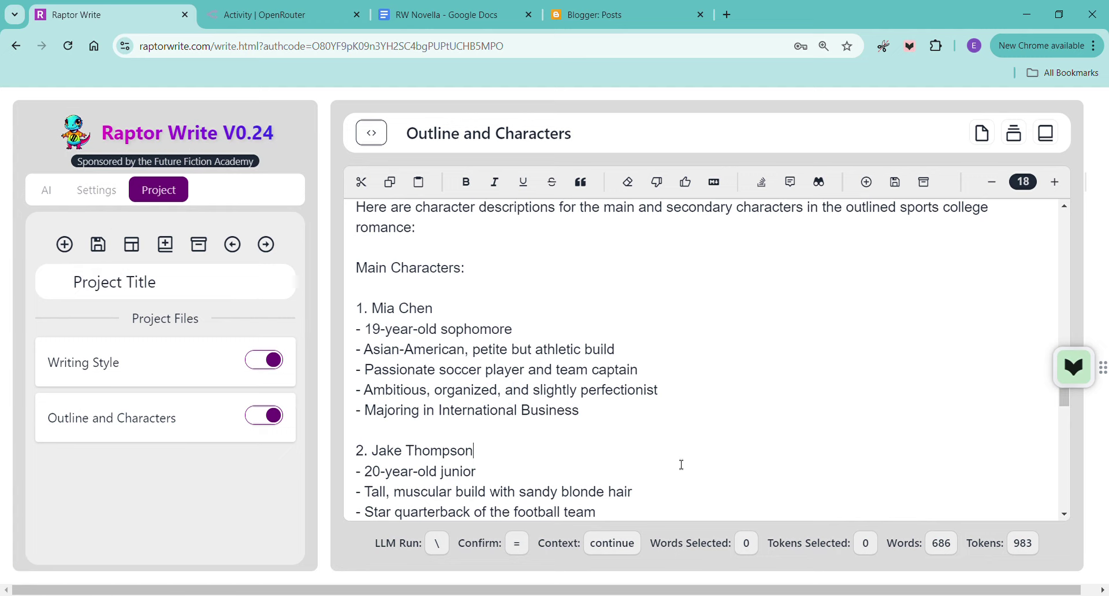
Below the last character description, add the prompt "[Do you need anything else before we begin writing?]".
scroll(679, 459, down, 12)
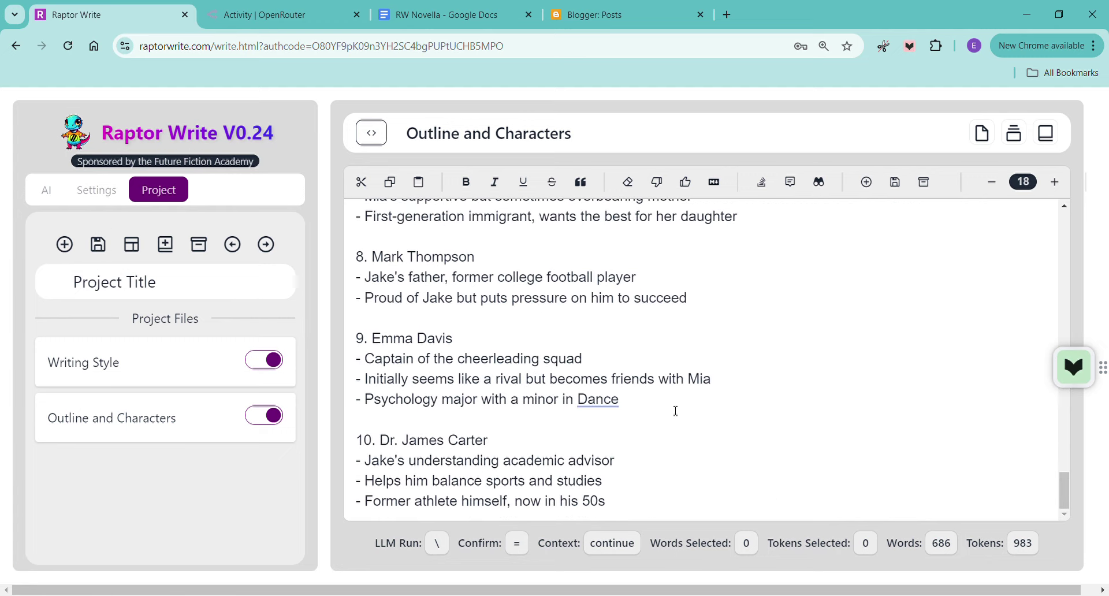
scroll(679, 411, up, 10)
scroll(675, 411, up, 4)
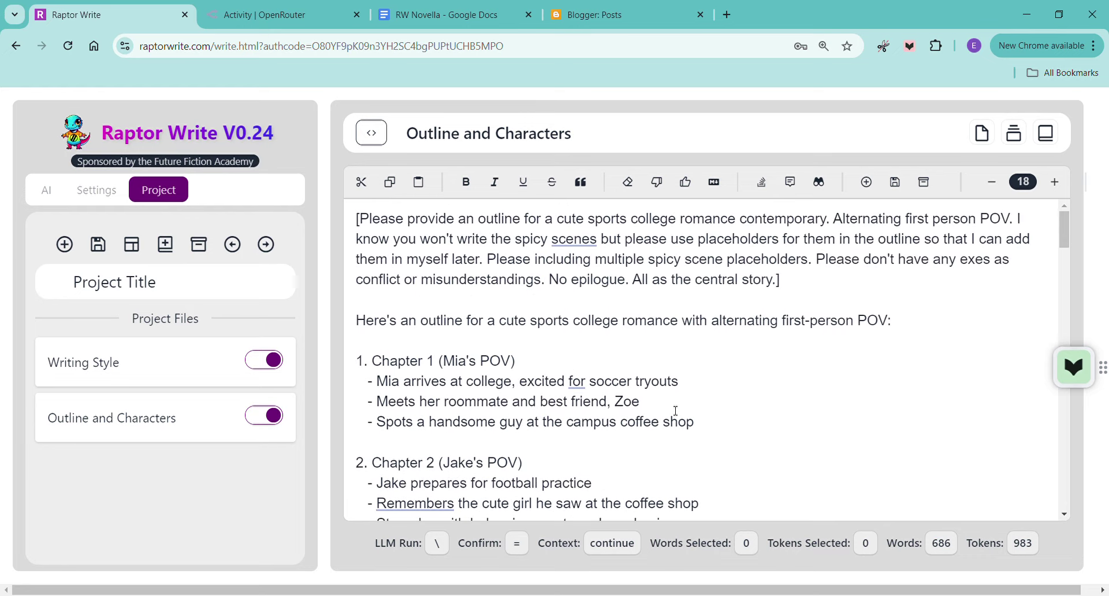
scroll(673, 413, down, 12)
scroll(634, 415, down, 10)
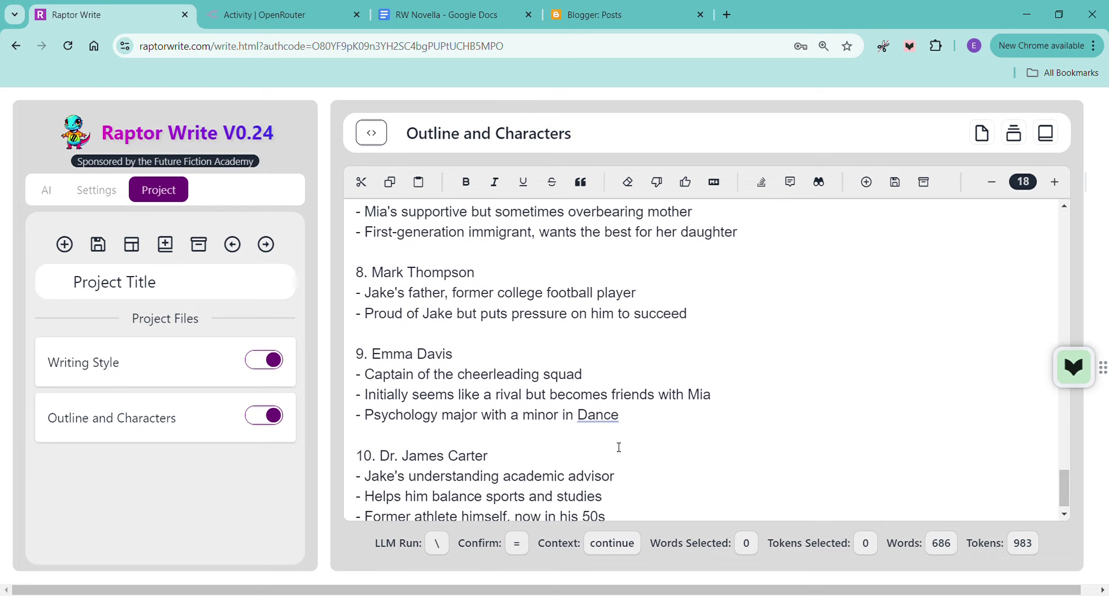
click(628, 503)
key(Return)
key(Return)
text([Do you ened a)
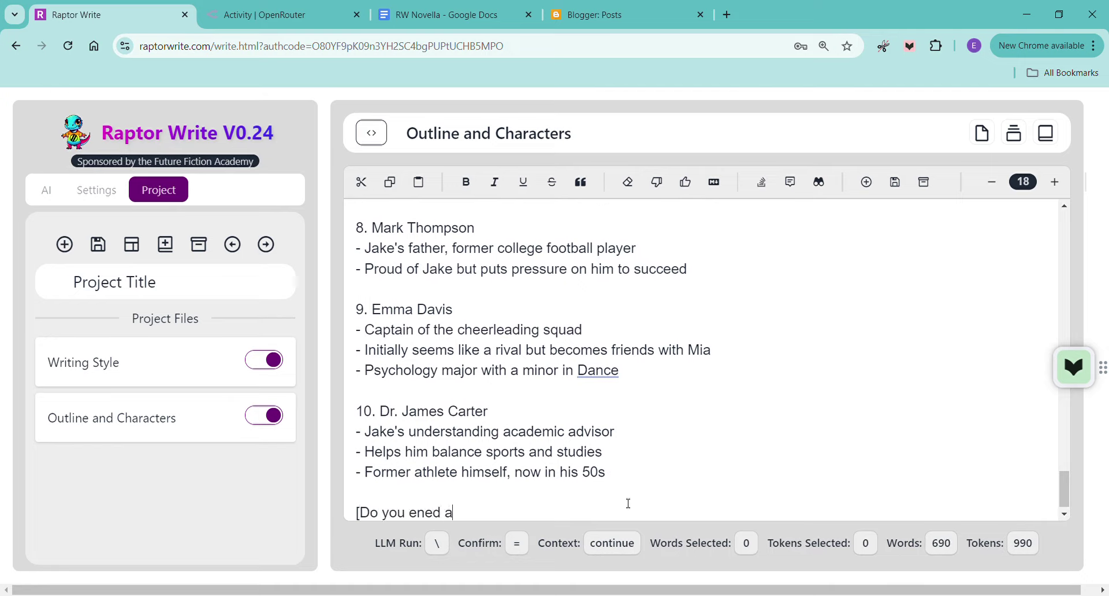
key(BackSpace)
key(BackSpace)
key(BackSpace)
key(BackSpace)
text(need anything else before we )
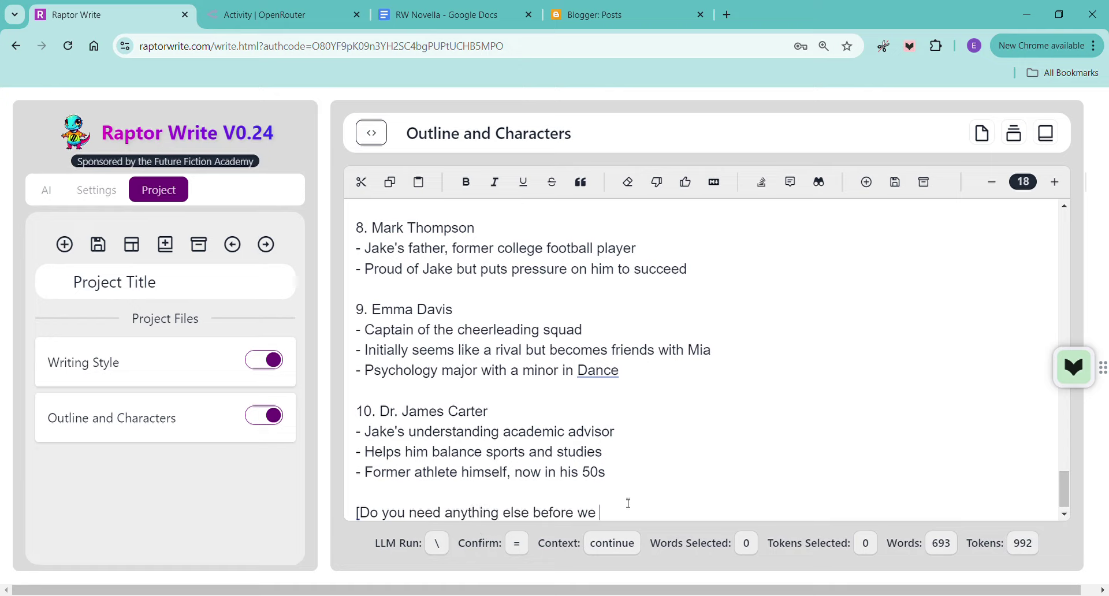
text(begin writing?)
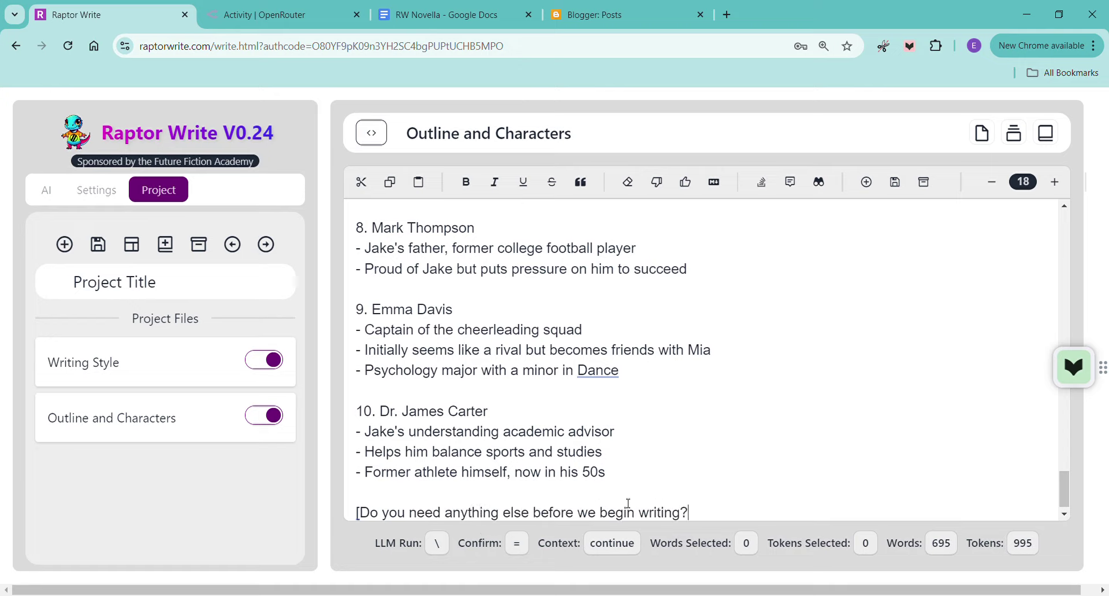
text(])
Generate a reply on a new line below the question with the Continue action and accept it into the document.
key(Return)
key(Return)
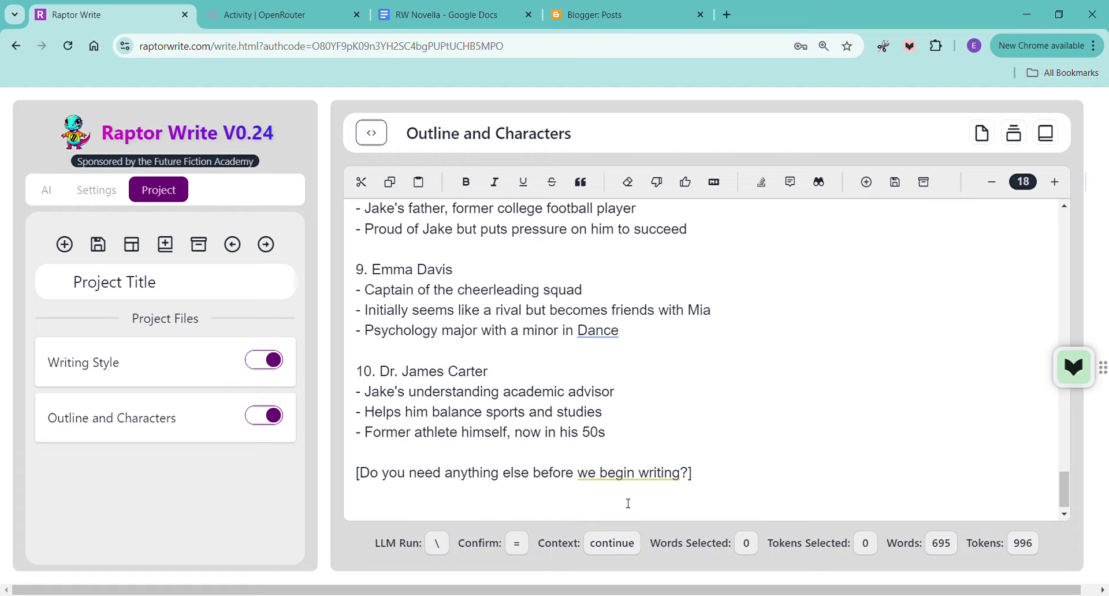
key(backslash)
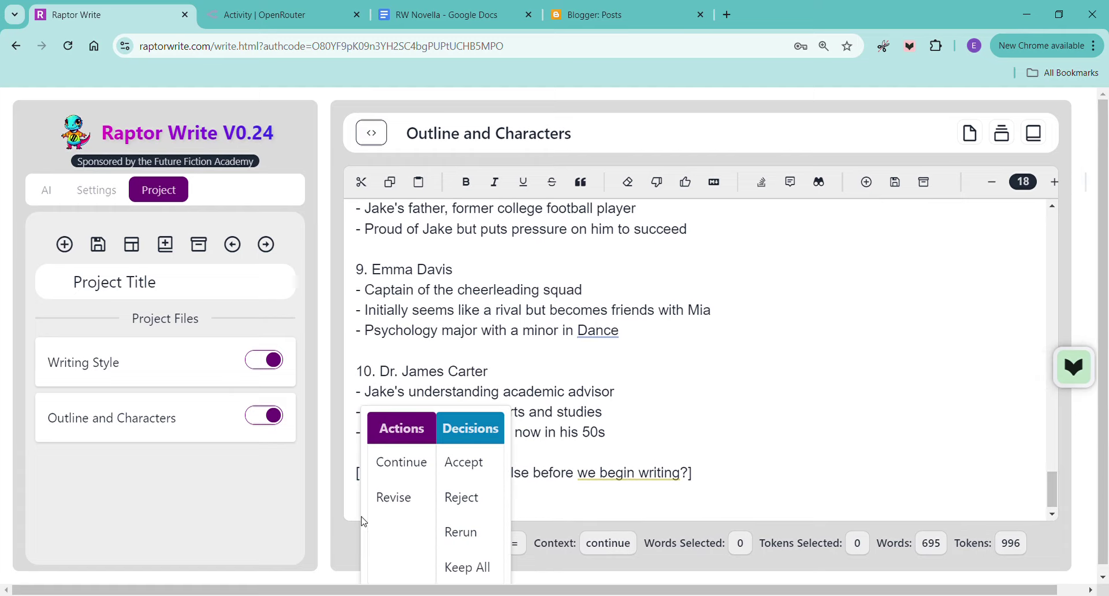
click(399, 472)
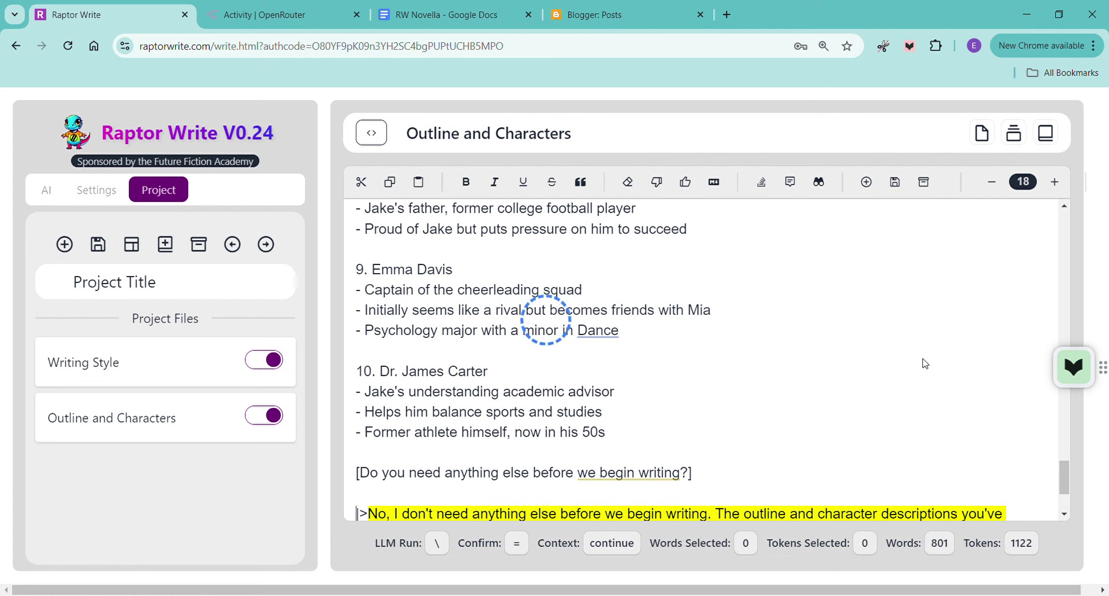
scroll(864, 300, down, 3)
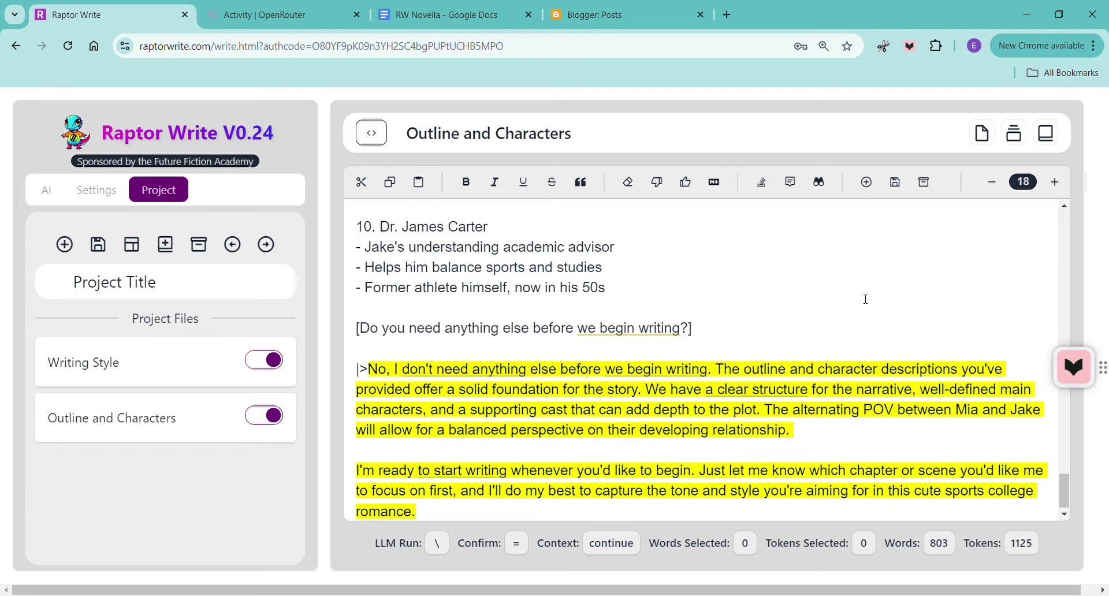
scroll(865, 300, down, 1)
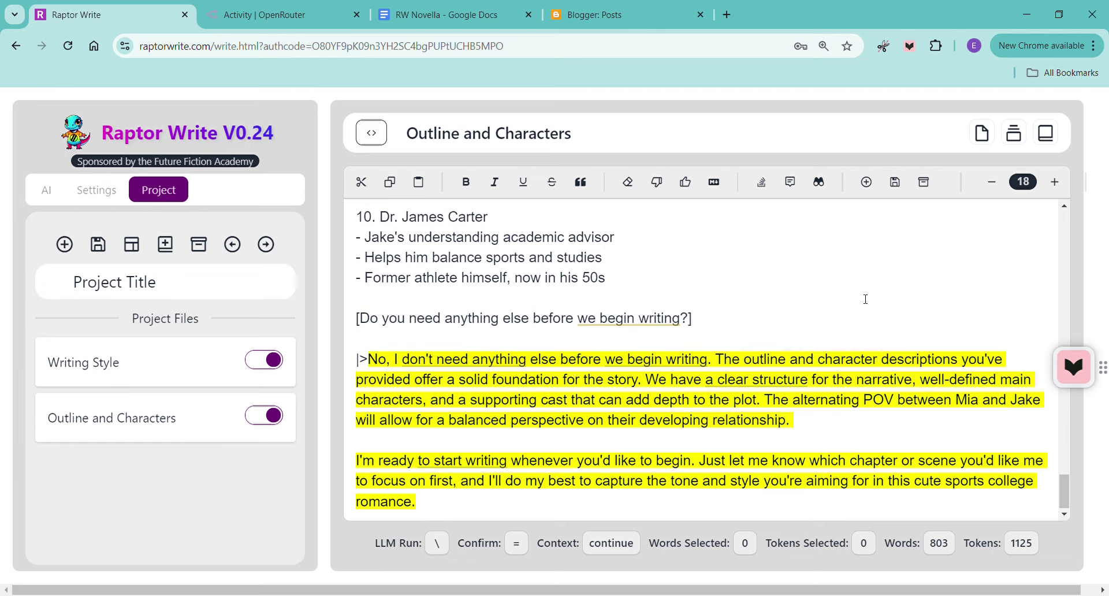
click(685, 183)
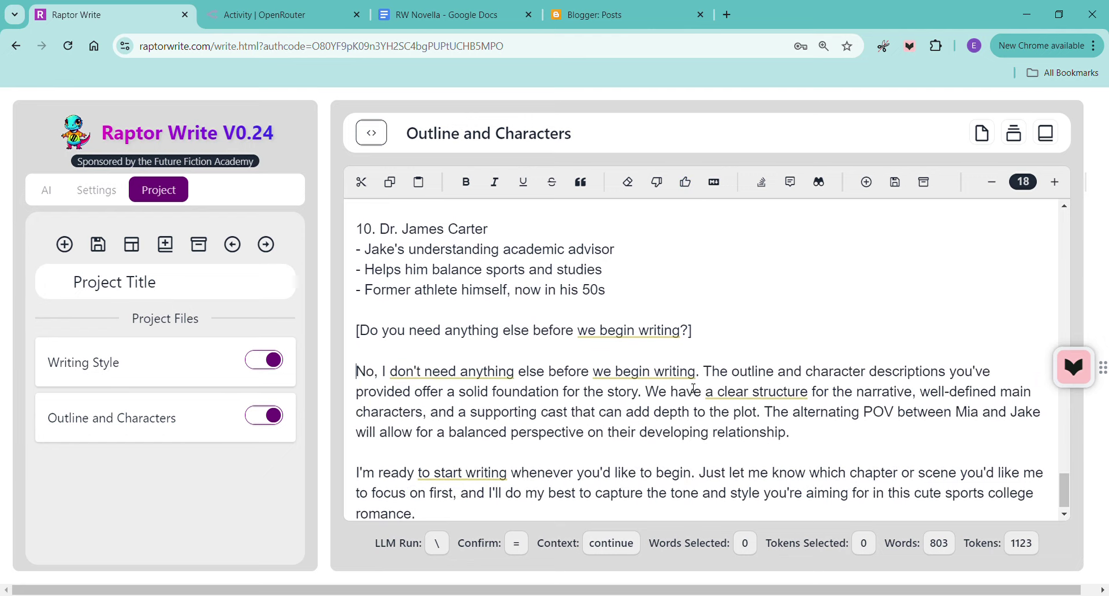
Add a new blank file to the project and switch it on alongside the other project files.
click(66, 247)
drag(185, 480, 198, 362)
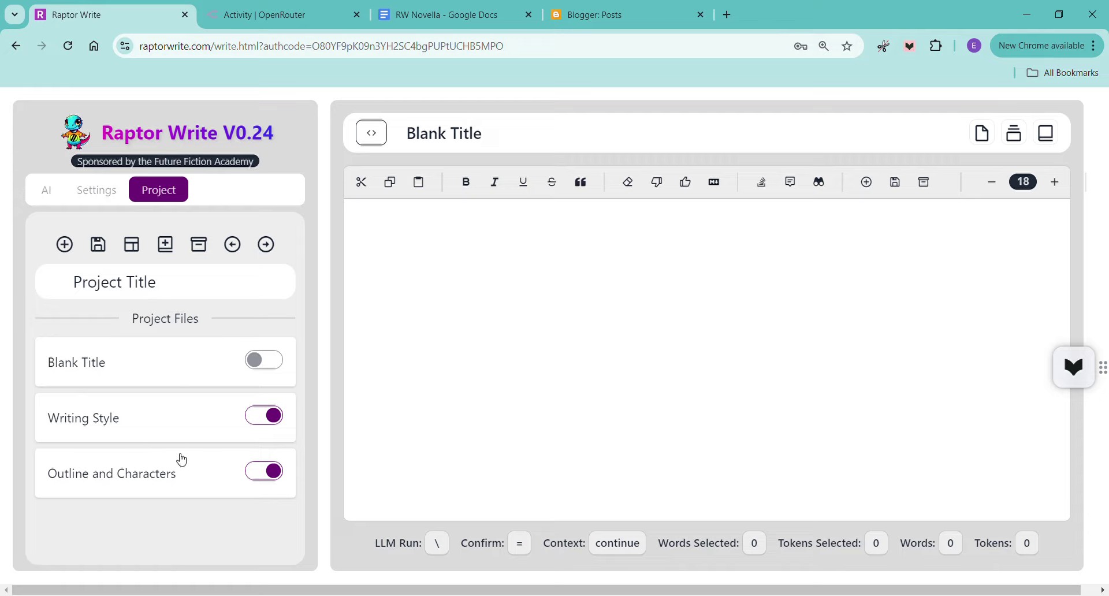
click(257, 360)
Reopen the Outline and Characters file and add the prompt "[Please provide descriptions of the locations]" at its end, followed by a new line.
click(140, 495)
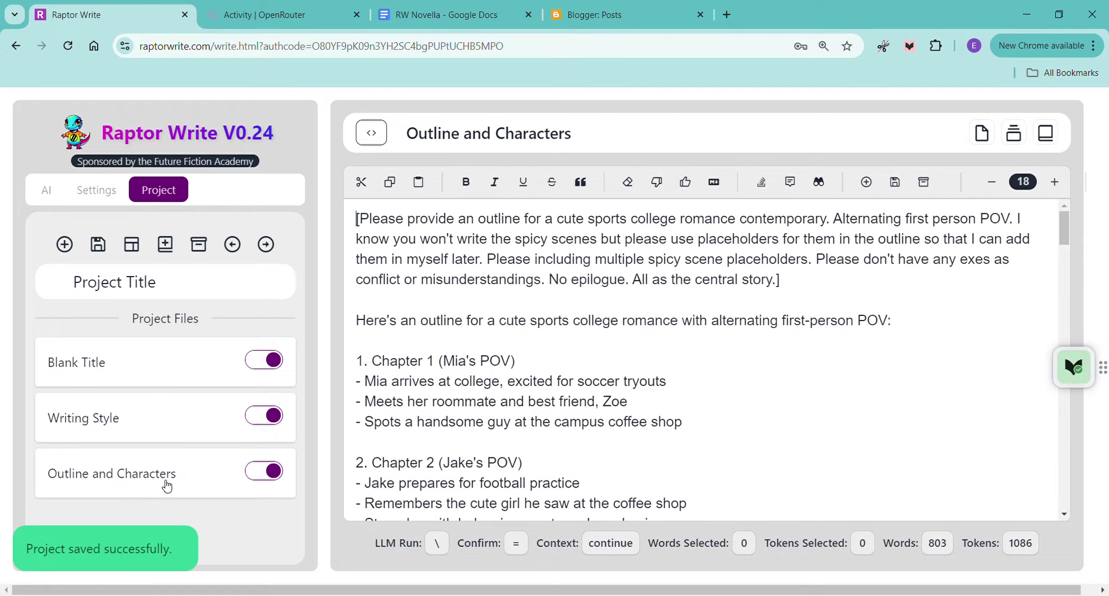
scroll(797, 359, down, 15)
scroll(797, 367, down, 15)
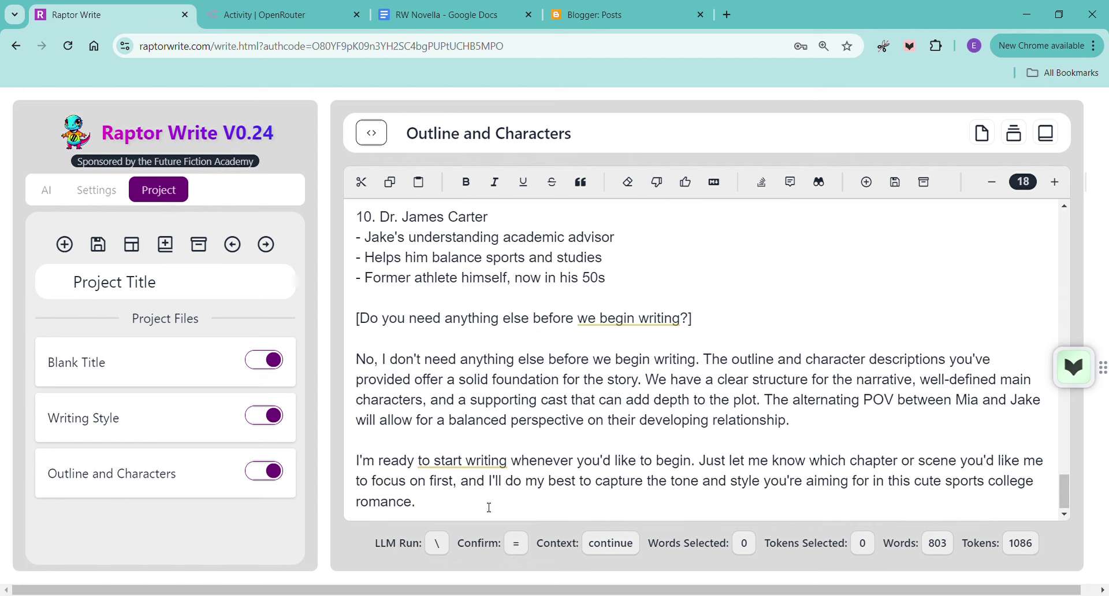
scroll(490, 507, down, 1)
text([)
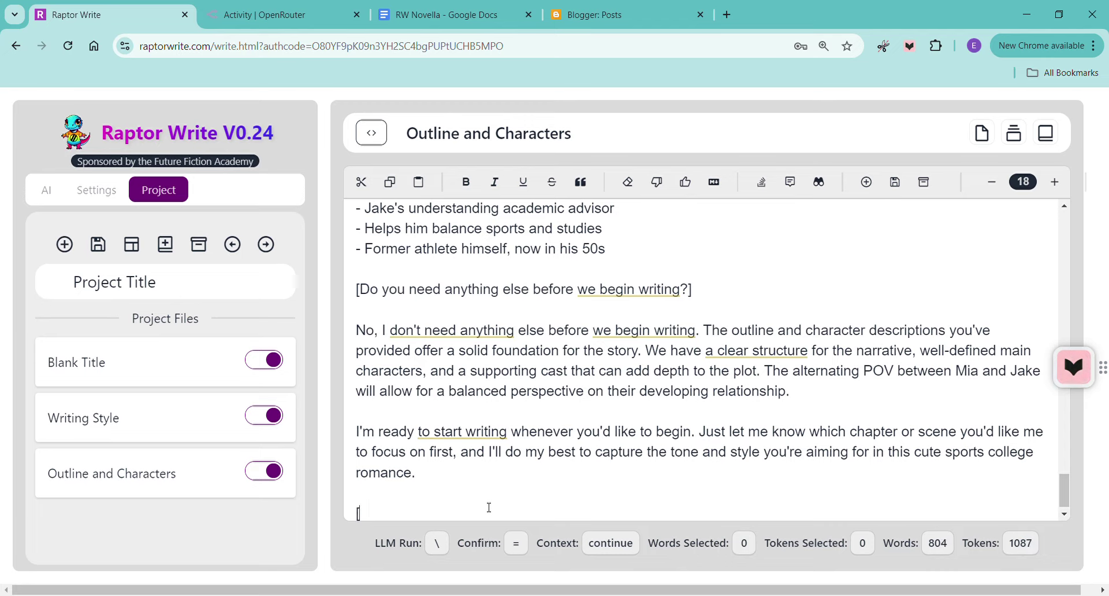
text(Please provid)
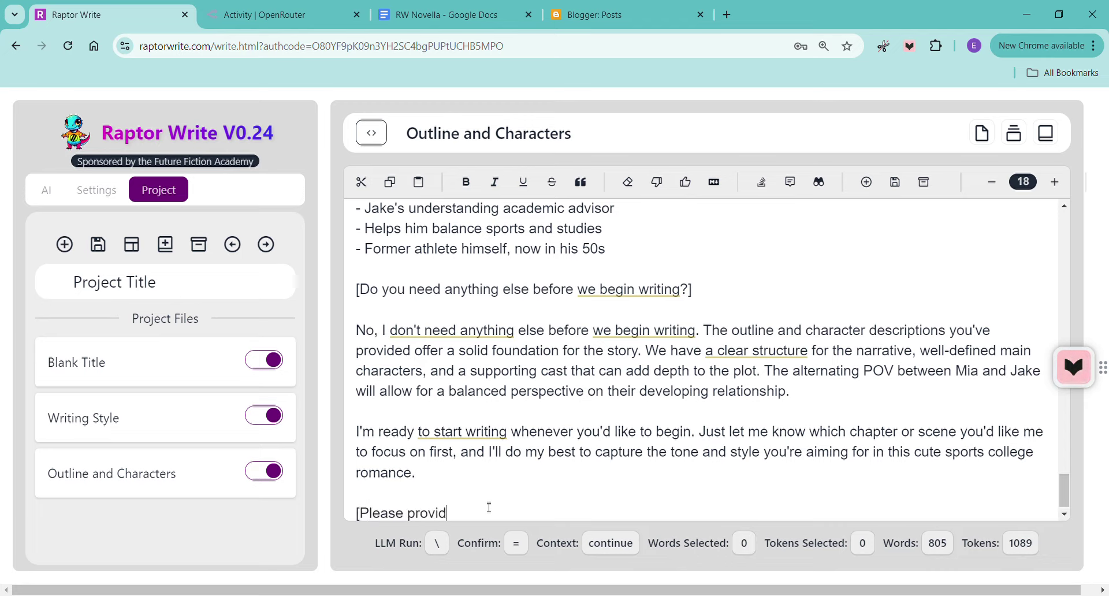
text(e descripti)
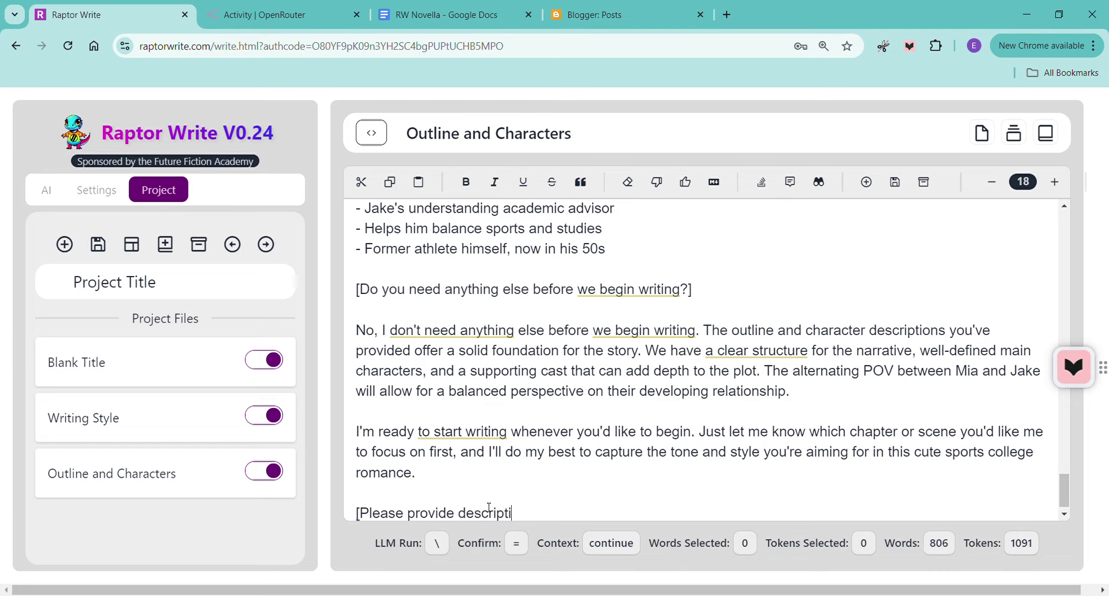
text(ons of the locati)
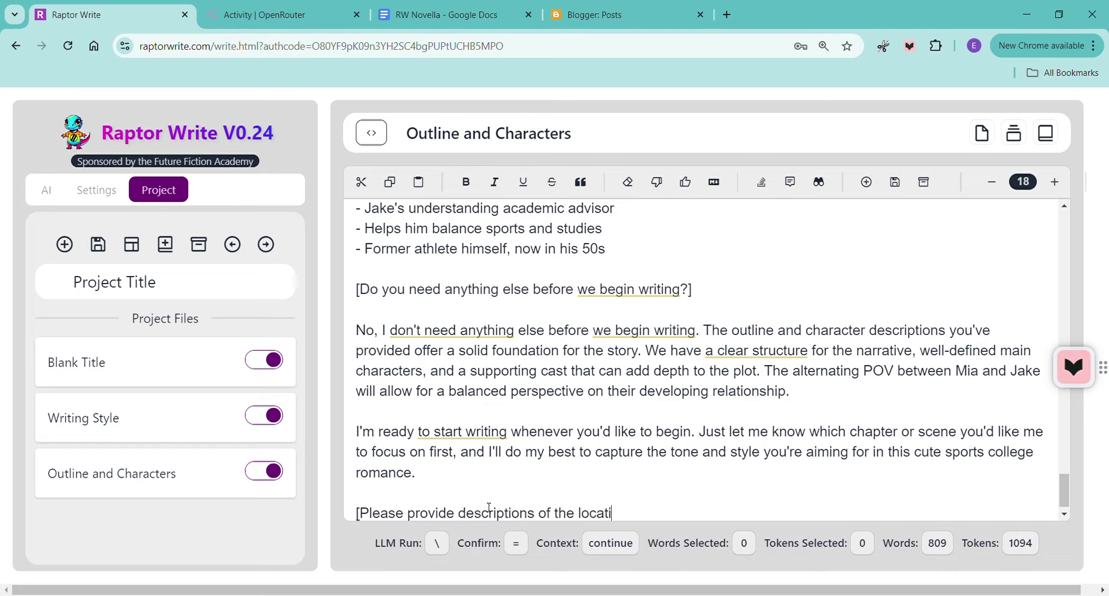
text(ons])
key(Return)
key(Return)
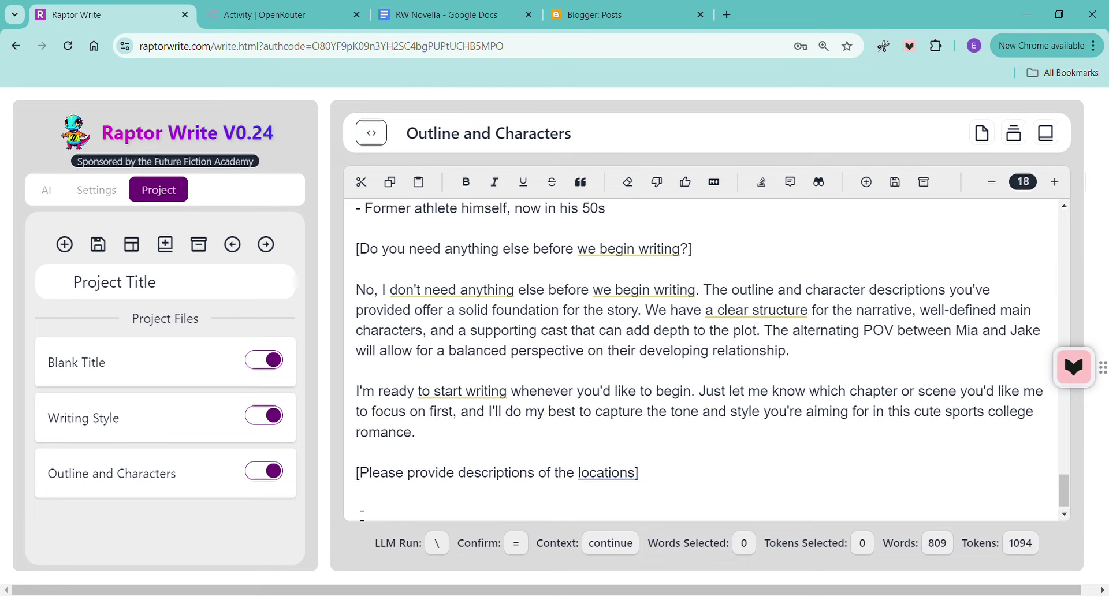
Generate the location descriptions below the prompt with the Continue action and accept them into the document.
key(backslash)
click(402, 476)
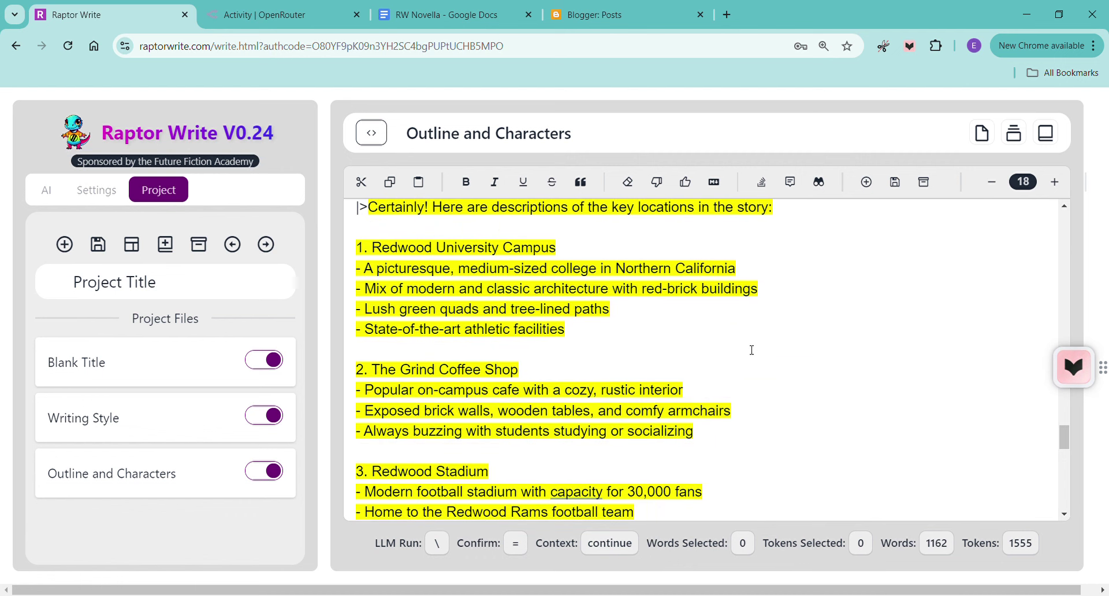
scroll(661, 344, down, 13)
scroll(631, 331, down, 1)
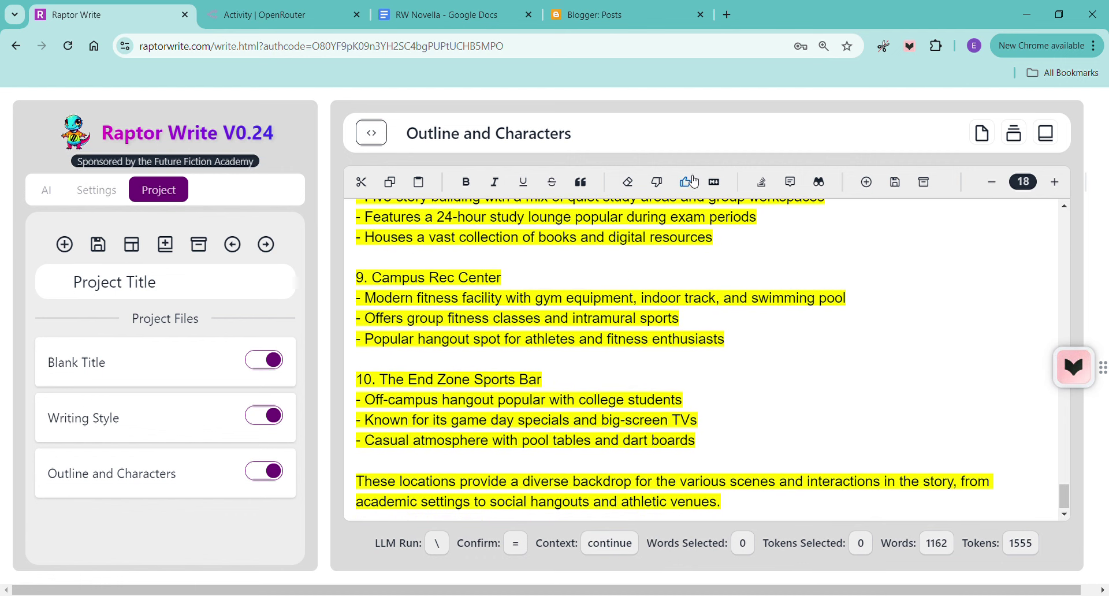
Rename the Outline and Characters file to "Outline, Characters, Locations".
click(648, 143)
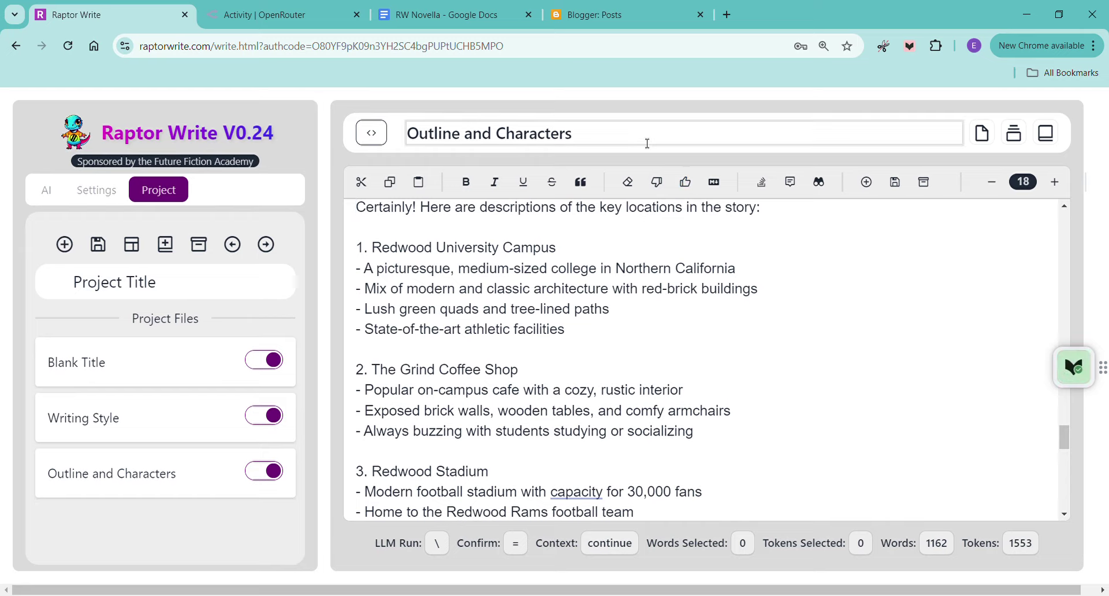
key(BackSpace)
key(BackSpace)
key(BackSpace)
key(BackSpace)
key(BackSpace)
key(BackSpace)
key(BackSpace)
key(BackSpace)
key(BackSpace)
key(BackSpace)
key(BackSpace)
key(BackSpace)
key(BackSpace)
key(BackSpace)
key(BackSpace)
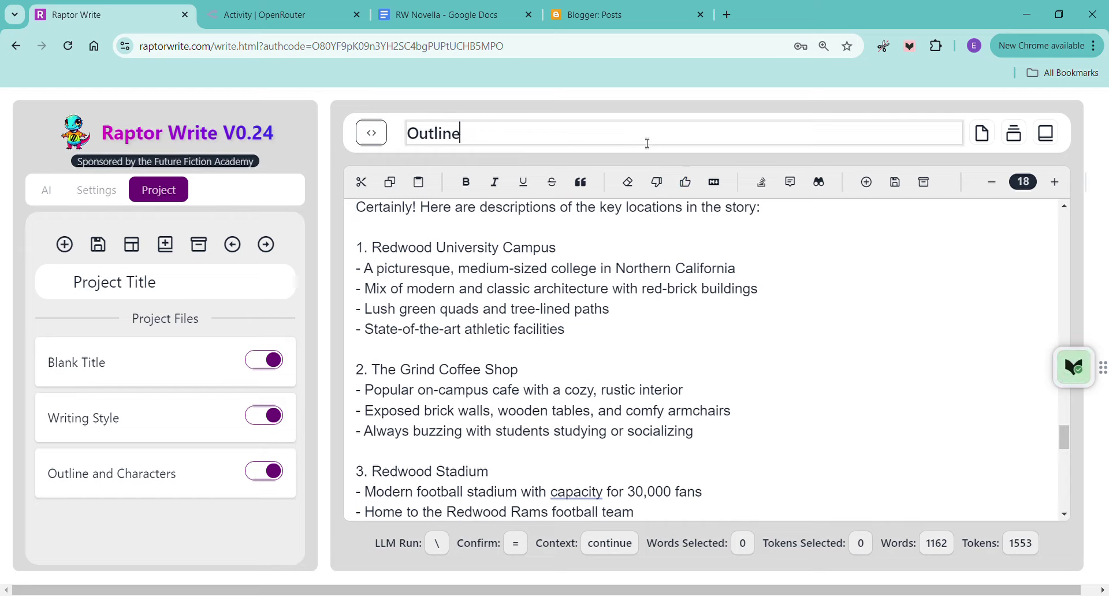
text(, Characters,)
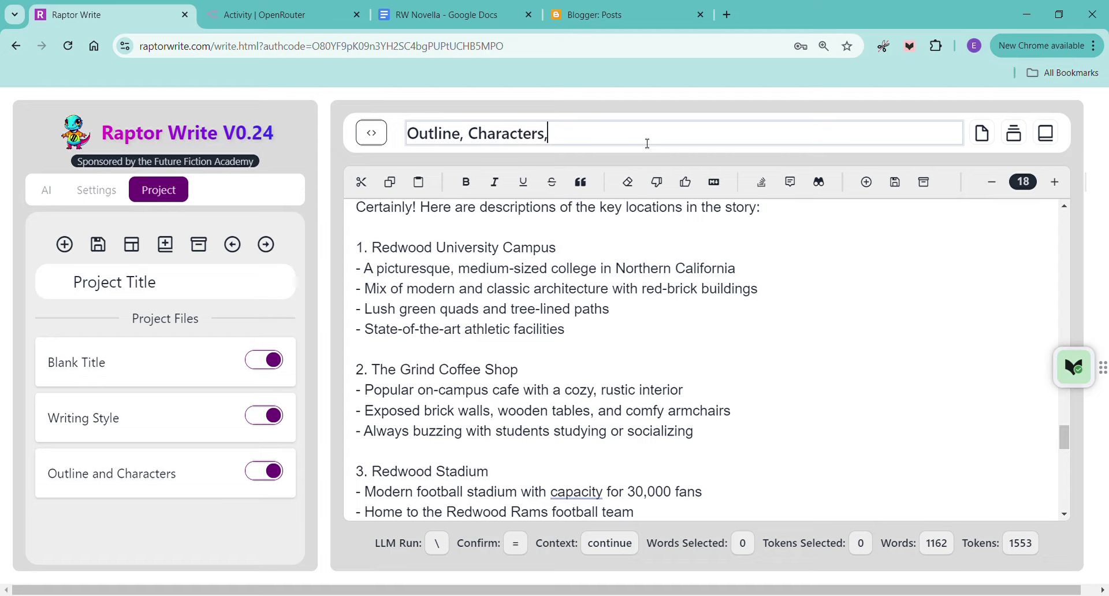
text( Locations)
key(Return)
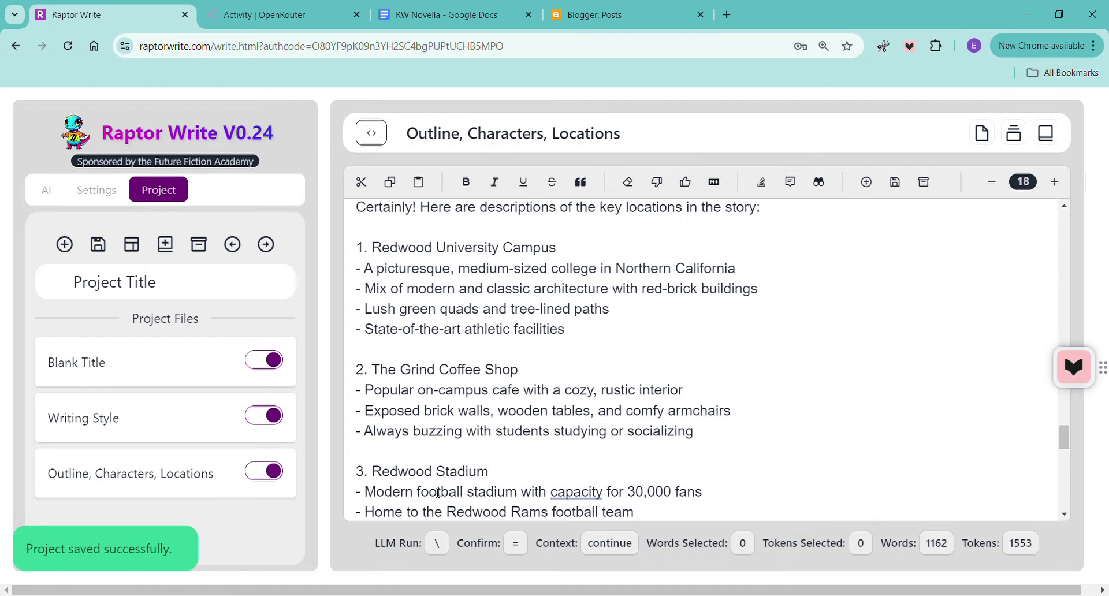
Open the Blank Title file and rename it "Chapter One".
click(183, 370)
click(444, 135)
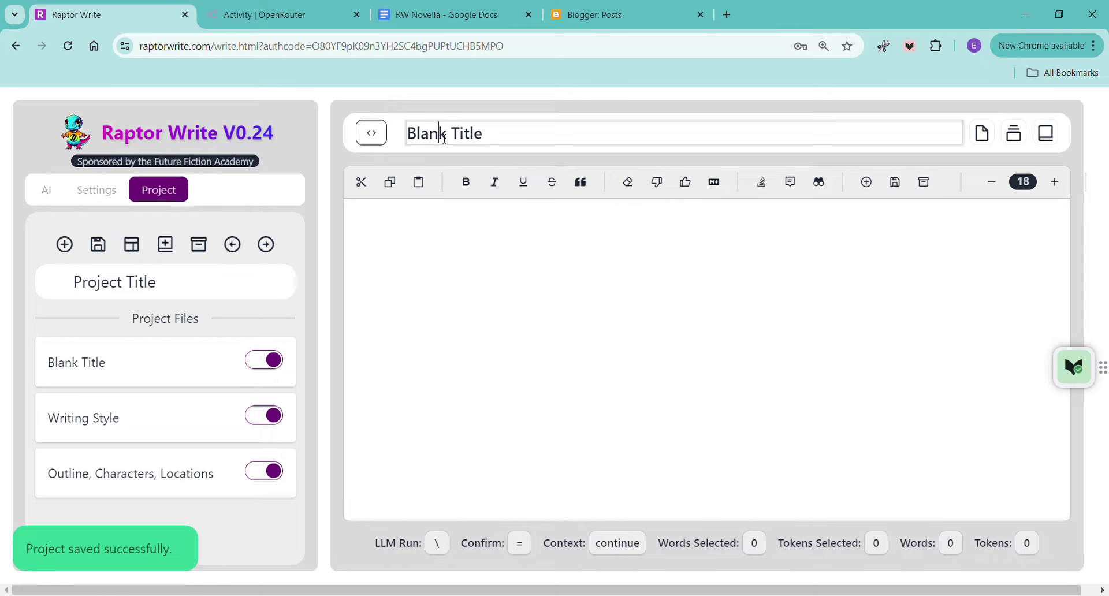
double_click(444, 135)
triple_click(444, 135)
text(Chapter One)
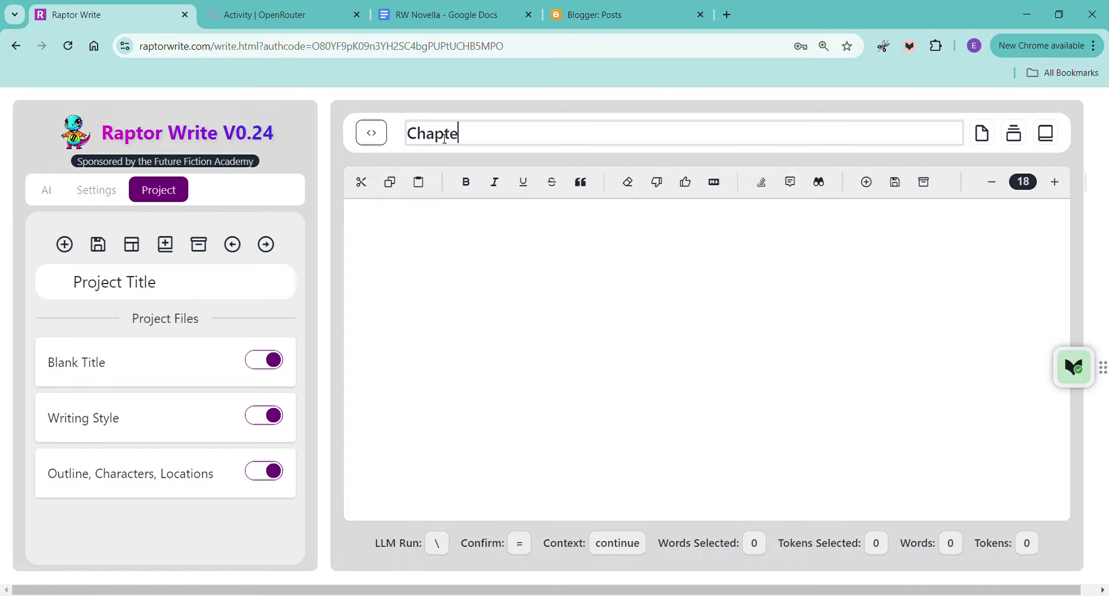
click(532, 316)
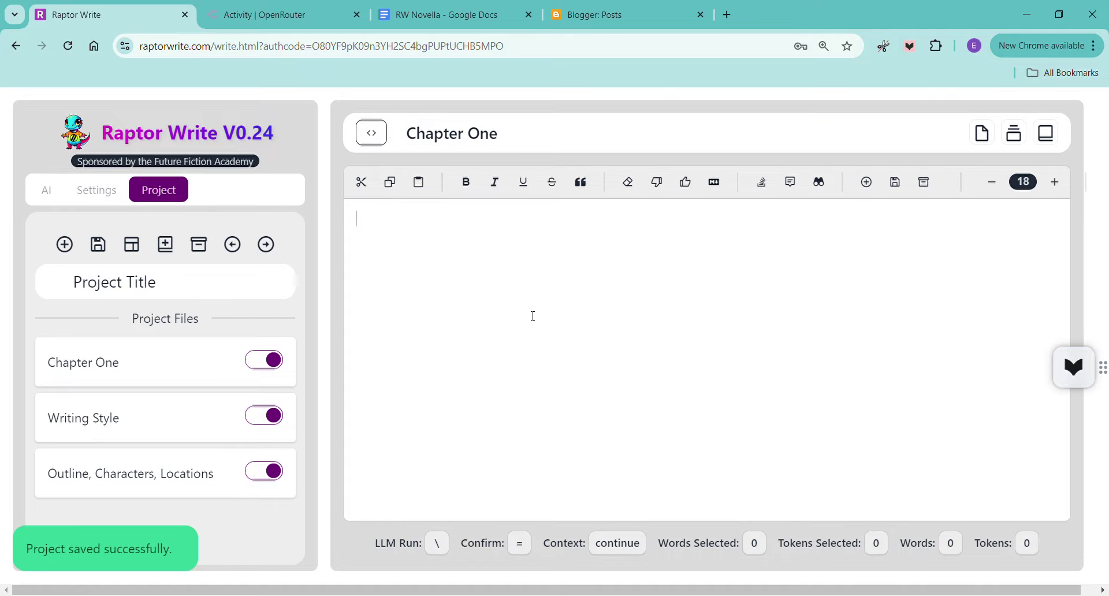
In the Chapter One file, enter the prompt "[Please start writing chapter one. Please make it at least 2,000 words]".
text(IPlease wri)
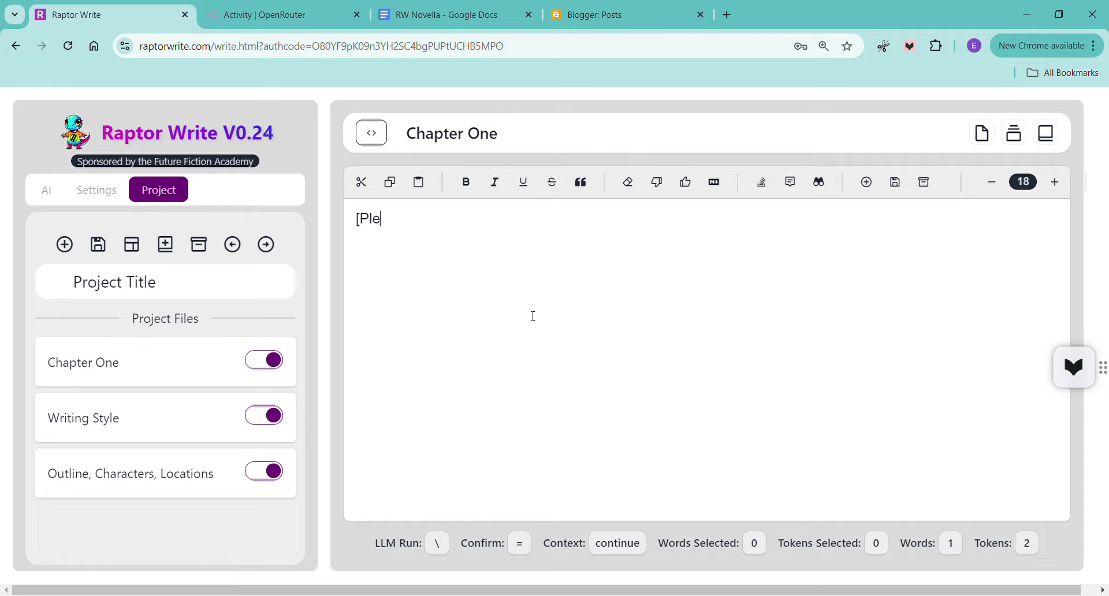
key(BackSpace)
key(BackSpace)
key(BackSpace)
text(s)
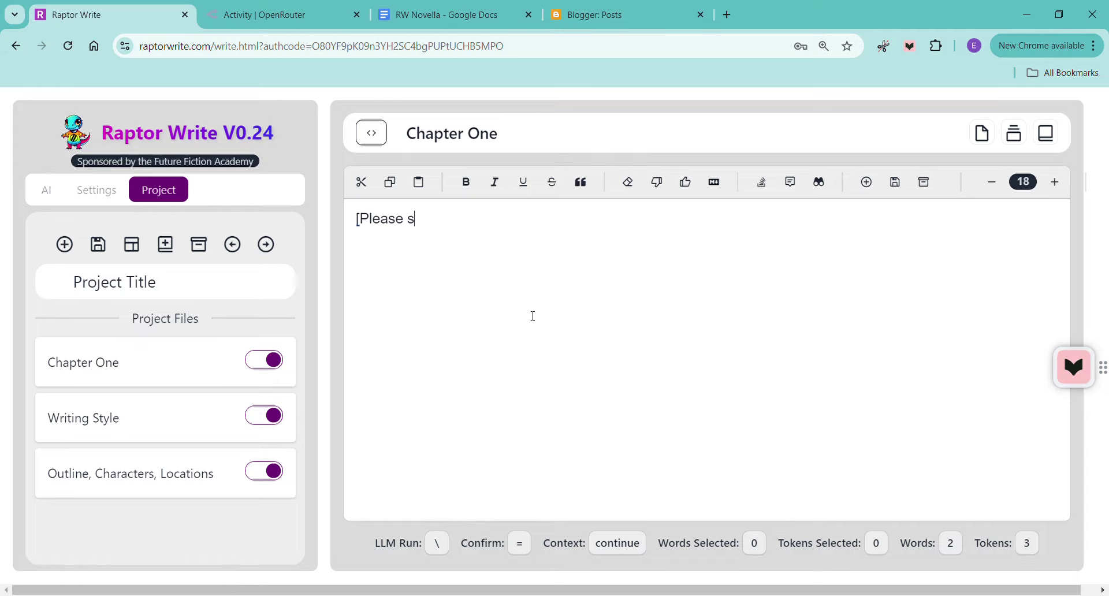
text(tart writing chapter one. Please m)
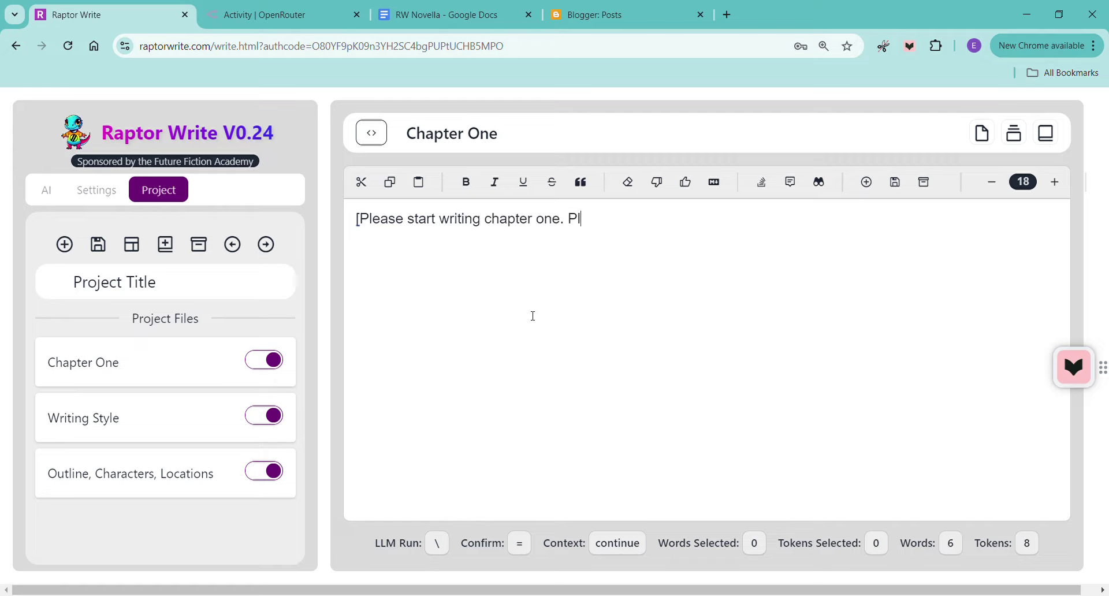
text(ake i)
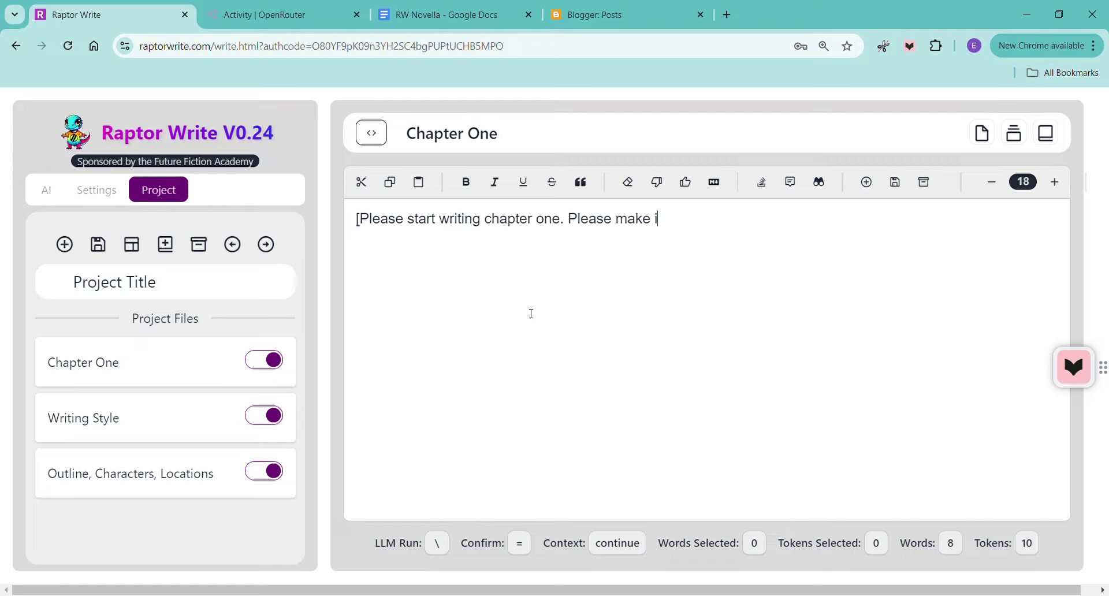
text(t at least 2,000 words)
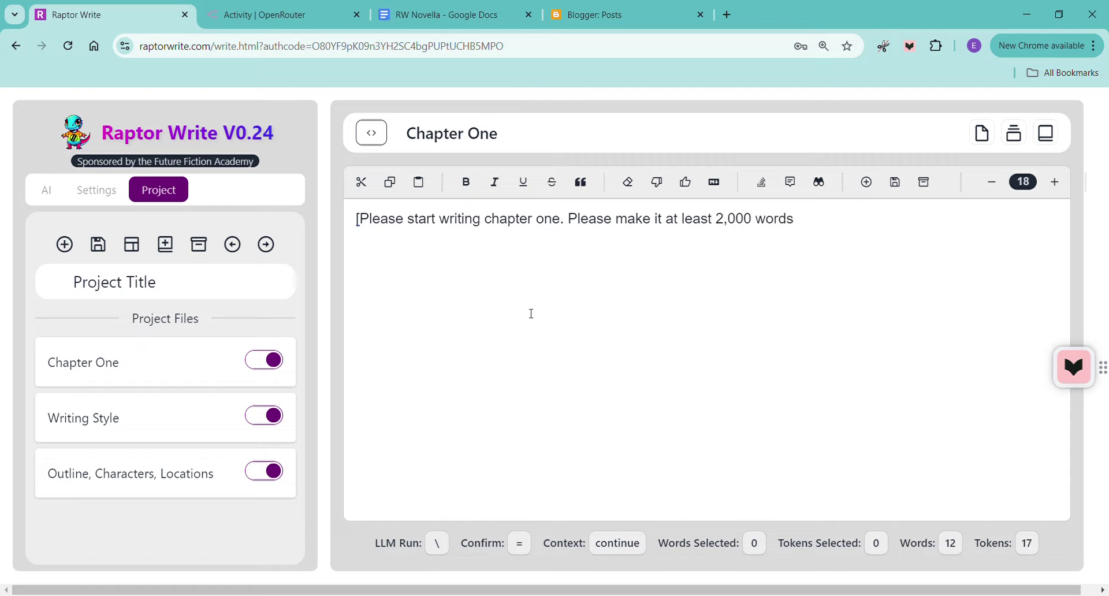
text(])
Check the latest model usage costs on OpenRouter's refreshed activity page and return to Raptor Write.
click(266, 16)
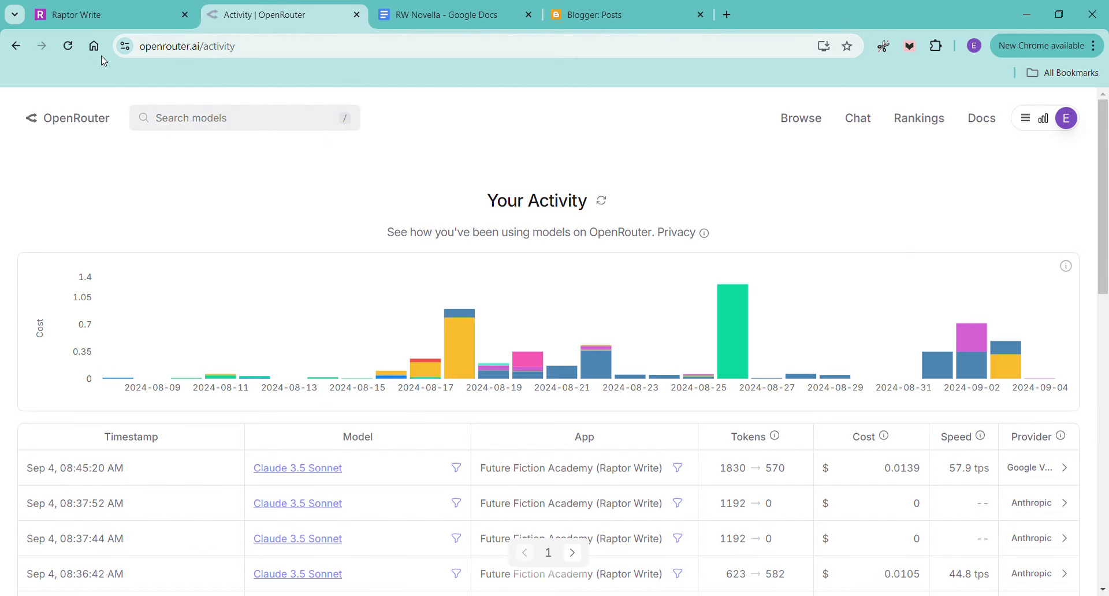
click(70, 49)
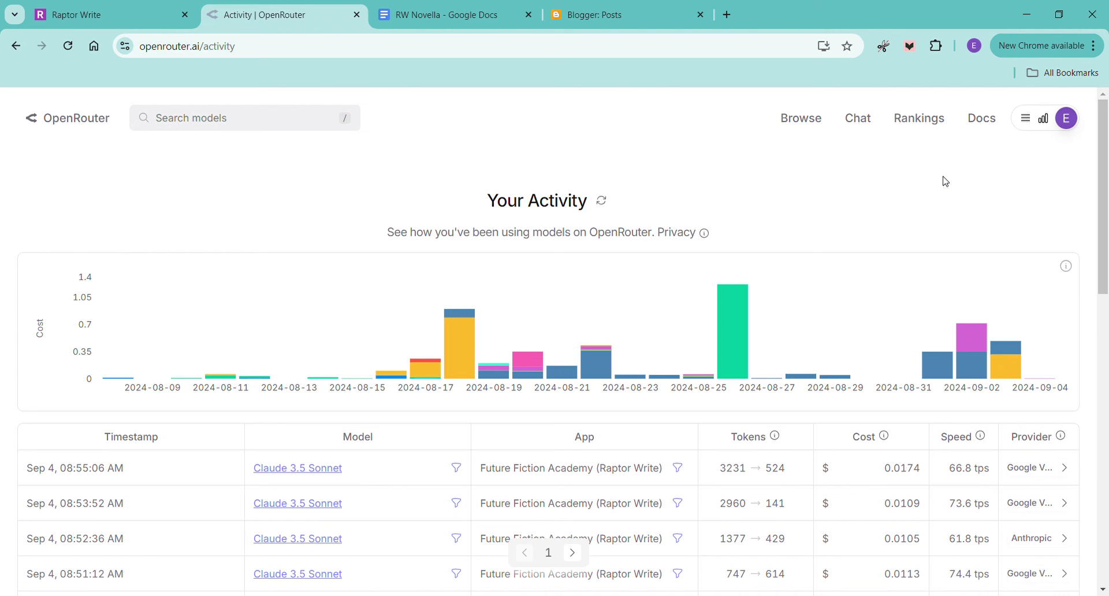
click(105, 18)
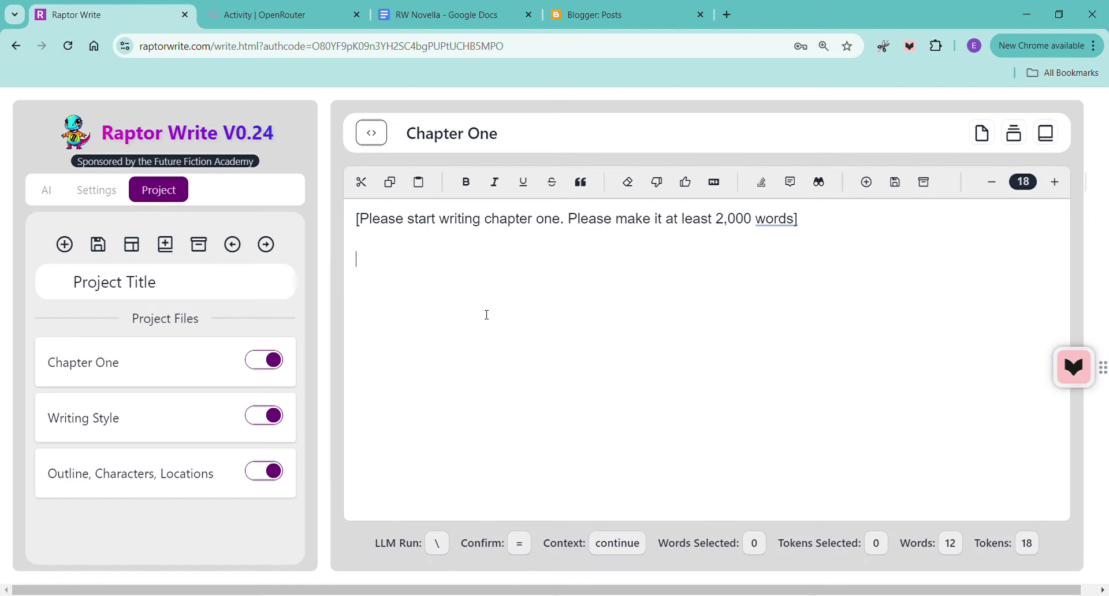
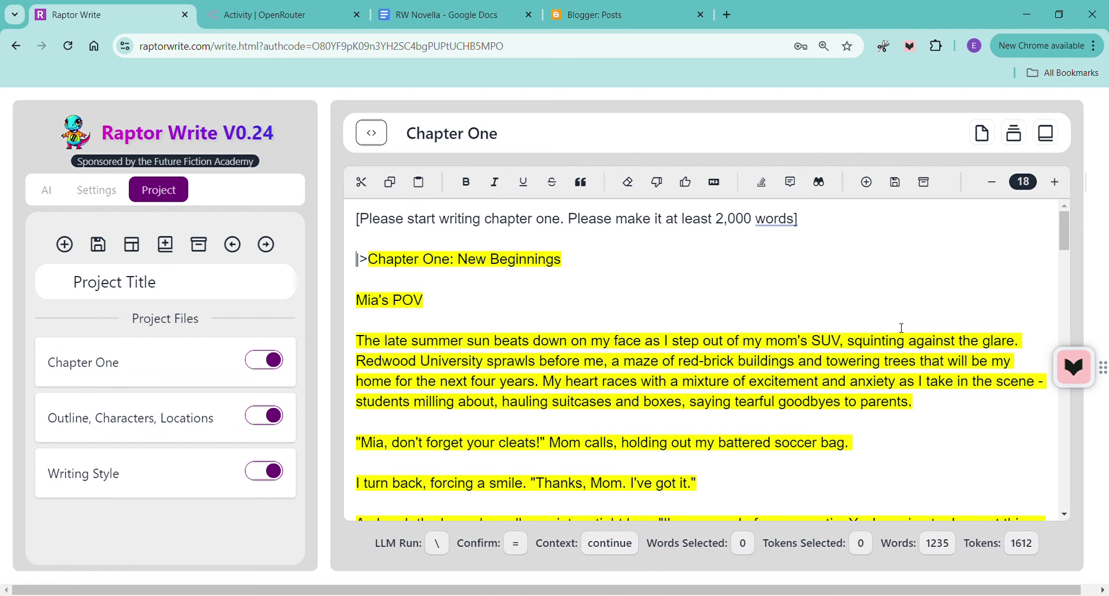
Read through the generated draft of chapter one and reject it.
scroll(902, 328, down, 15)
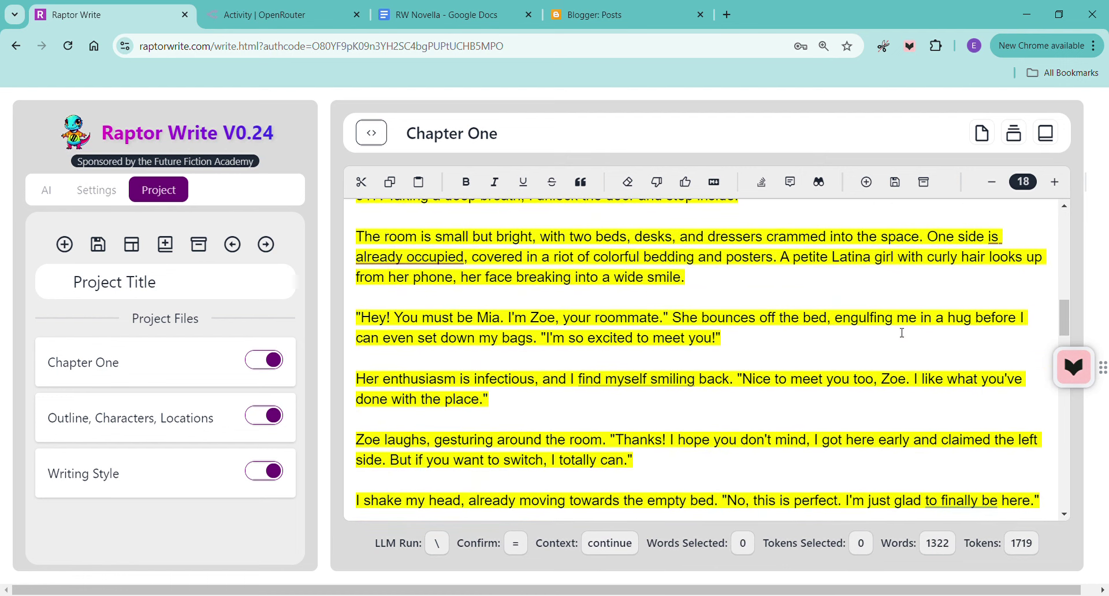
scroll(902, 333, down, 10)
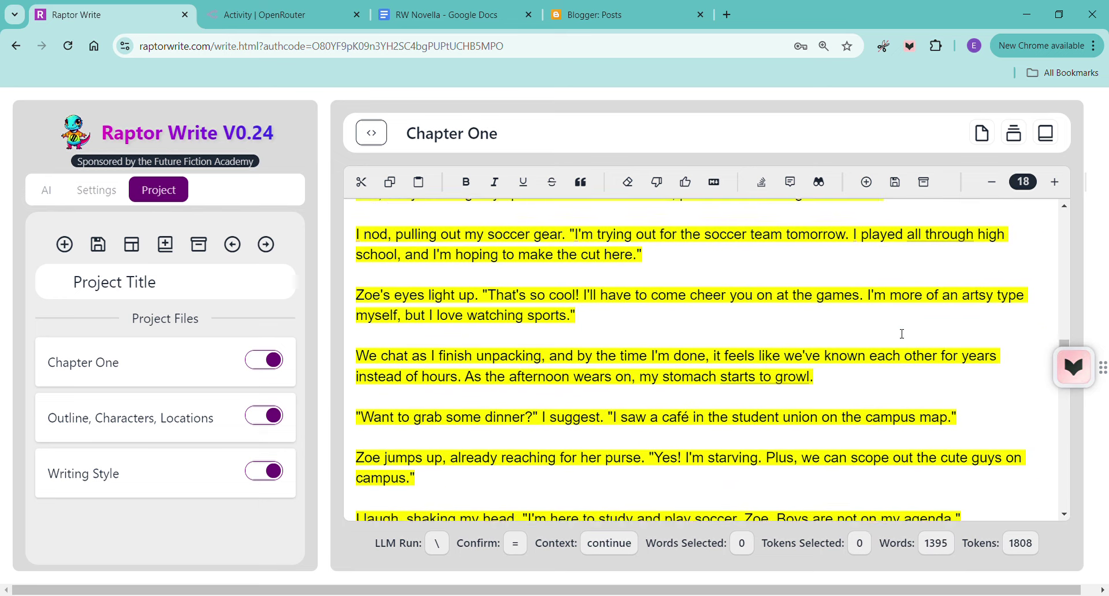
scroll(901, 334, down, 10)
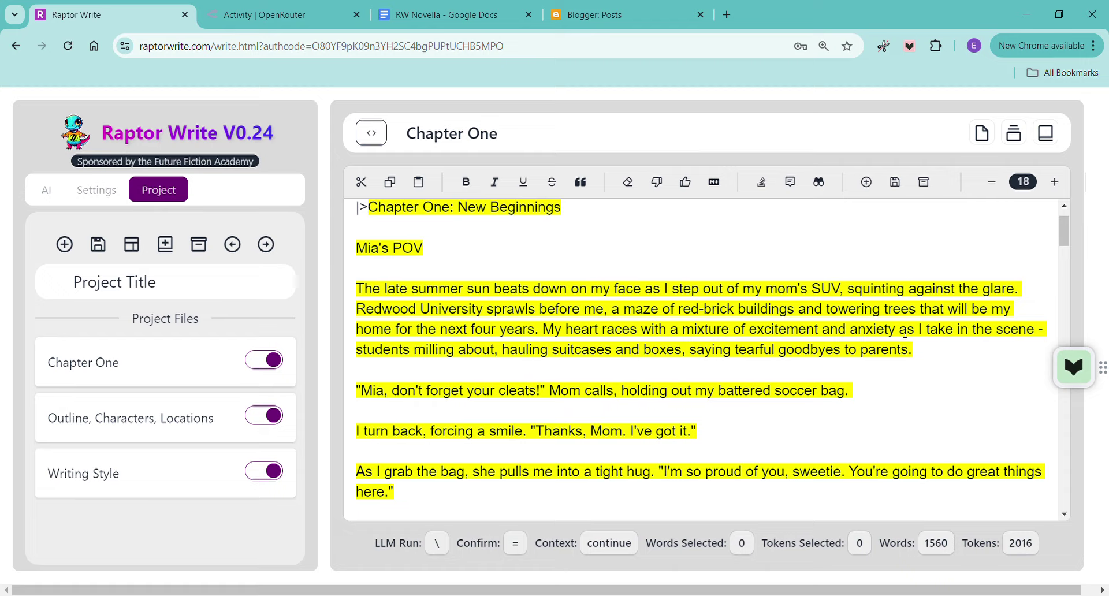
scroll(904, 333, down, 20)
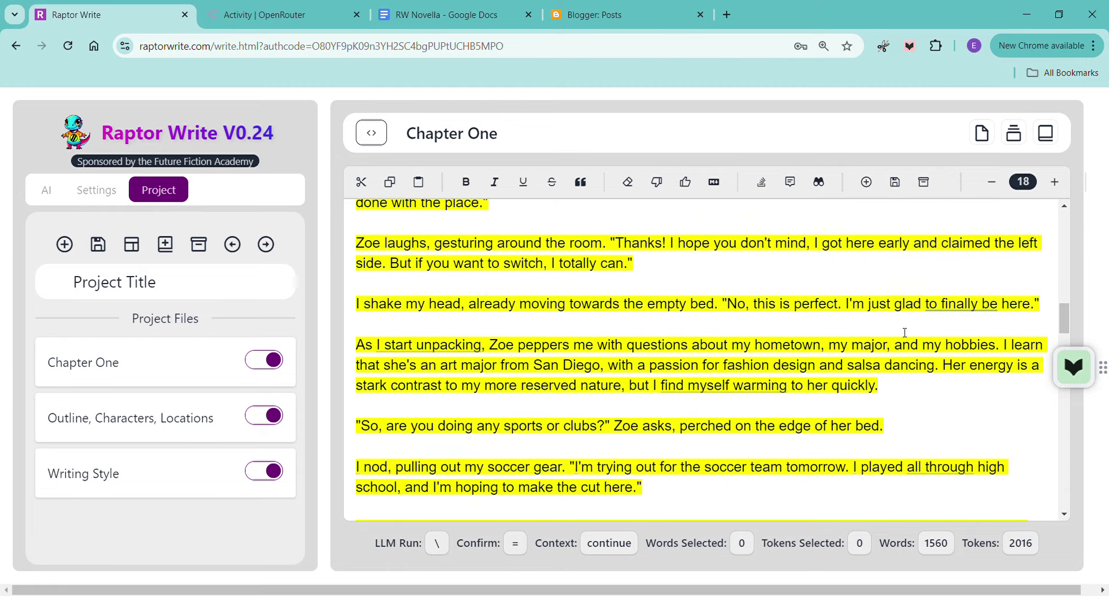
scroll(903, 332, down, 10)
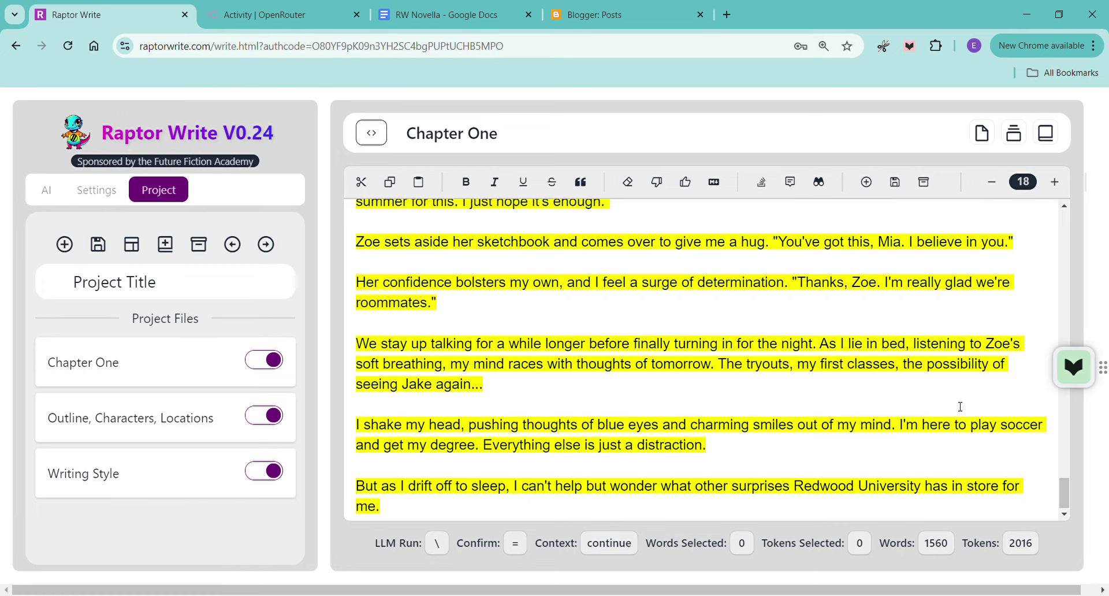
scroll(959, 407, up, 20)
scroll(956, 406, up, 10)
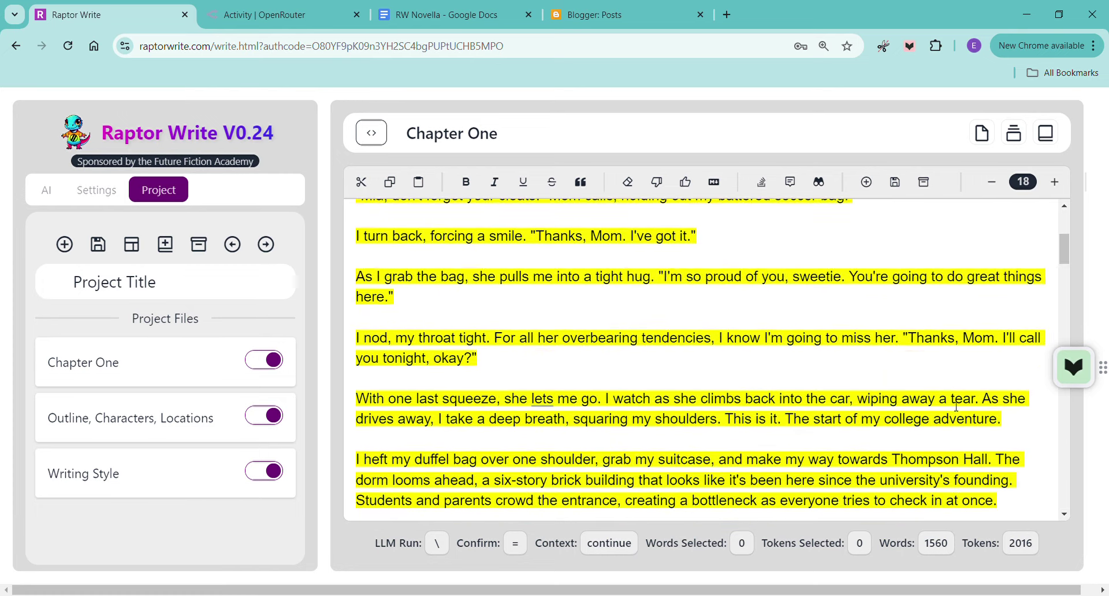
click(656, 183)
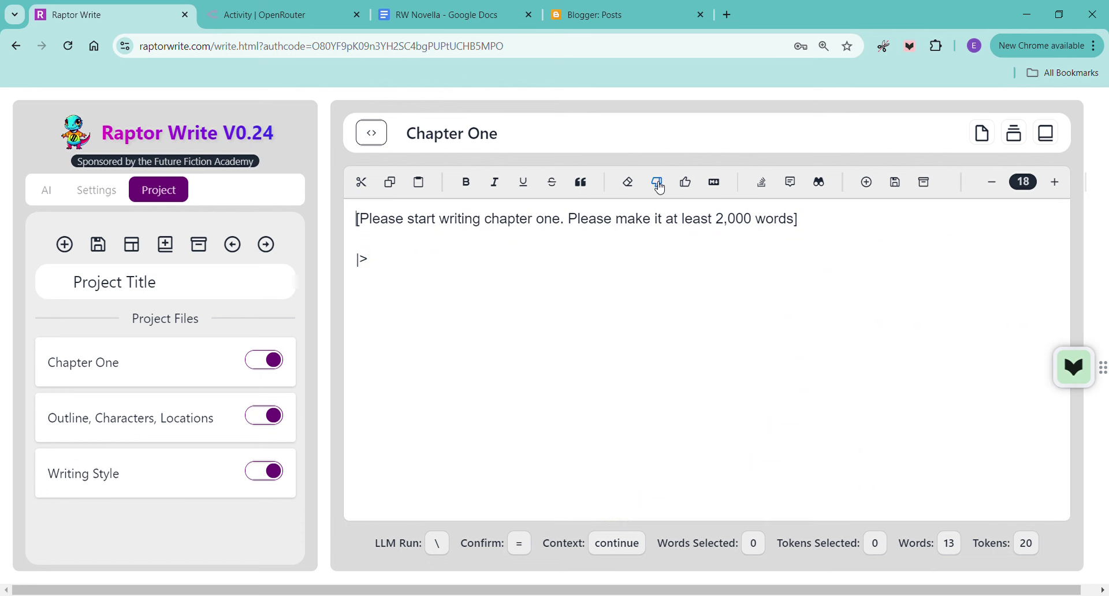
Add "The narrative is written in past tense." to the Narrative Perspective point in the Writing Style file and return to Chapter One.
click(183, 472)
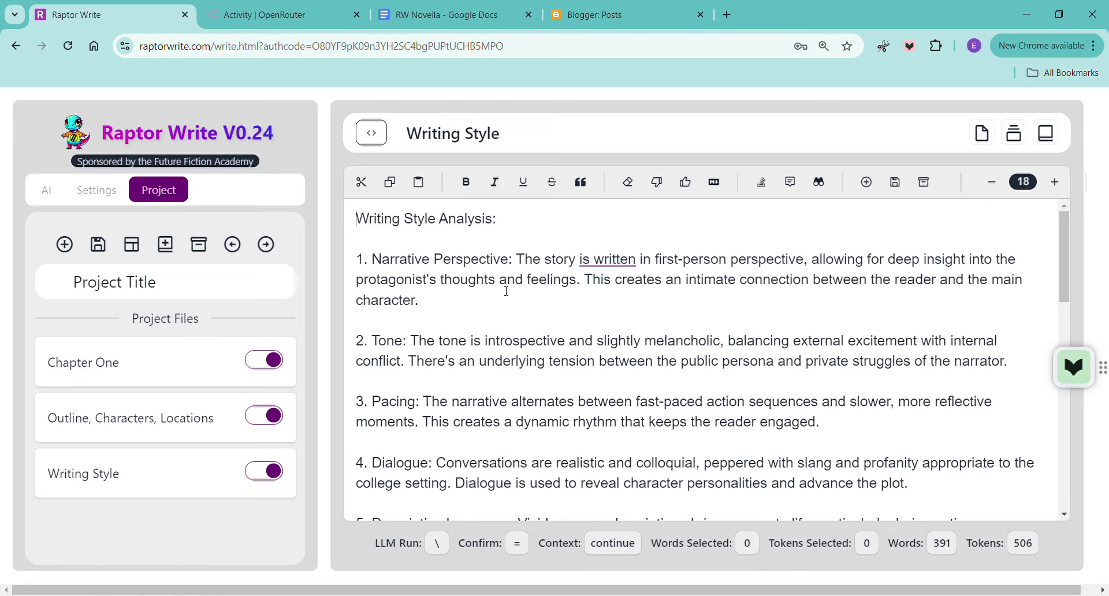
click(449, 304)
scroll(450, 304, down, 5)
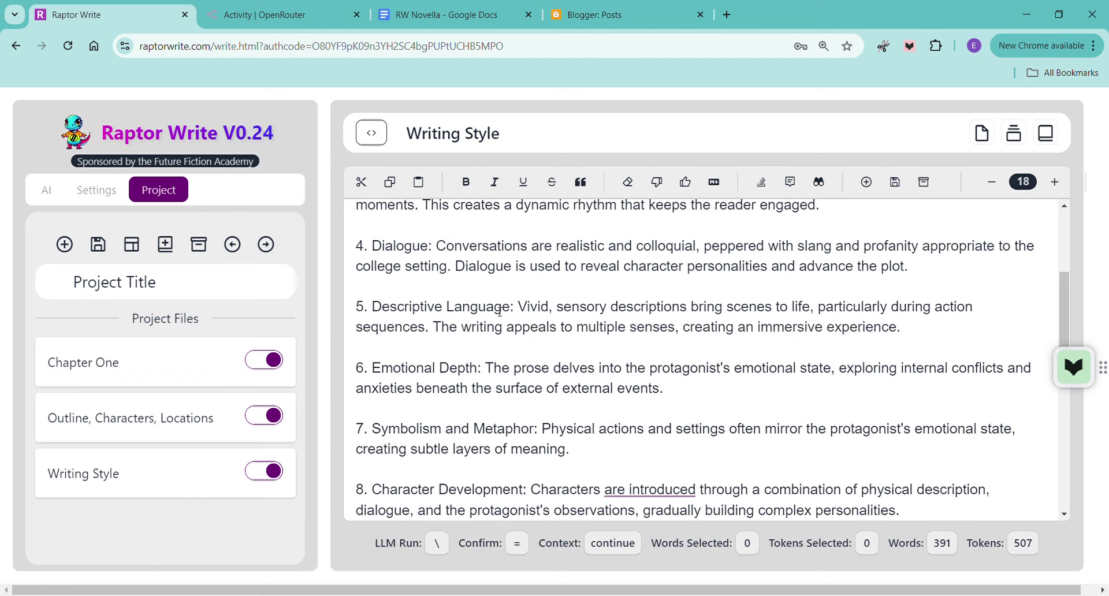
scroll(500, 312, down, 5)
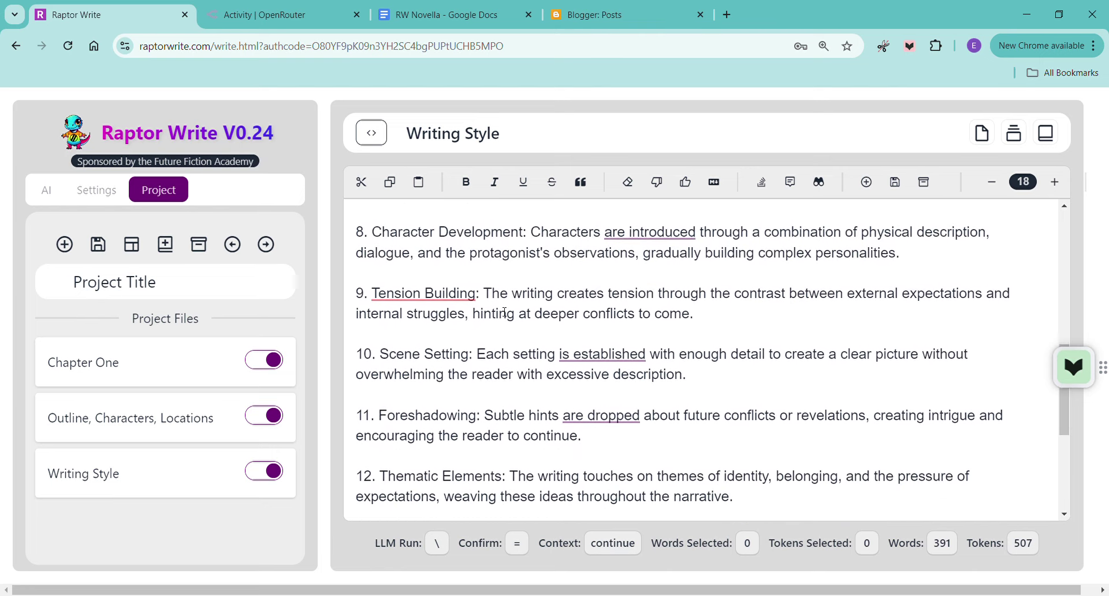
scroll(505, 312, down, 3)
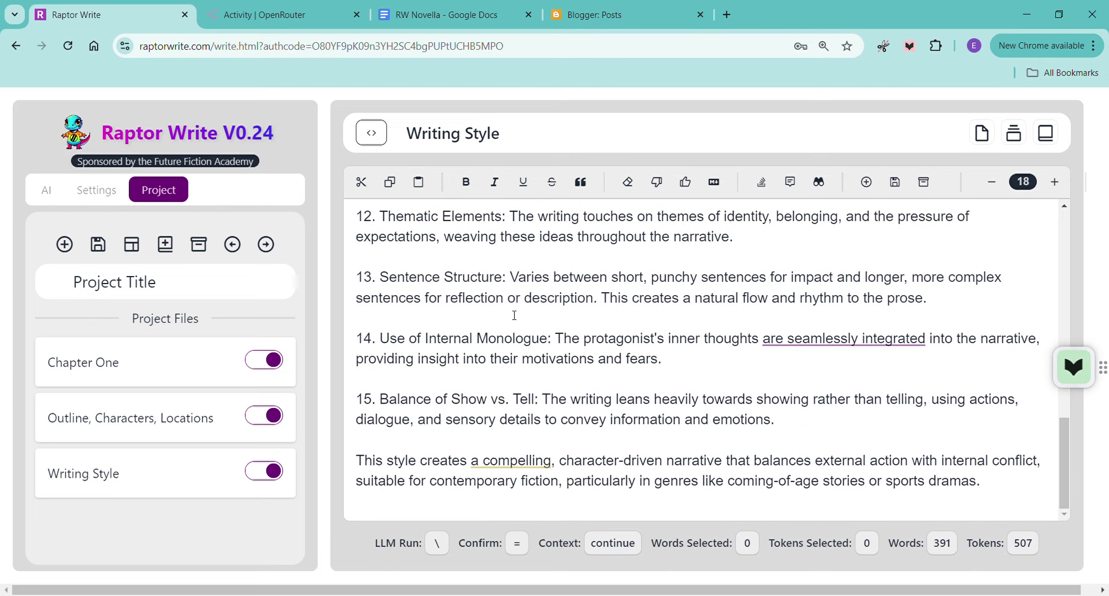
scroll(741, 394, up, 12)
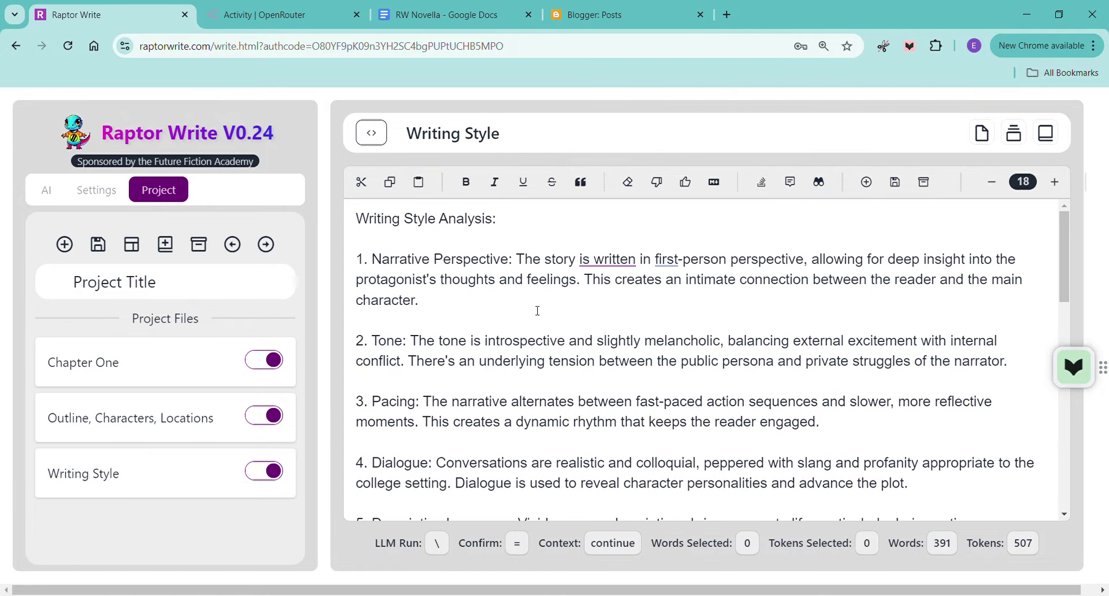
text(The narriv)
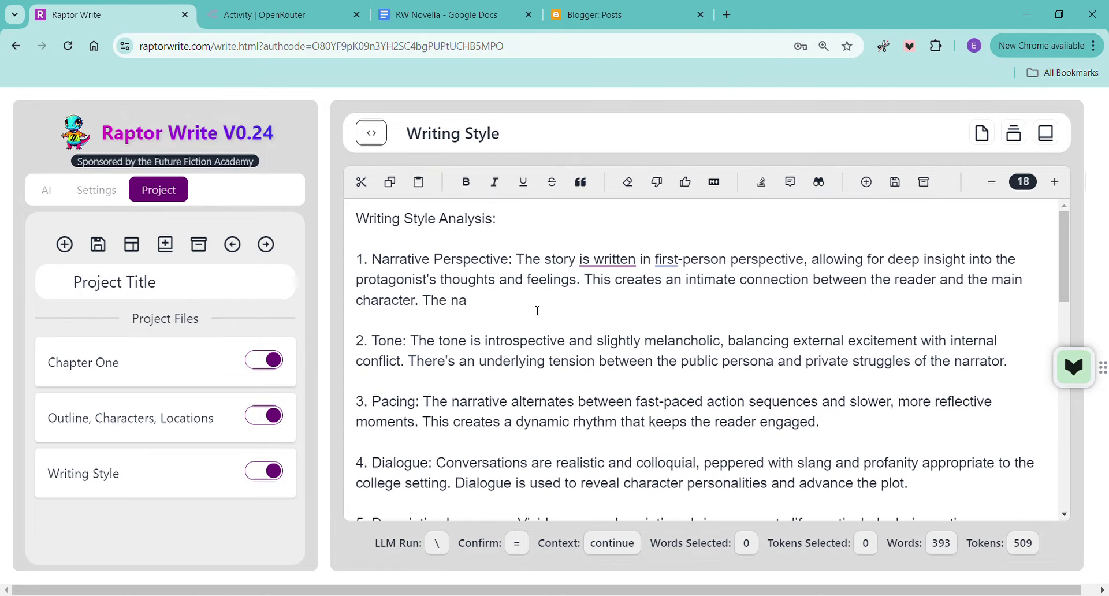
key(BackSpace)
key(BackSpace)
text(a)
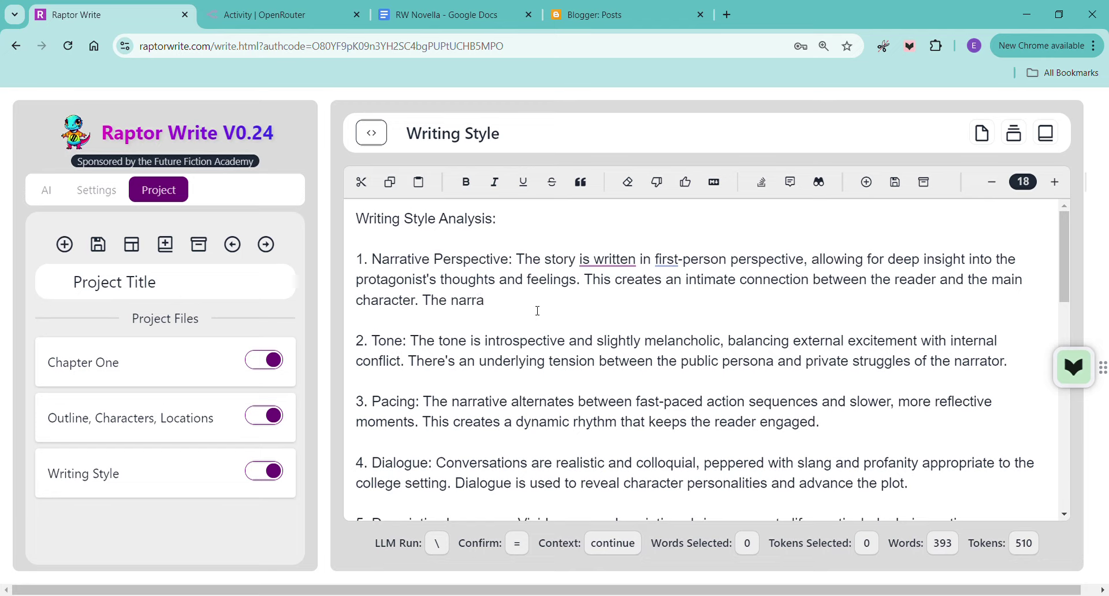
text(tive is written)
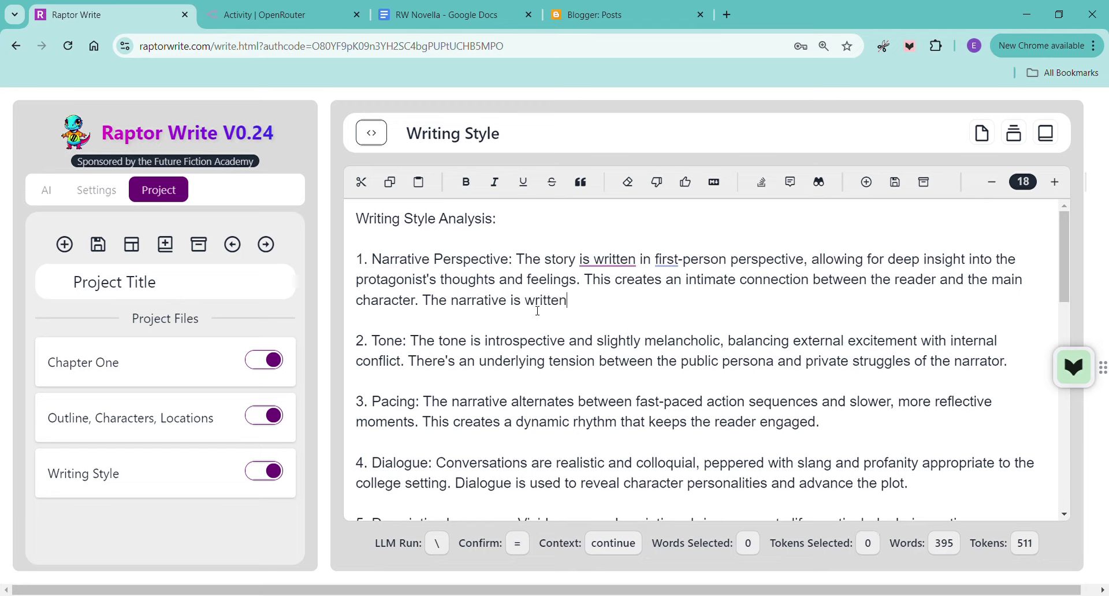
text( in past tense.)
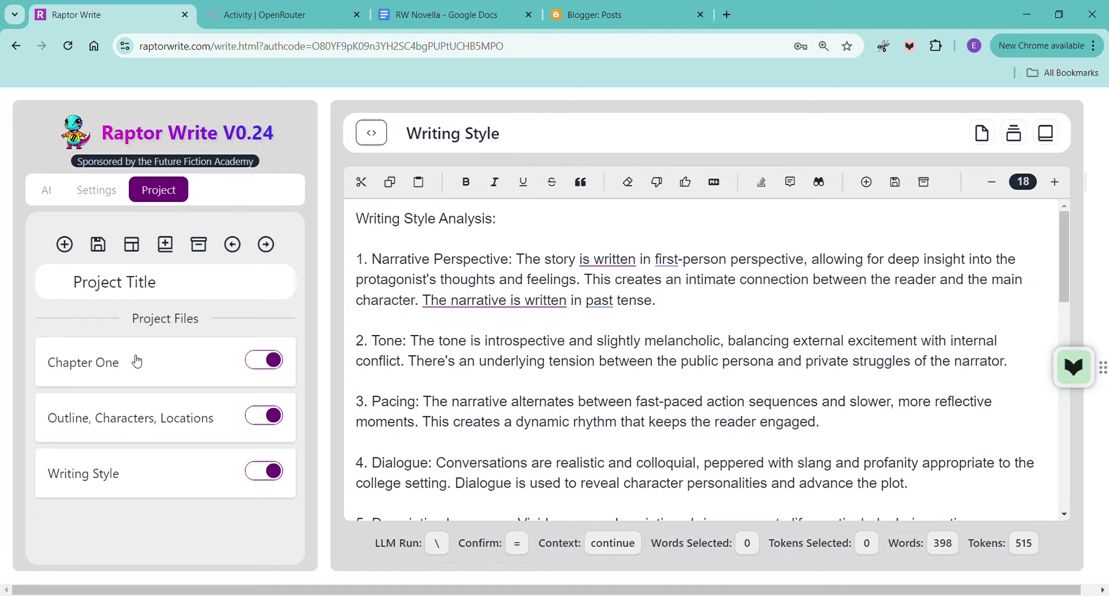
click(139, 362)
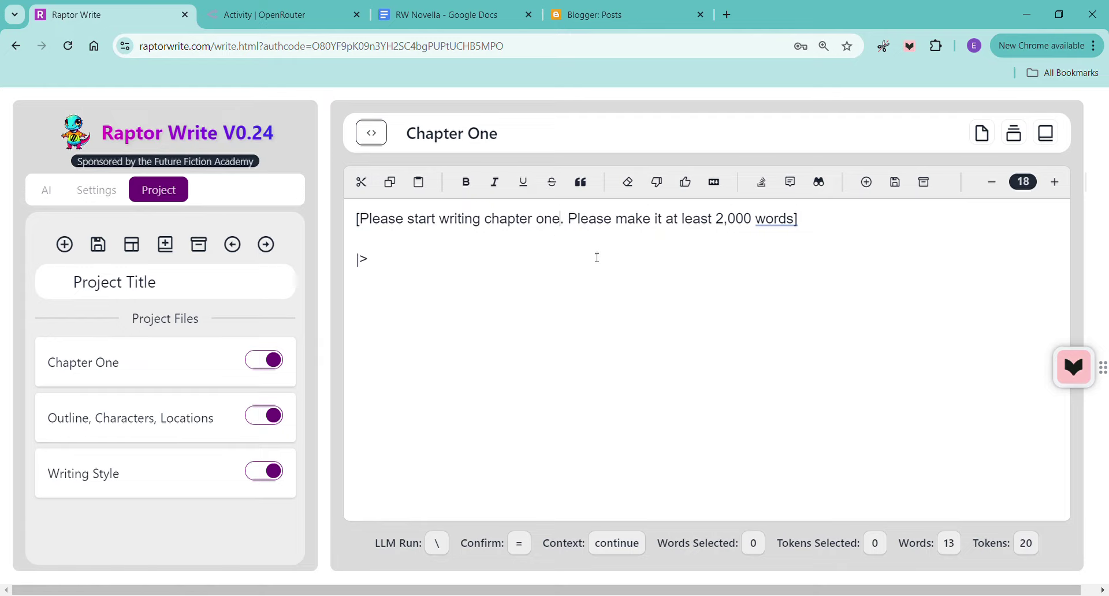
Add ", writing in past tense" after "chapter one" in the prompt, remove the leftover marker below it and generate the chapter with Continue.
text(, writing in p)
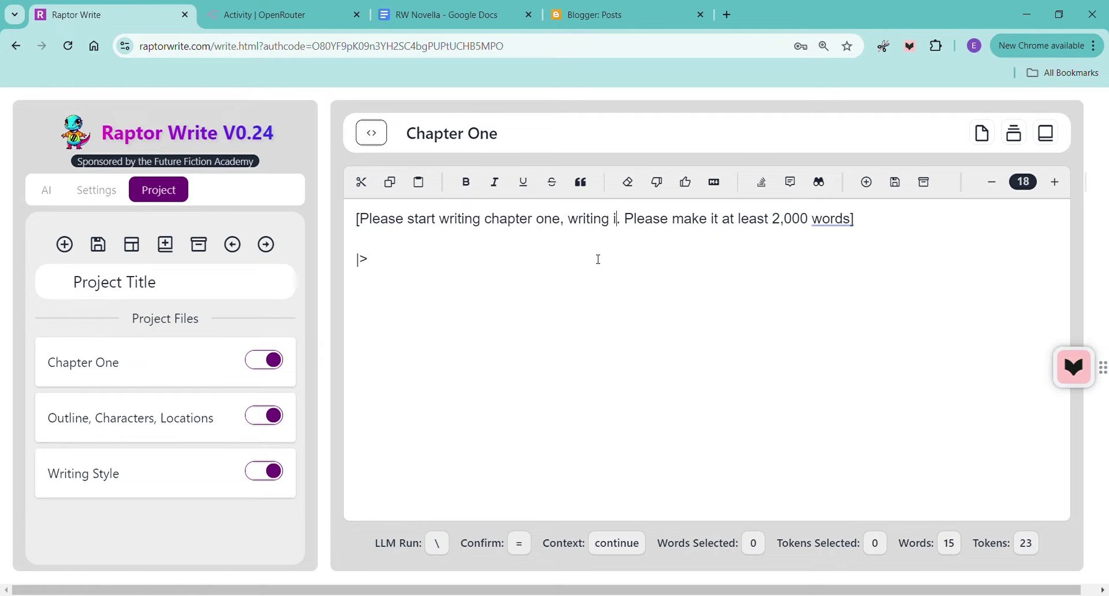
text(ast tense)
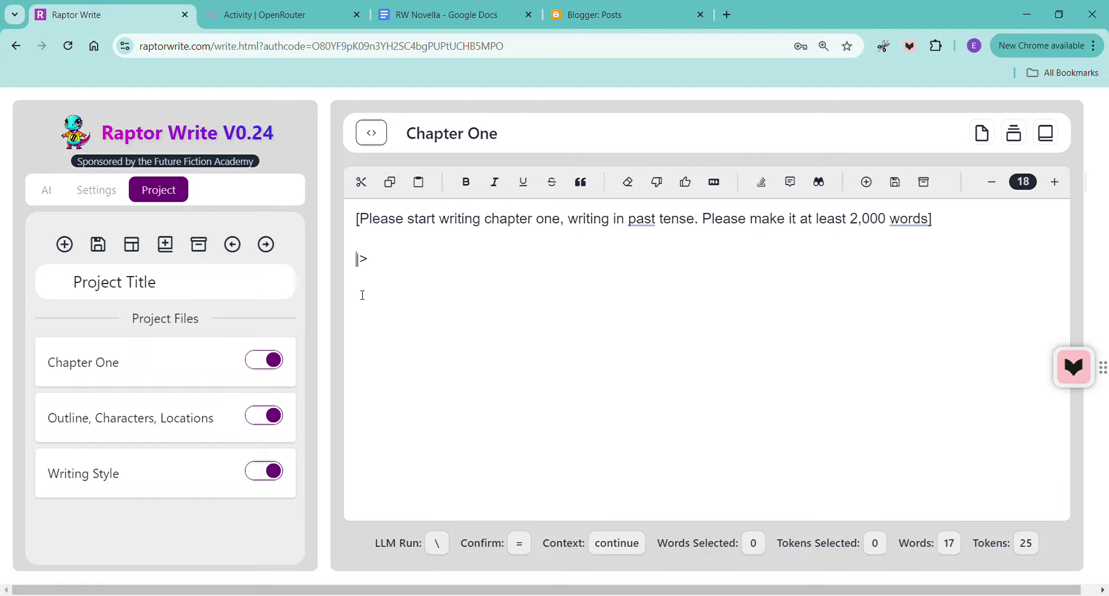
drag(379, 268, 351, 268)
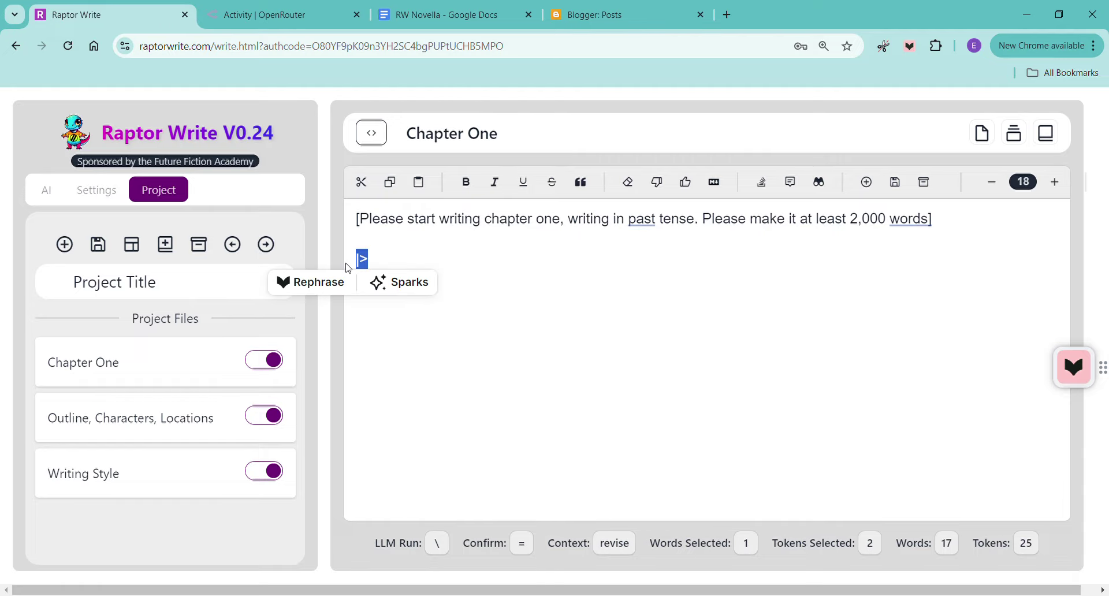
key(BackSpace)
right_click(377, 265)
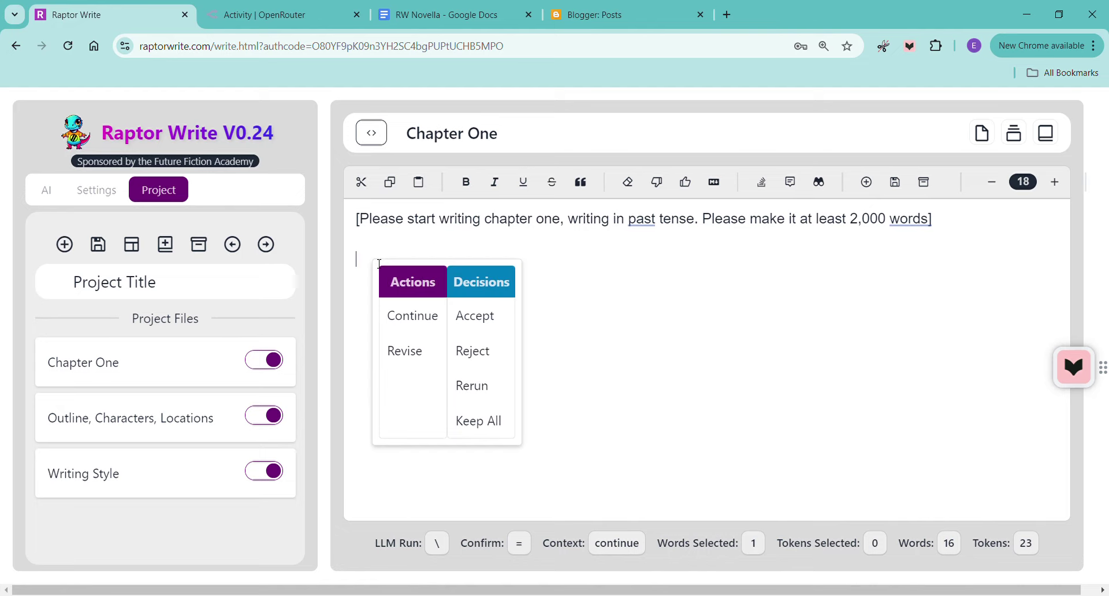
click(416, 311)
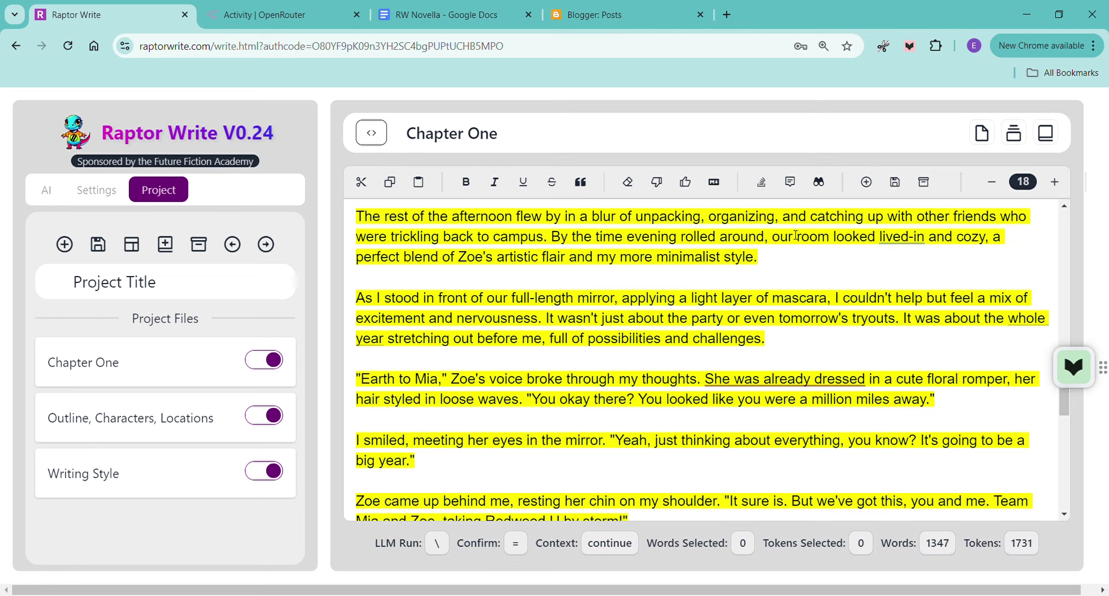
Read through the newly generated draft of chapter one and accept it.
scroll(796, 236, down, 5)
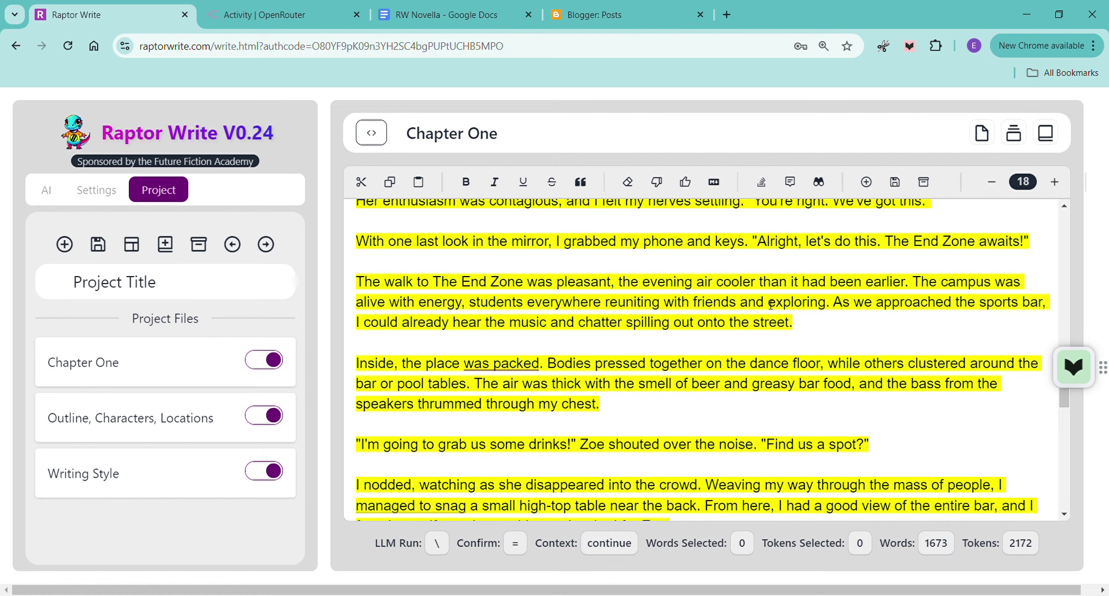
scroll(771, 304, down, 4)
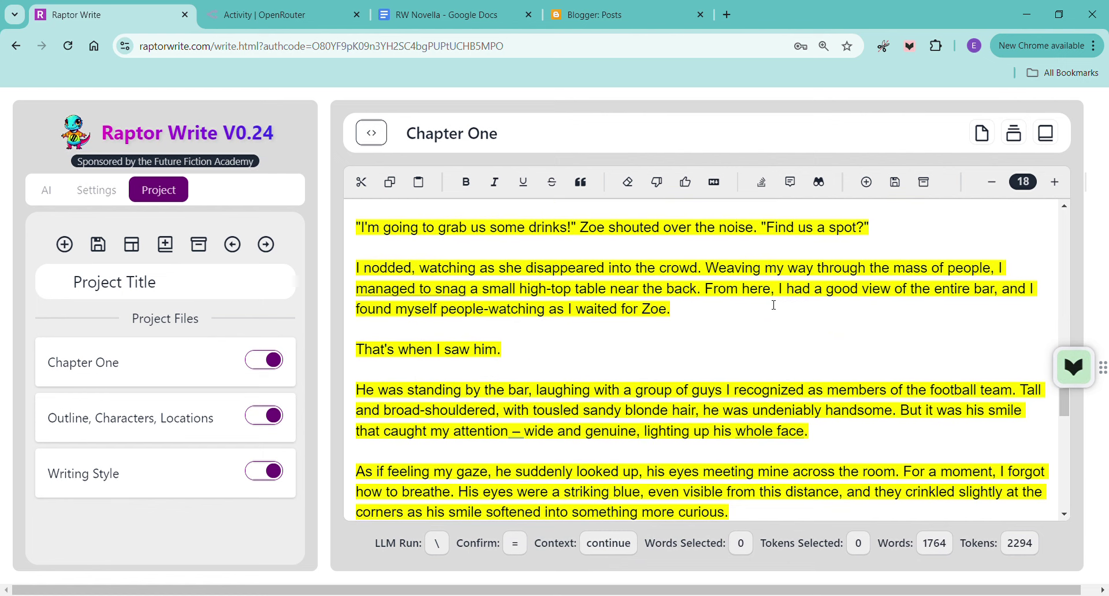
scroll(774, 305, down, 5)
scroll(775, 305, down, 4)
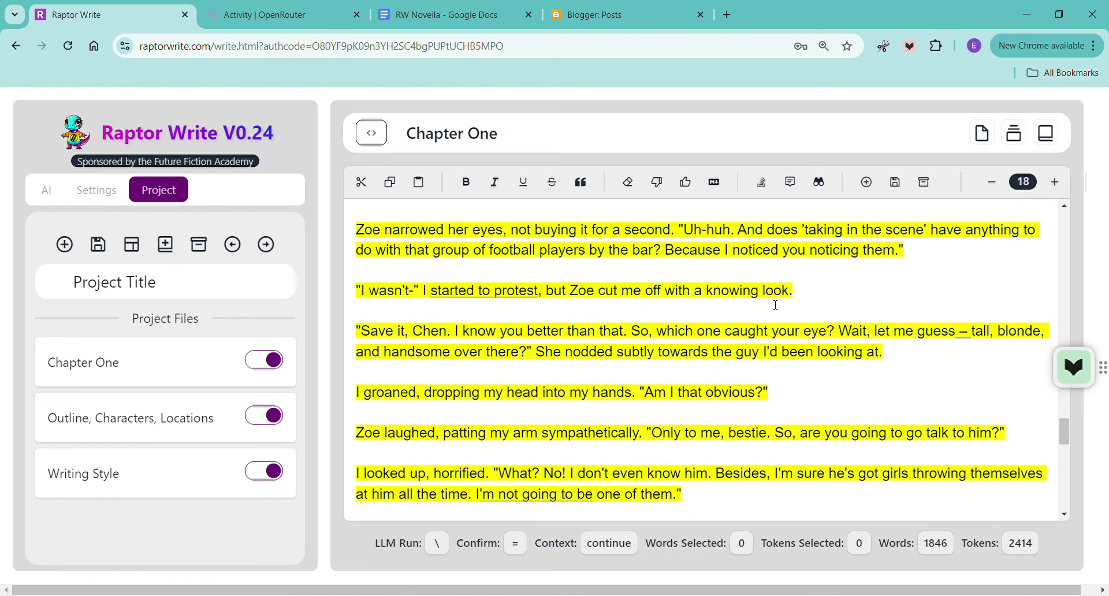
scroll(776, 305, down, 4)
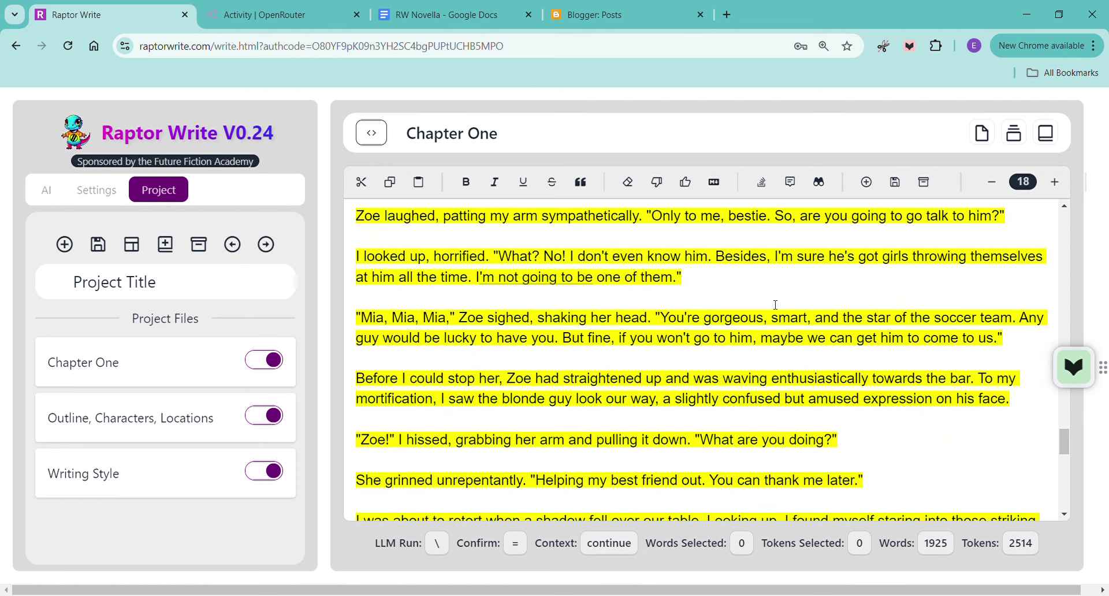
scroll(775, 305, down, 1)
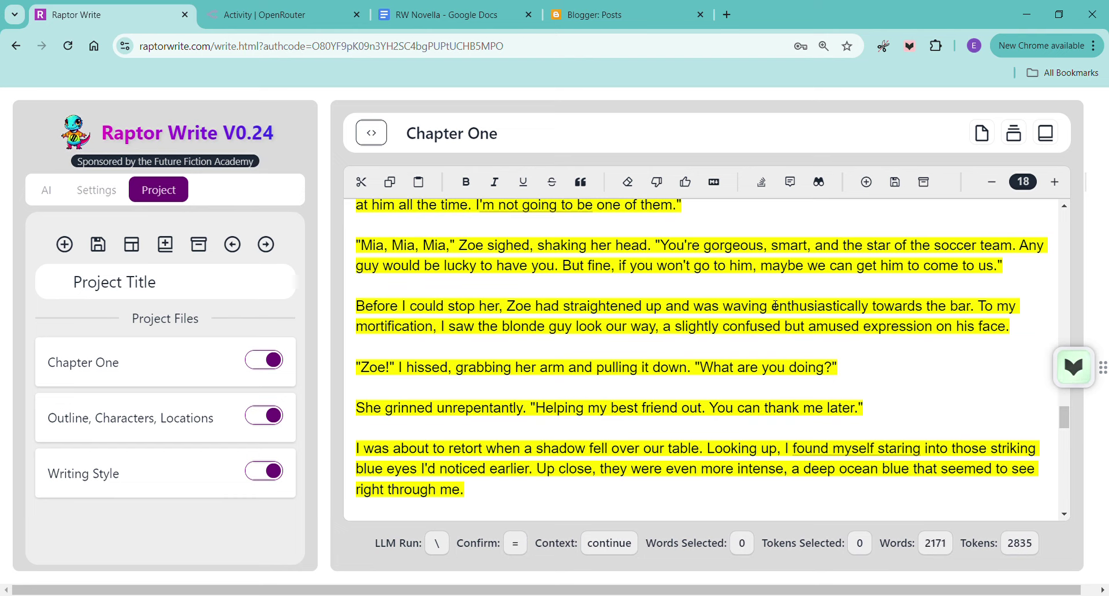
scroll(775, 305, down, 3)
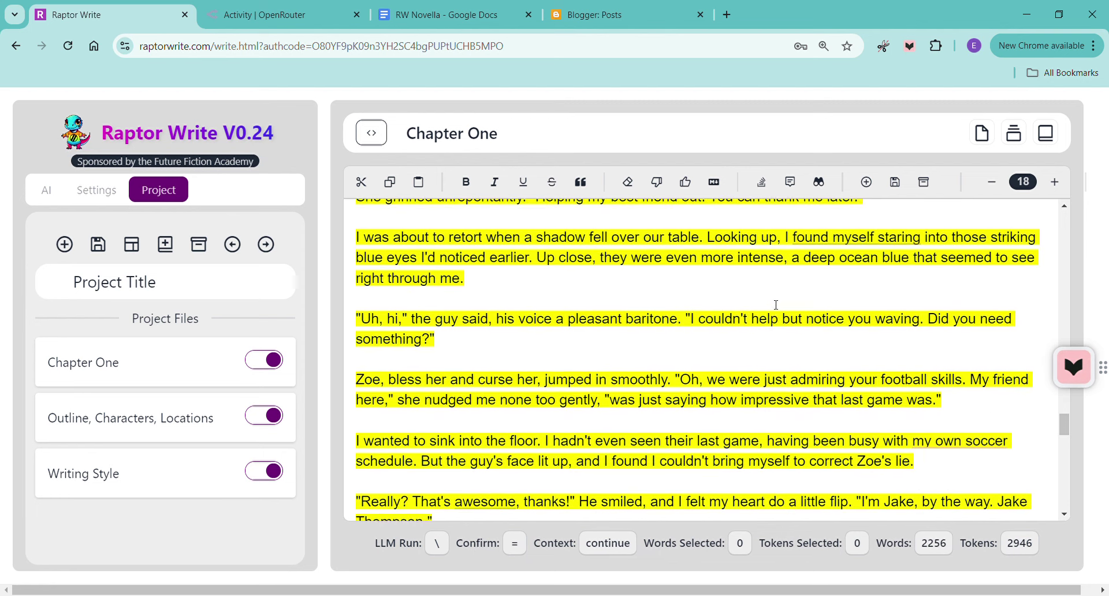
scroll(778, 305, down, 5)
scroll(778, 305, up, 20)
scroll(777, 304, down, 1)
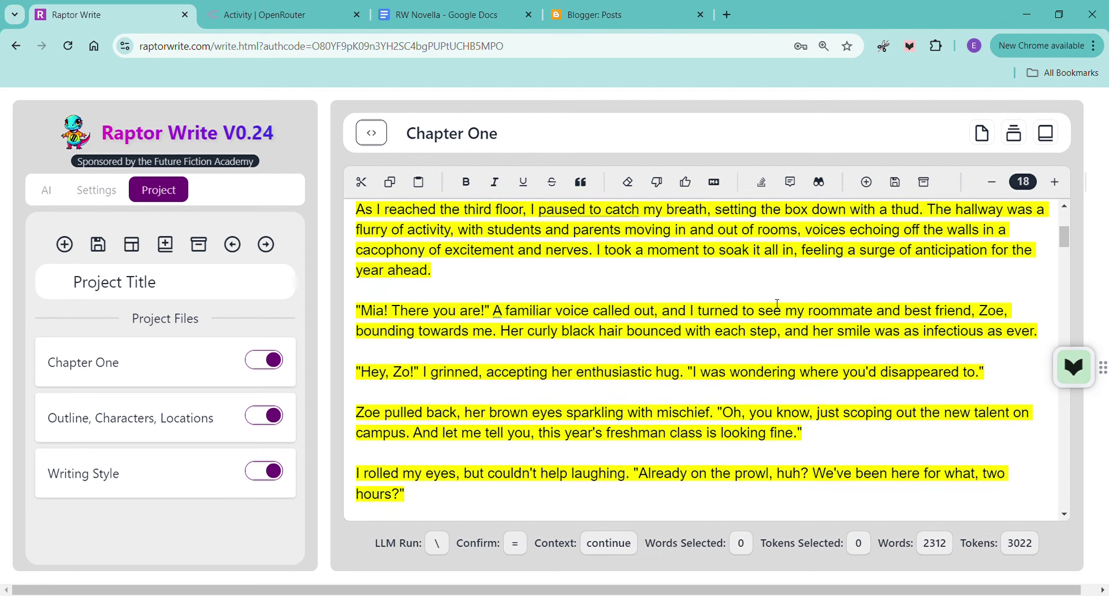
scroll(778, 305, down, 6)
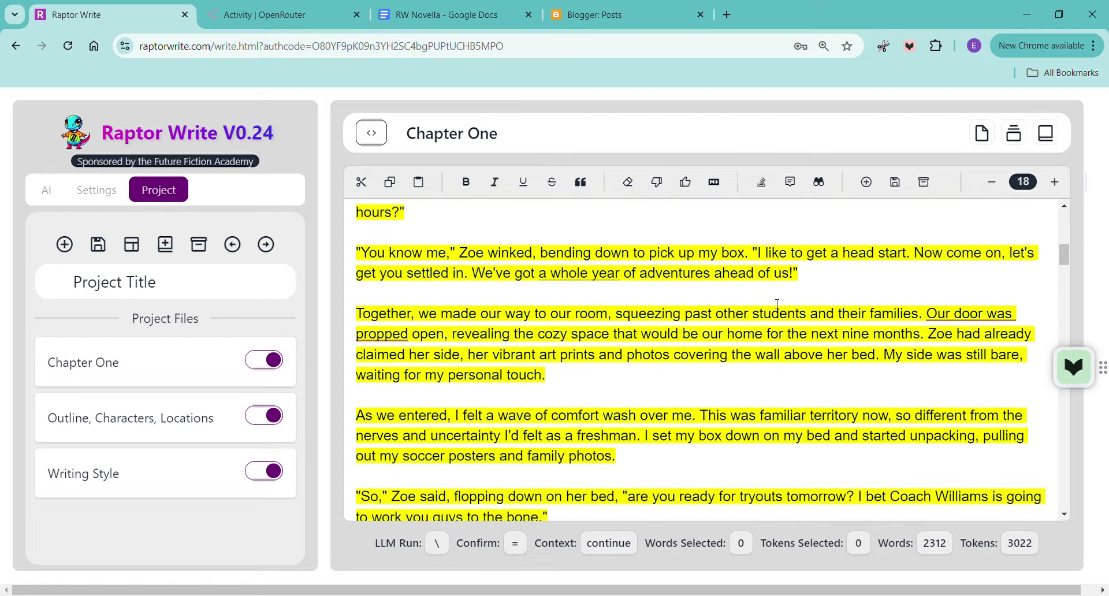
scroll(778, 304, down, 15)
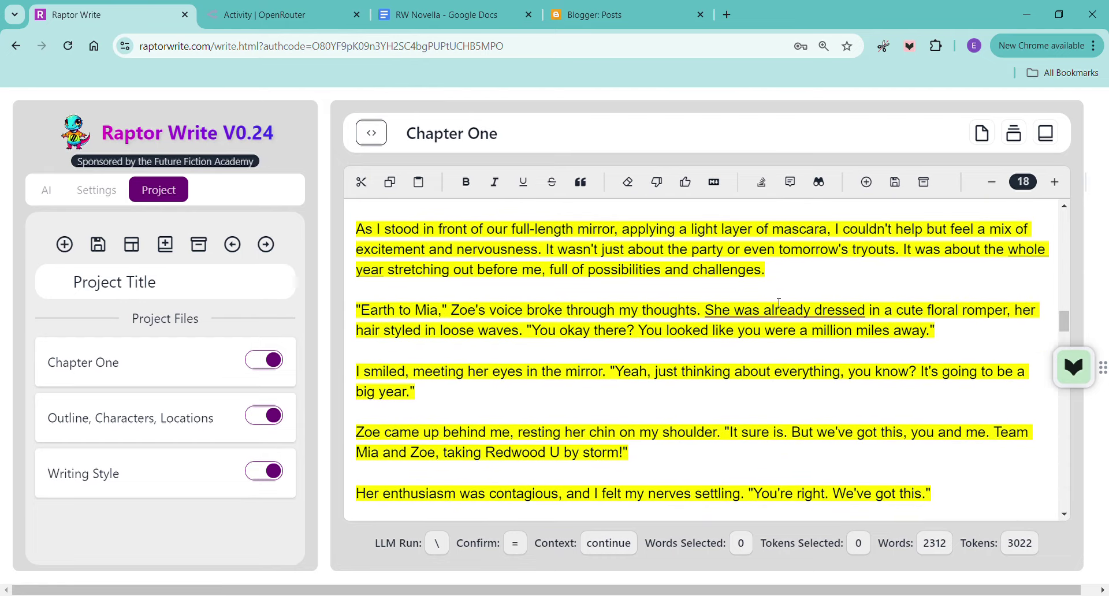
scroll(779, 299, down, 20)
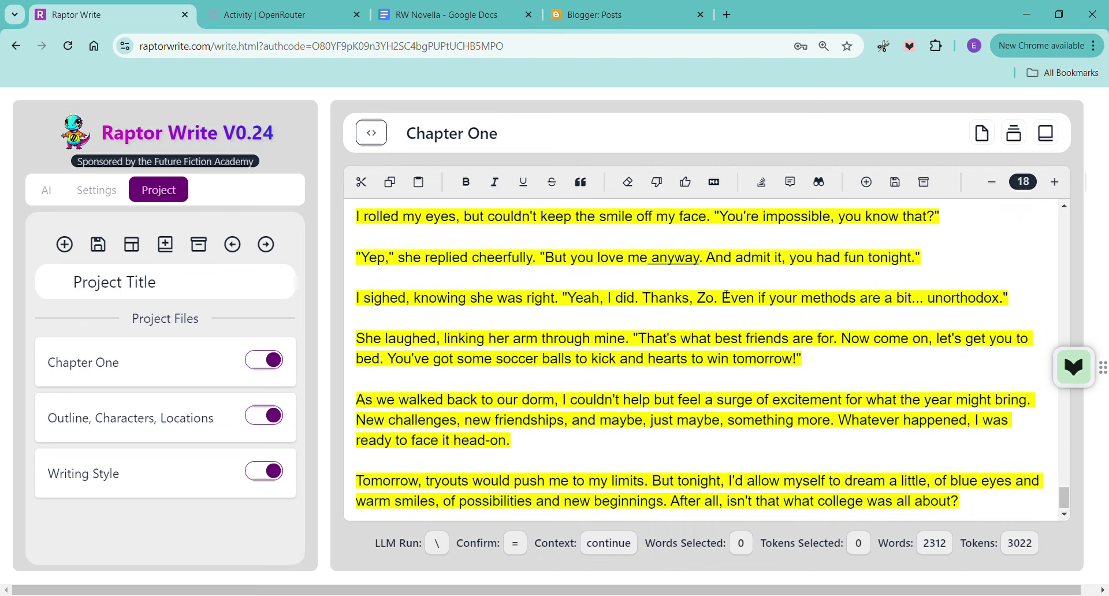
click(691, 186)
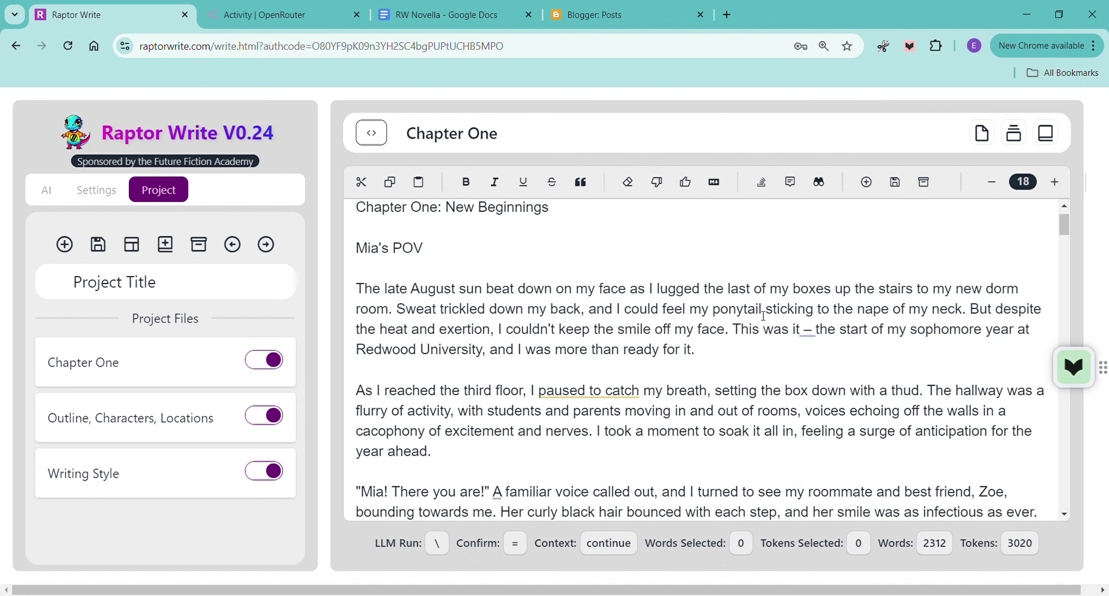
Copy the entire chapter one text and start a new page after the writing style notes in the RW Novella Google Doc.
key(ctrl+a)
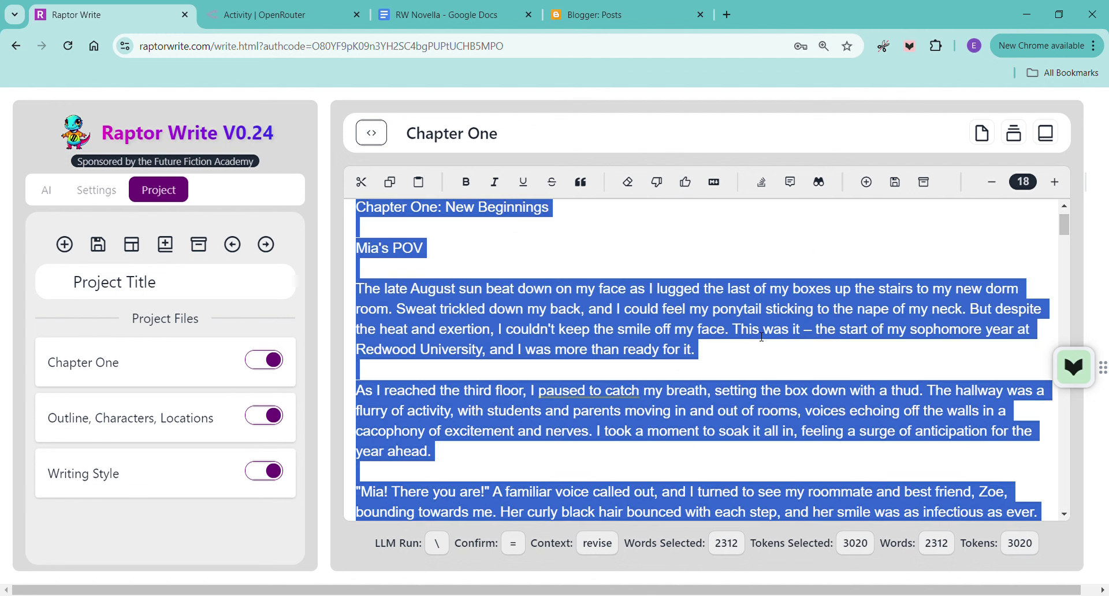
click(458, 14)
scroll(684, 360, down, 15)
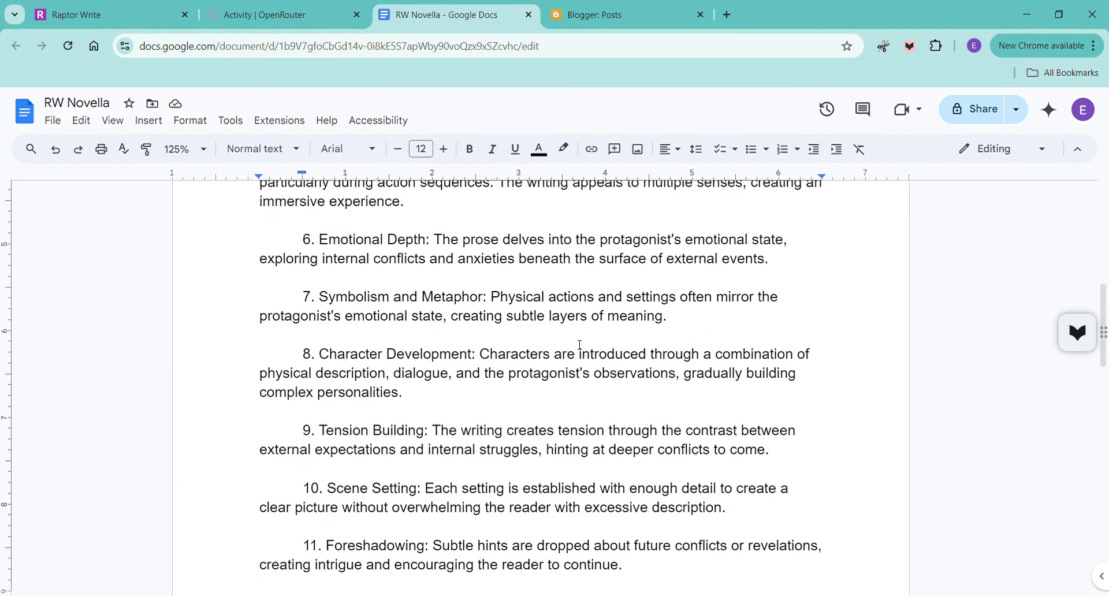
scroll(684, 359, down, 6)
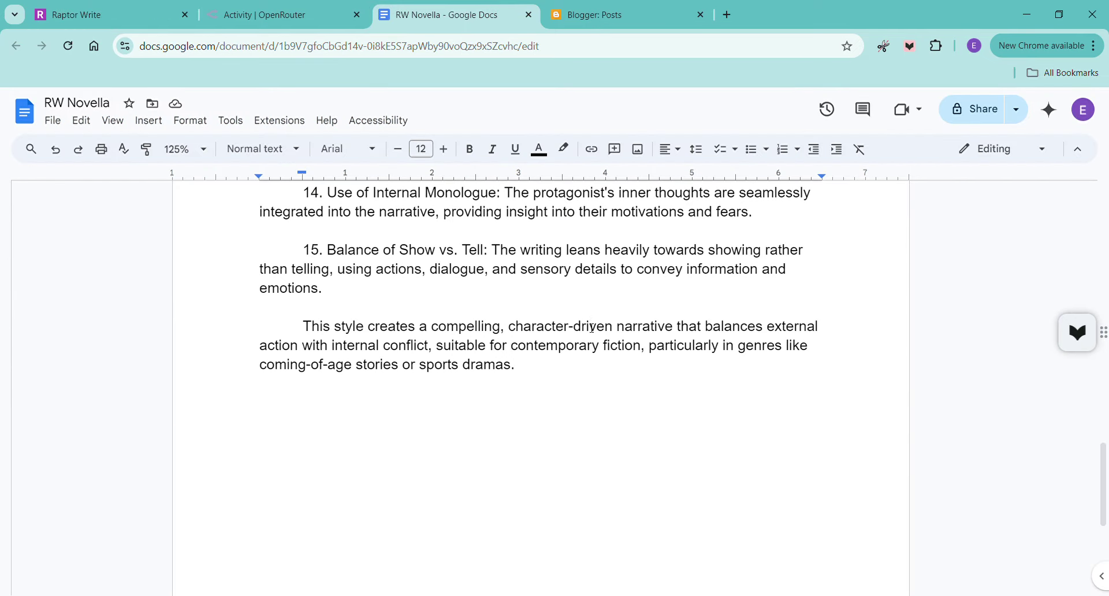
click(587, 391)
key(ctrl+Return)
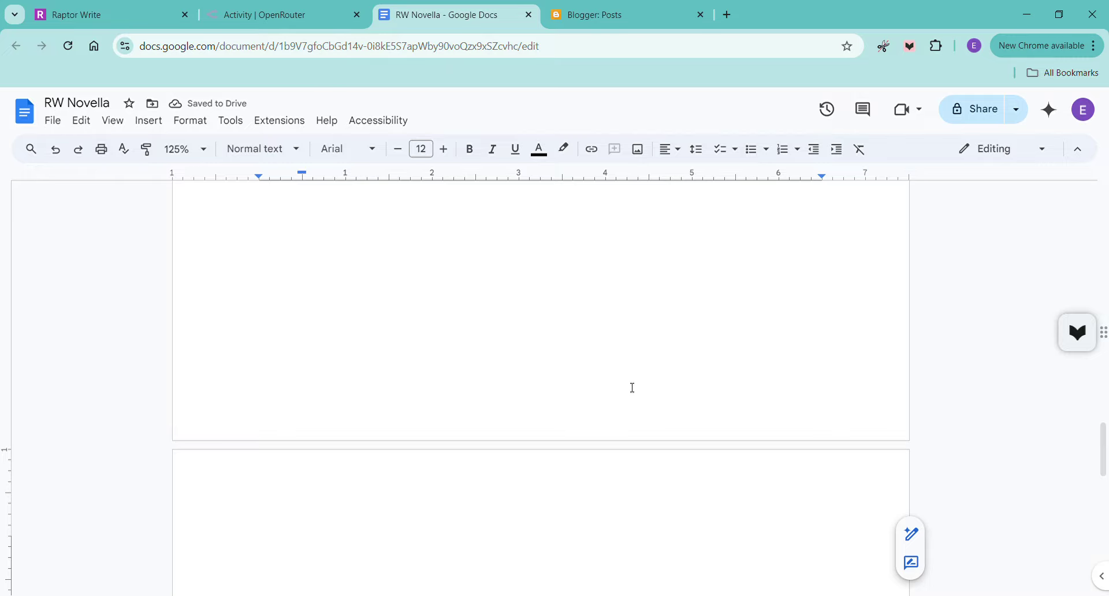
Enter "Chapter One" and "Mia" as heading lines on the new page and paste the copied chapter text below them.
text(Cha)
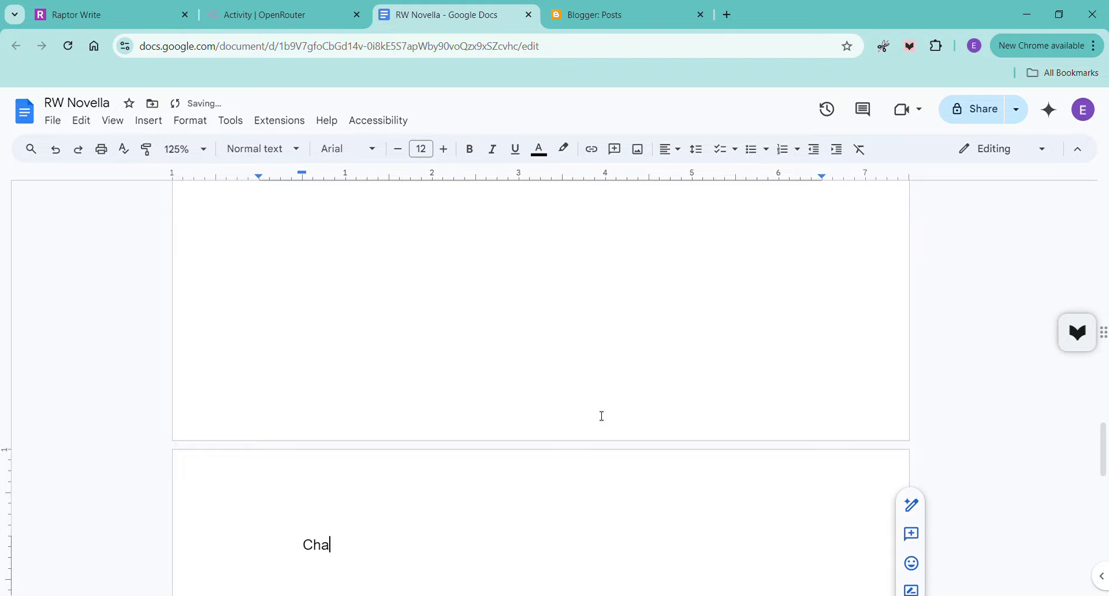
text(pter One)
key(Return)
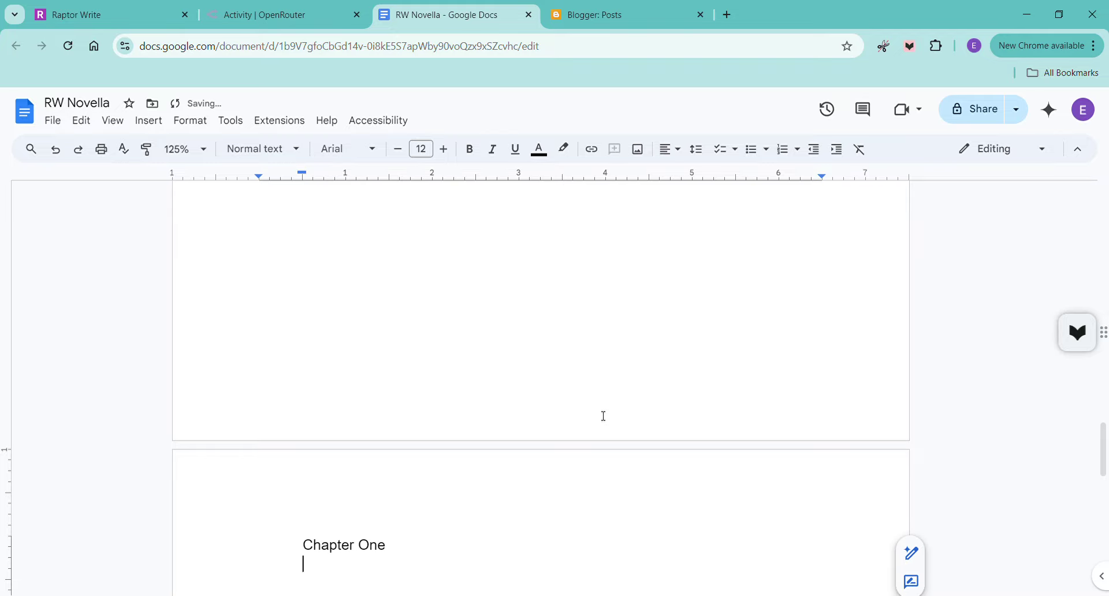
text(Mia)
key(Return)
key(Return)
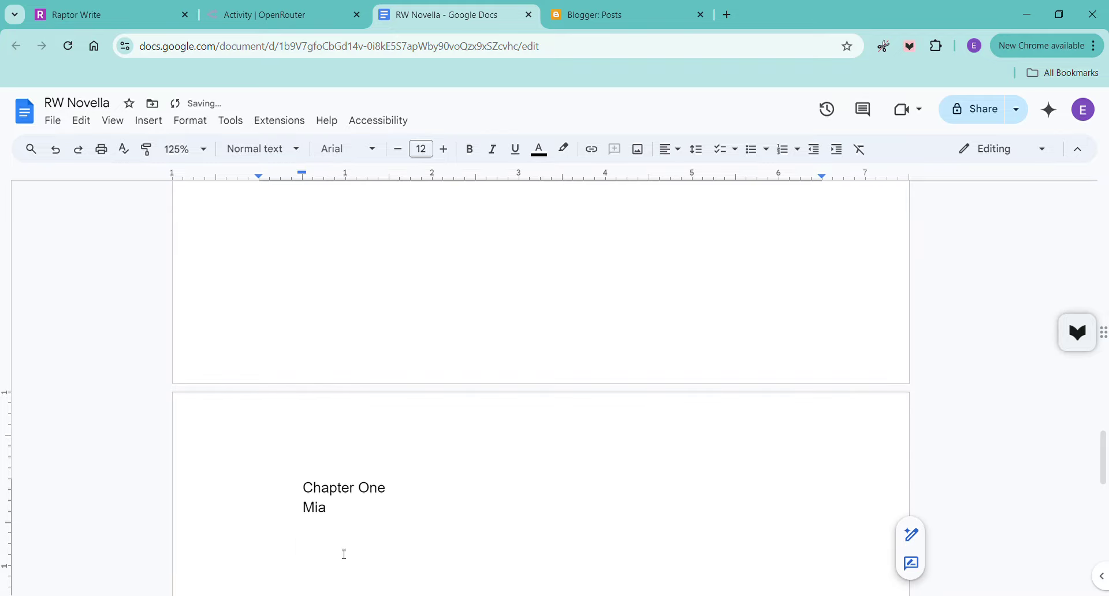
right_click(321, 553)
click(405, 347)
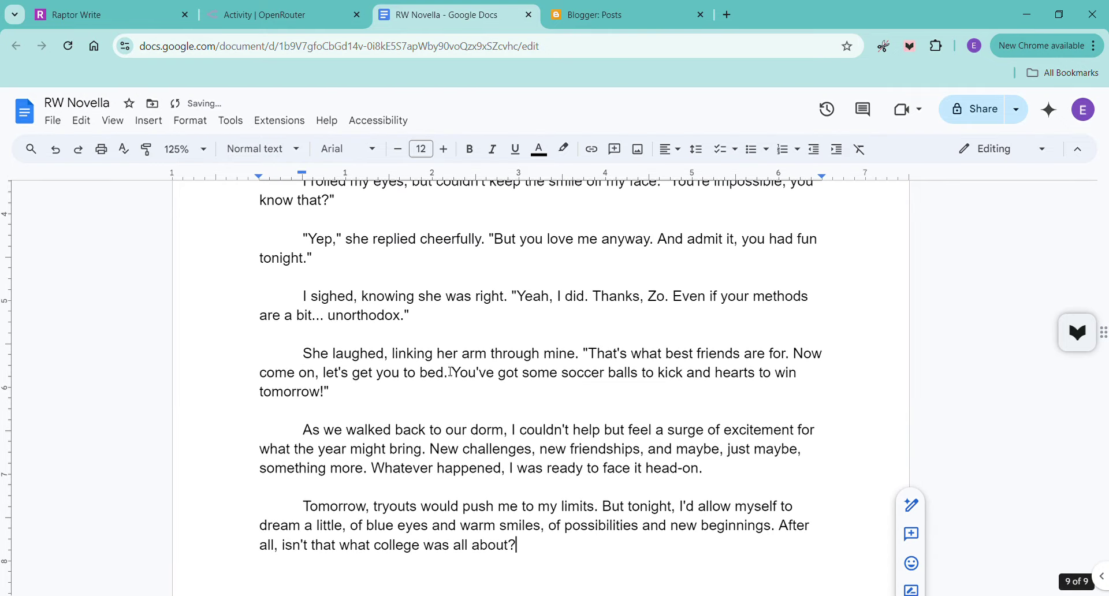
Turn on the word count display while typing in the document.
key(ctrl+shift+c)
click(463, 425)
click(638, 459)
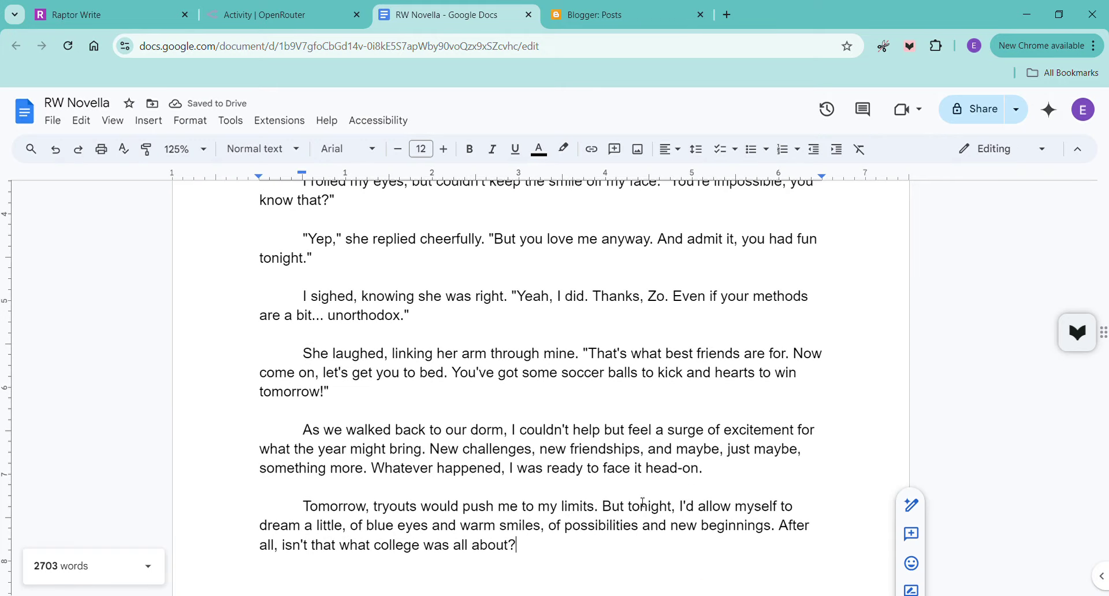
Start a new page after the end of chapter one and enter the heading "Chapter Two".
key(ctrl+Return)
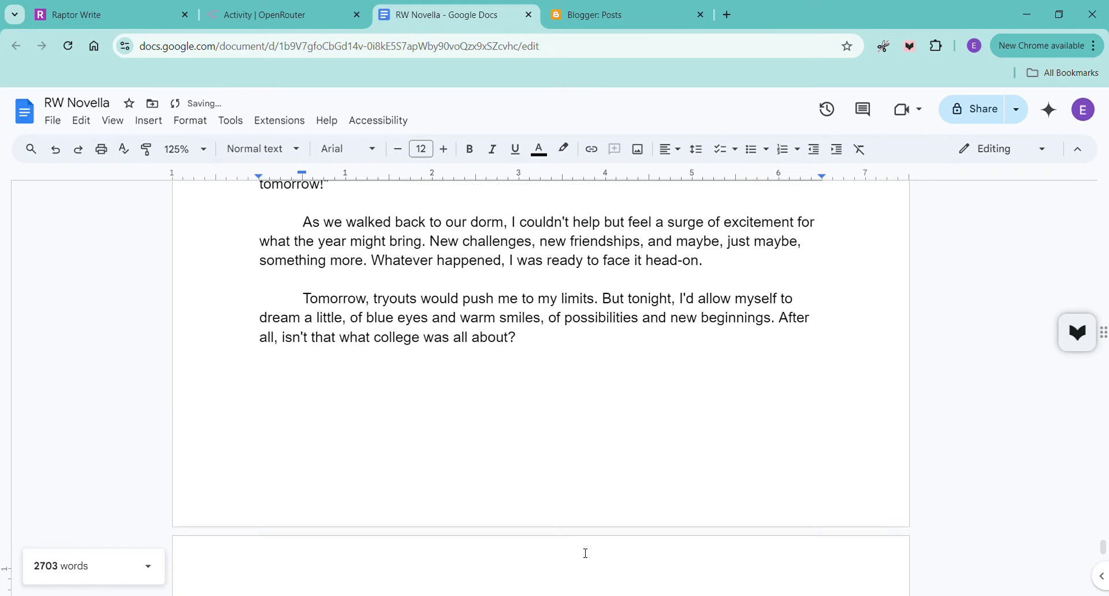
text(Chapter Two)
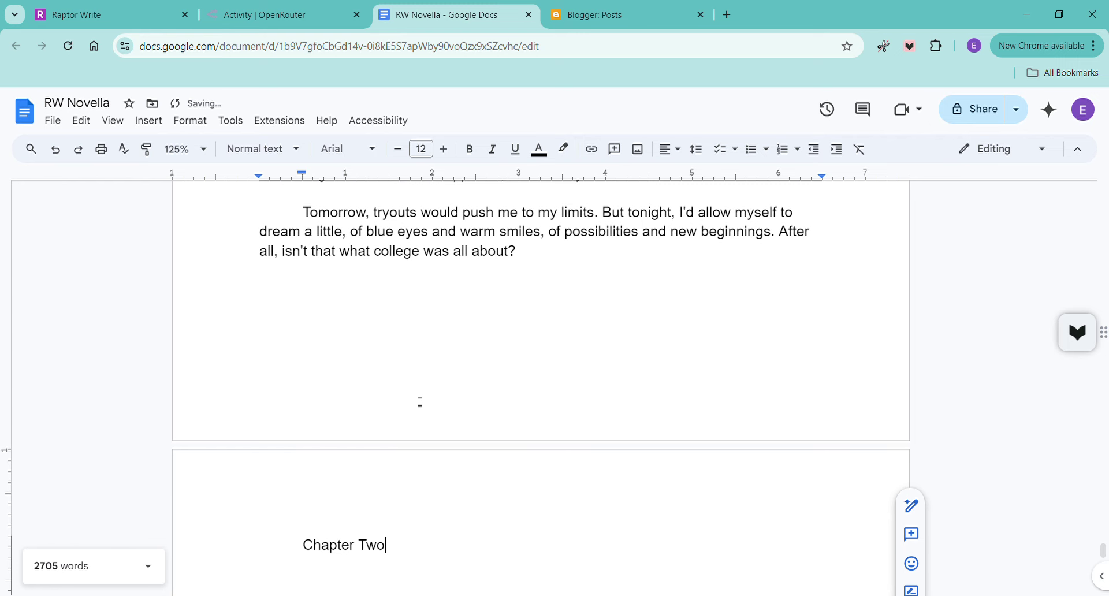
key(Return)
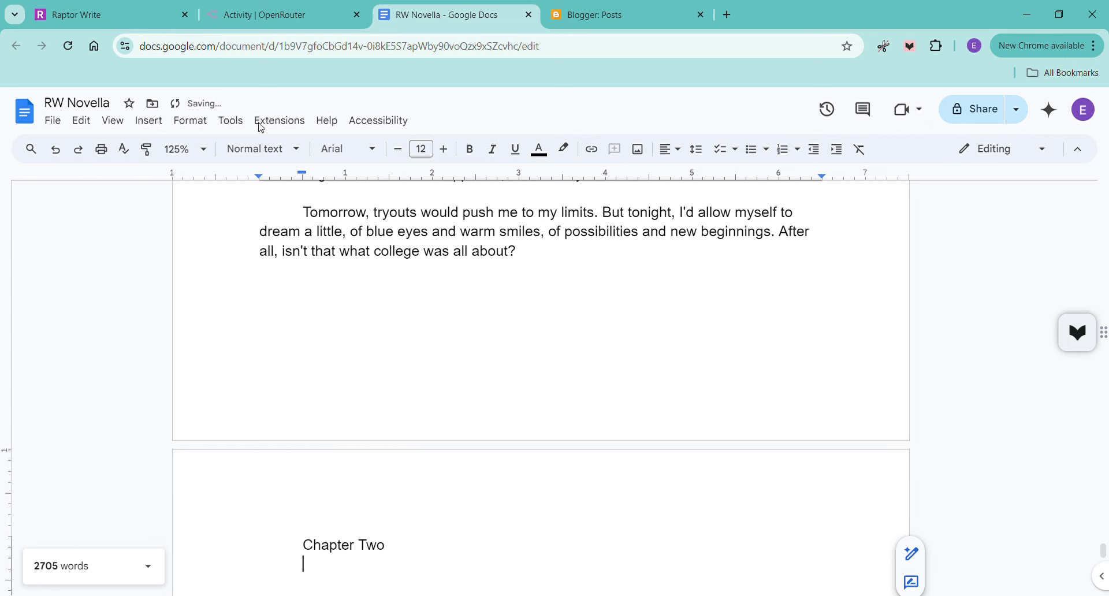
Switch back to Raptor Write, add a new document to the project and include it in the prompt.
click(75, 14)
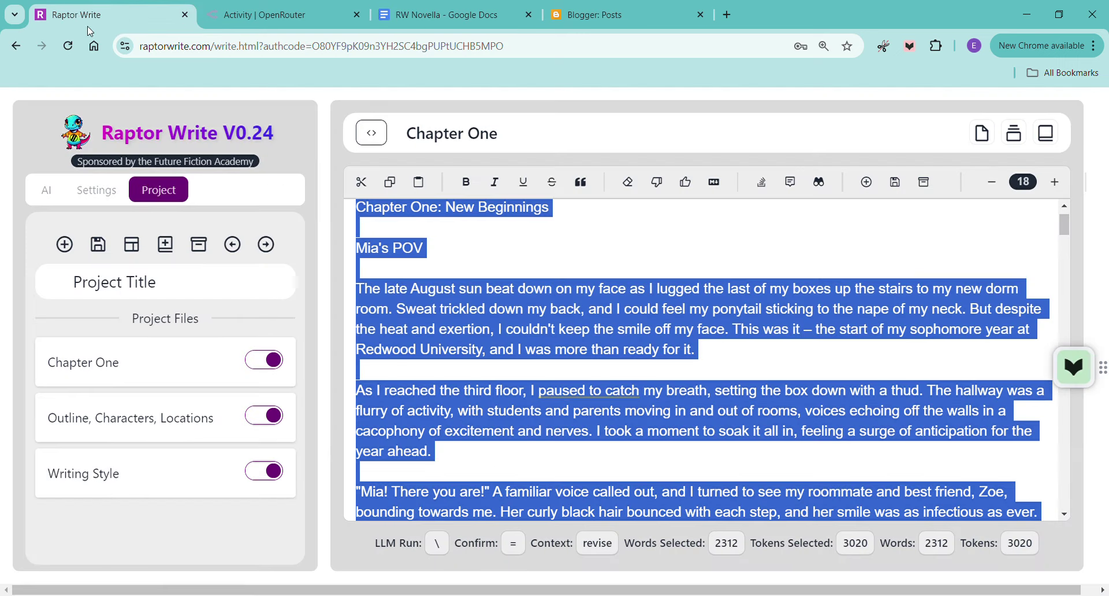
click(481, 374)
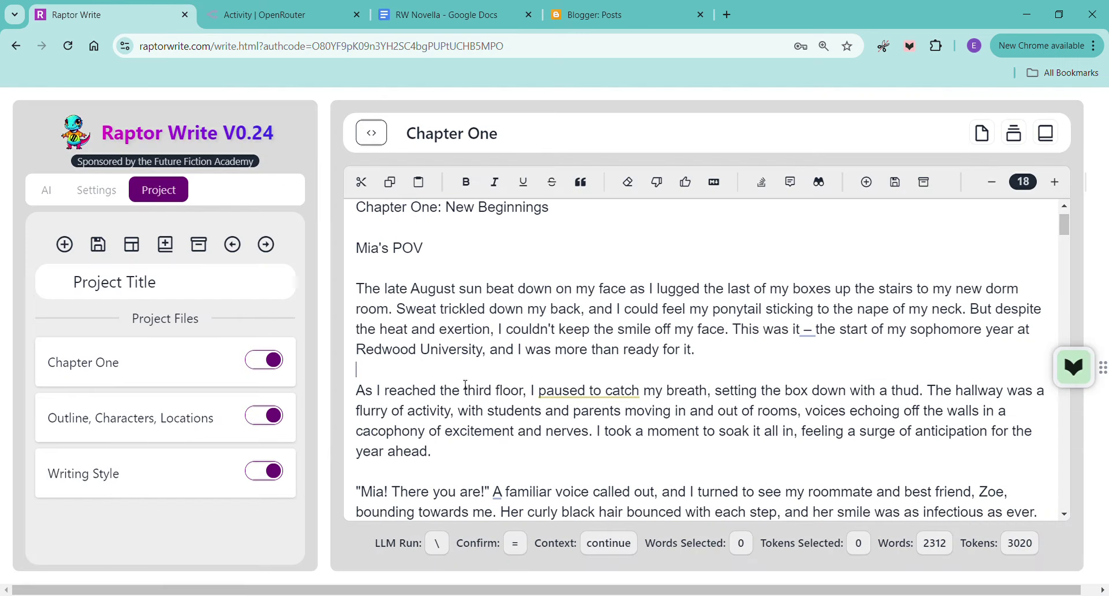
click(64, 244)
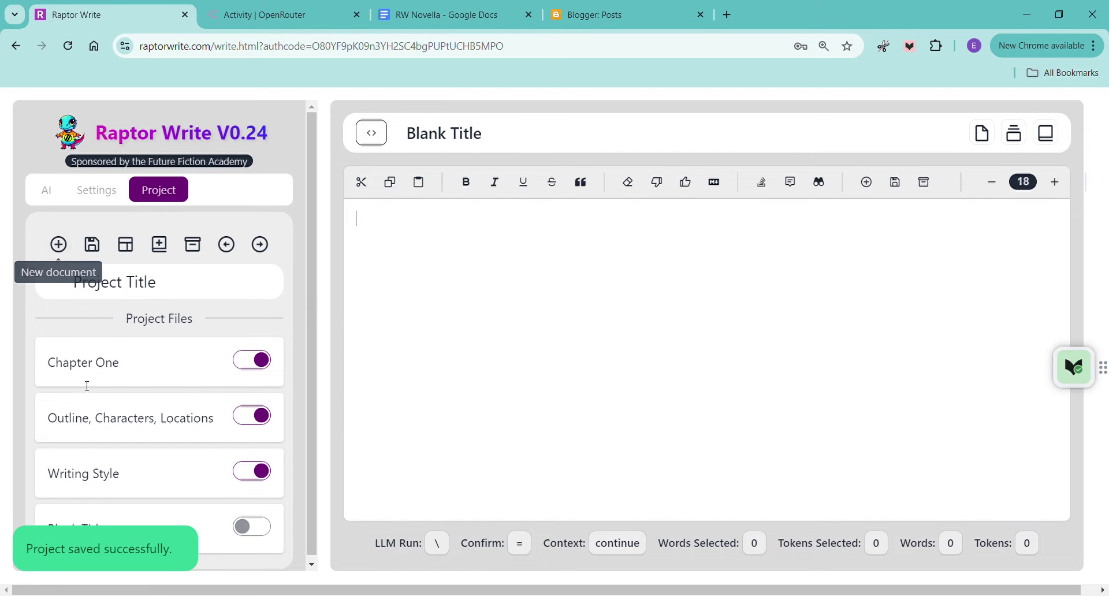
triple_click(198, 523)
click(226, 525)
click(226, 525)
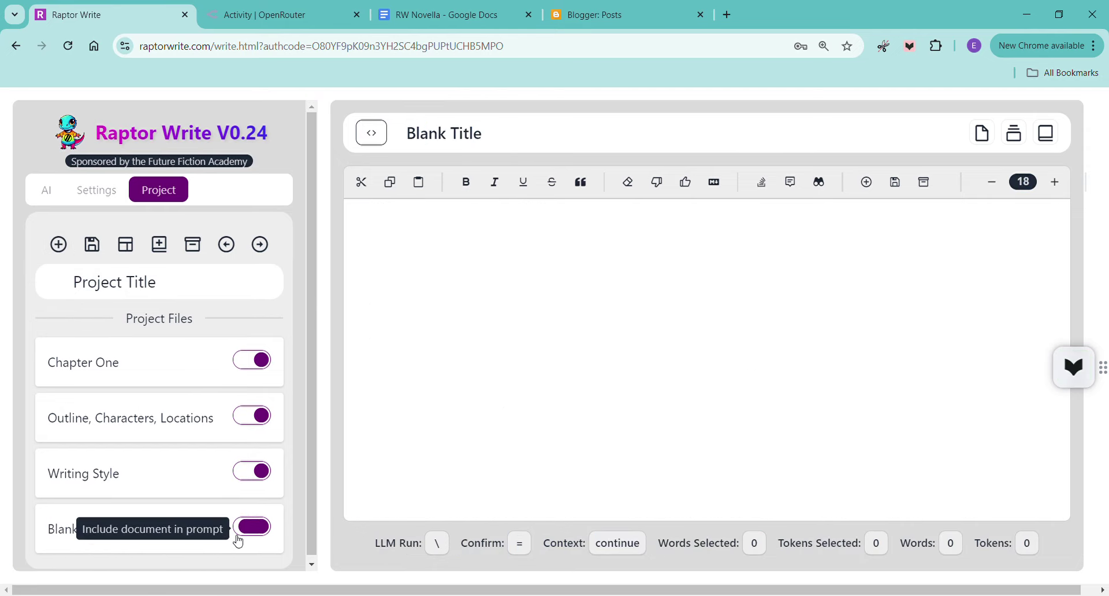
Move the new blank document above Chapter One in the project files and rename it "Chapter Two".
drag(74, 540, 75, 374)
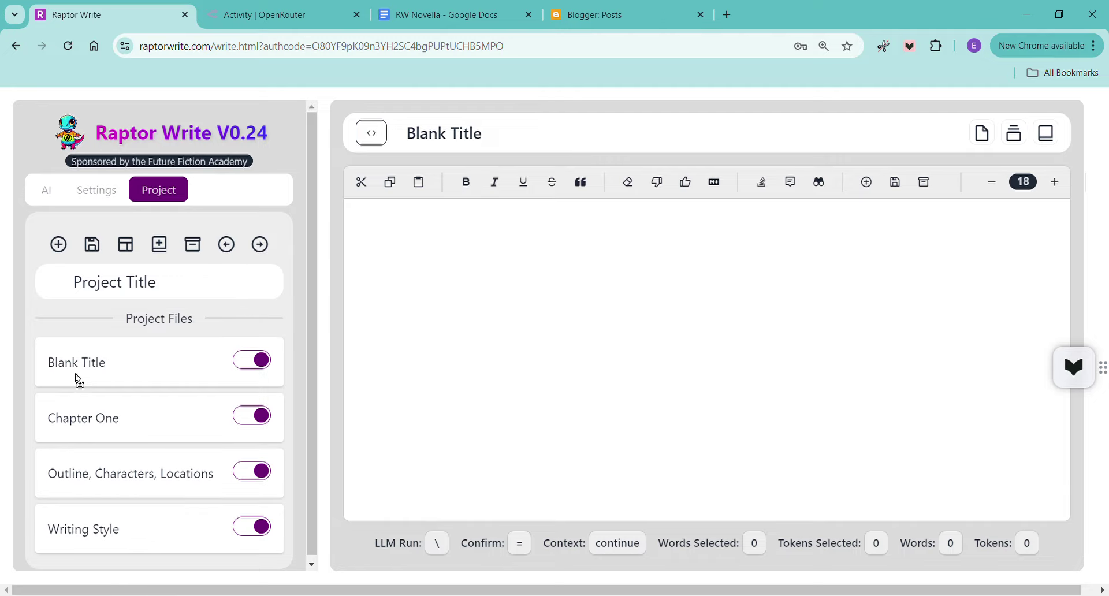
click(510, 144)
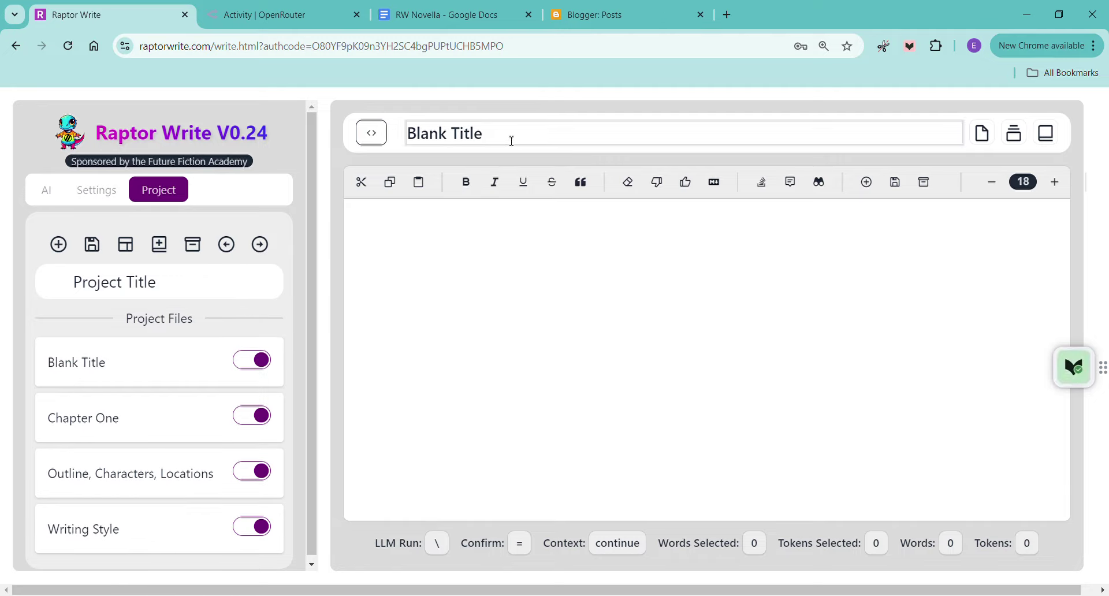
drag(510, 144, 381, 146)
text(Chapter Two)
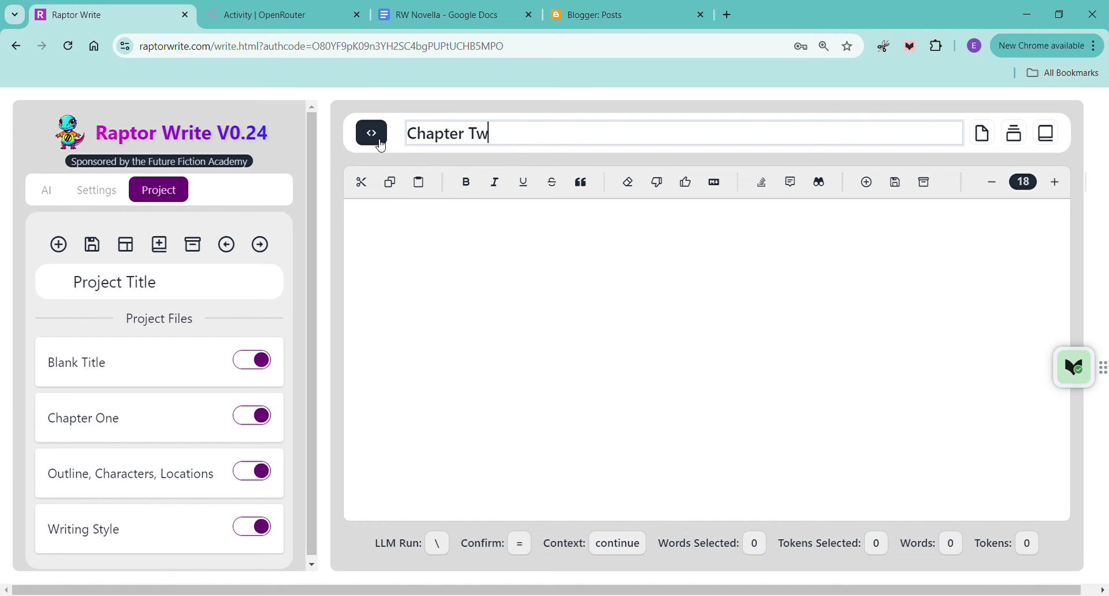
Turn off the Chapter Two document's prompt toggle, switch to the OpenRouter activity page and refresh the usage list to check recent costs.
click(380, 144)
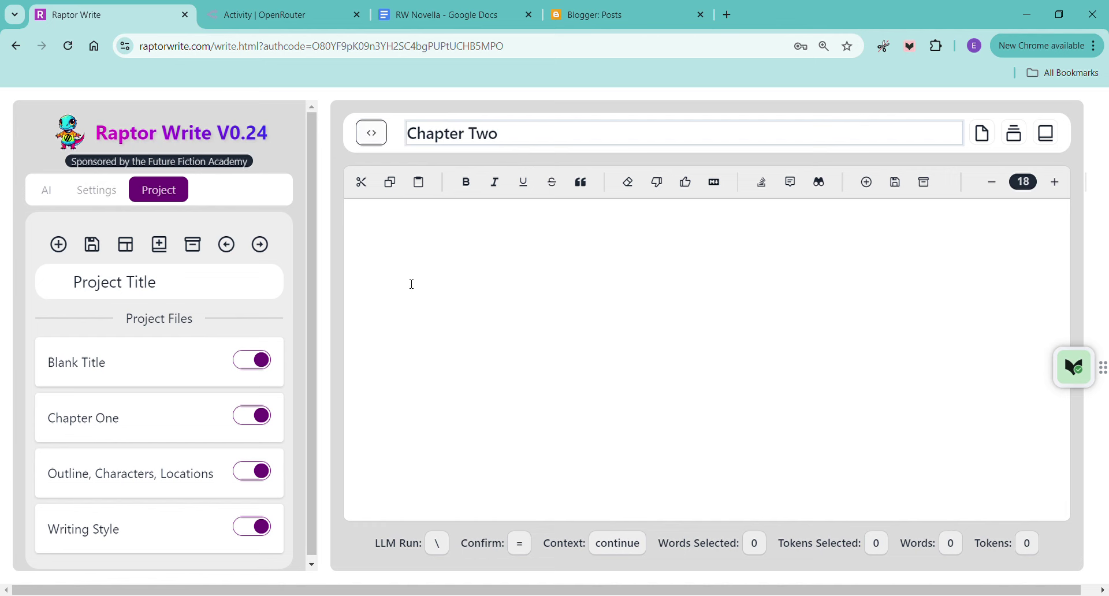
click(253, 18)
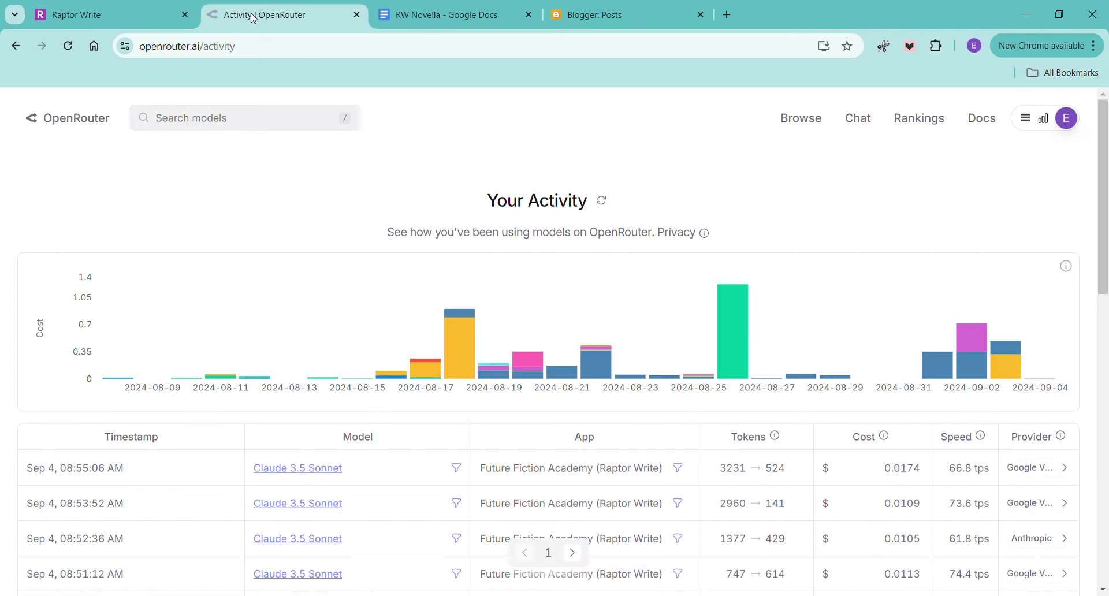
click(68, 47)
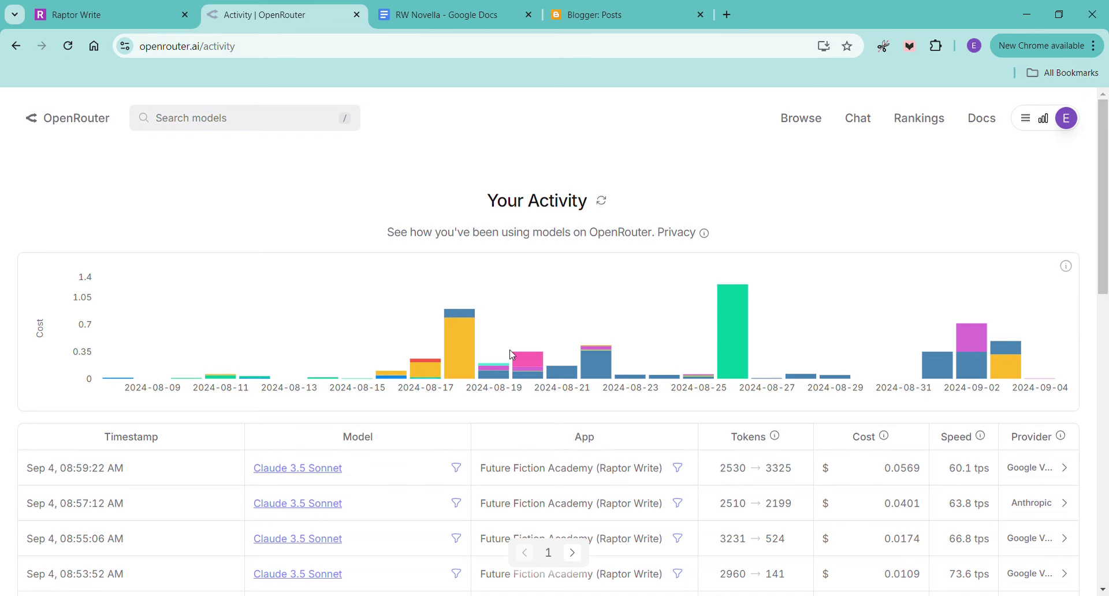
Return to Raptor Write and enter the prompt "[Please write chapter two. Please keep it in past tense. Please write at least 2,000 words.]" in Chapter Two.
click(105, 18)
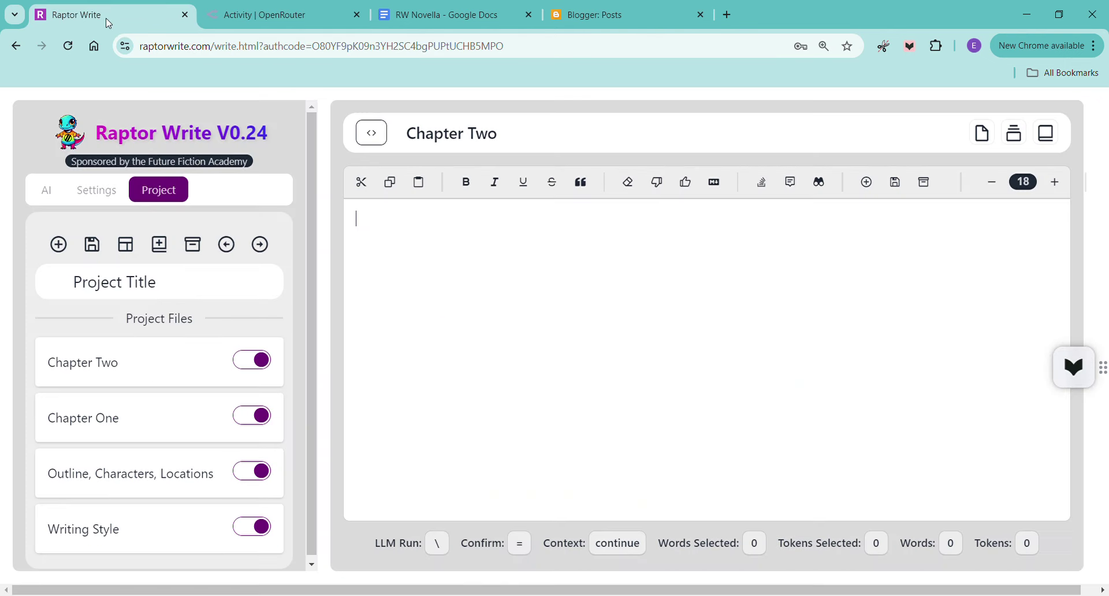
click(362, 262)
text([Please write chap)
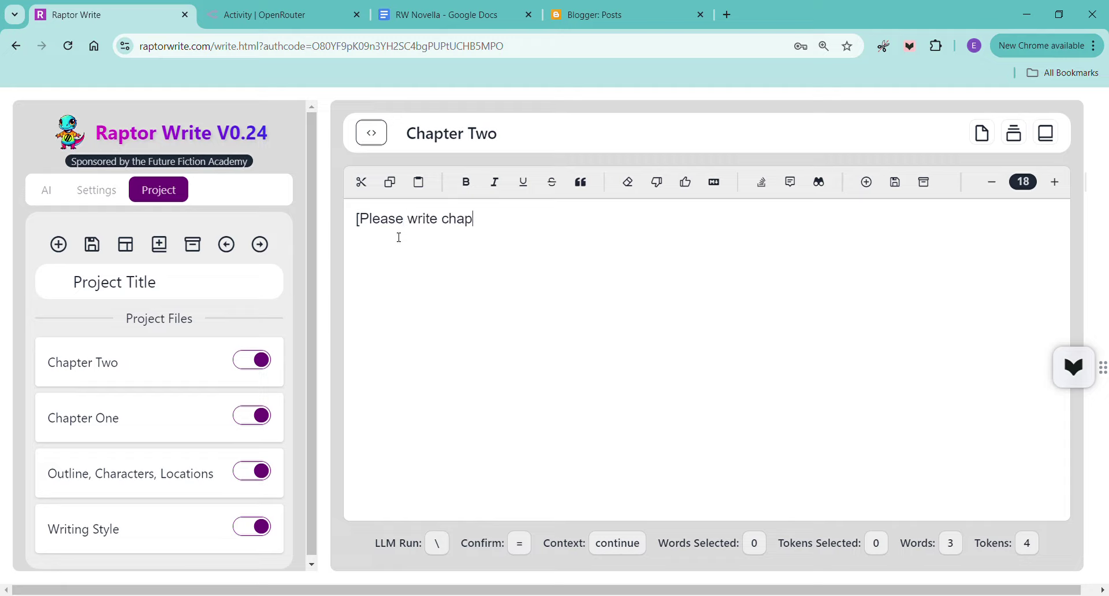
text(ter two. Ple)
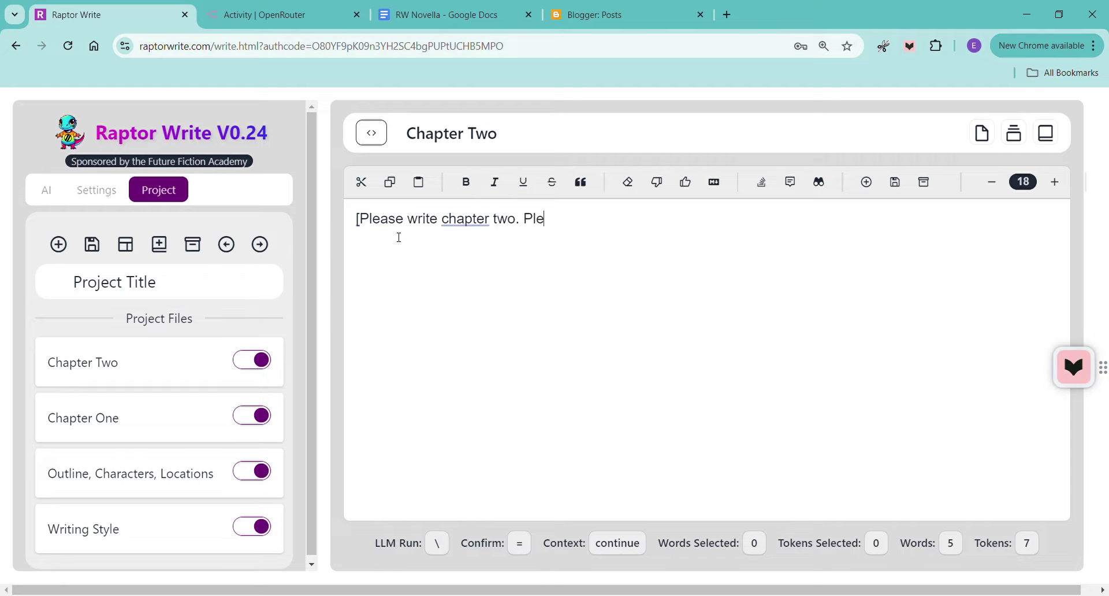
text(ase )
text(keep it i)
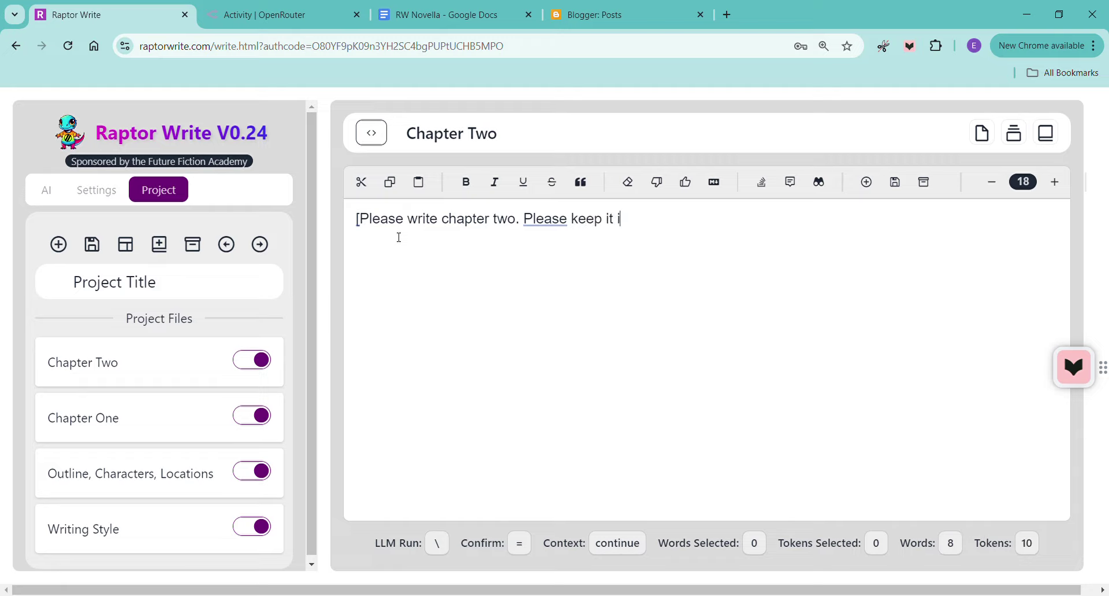
text(n past tense. Please)
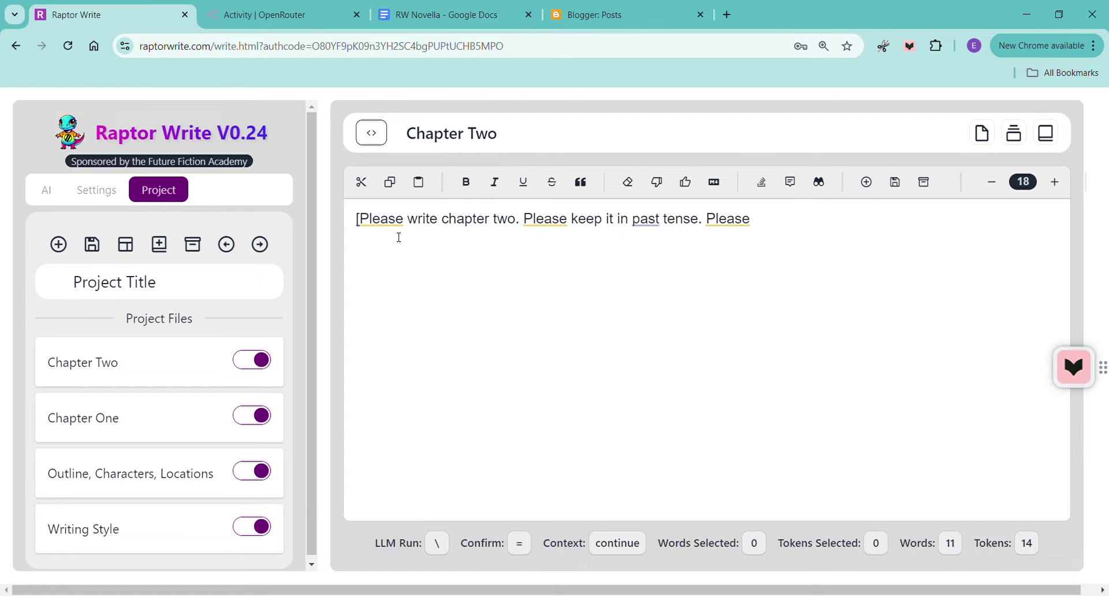
text( write at least)
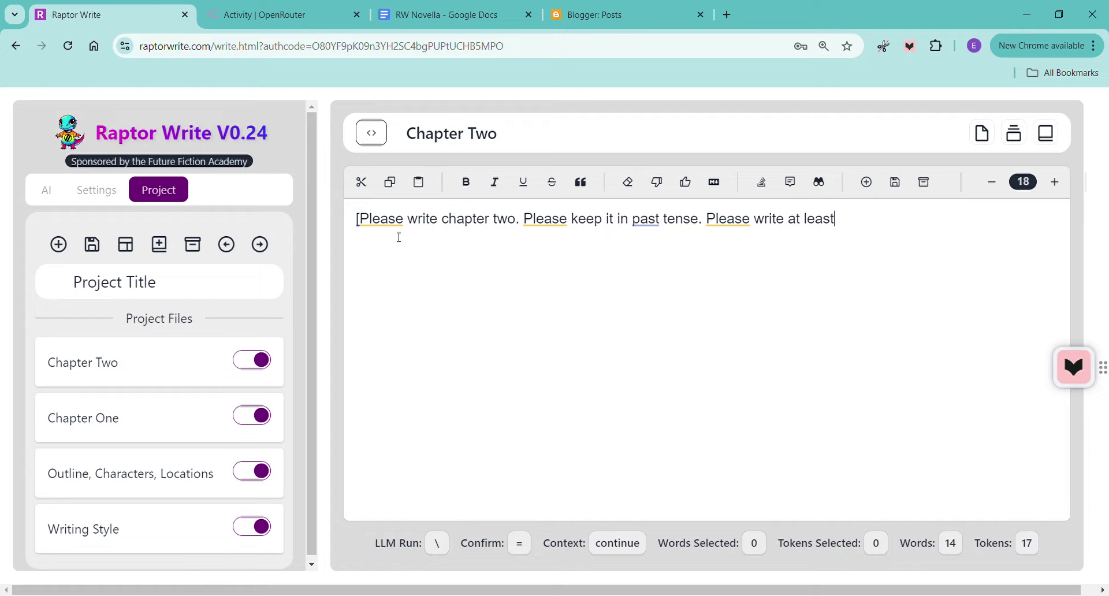
text( 2,000 word)
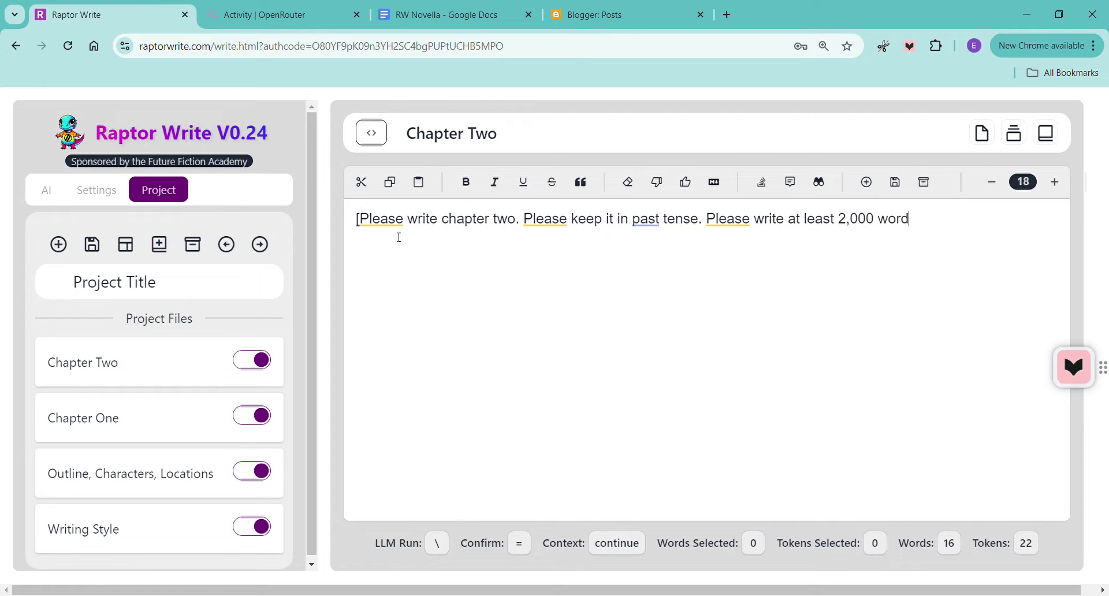
text(s.)
text(])
Generate the chapter on a new line below the prompt with the Continue action.
key(Return)
right_click(394, 259)
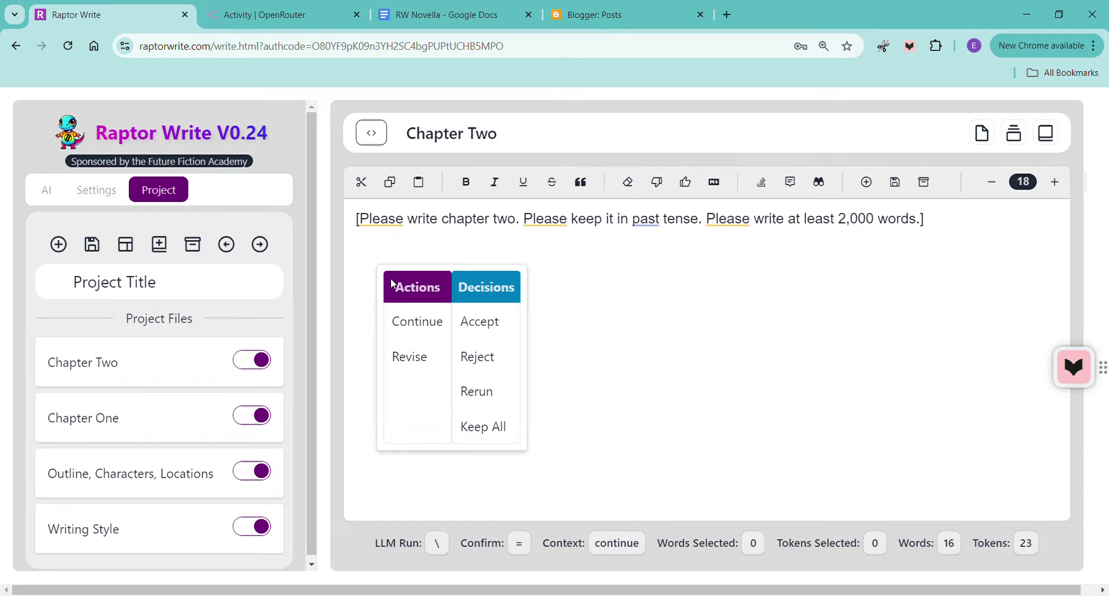
click(436, 336)
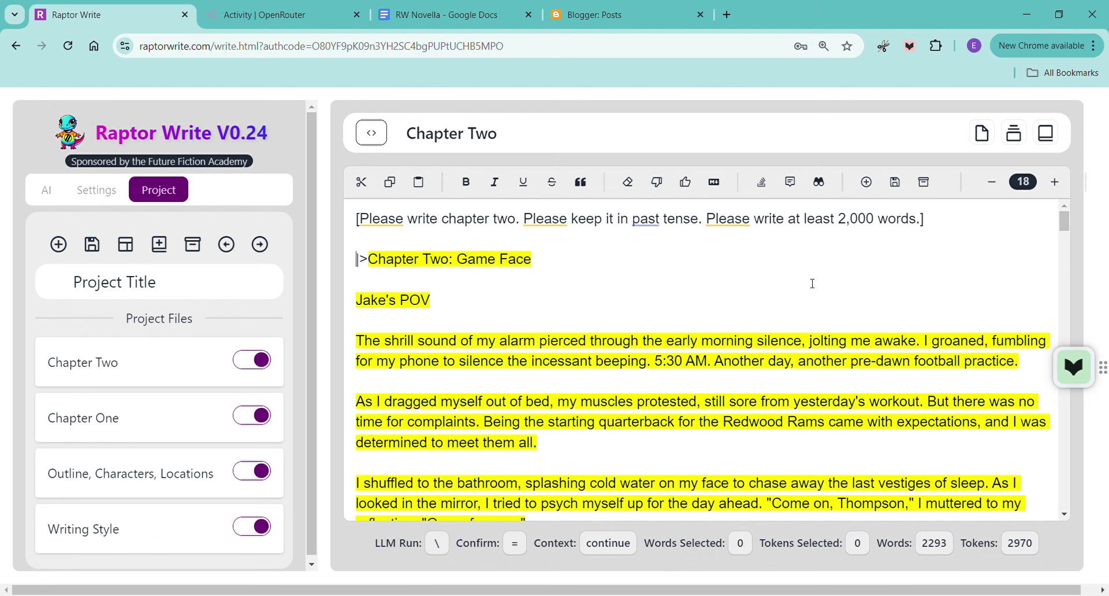
Read through the generated chapter two from beginning to end, examining its story flow and closing scene.
scroll(812, 283, down, 10)
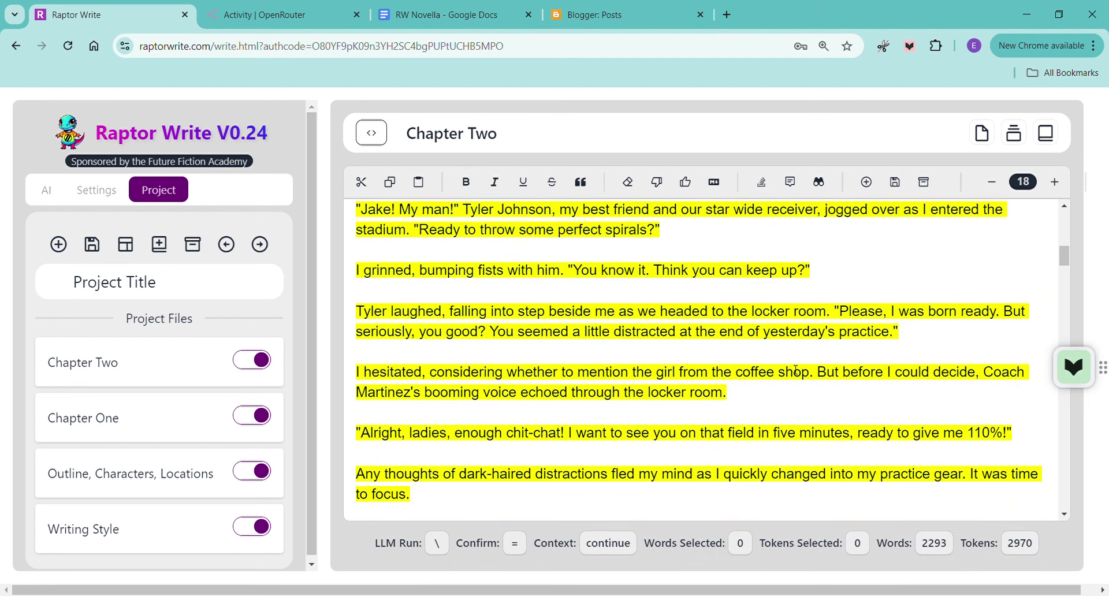
scroll(796, 370, down, 5)
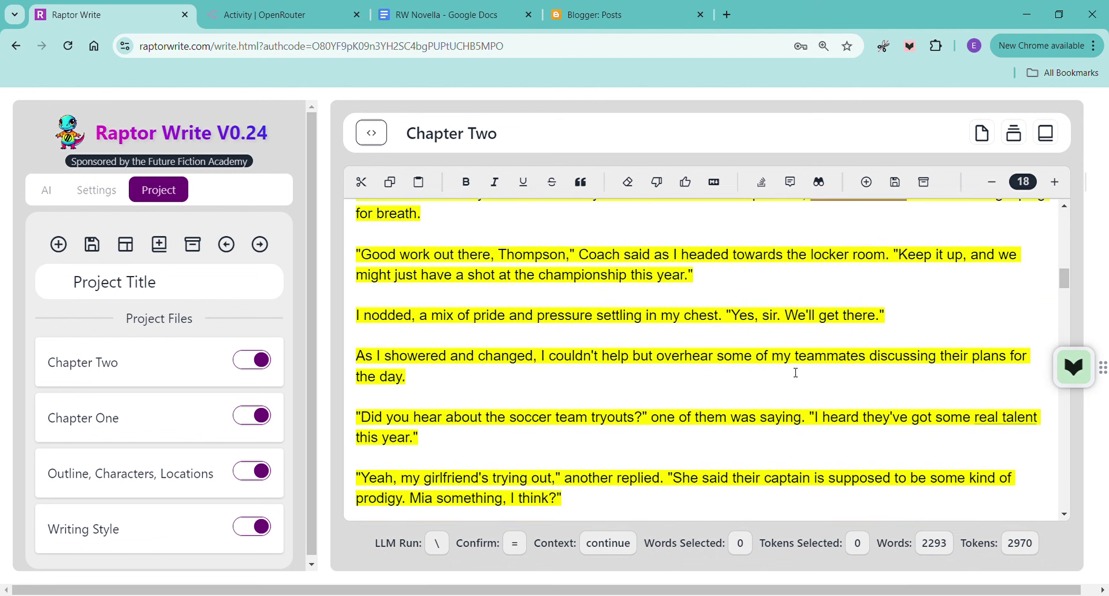
scroll(795, 373, down, 7)
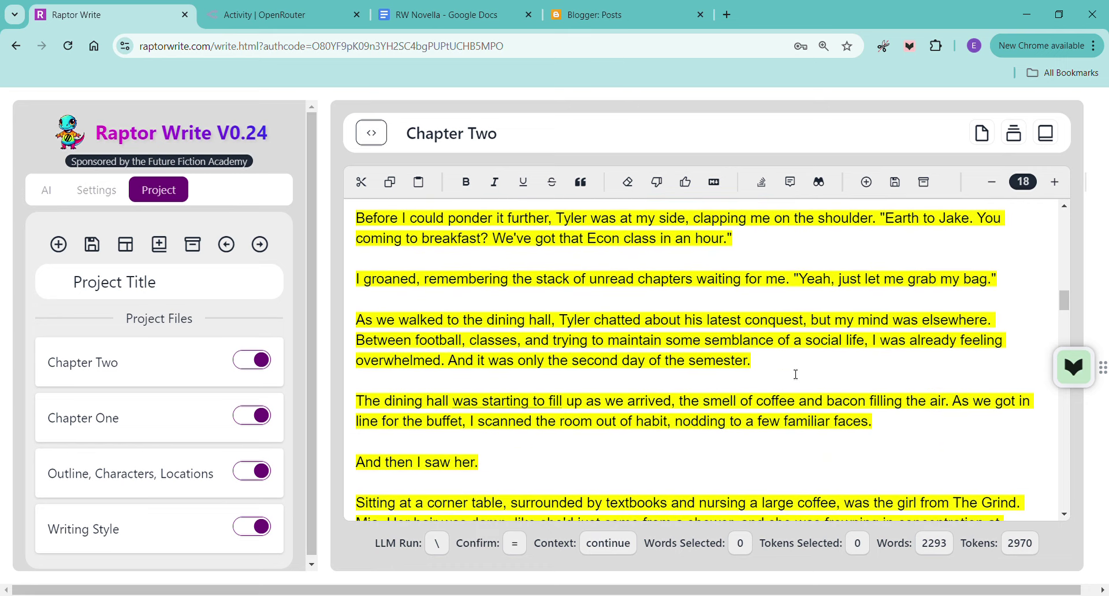
scroll(796, 374, down, 4)
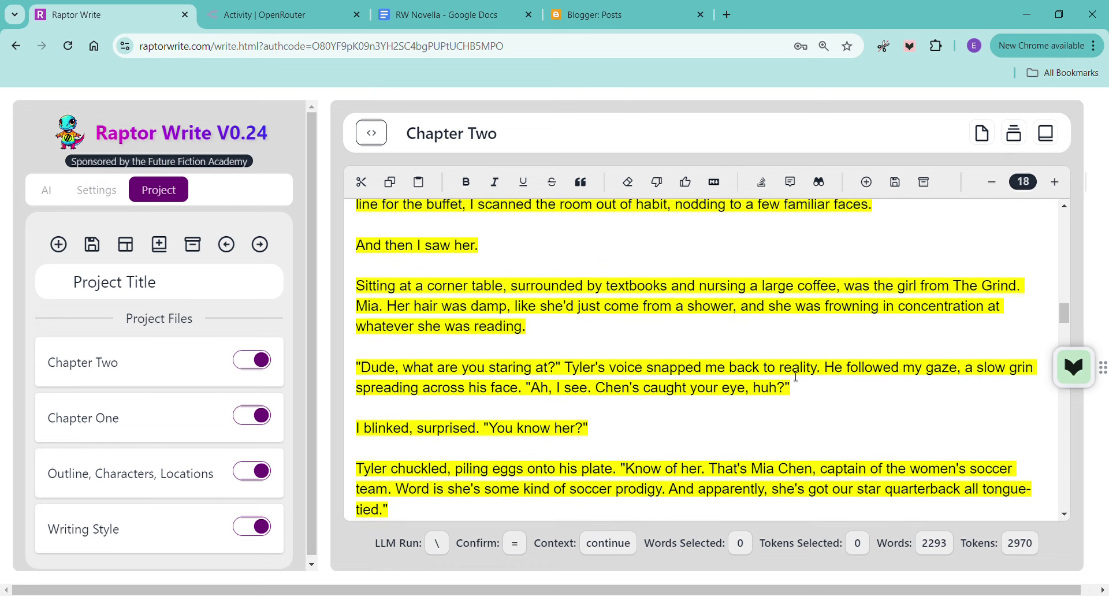
scroll(795, 376, down, 3)
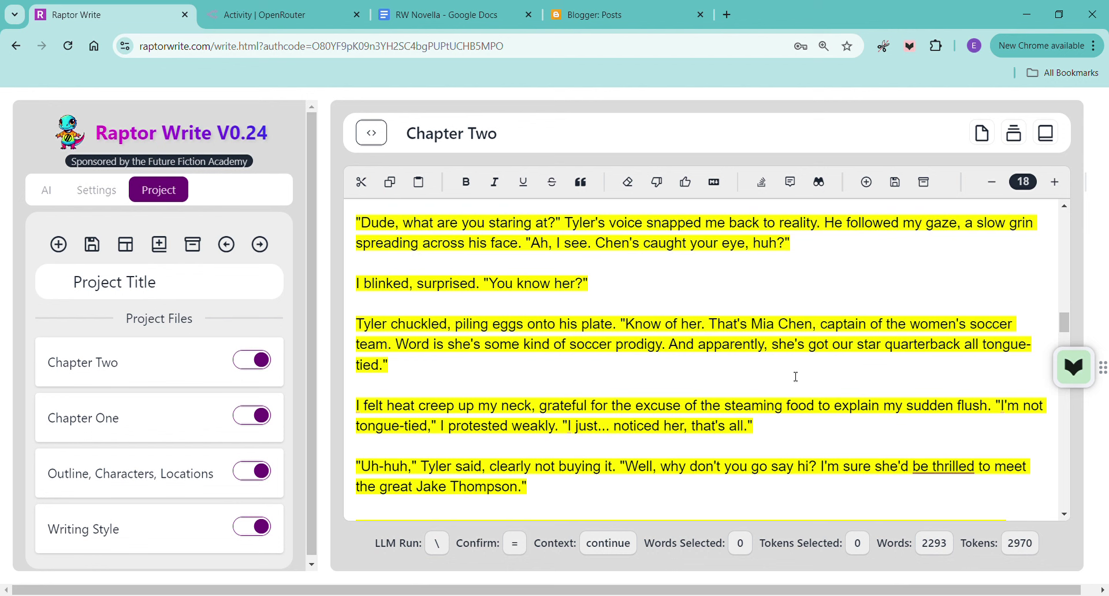
scroll(796, 376, down, 1)
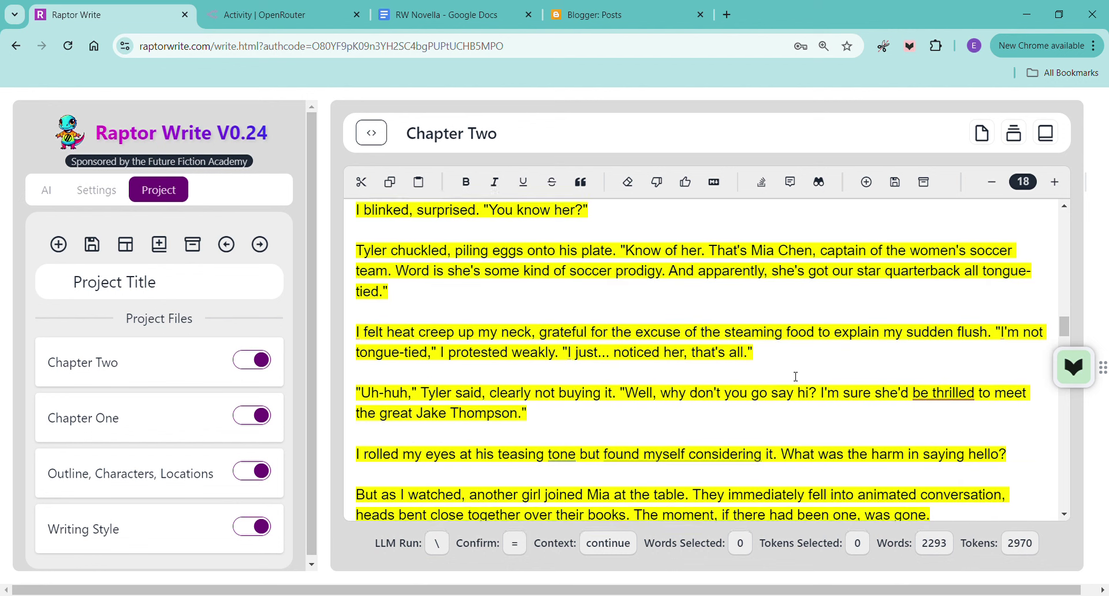
scroll(795, 376, down, 5)
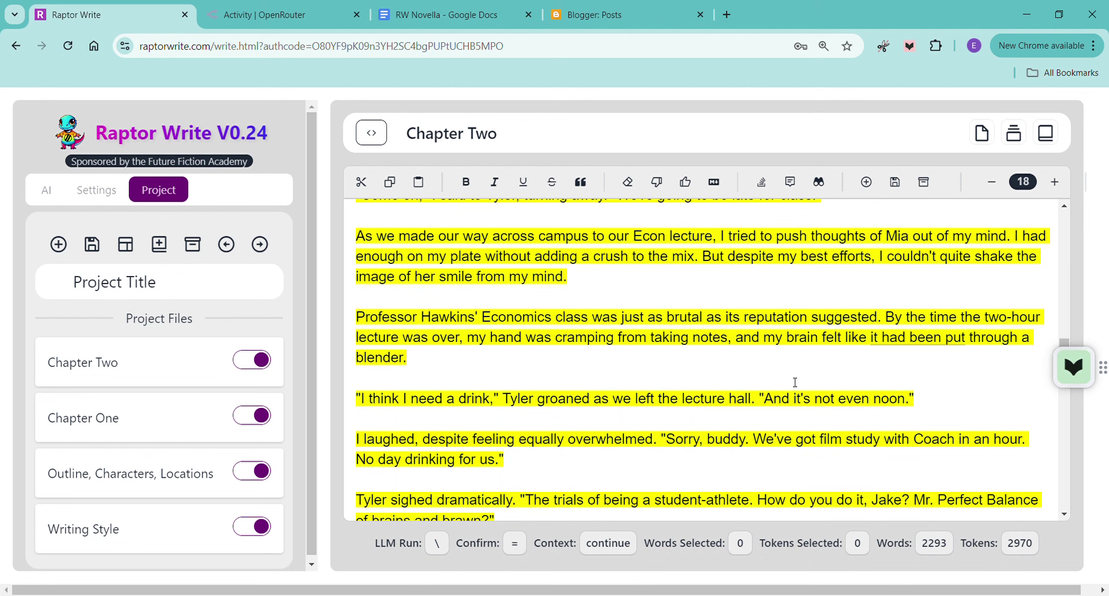
scroll(795, 382, down, 4)
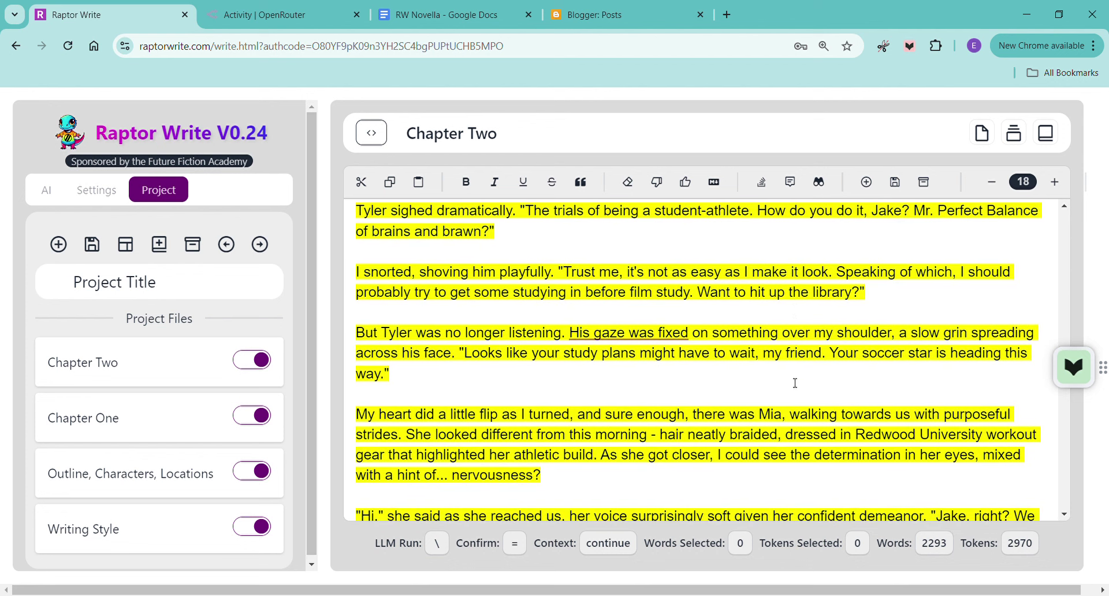
scroll(795, 383, down, 4)
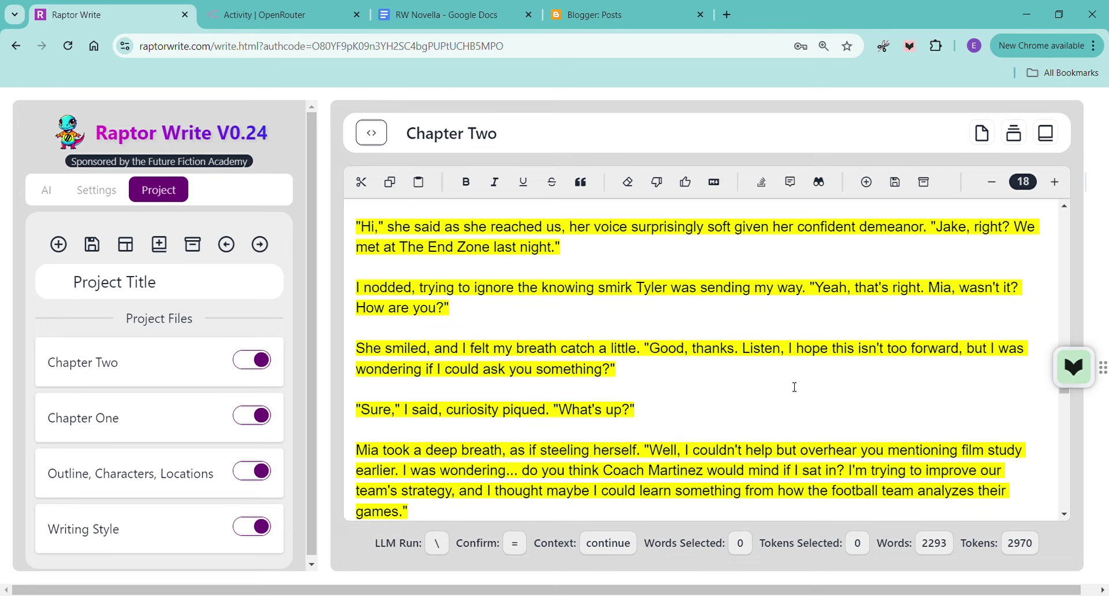
scroll(794, 387, down, 1)
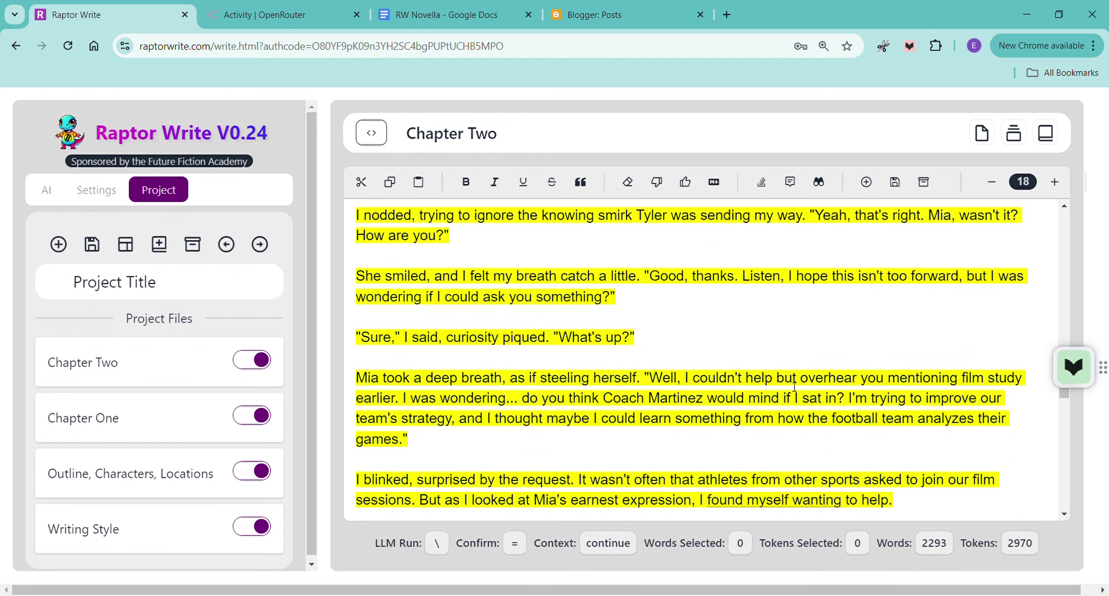
scroll(795, 387, down, 4)
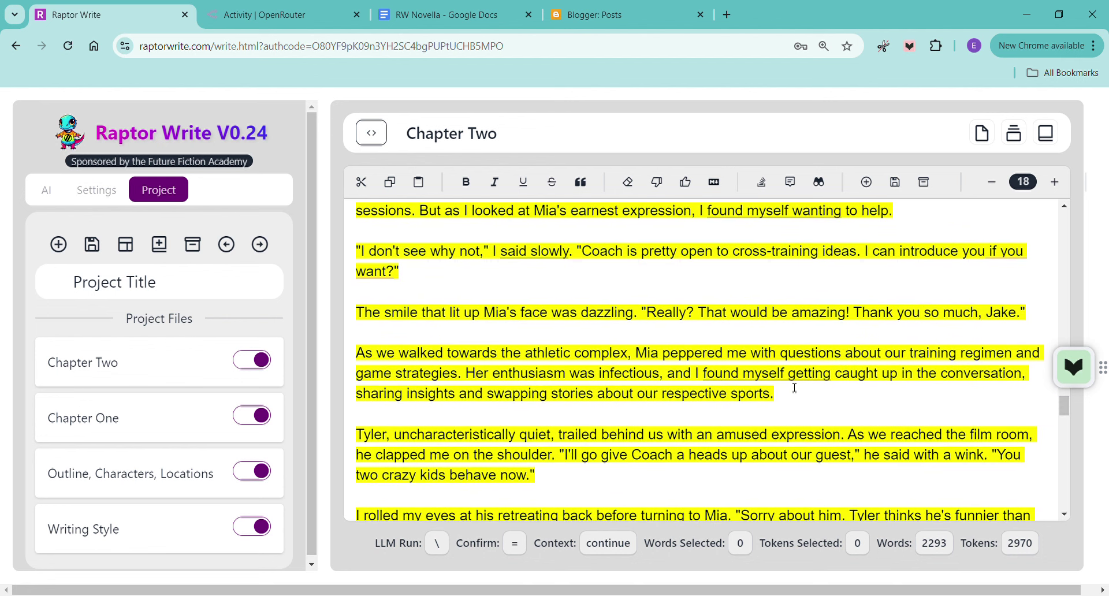
scroll(794, 389, down, 5)
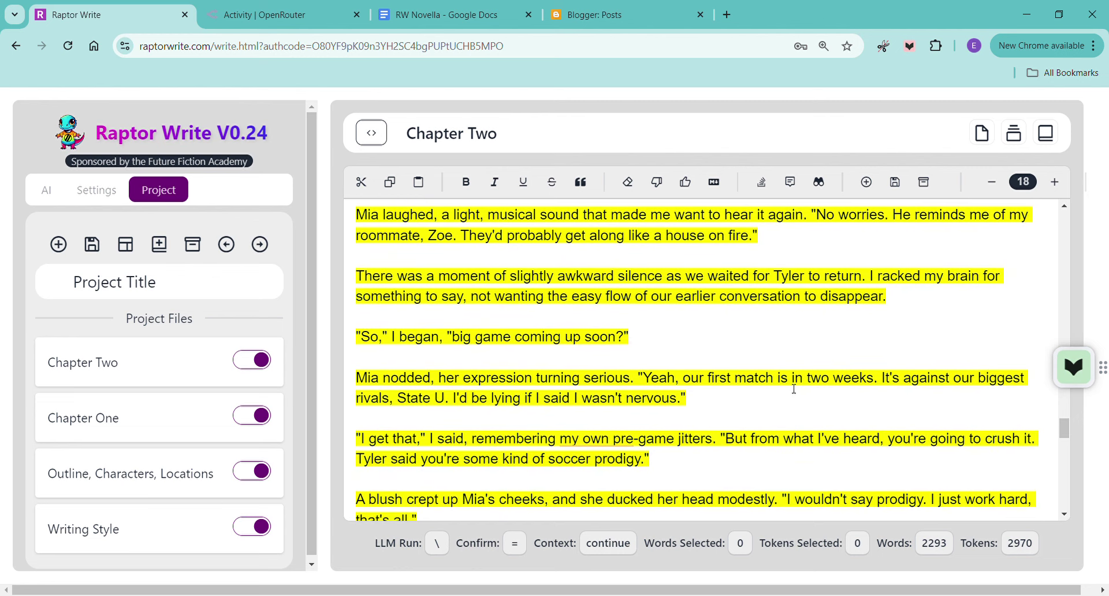
scroll(794, 388, down, 9)
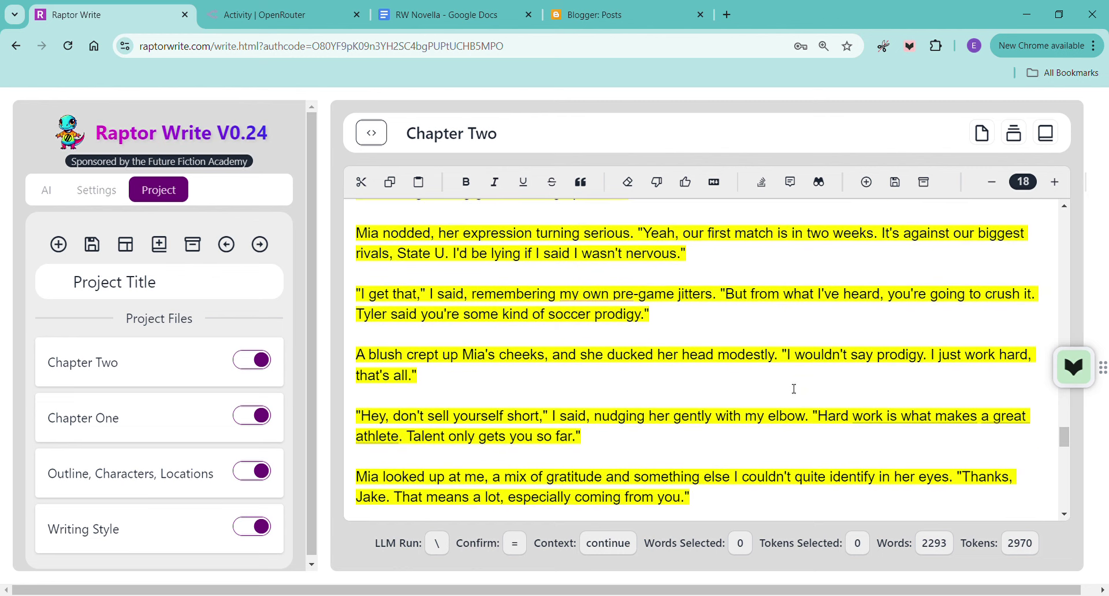
scroll(793, 389, down, 2)
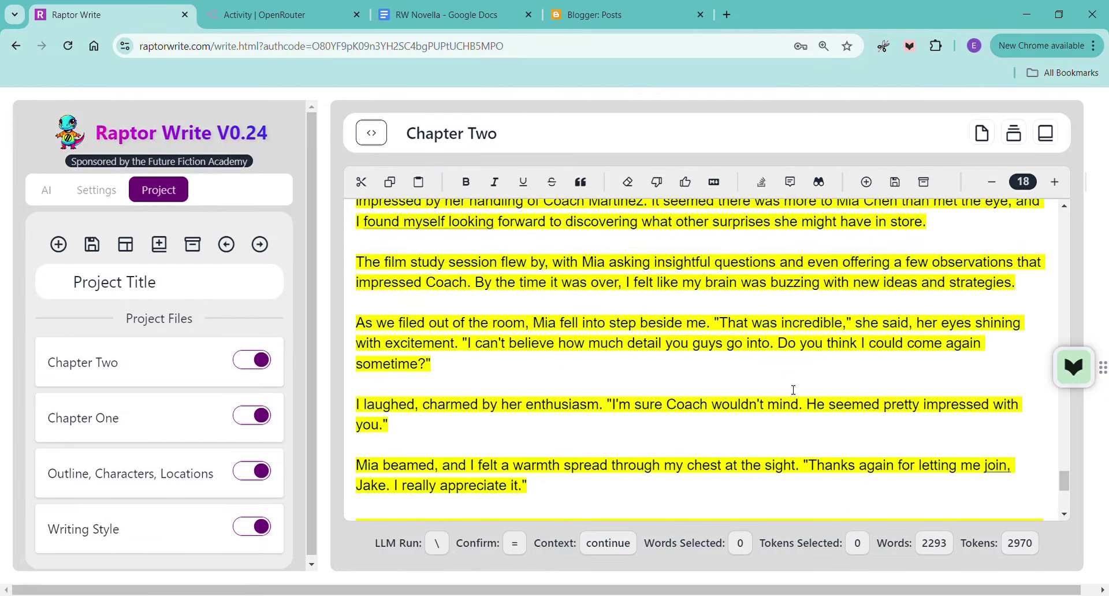
scroll(793, 389, down, 4)
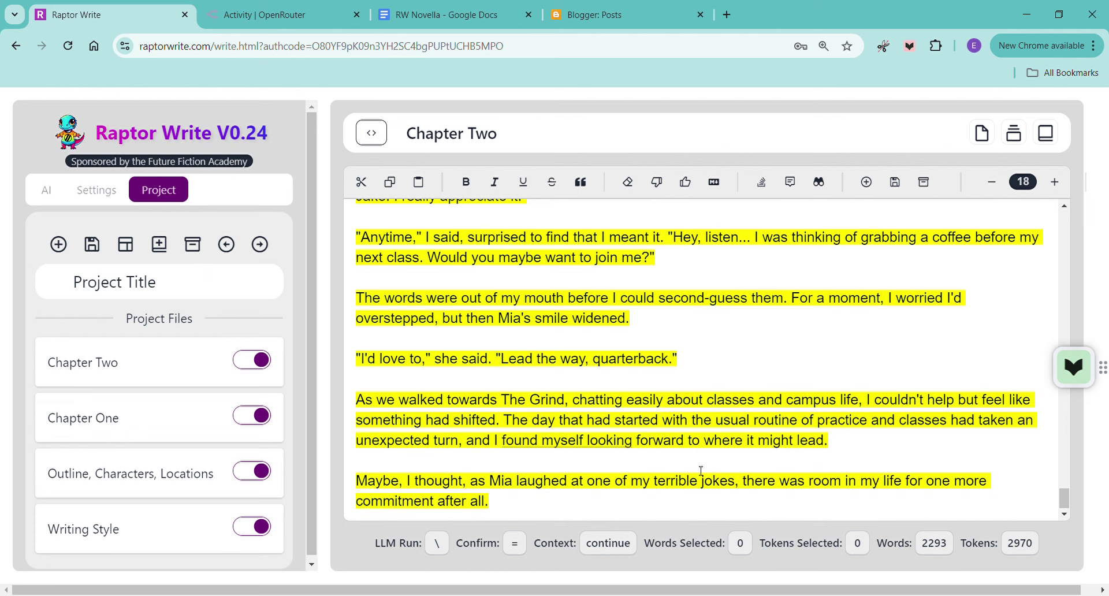
Accept the generated text and copy the entire content of the Chapter Two document.
click(688, 186)
scroll(751, 288, up, 1)
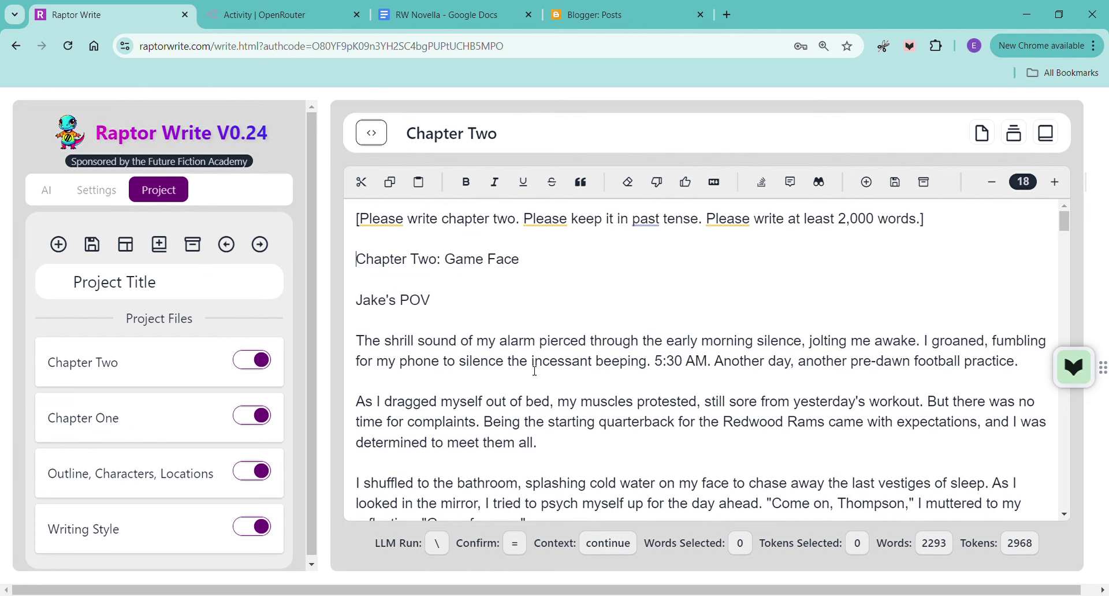
key(ctrl+a)
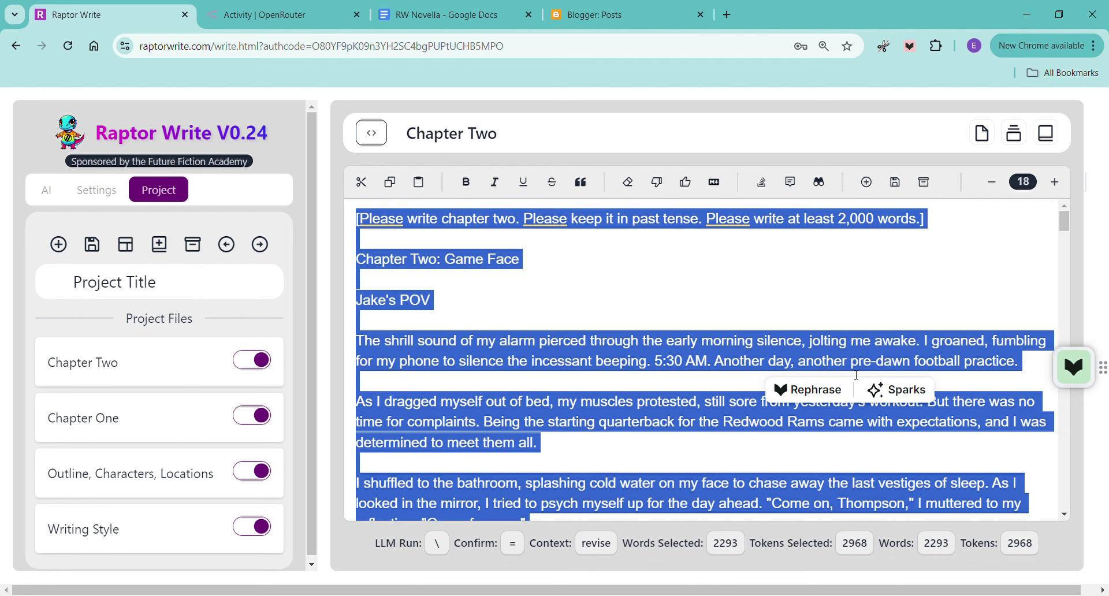
Switch to the RW Novella Google Docs file, add "Jake" under the "Chapter Two" heading and paste the copied chapter below without formatting.
click(484, 17)
click(335, 557)
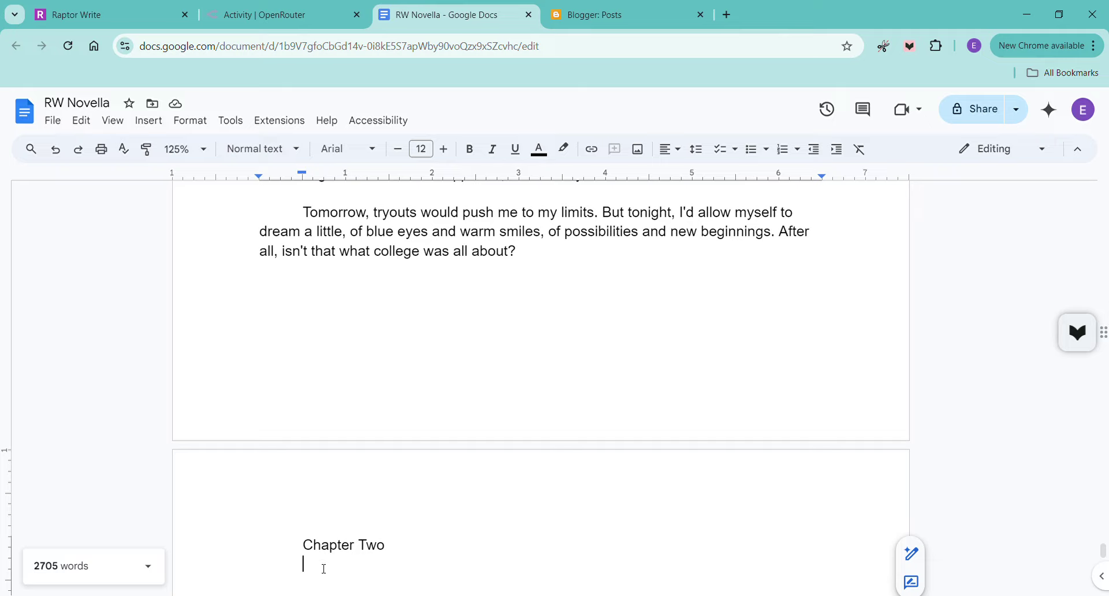
text(Jake)
key(Return)
key(Return)
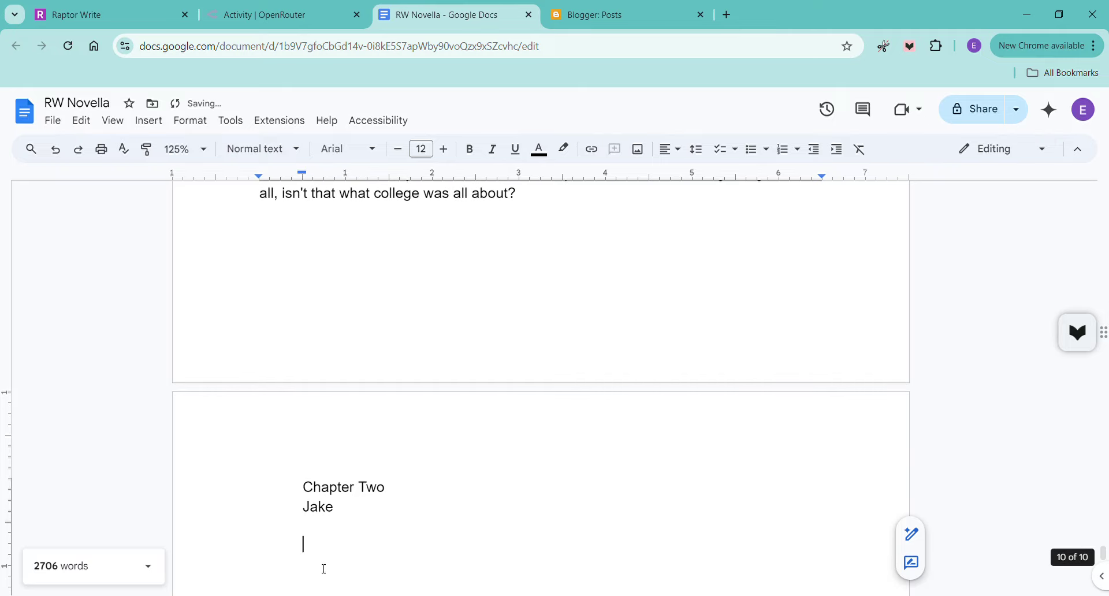
right_click(309, 544)
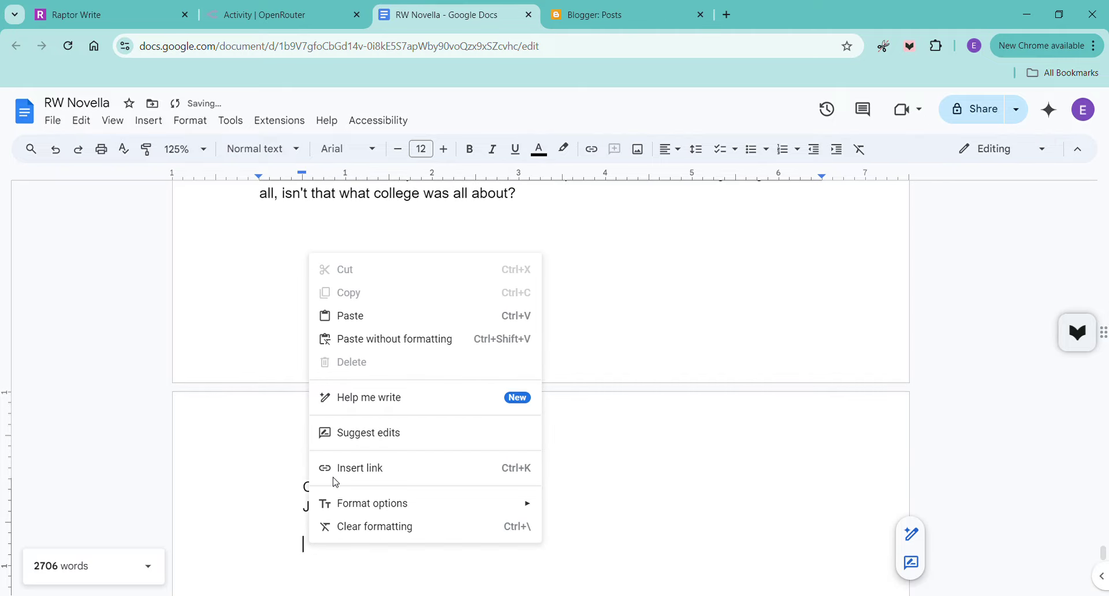
click(371, 347)
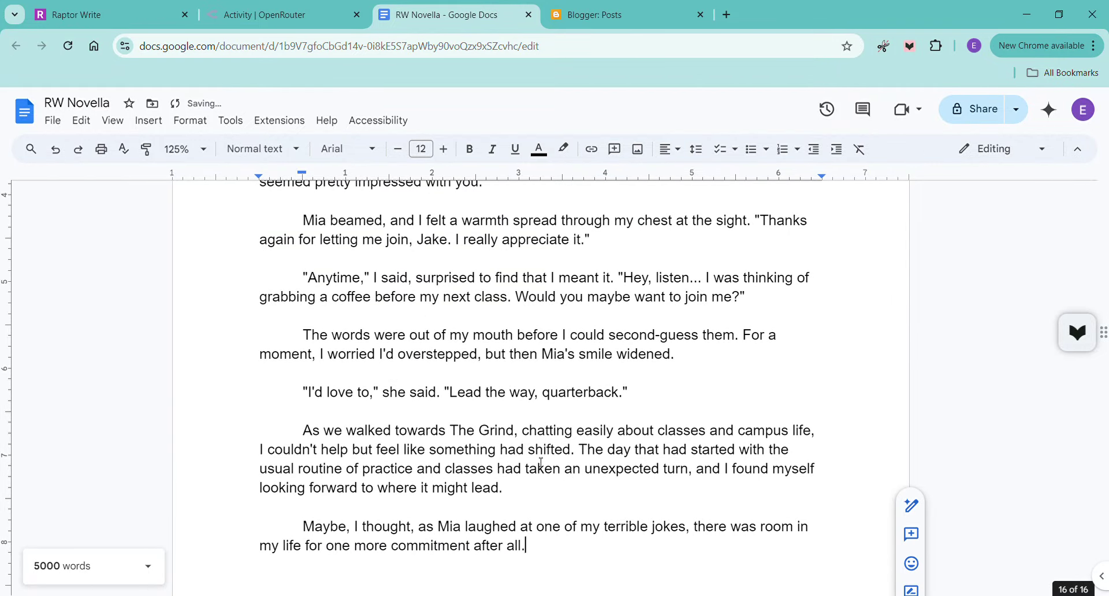
Delete the bracketed writing prompt, the "Chapter Two: Game Face" heading and the "Jake's POV" line from Chapter Two.
scroll(541, 462, up, 20)
scroll(544, 466, up, 20)
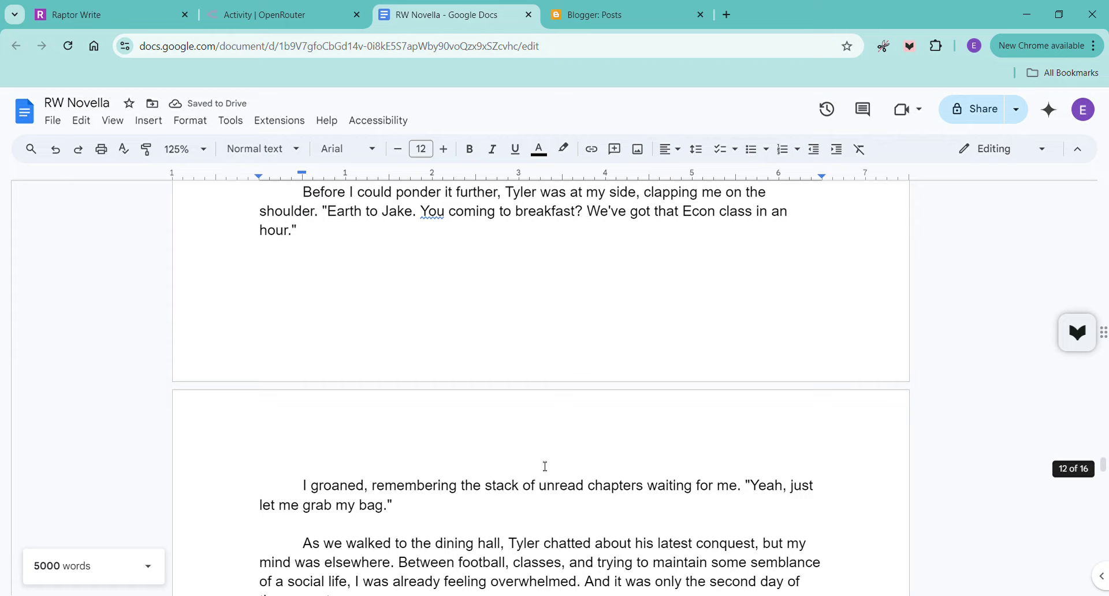
scroll(544, 467, up, 20)
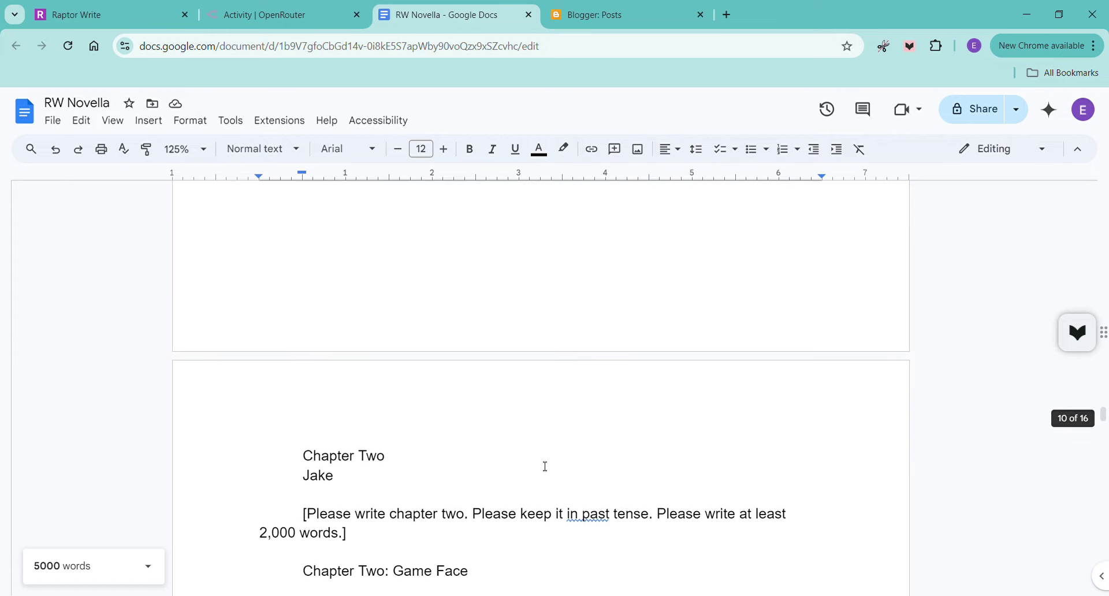
scroll(545, 466, up, 5)
scroll(546, 468, down, 7)
drag(295, 430, 411, 453)
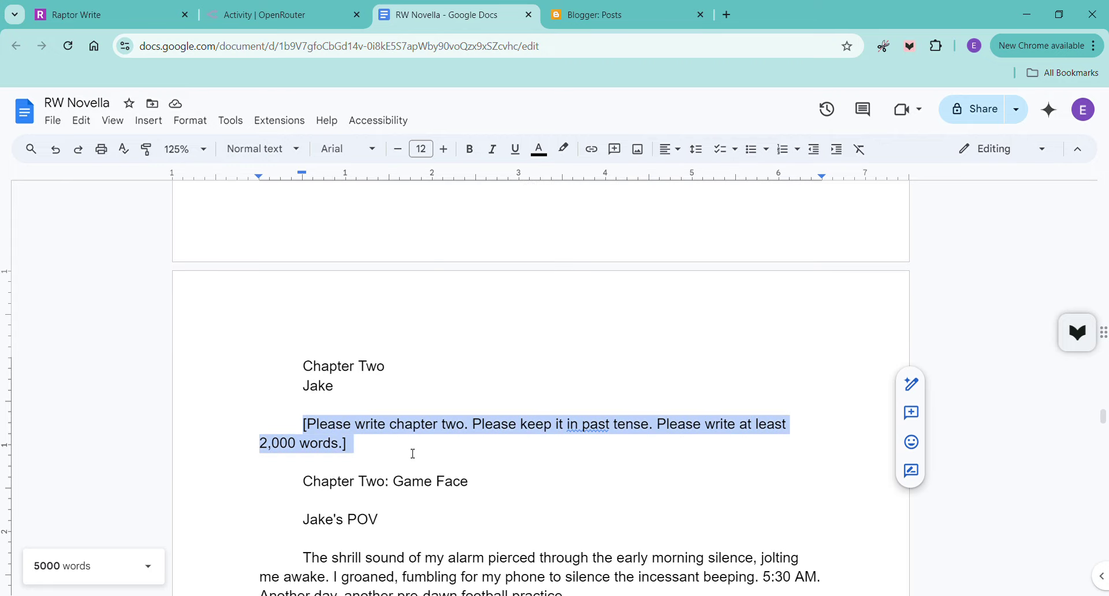
key(BackSpace)
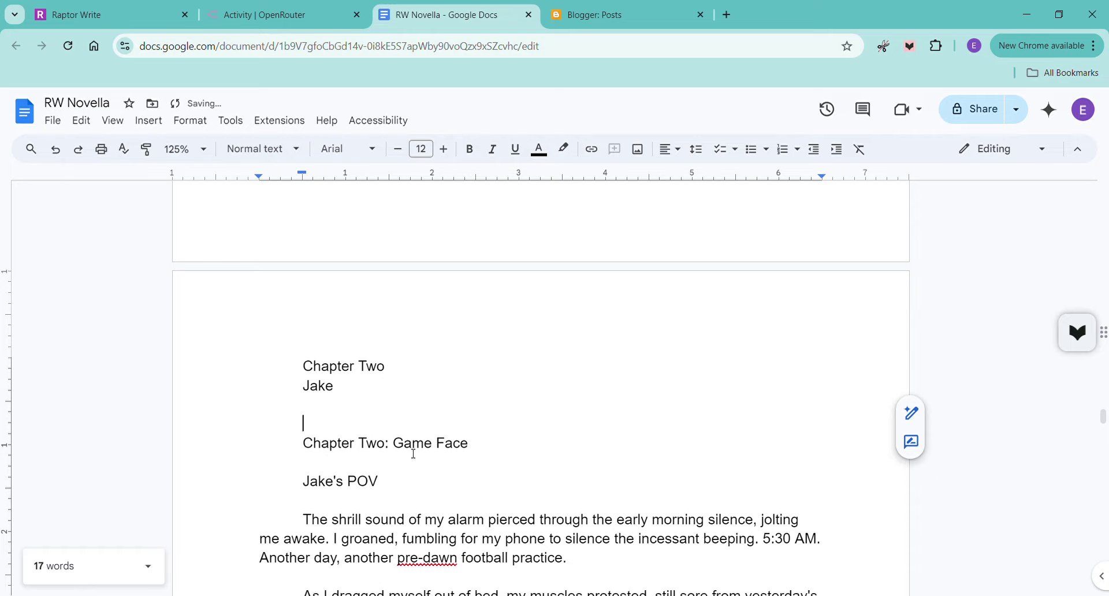
drag(303, 443, 455, 482)
key(BackSpace)
key(Delete)
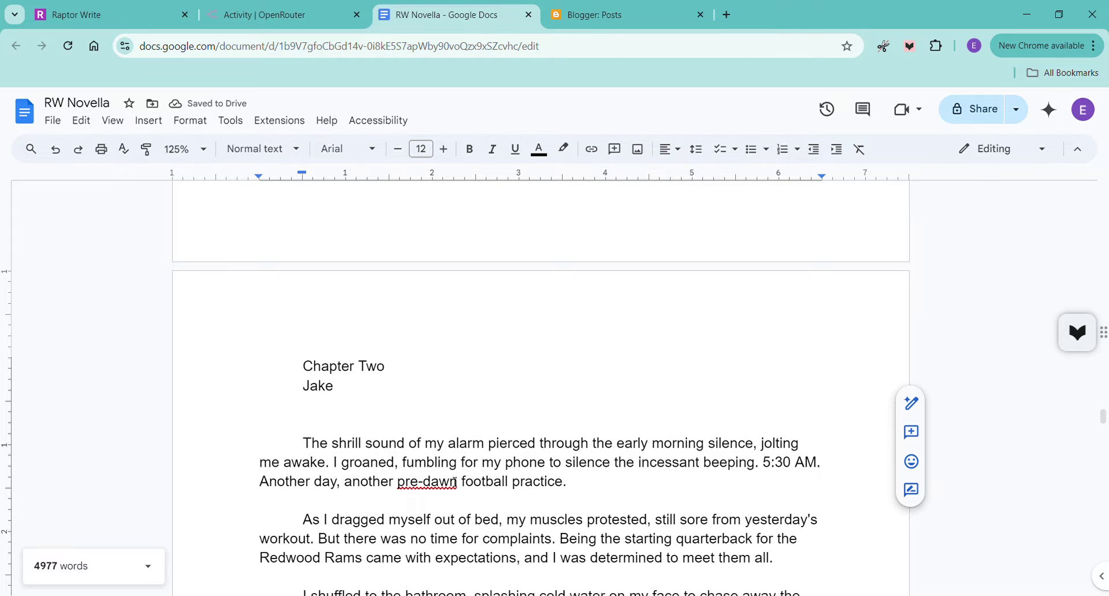
Delete the bracketed writing prompt, the "Chapter One: New Beginnings" heading and the "Mia's POV" line from Chapter One.
drag(1103, 417, 1069, 168)
scroll(474, 415, down, 20)
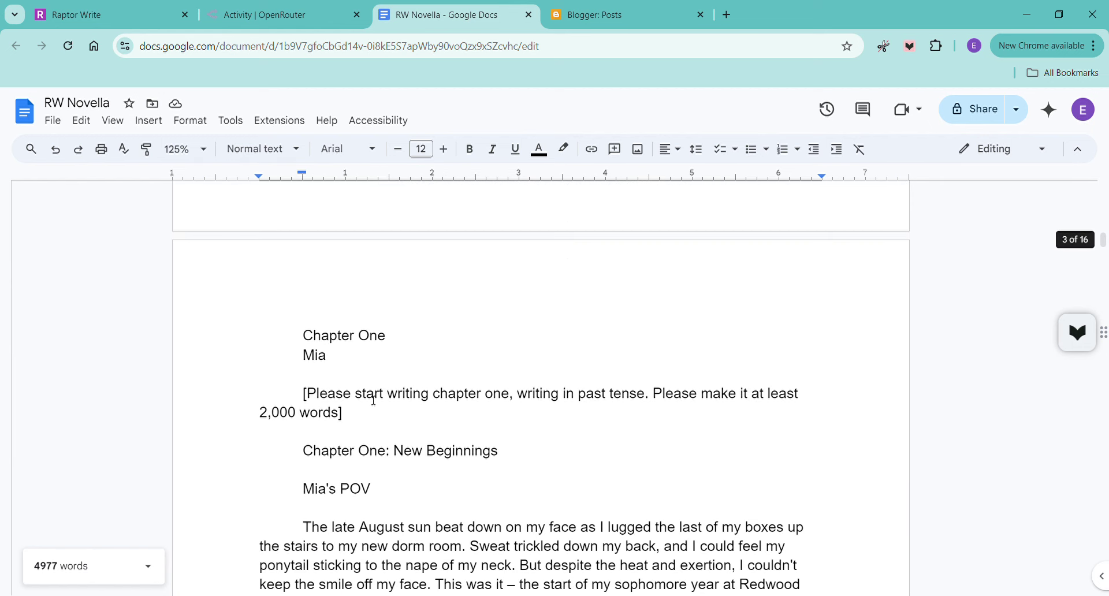
drag(295, 390, 527, 497)
key(Delete)
key(Delete)
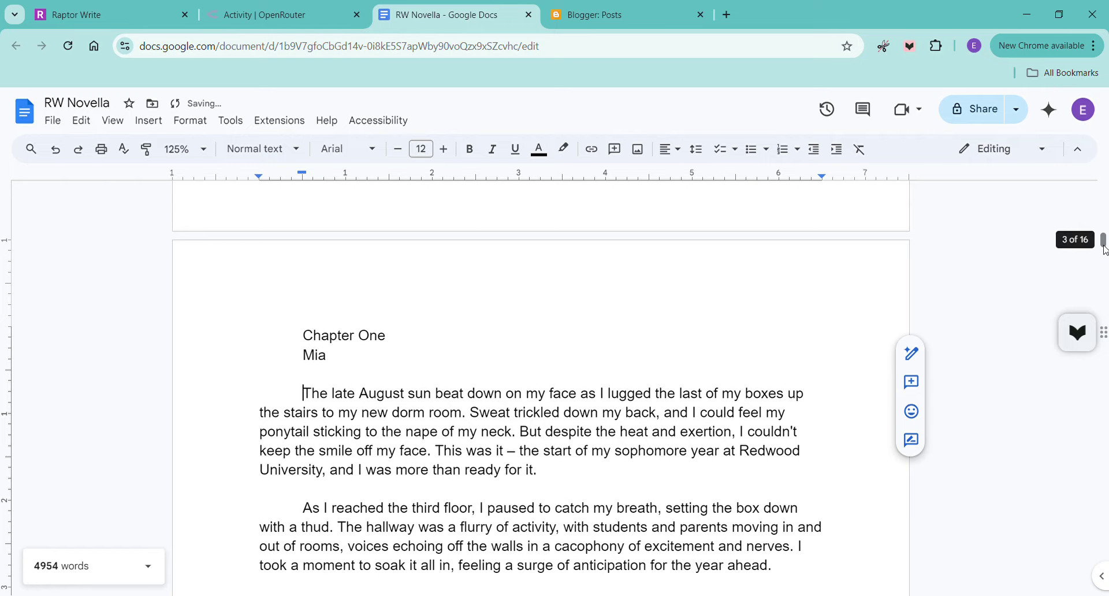
Start a new page after the end of Chapter Two with the heading "Chapter Three" and "Mia" beneath it.
drag(1104, 243, 1103, 591)
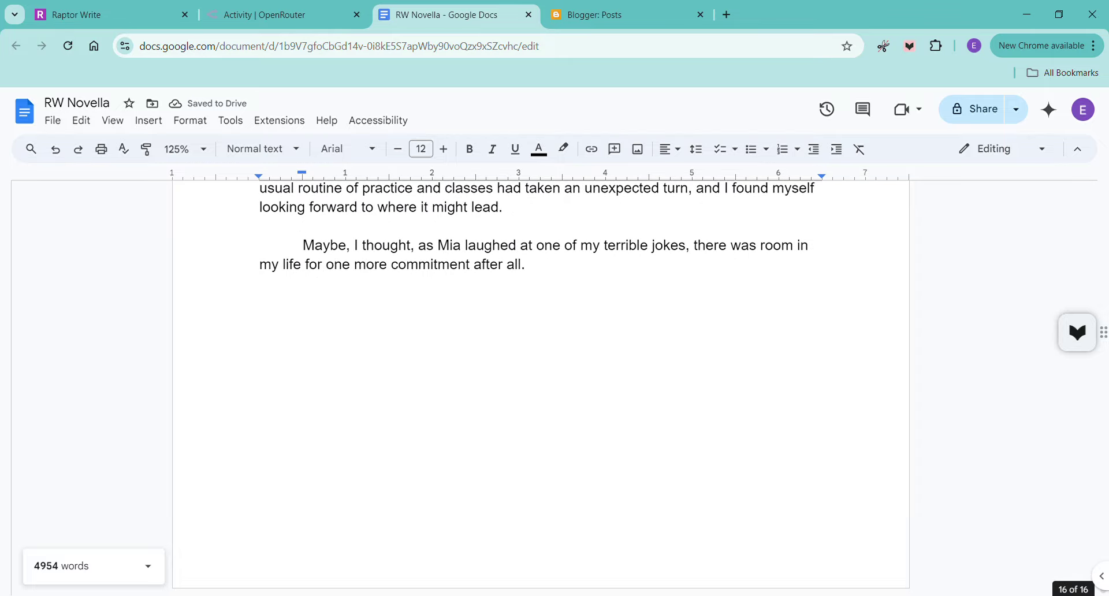
double_click(582, 264)
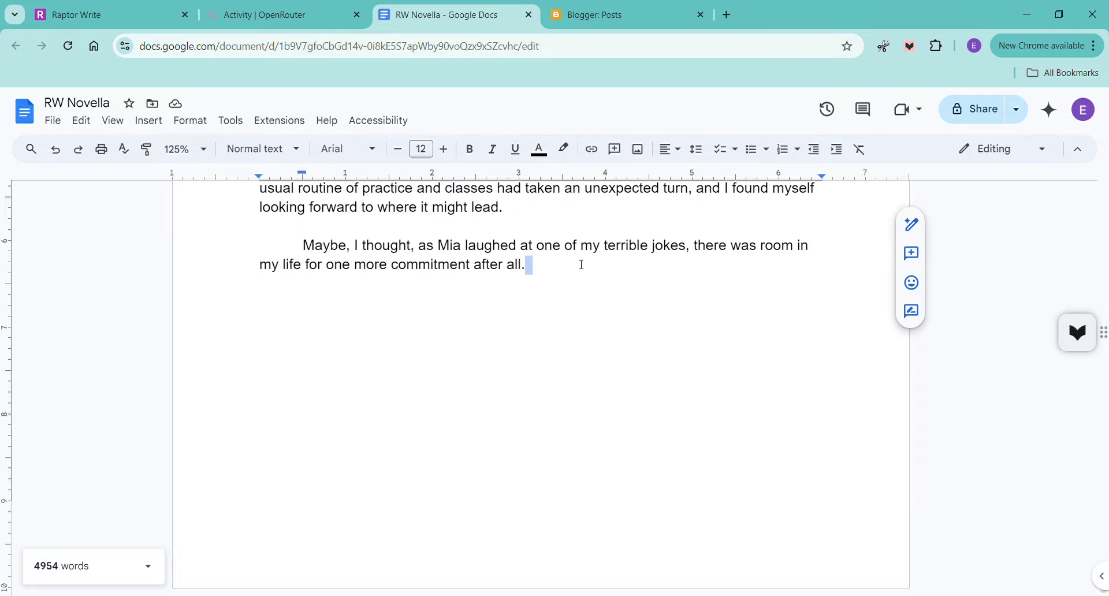
key(ctrl+Return)
text(Chapter Three)
key(Return)
text(Mia)
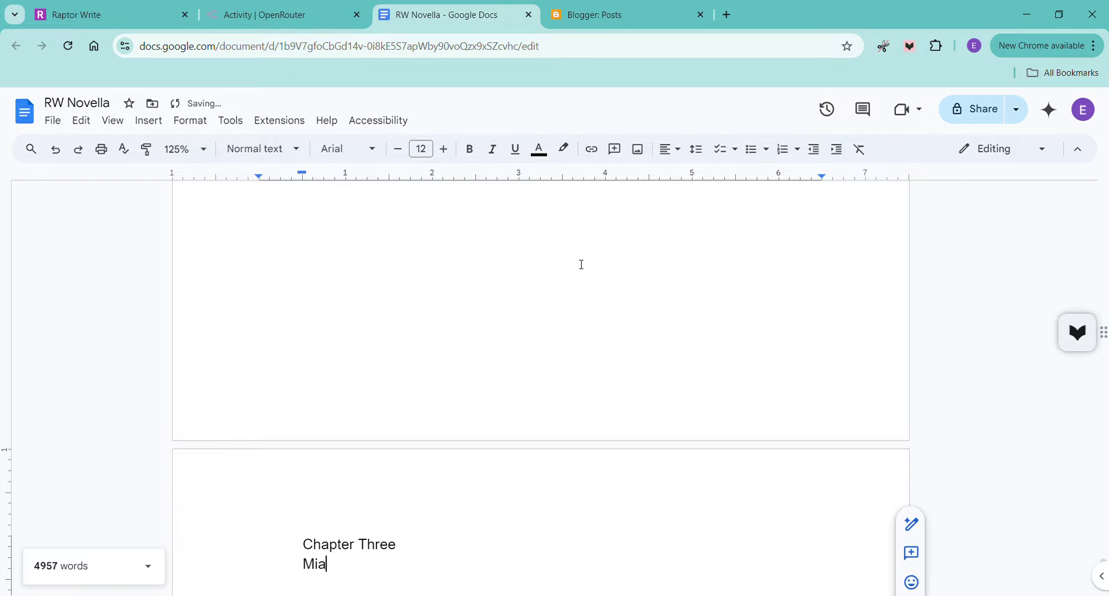
key(Return)
Add another page after Chapter Three with the heading "Chapter Four" and "Jake" beneath it.
key(ctrl+Return)
text(Chapt)
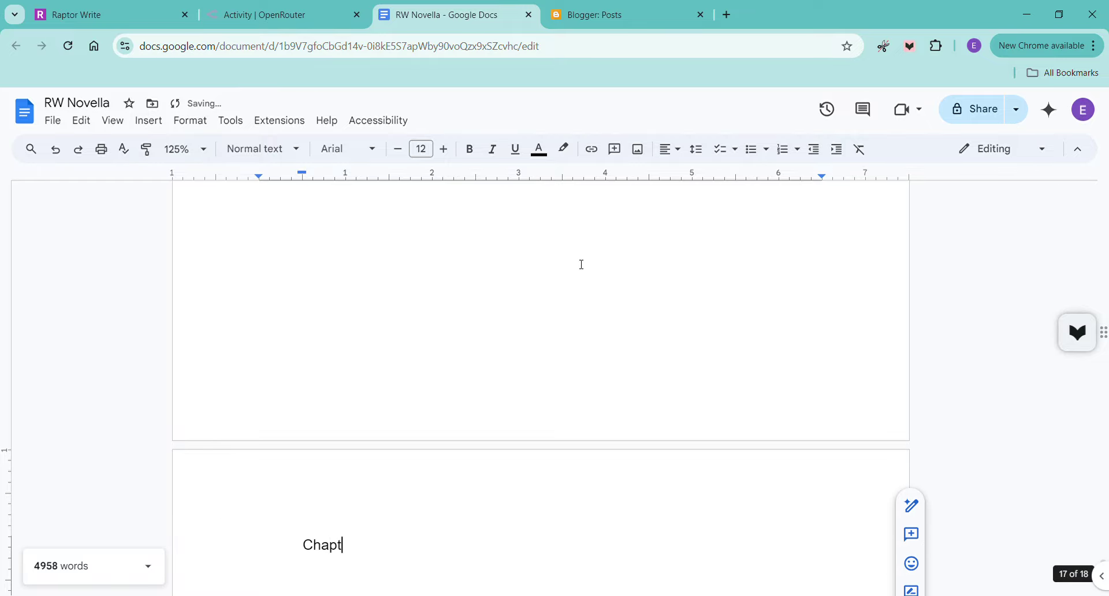
text(er Four)
key(Return)
key(ctrl+j)
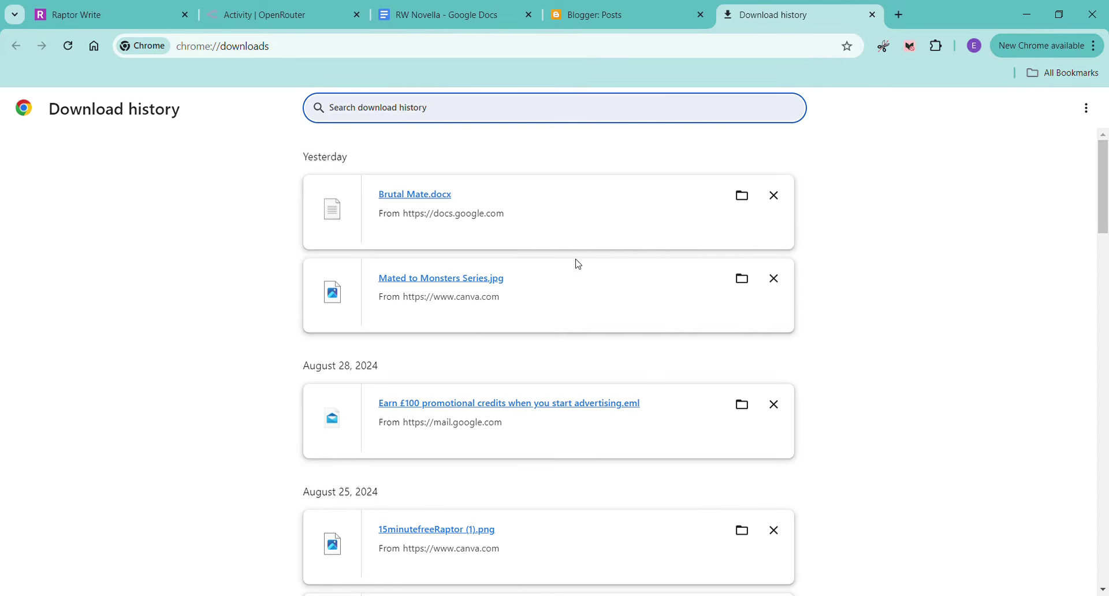
click(873, 16)
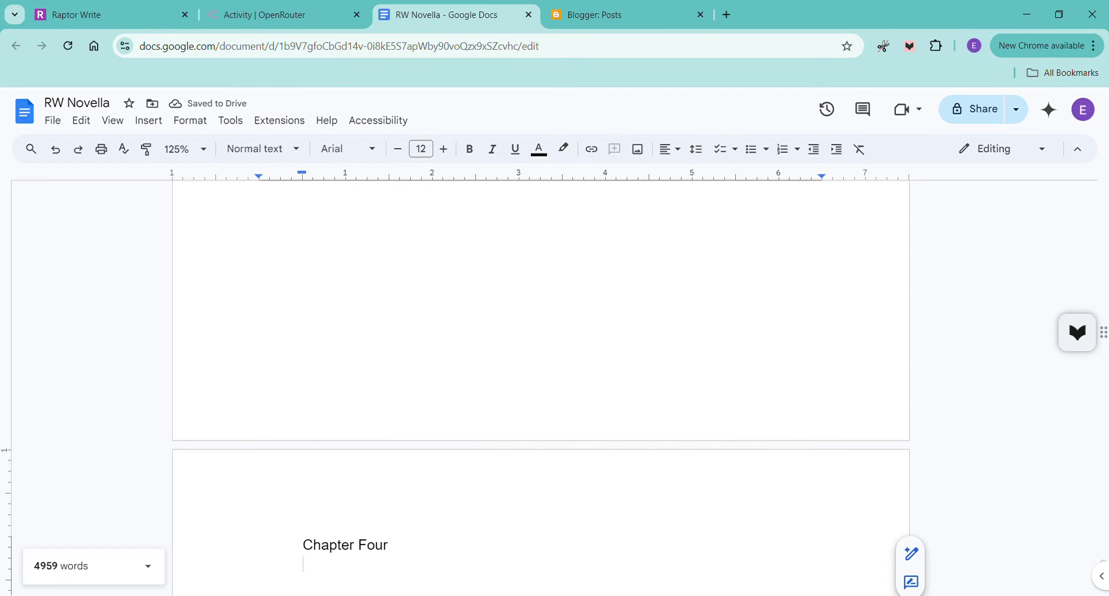
text(Ja)
key(BackSpace)
text(ake)
Add a page after Chapter Four with the heading "Chapter Five" and "Mia" beneath it.
key(ctrl+z)
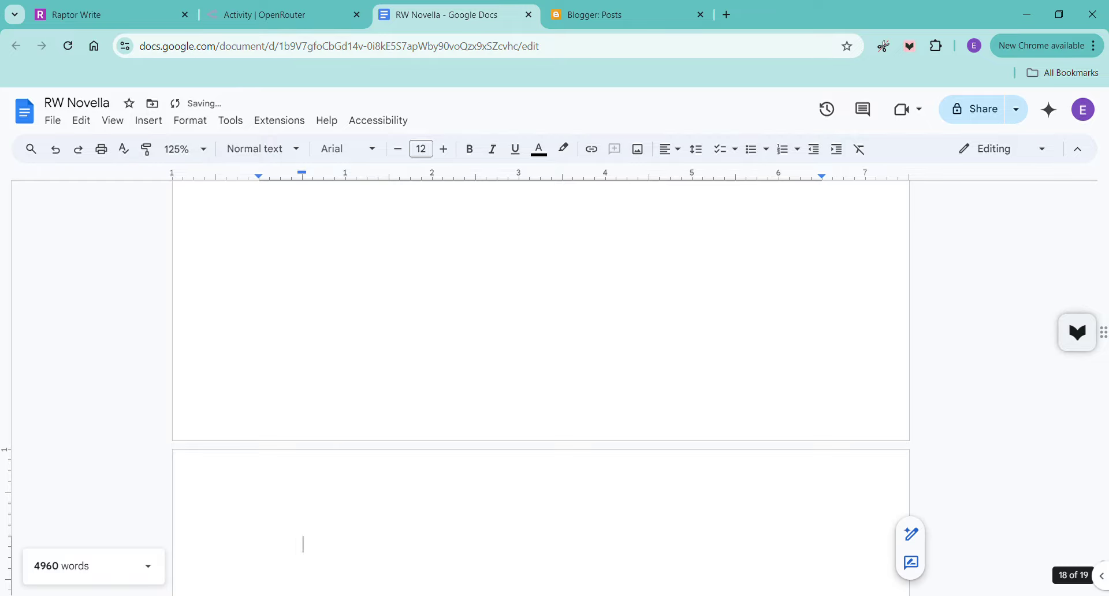
text(Chapter Five)
key(Return)
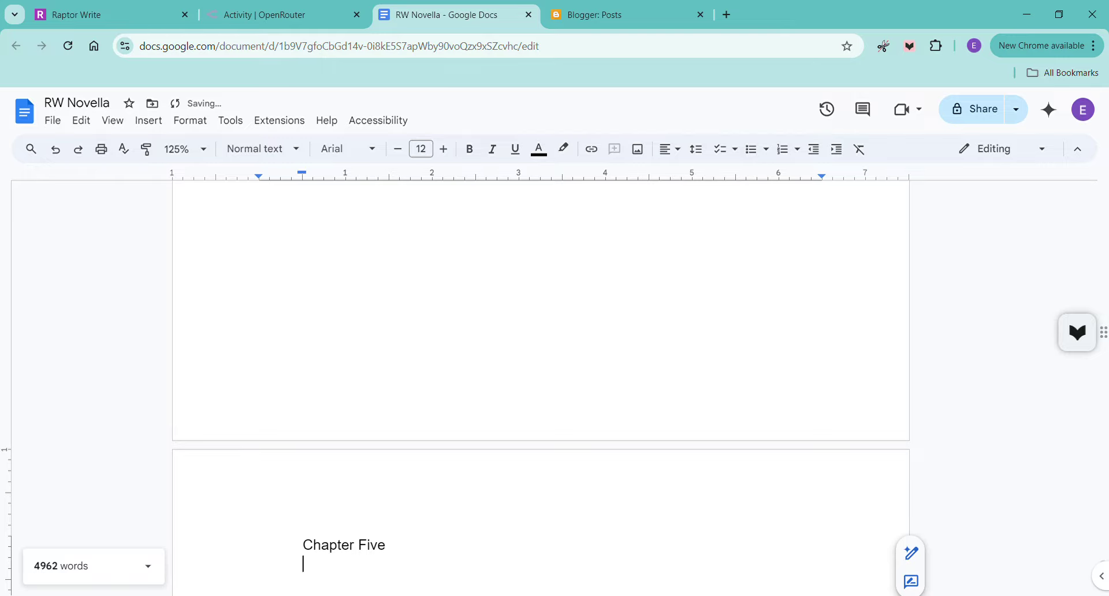
text(Mia)
key(Return)
Add a page after Chapter Five with the heading "Chapter Six" and "Jake" beneath it.
key(ctrl+Return)
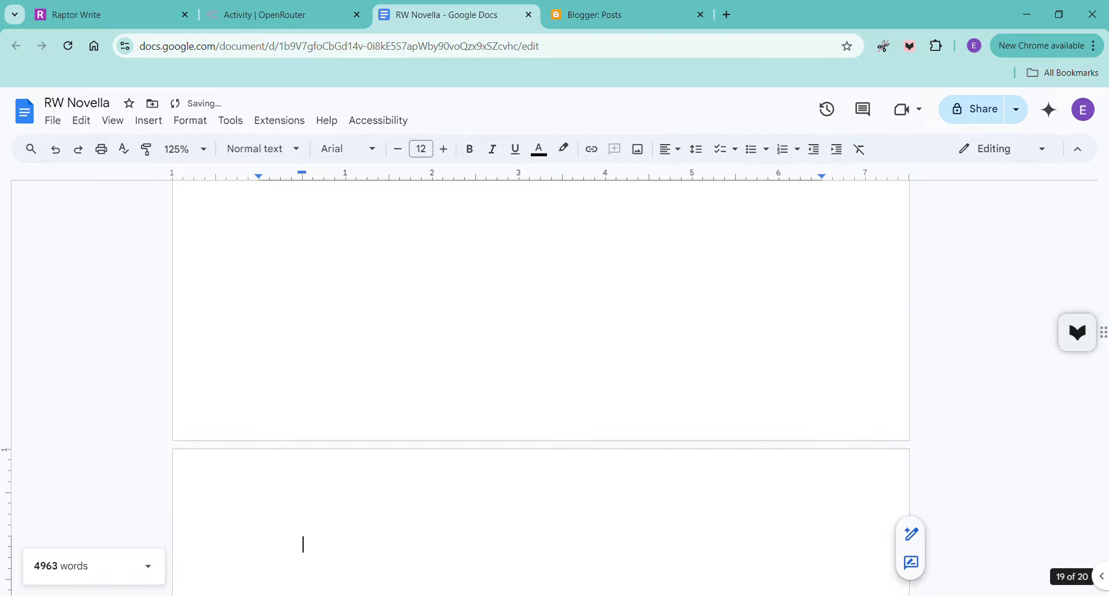
text(Chapter Six)
key(Return)
text(Jake)
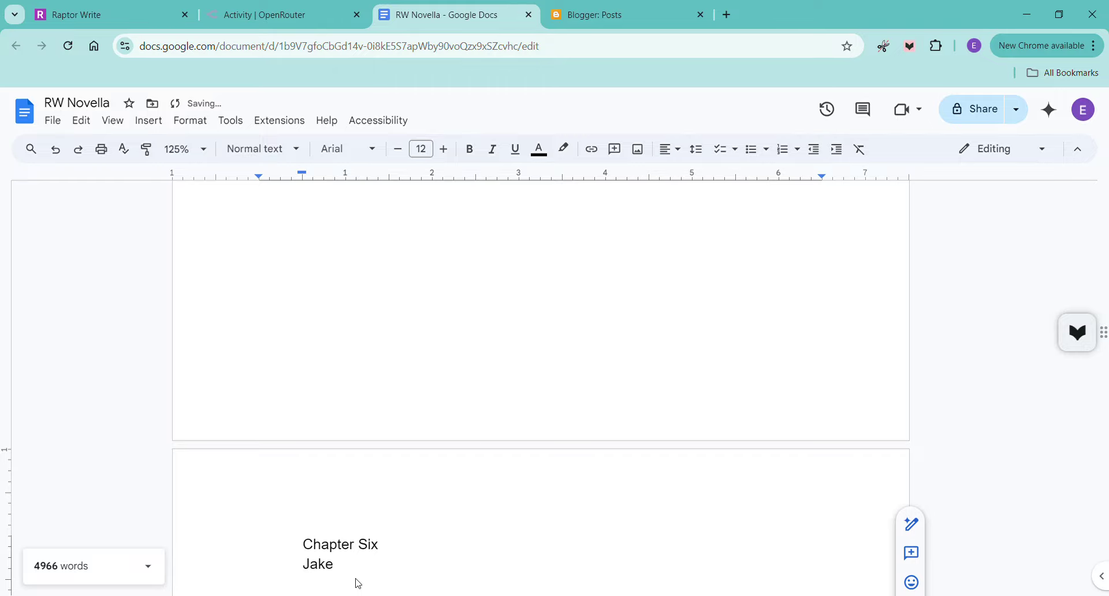
Return to the Chapter Three page and insert an empty line below "Mia".
scroll(599, 474, up, 15)
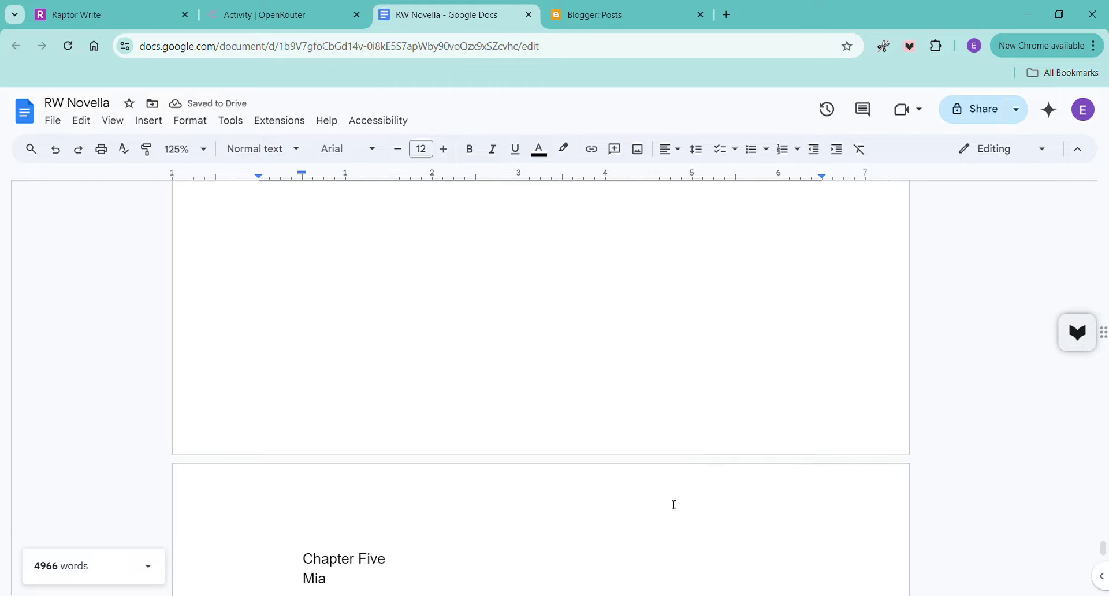
drag(1102, 540, 1100, 515)
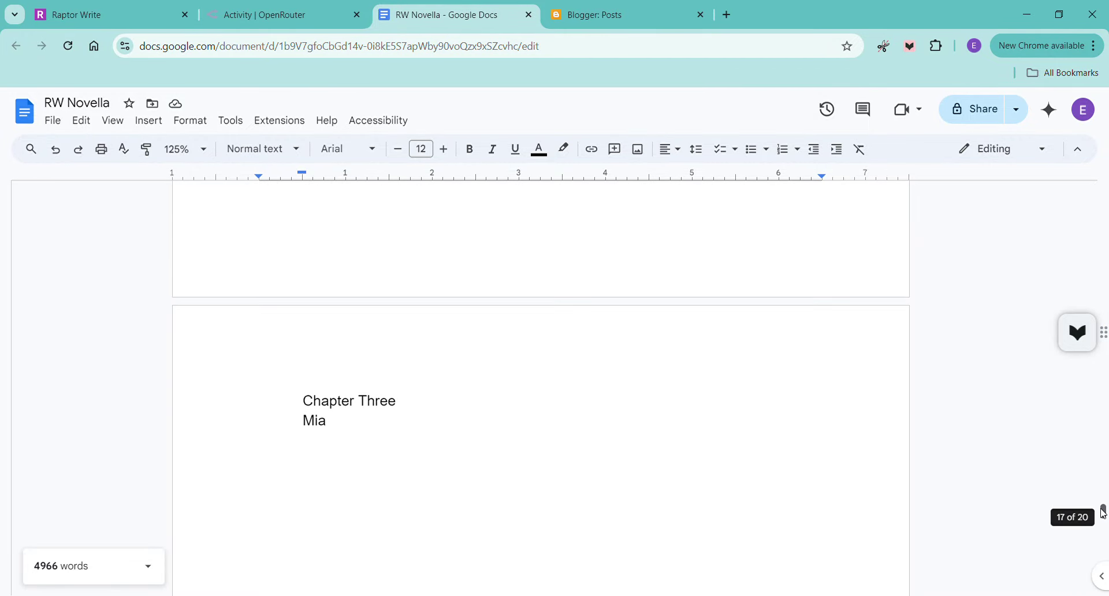
click(315, 476)
key(Return)
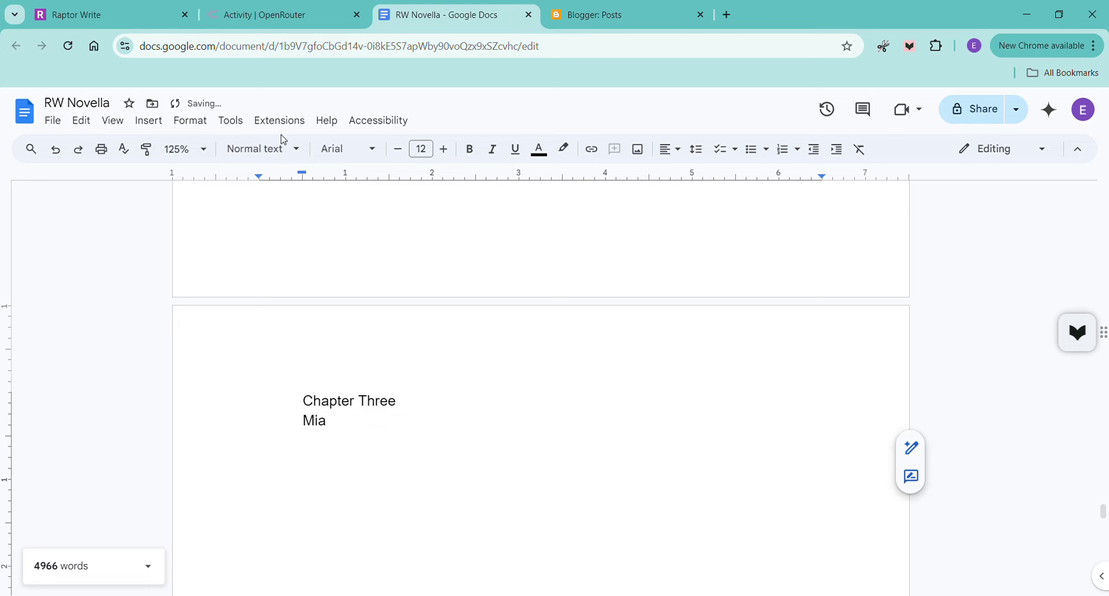
Switch to the OpenRouter activity page and refresh it to check the cost of the latest generation.
click(276, 22)
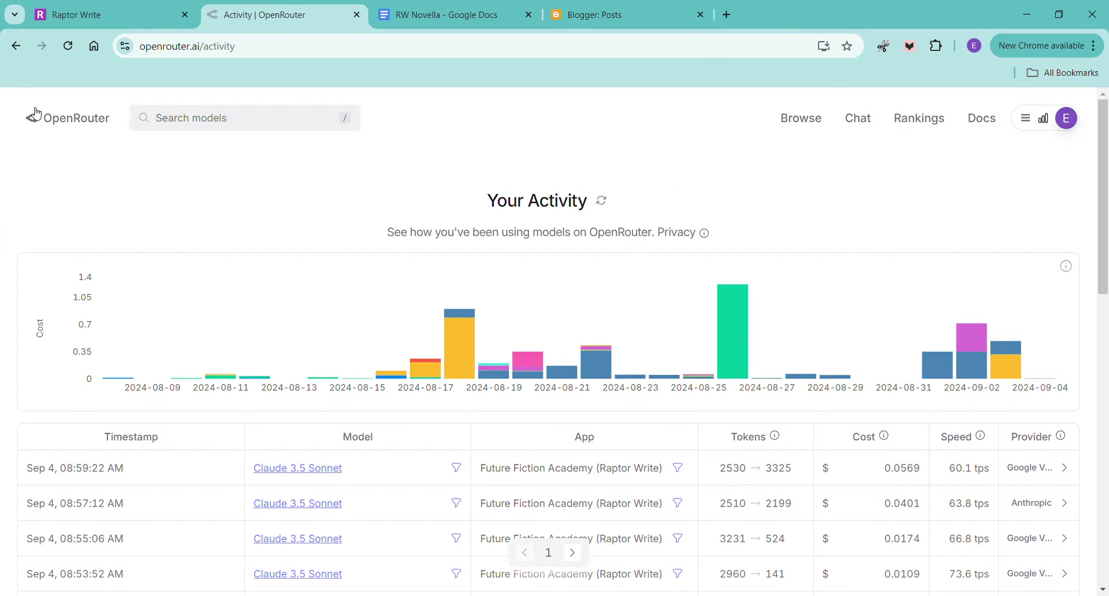
click(65, 49)
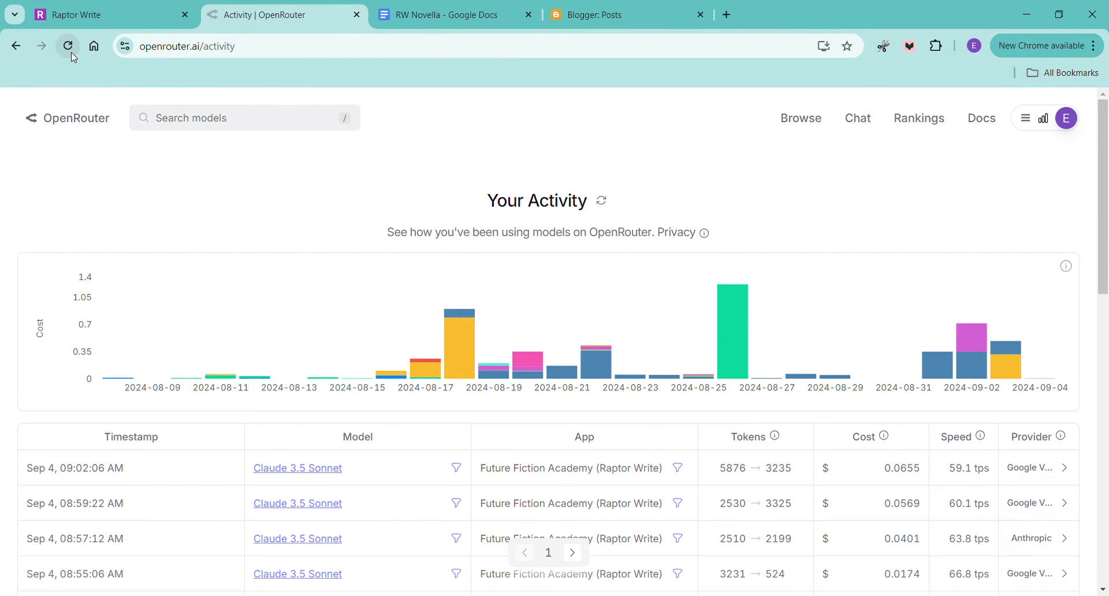
Switch to Raptor Write and review the chapter 3 outline in the Outline, Characters, Locations document.
click(70, 17)
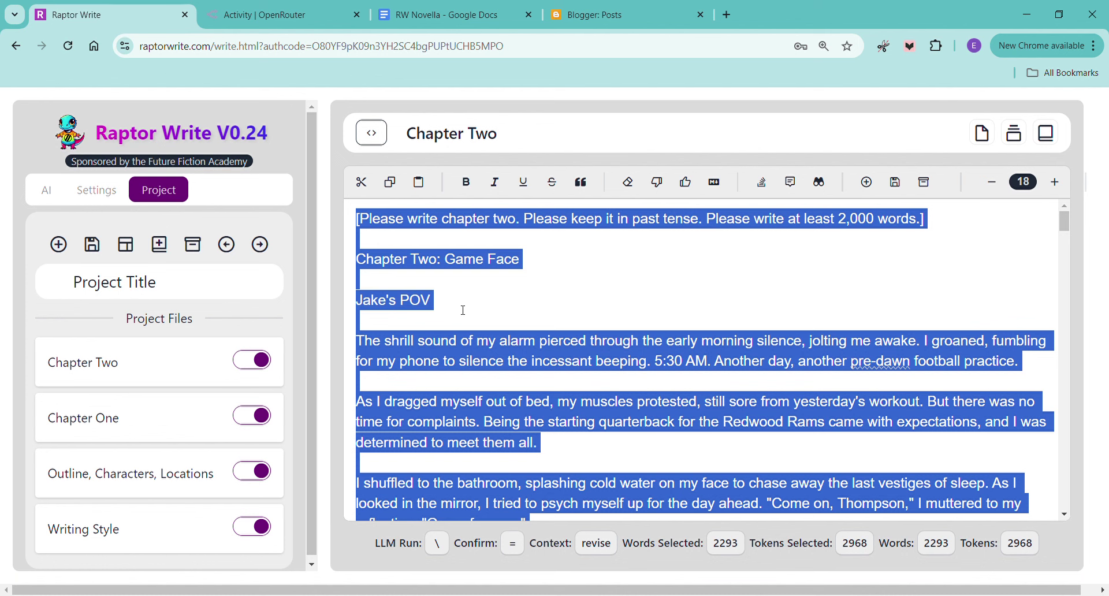
click(134, 478)
scroll(451, 409, down, 3)
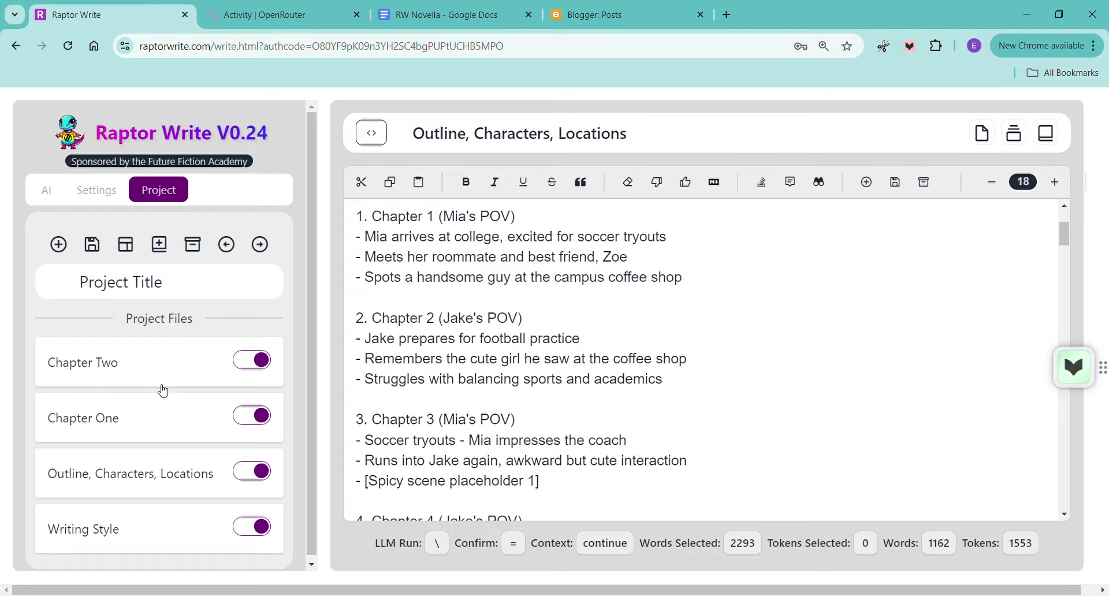
Add a new blank document to the project and move it above Chapter Two in the project files.
click(59, 244)
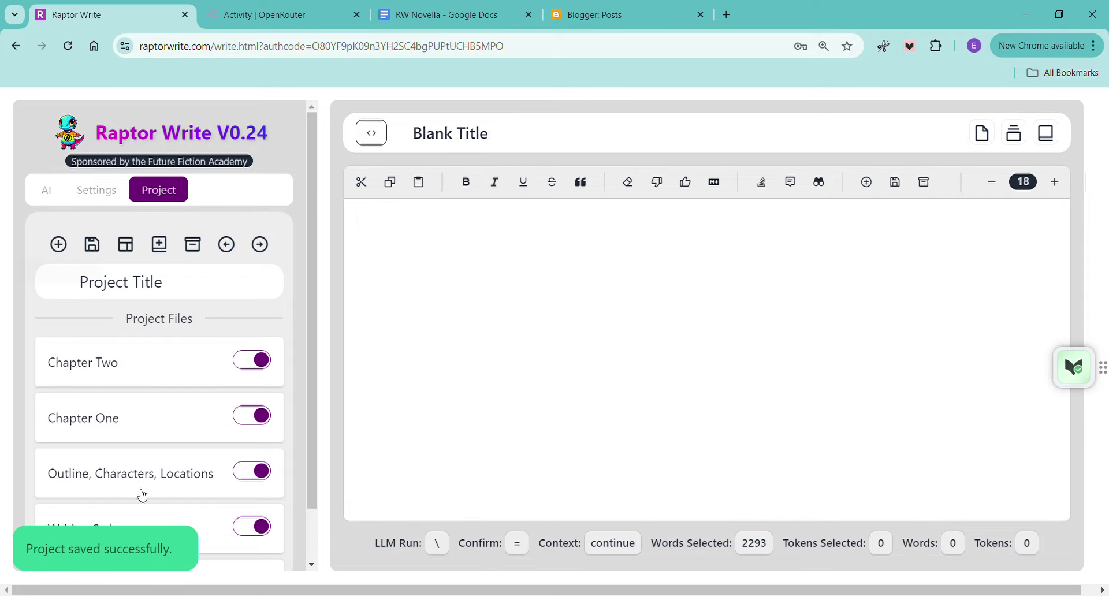
scroll(223, 542, down, 1)
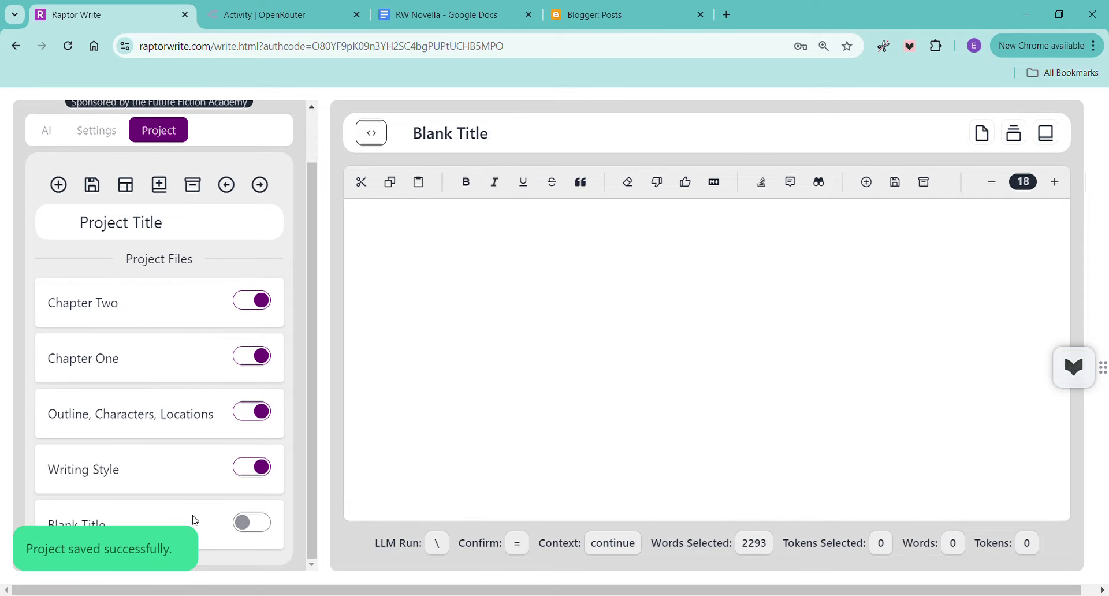
drag(194, 521, 153, 317)
click(163, 528)
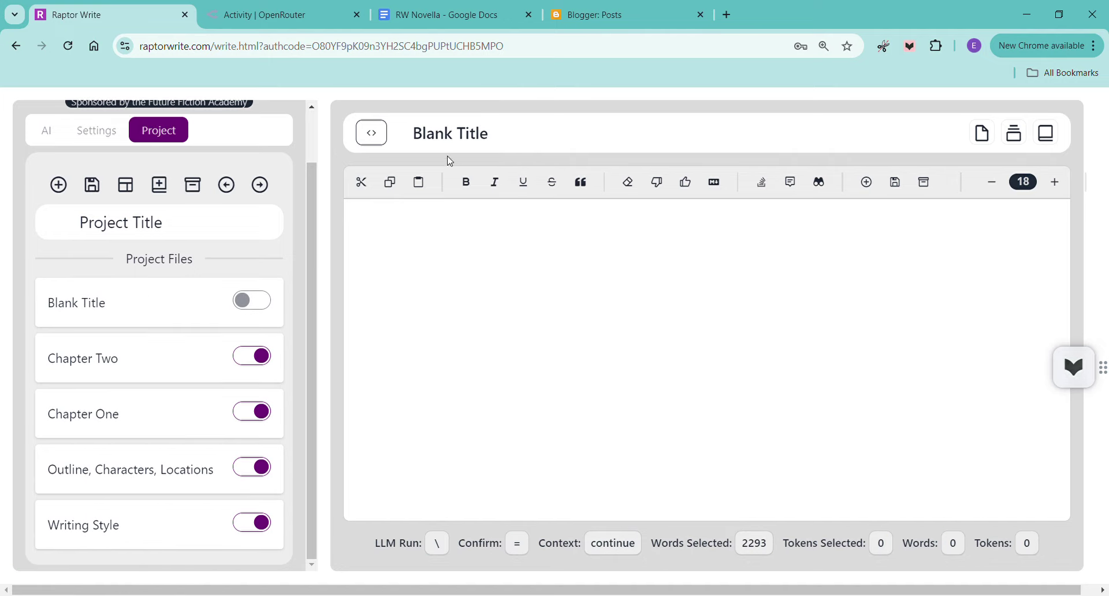
Rename the blank document "Chapter Three", include it in the prompt, and place the cursor in its empty body.
click(461, 136)
triple_click(460, 138)
text(Chapter Three)
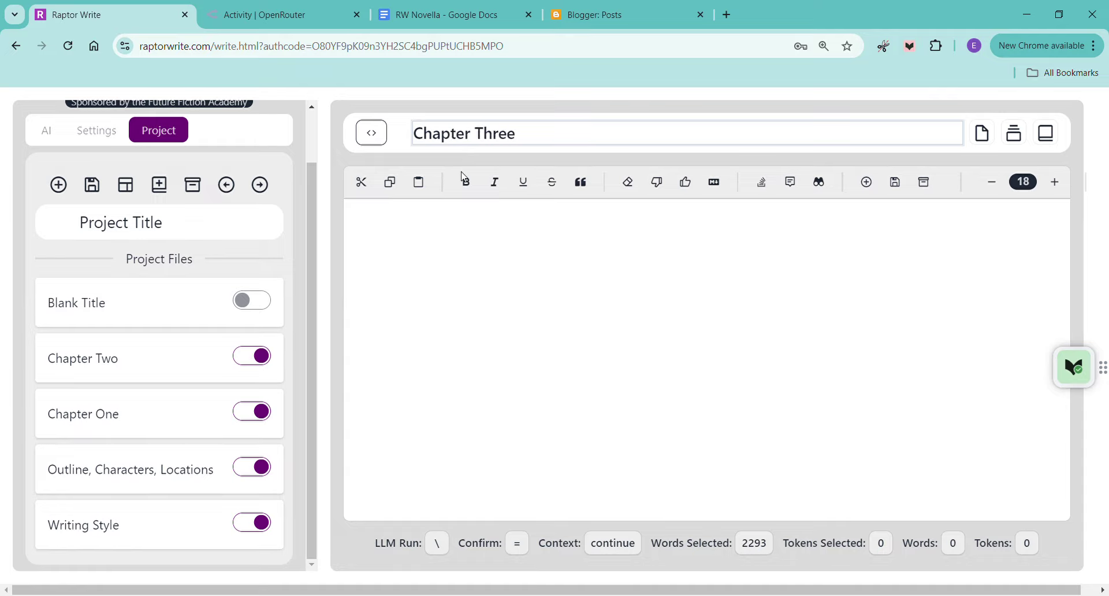
key(Return)
click(262, 301)
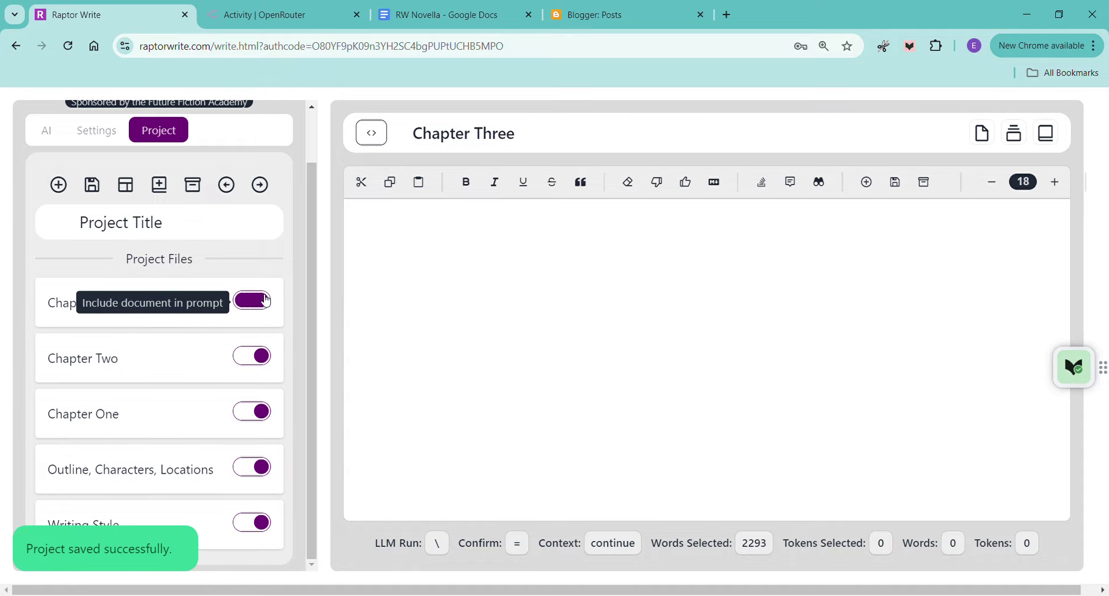
click(478, 315)
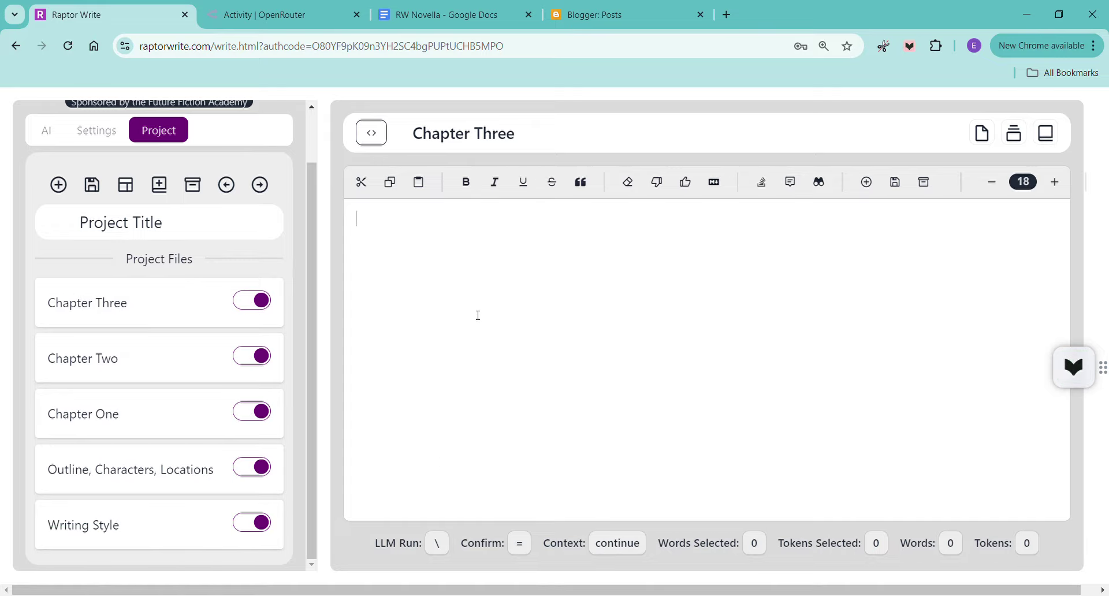
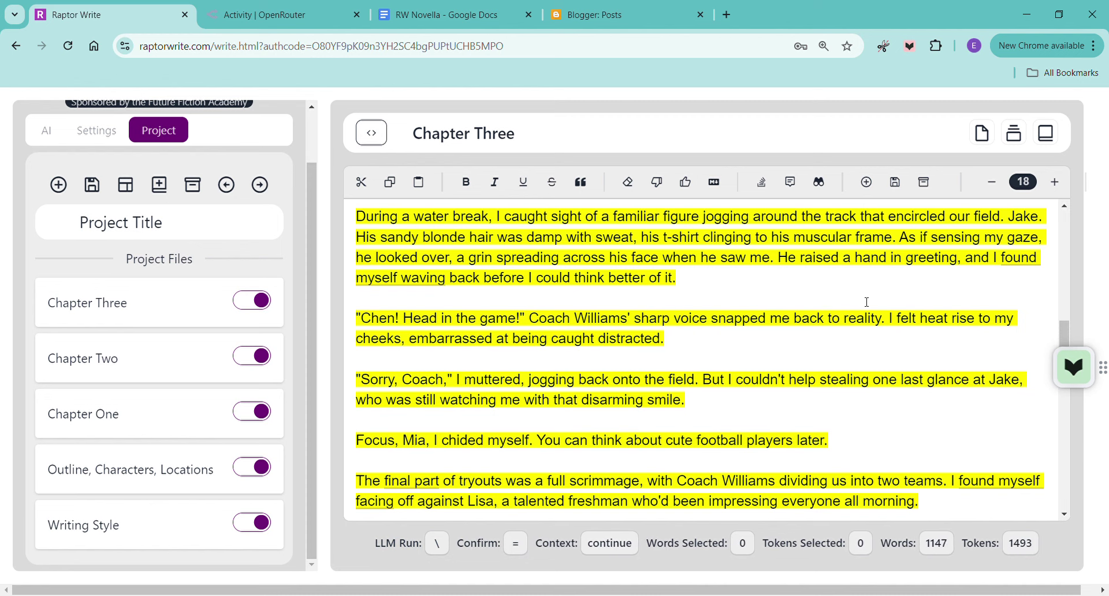
Read through the generated Chapter Three text in the editor.
scroll(872, 304, down, 4)
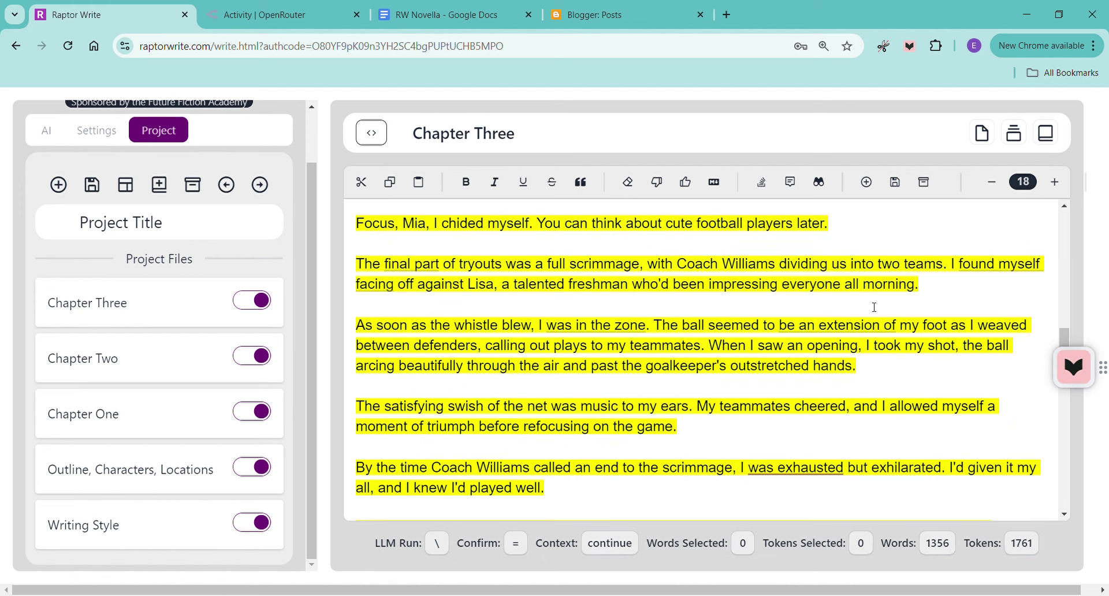
scroll(874, 307, down, 6)
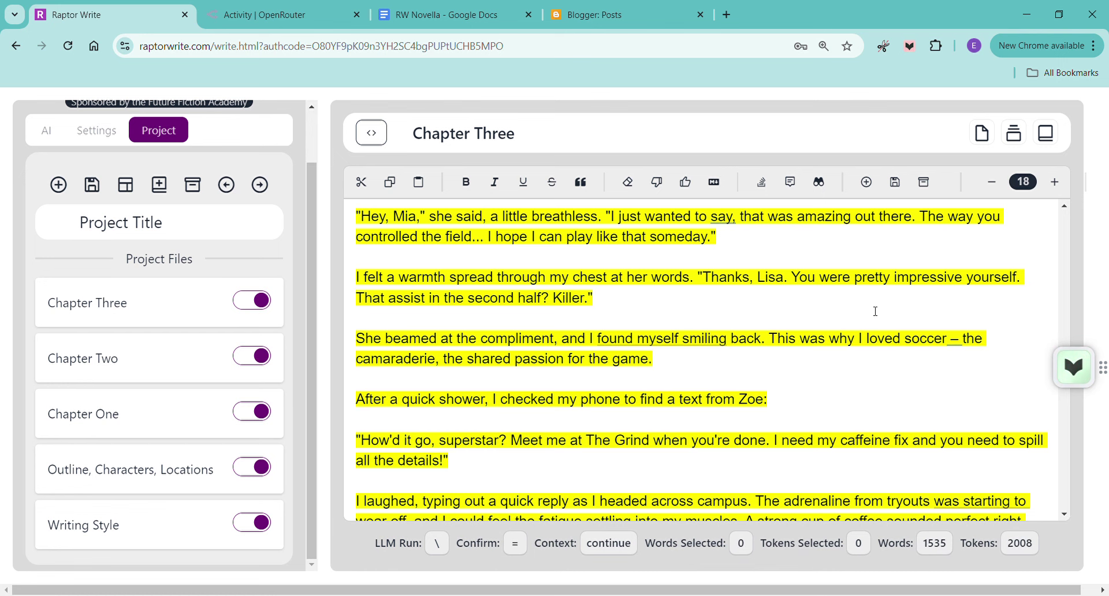
scroll(875, 312, down, 5)
scroll(876, 312, down, 5)
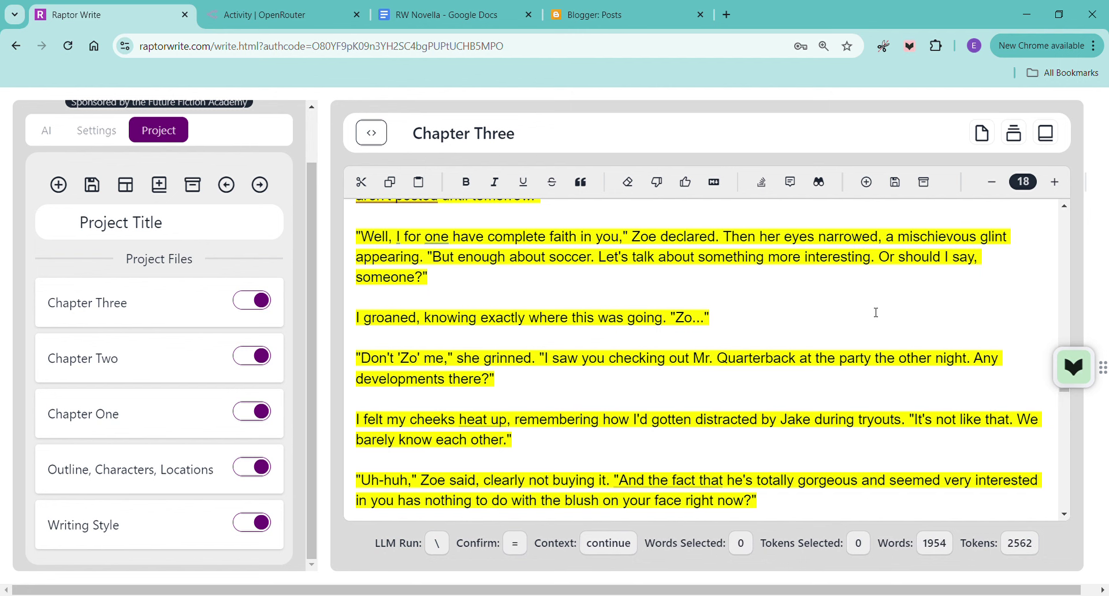
scroll(876, 313, down, 1)
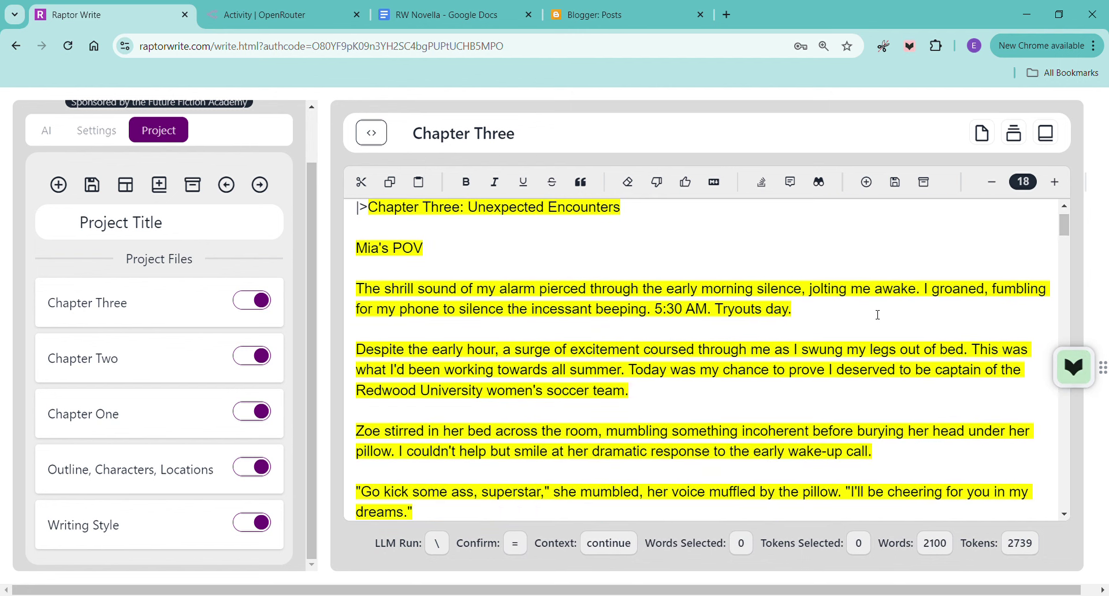
Read the generated Chapter Three through to its end and accept the generated text.
scroll(878, 314, down, 15)
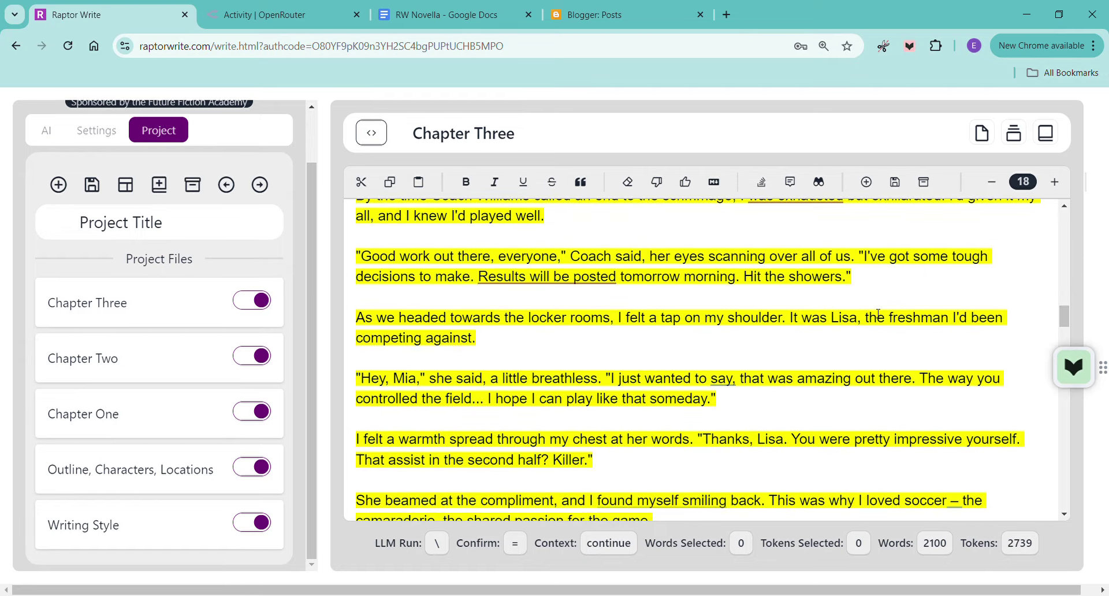
scroll(878, 315, down, 15)
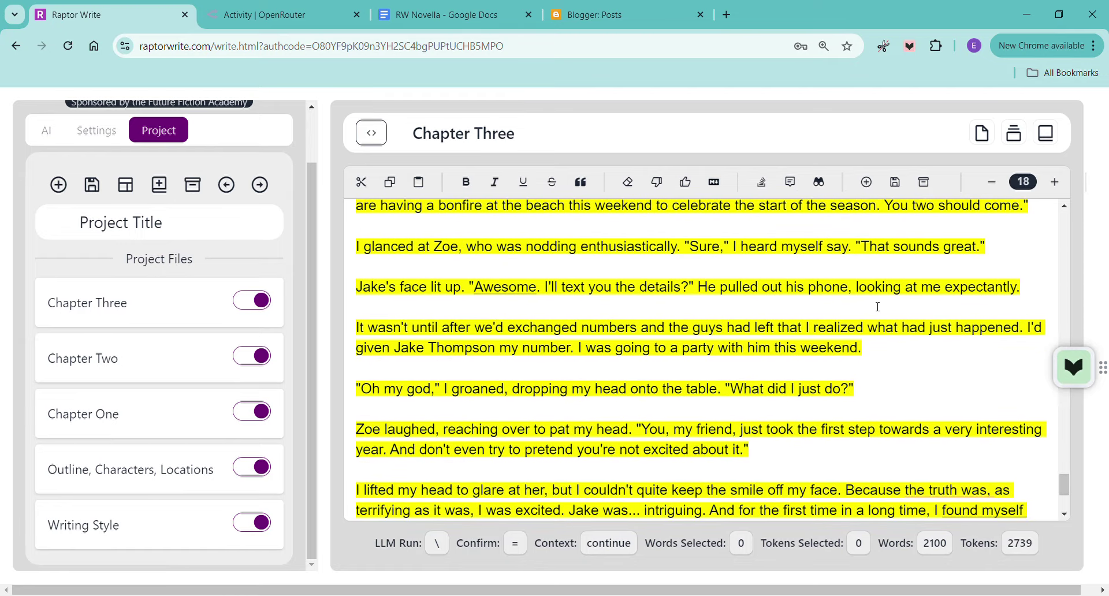
scroll(877, 307, down, 4)
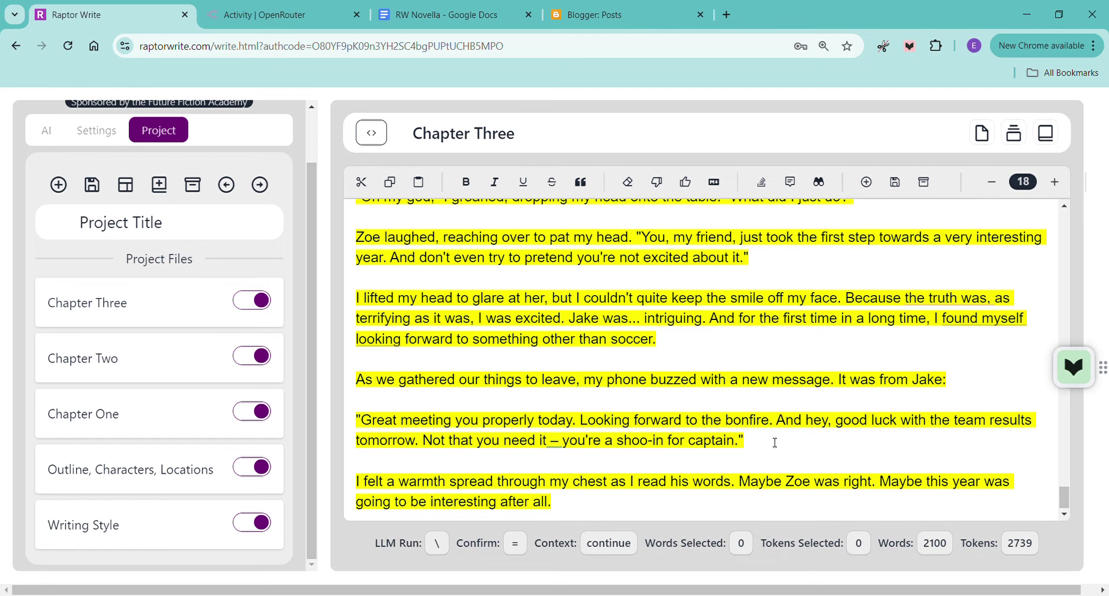
click(693, 190)
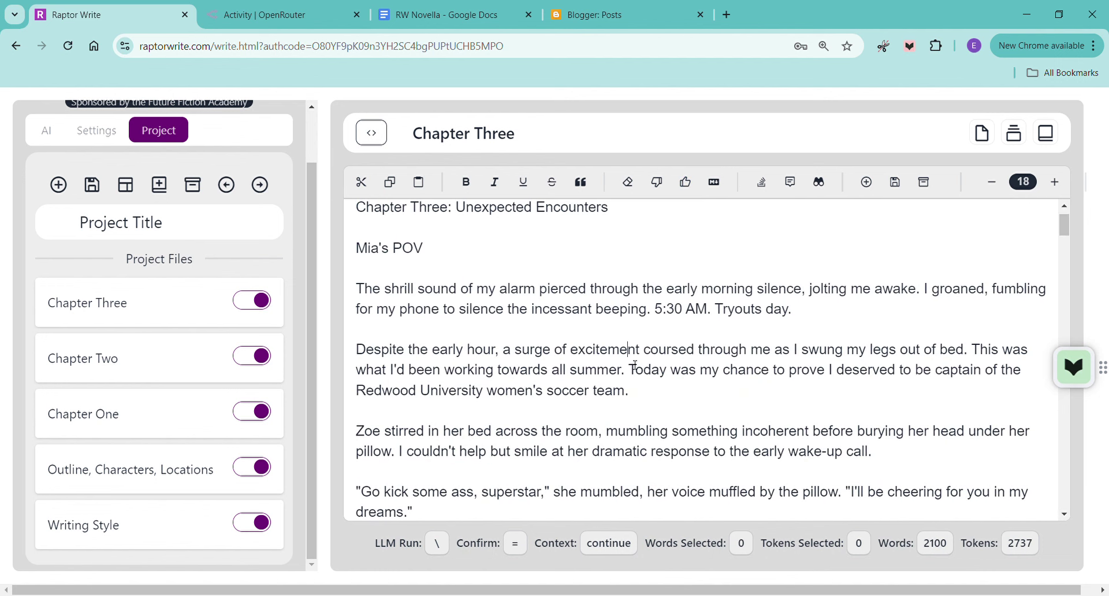
Copy the whole Chapter Three document and paste it without formatting under the Chapter Three heading in the RW Novella Google Doc.
key(ctrl+a)
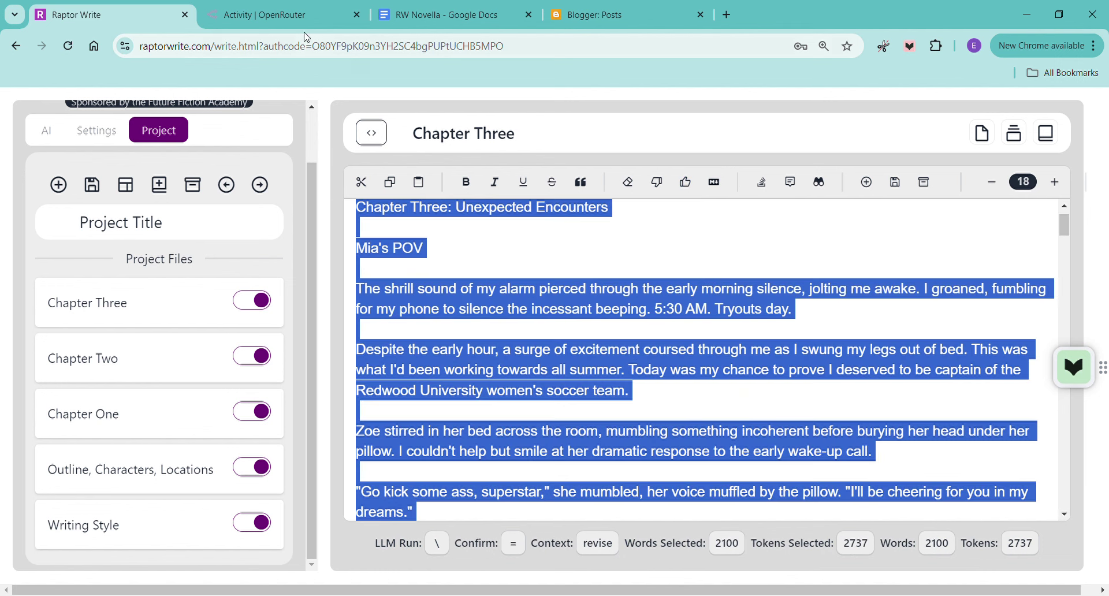
click(444, 15)
right_click(322, 459)
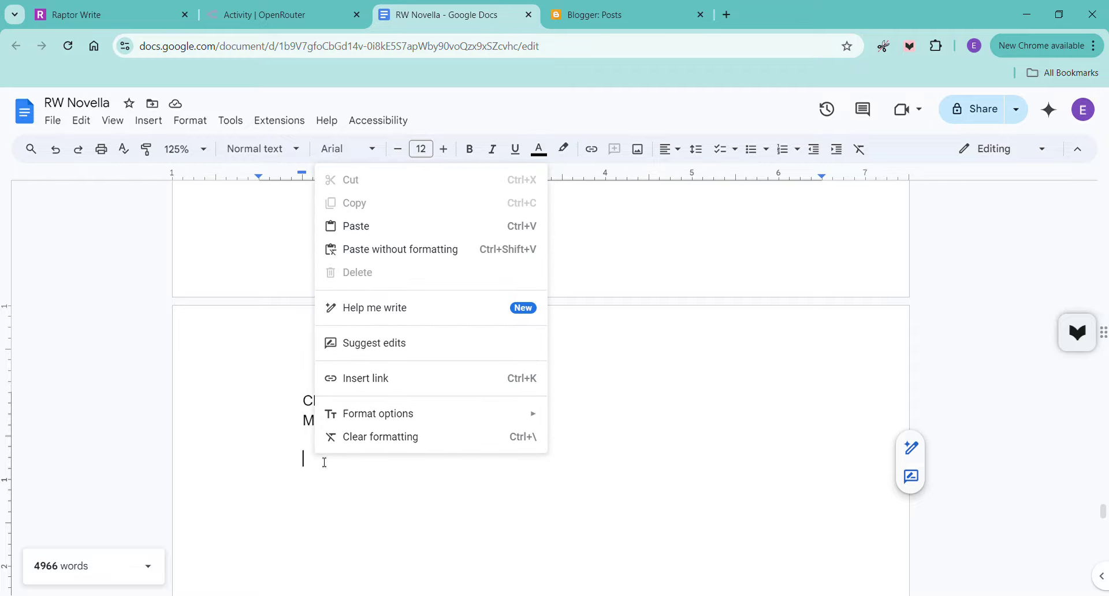
click(404, 253)
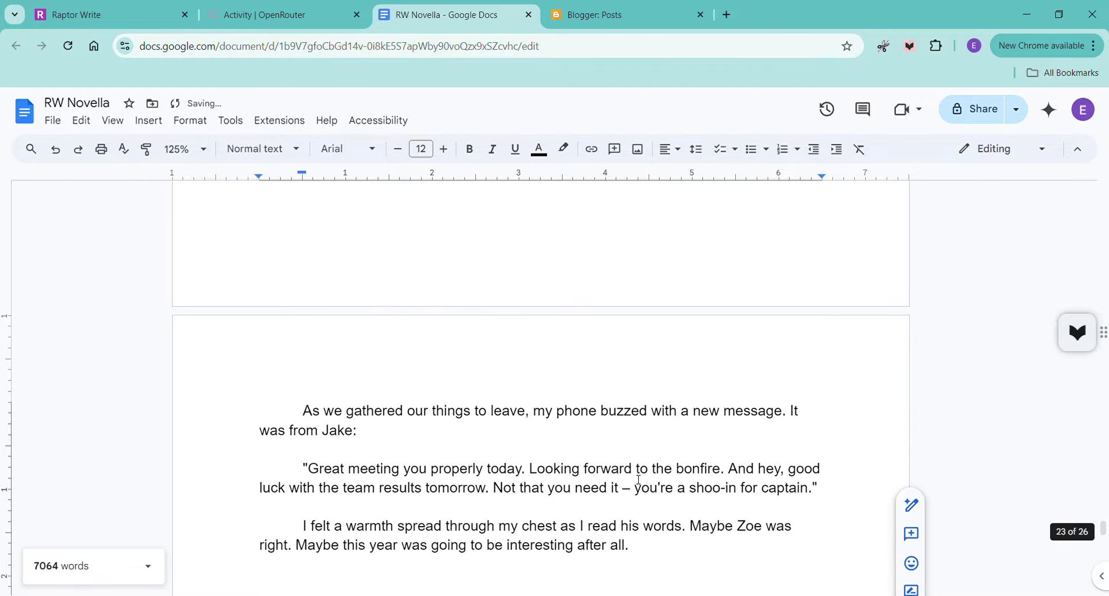
Add two line breaks after "Jake" under the Chapter Four heading.
scroll(635, 467, down, 10)
click(304, 381)
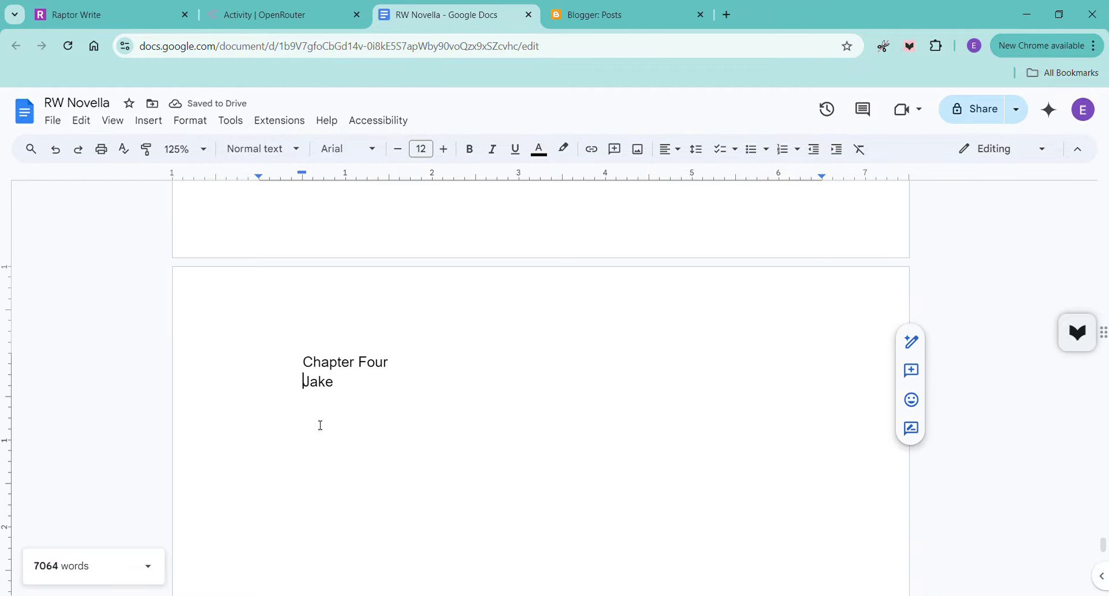
click(378, 391)
key(Return)
key(Return)
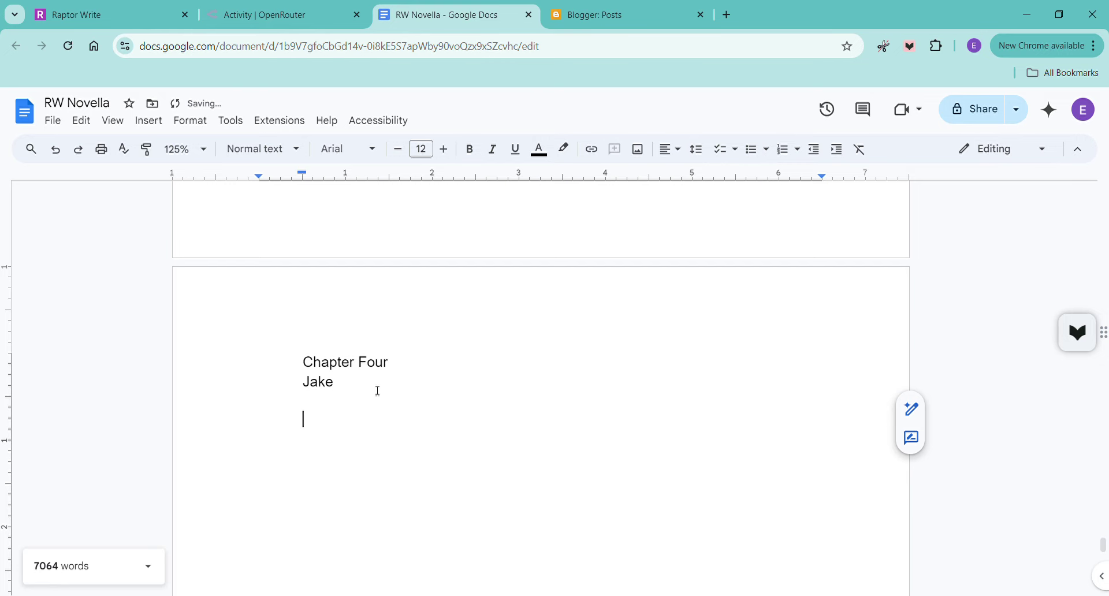
In Raptor Write, exclude Chapter One from the prompt and add a new blank document above Chapter Three, included in the prompt.
click(161, 16)
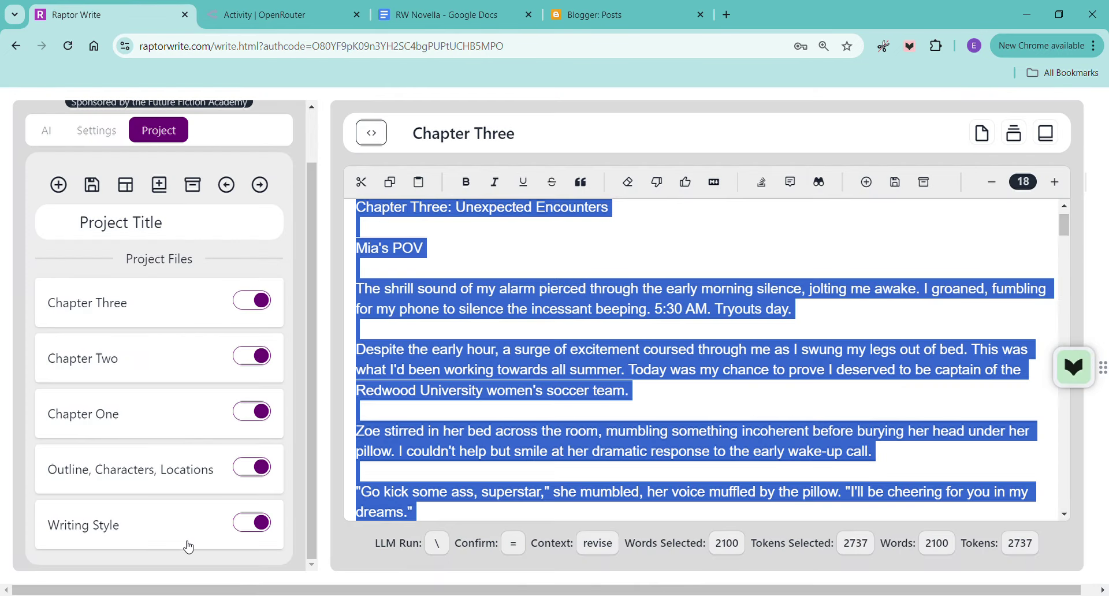
click(251, 412)
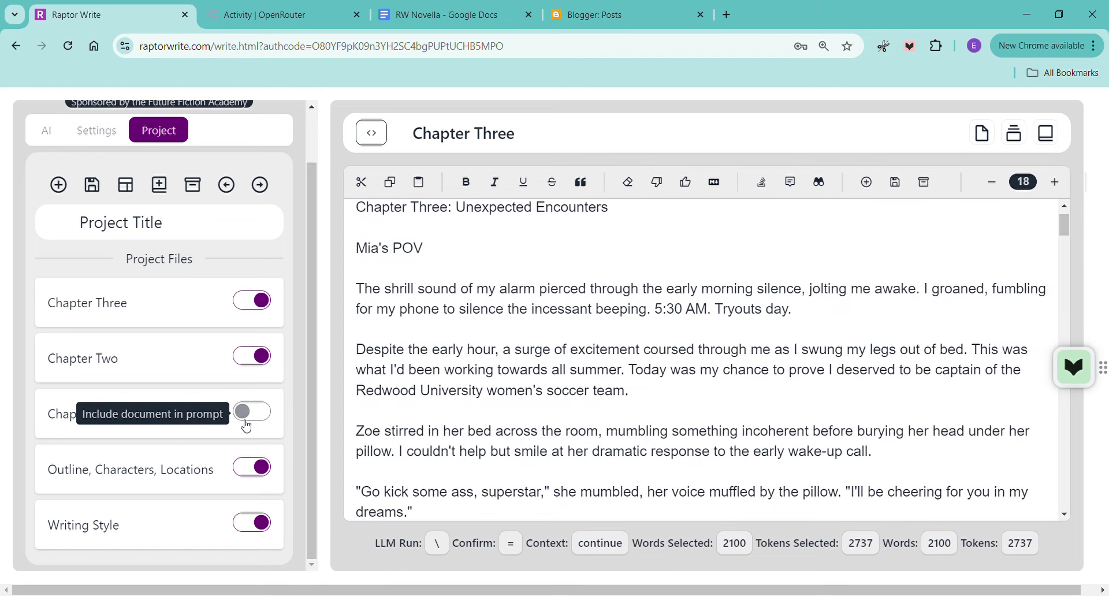
click(58, 185)
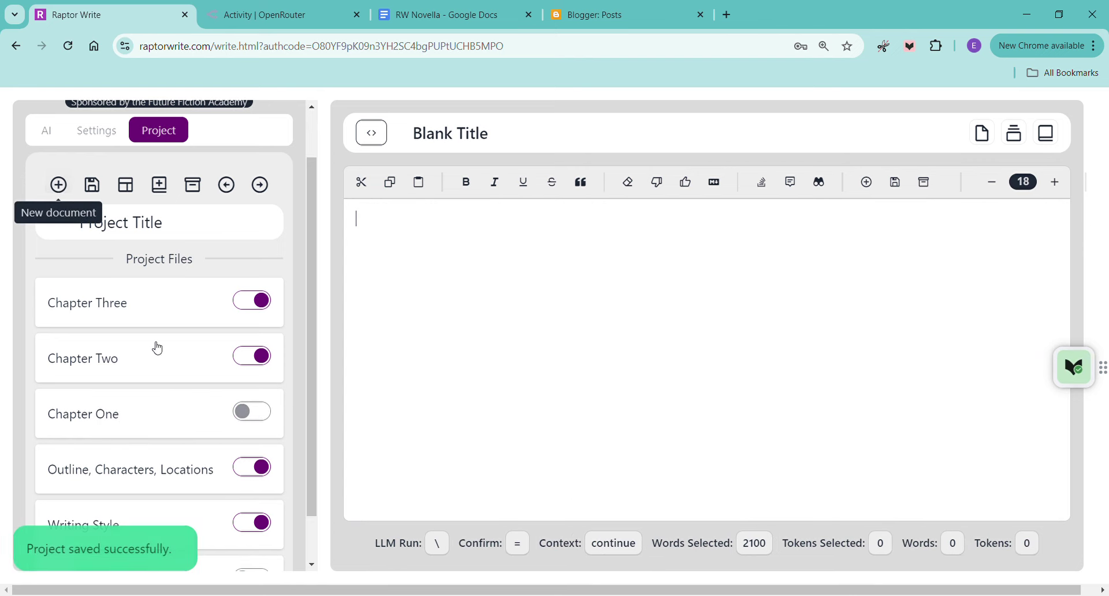
scroll(199, 464, down, 1)
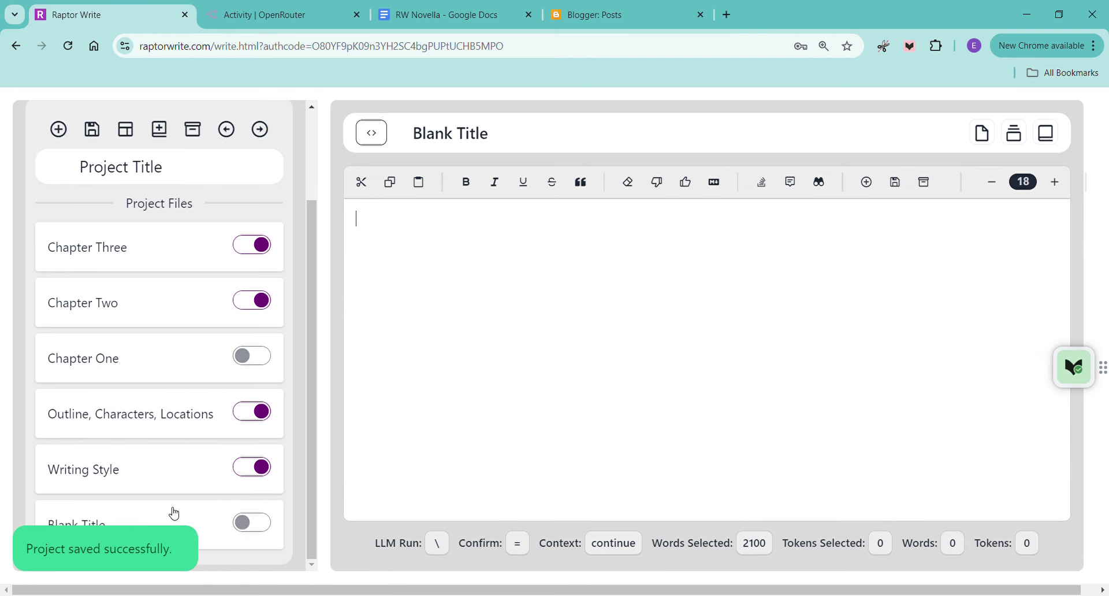
click(251, 244)
Rename the blank document "Chapter Four" and place the cursor in its empty body.
click(459, 134)
triple_click(458, 133)
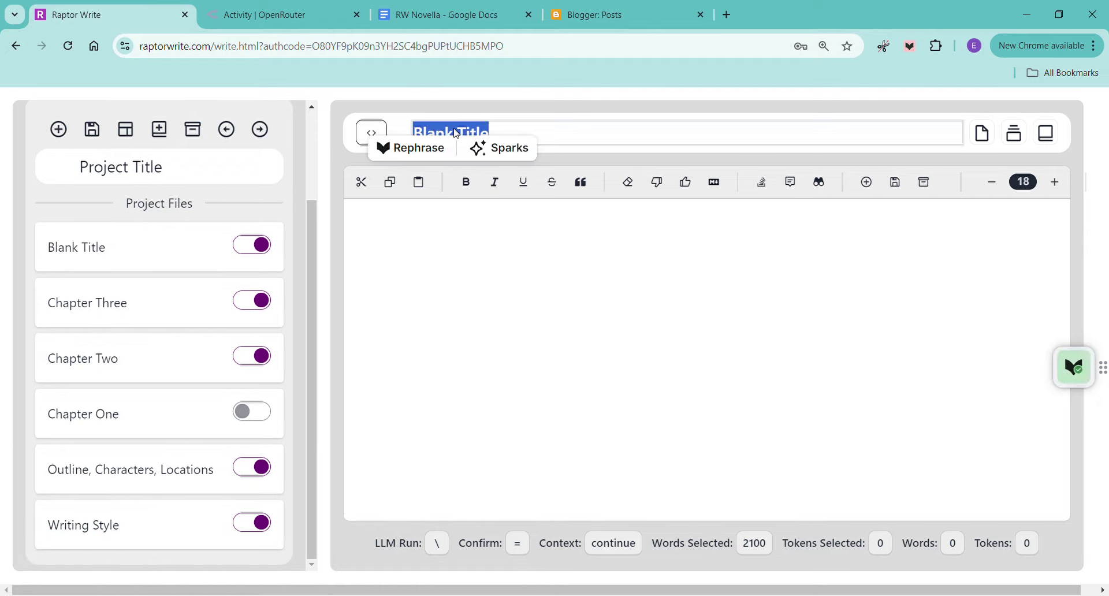
text(Chapter Four)
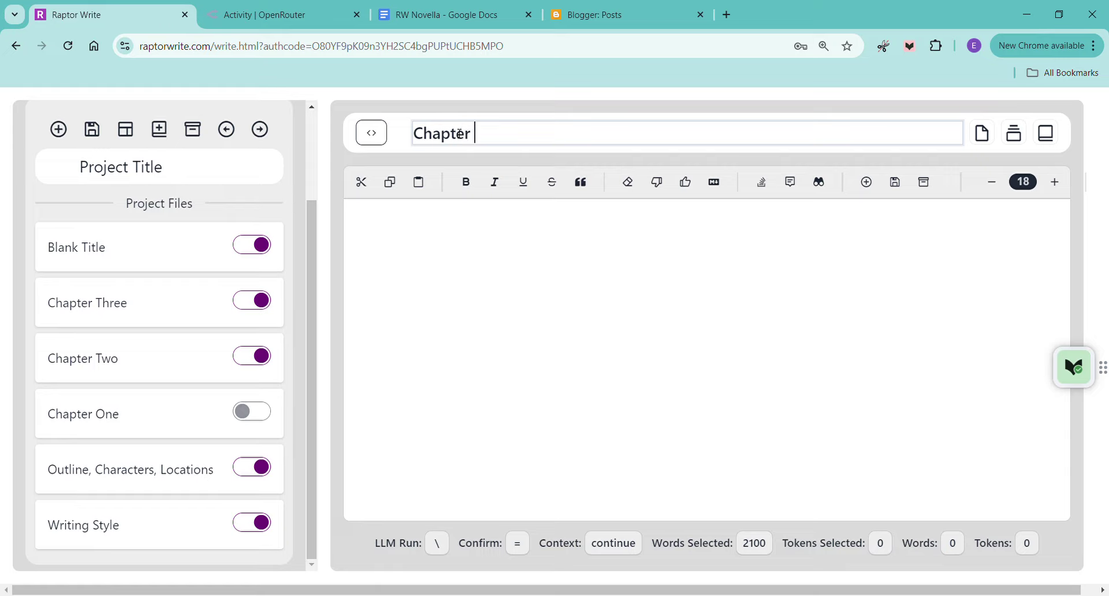
click(491, 305)
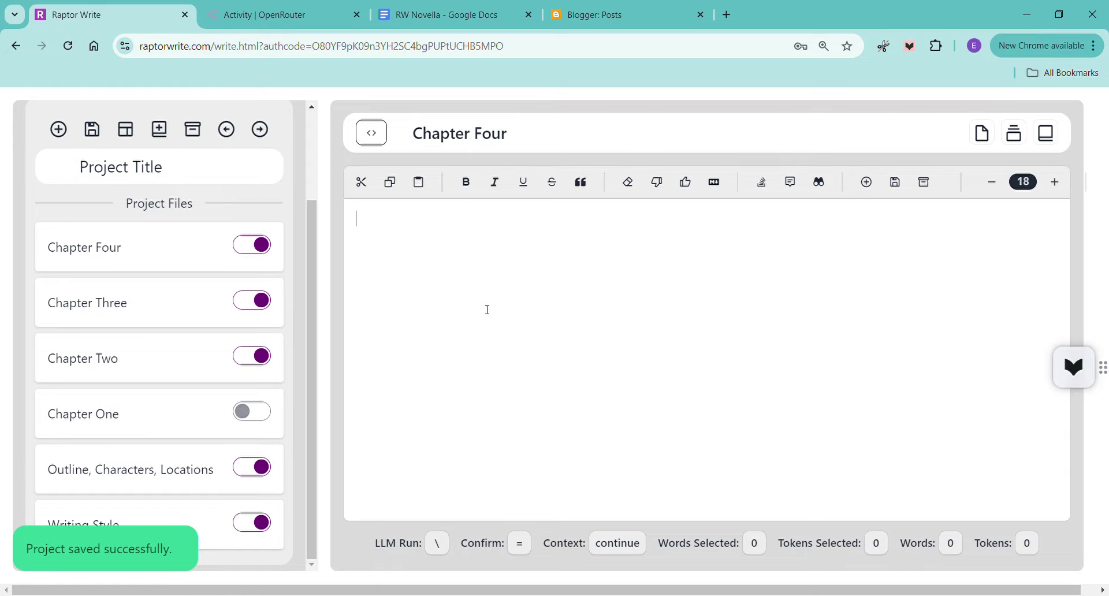
Enter the prompt "[Please write chapter four, please make it at least 2,000 words]" and generate the chapter below it with the Continue action.
text([Please)
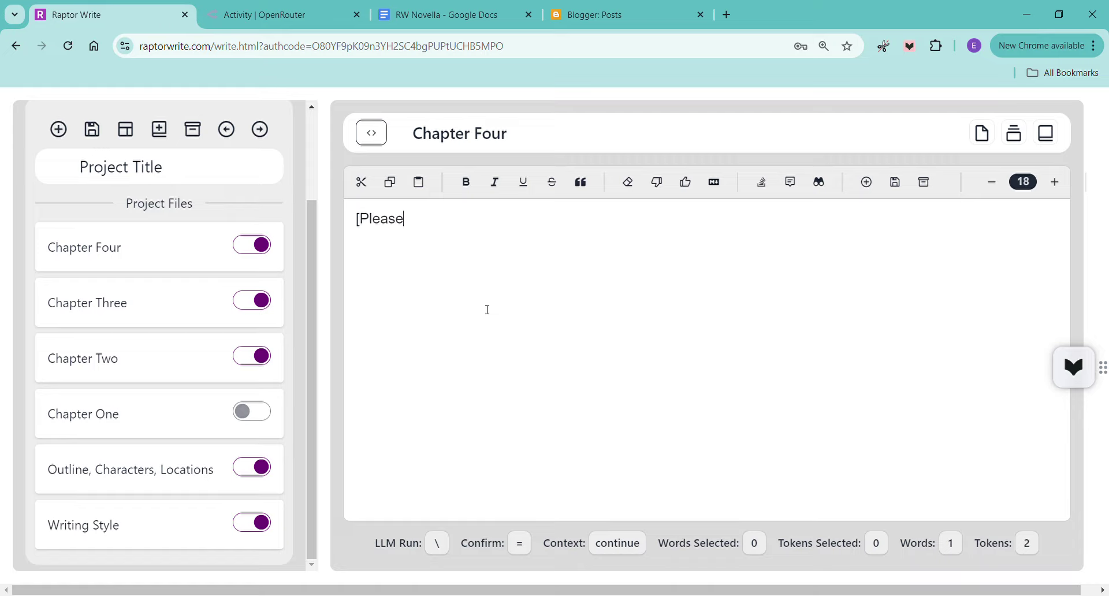
text( write chapter fo)
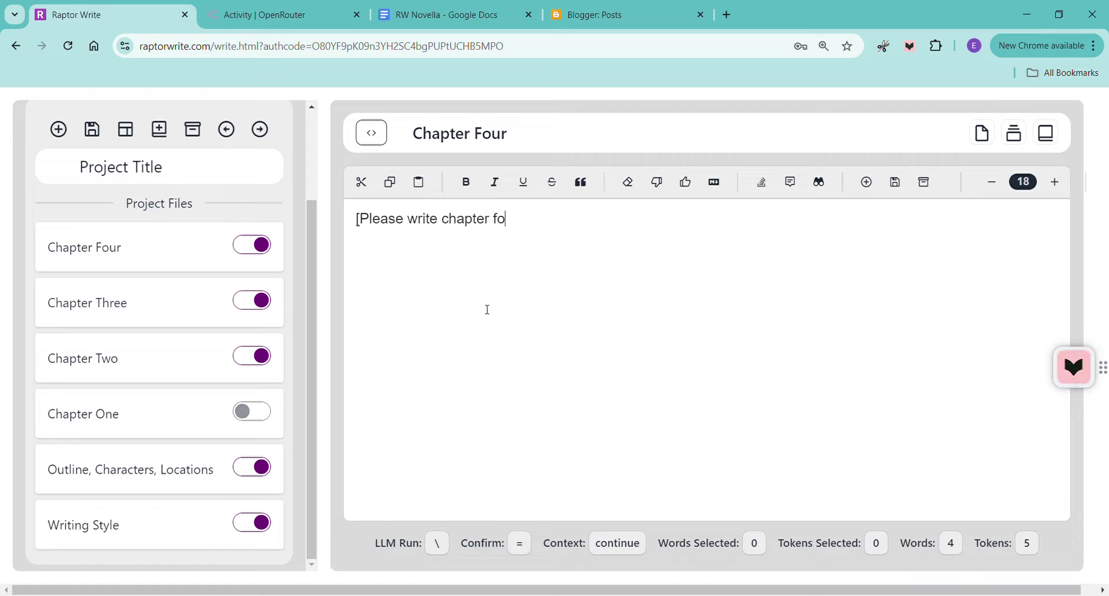
text(ur, please make it at least 3)
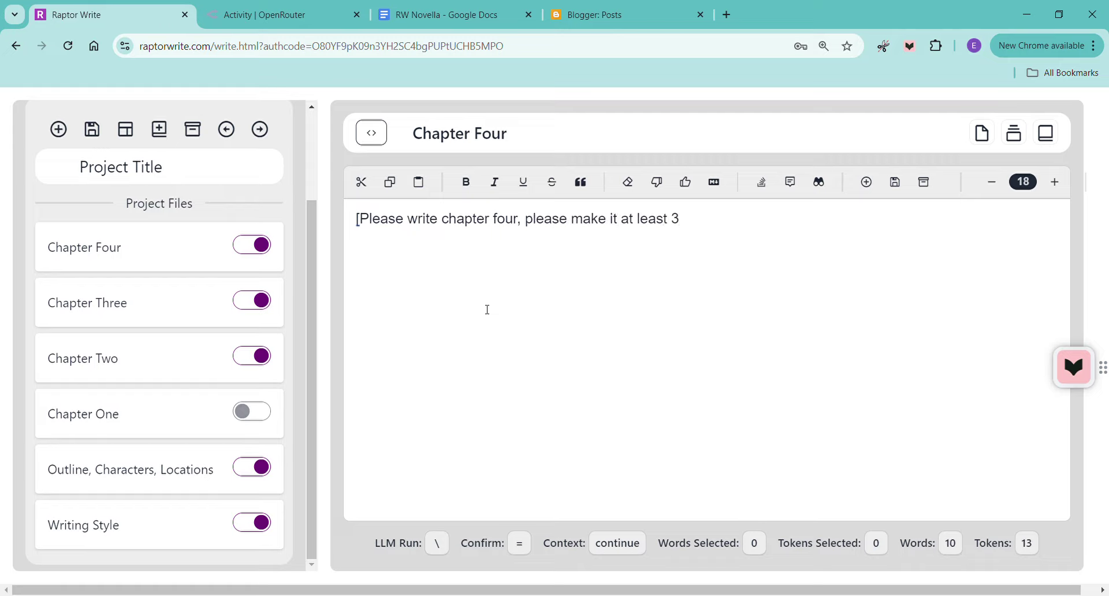
key(BackSpace)
text(2,000 words)
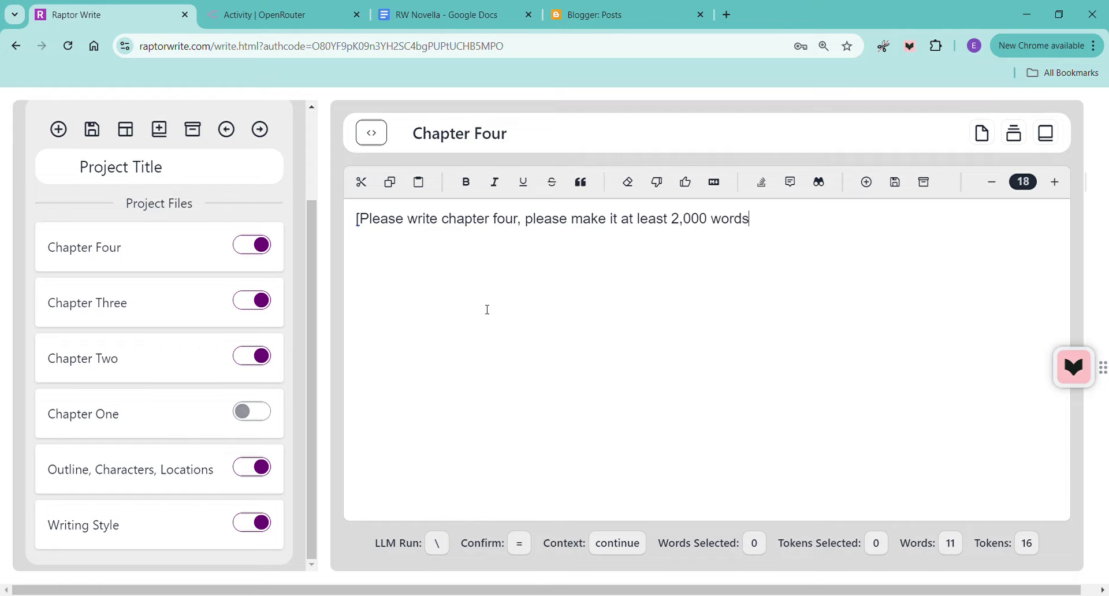
text(])
right_click(366, 263)
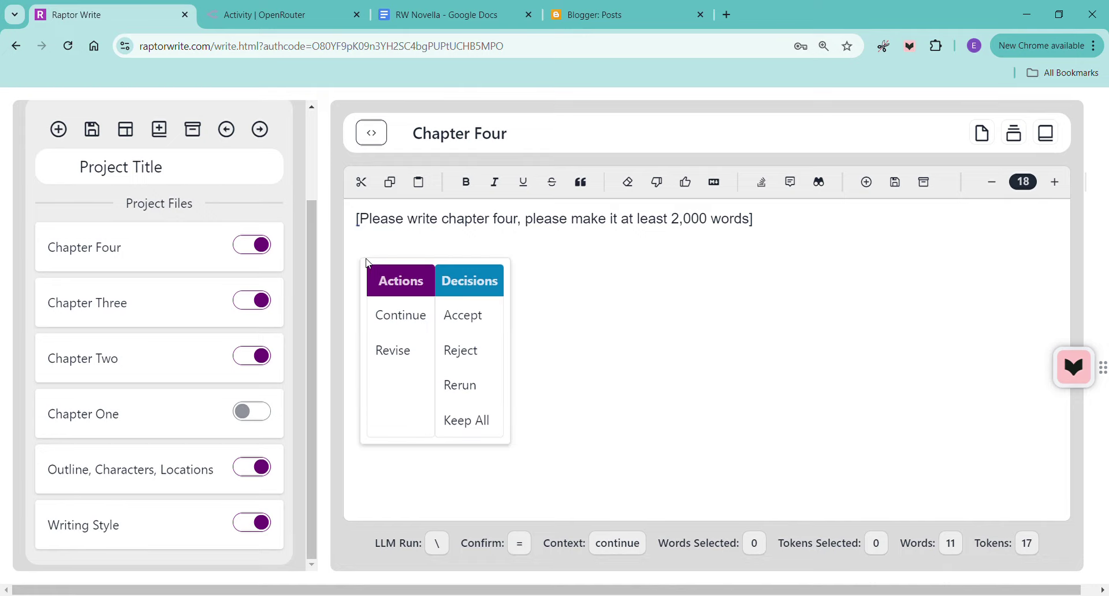
click(408, 322)
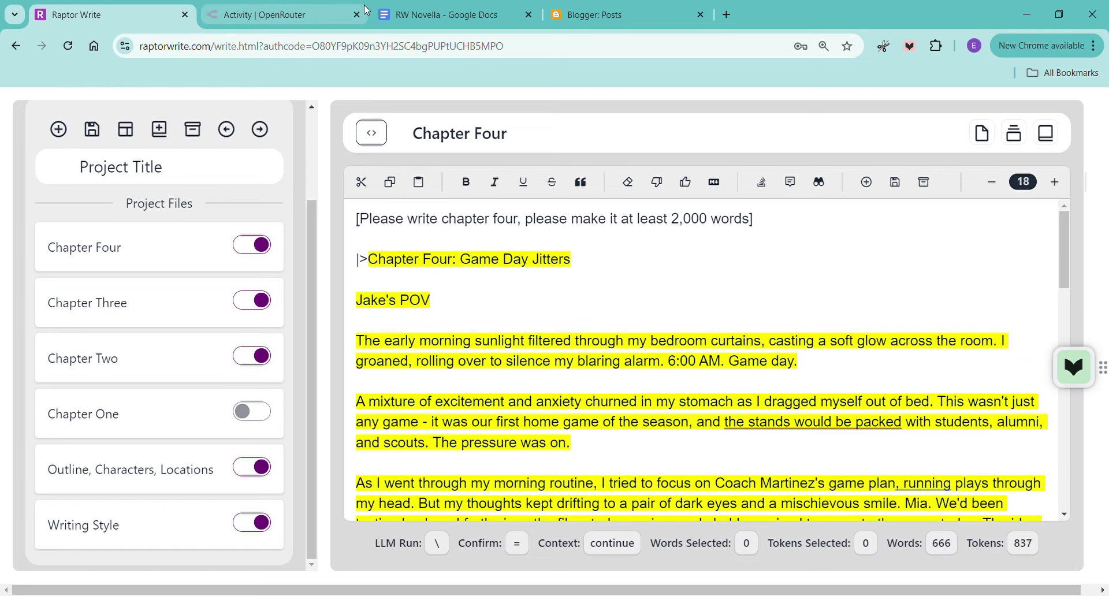
Switch to the RW Novella Google Doc and look through the pasted Chapter Three up to the Chapter Four heading.
click(473, 26)
scroll(555, 319, down, 10)
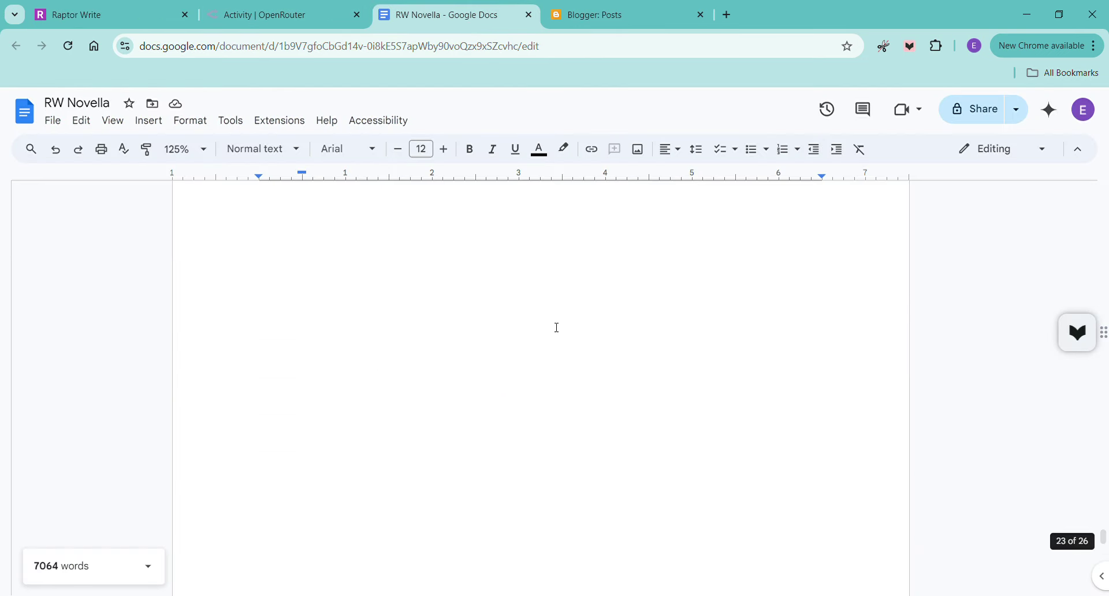
scroll(558, 323, up, 20)
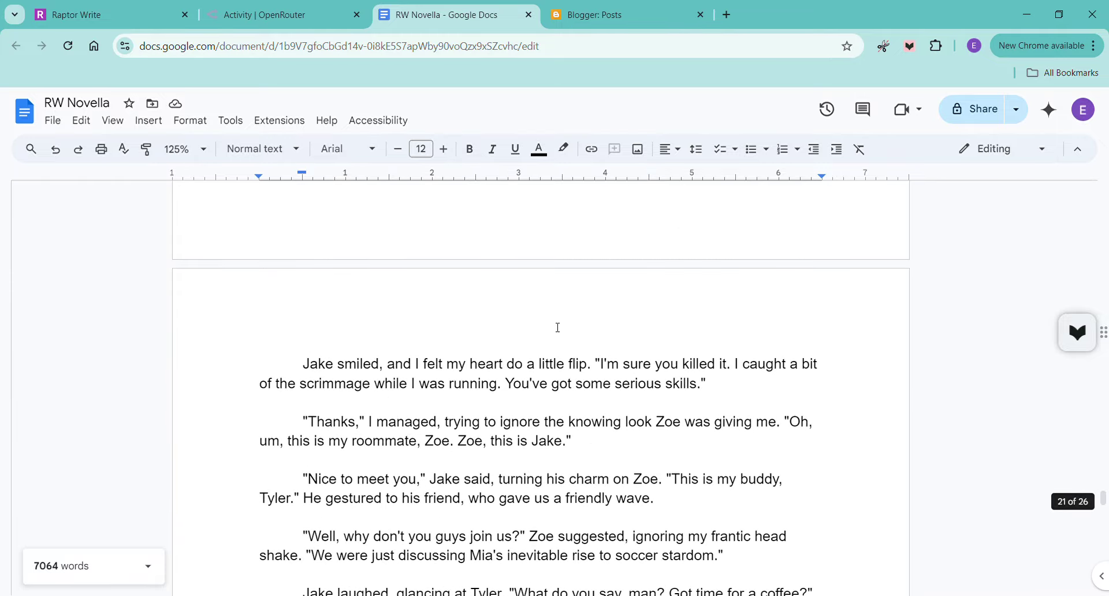
scroll(550, 330, up, 20)
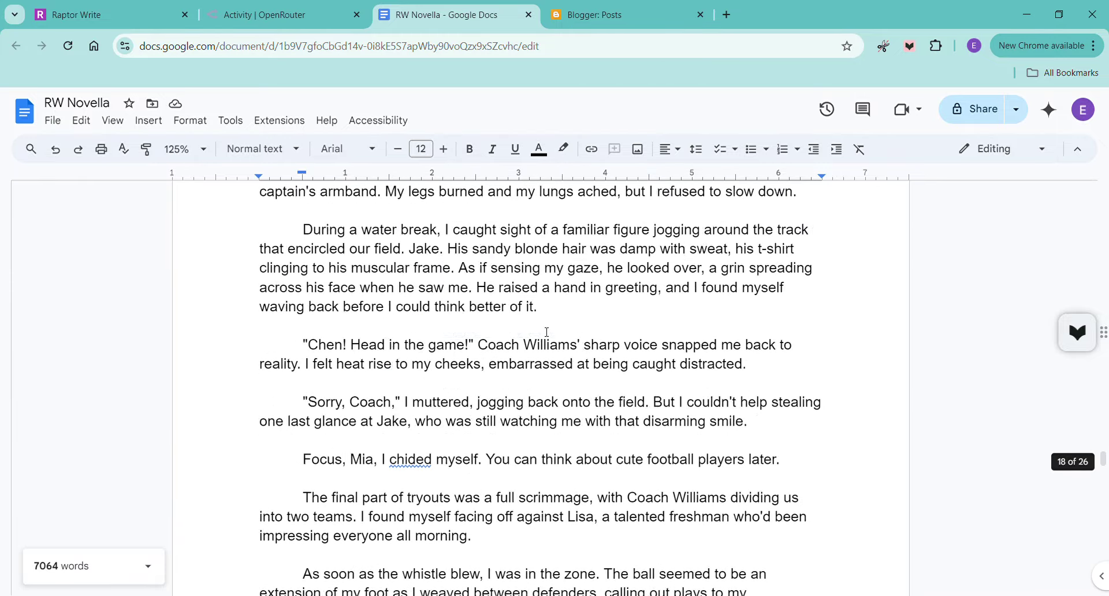
scroll(545, 331, up, 5)
scroll(558, 334, down, 12)
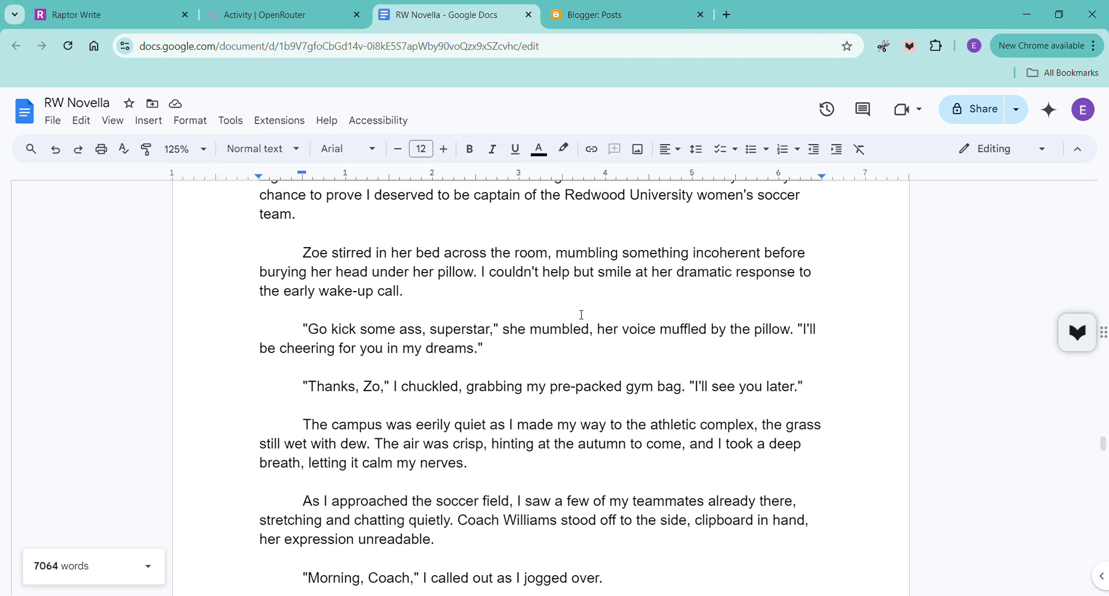
scroll(581, 314, up, 1)
scroll(581, 314, up, 2)
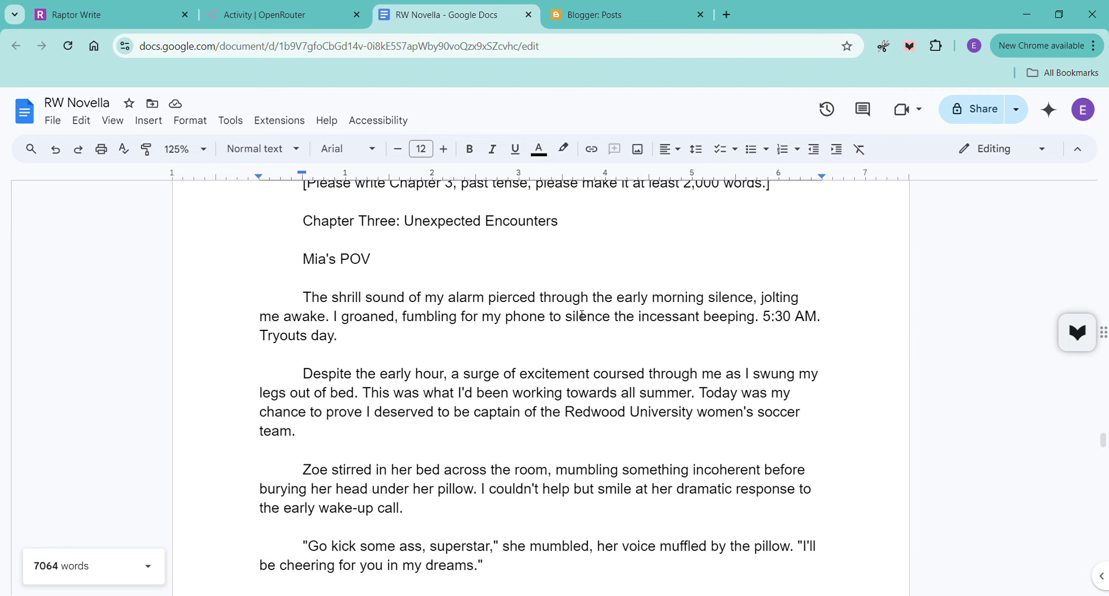
scroll(581, 327, down, 20)
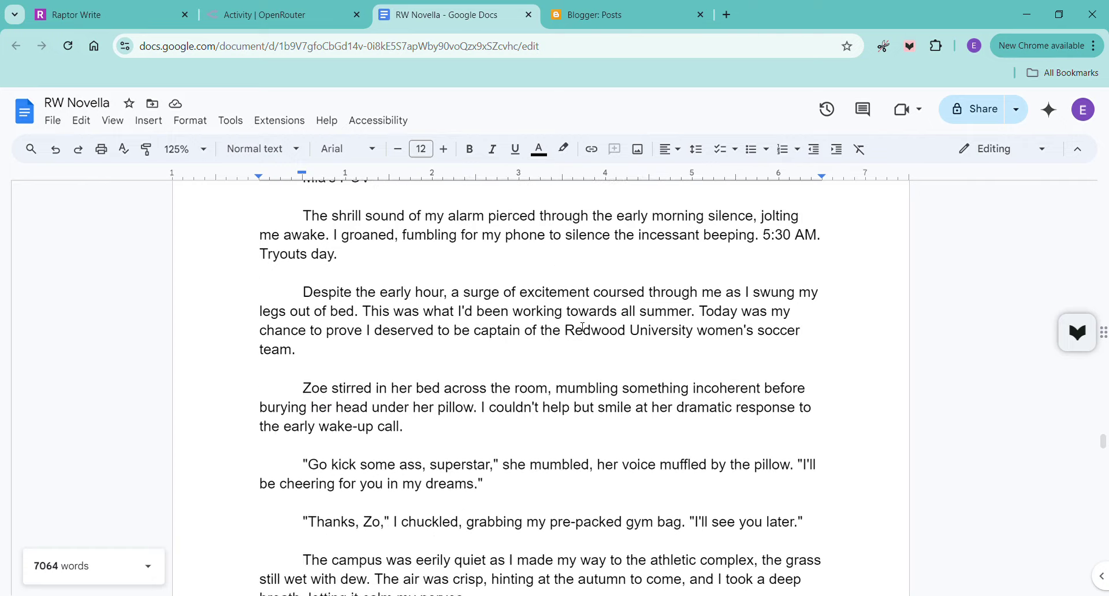
scroll(591, 304, down, 20)
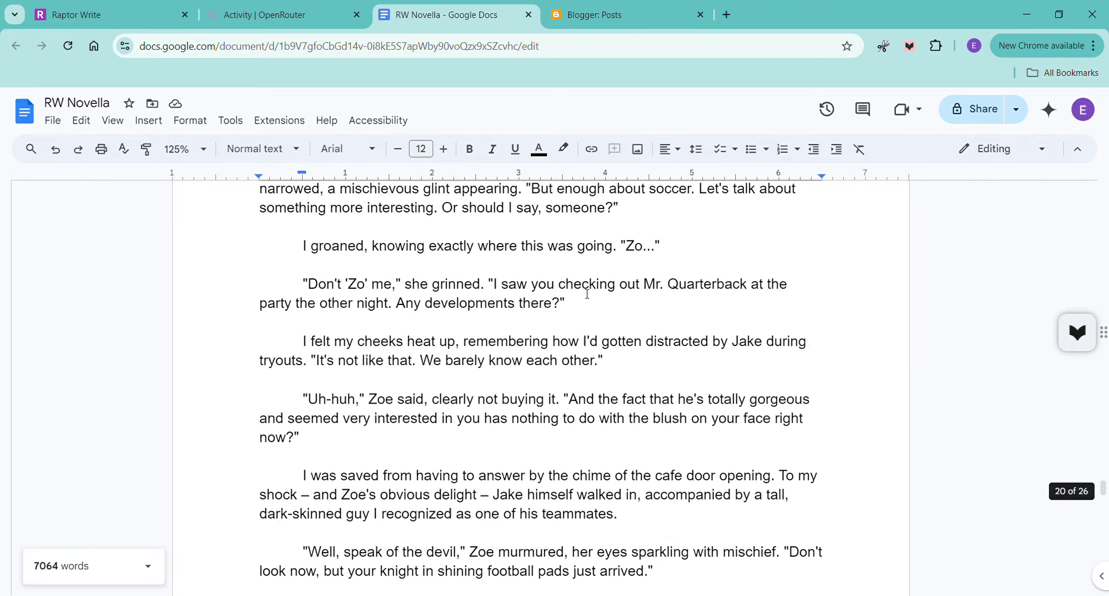
scroll(582, 290, down, 20)
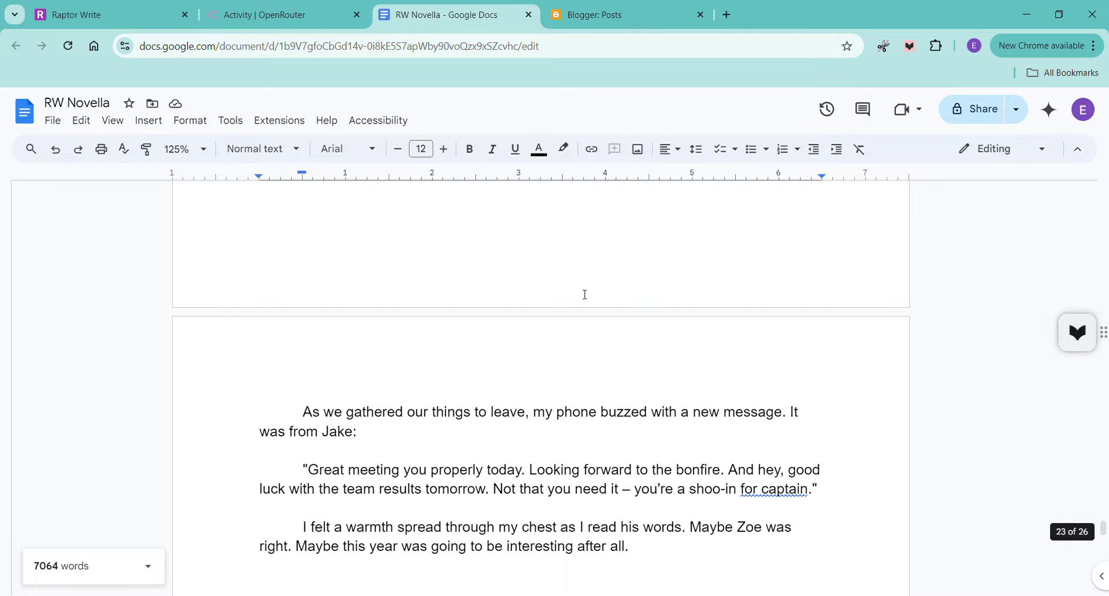
scroll(525, 331, up, 3)
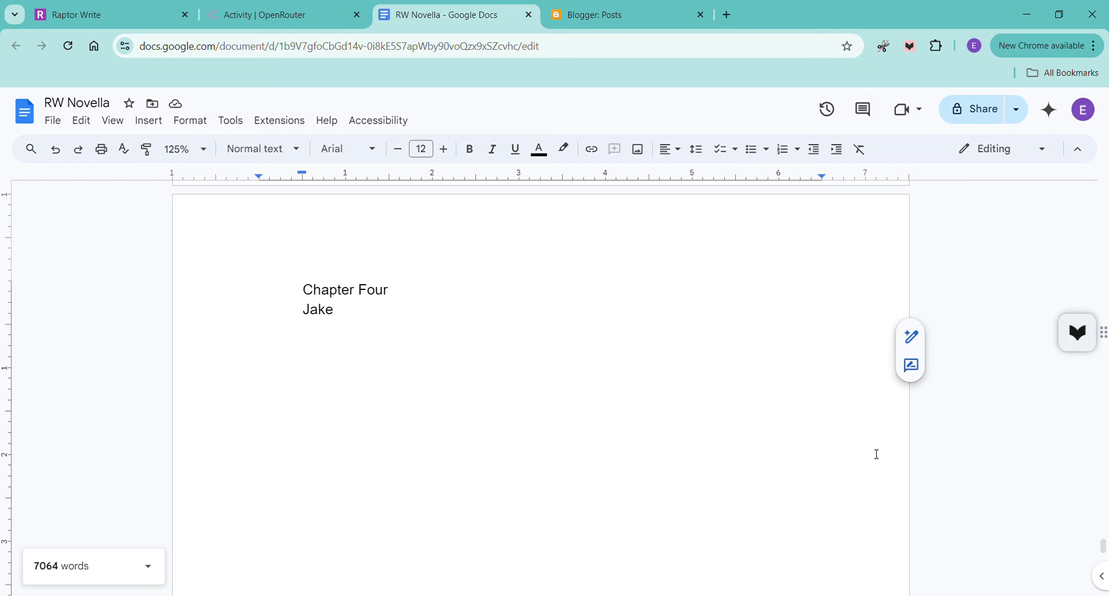
Switch to the OpenRouter activity page and reload it to check the cost of the latest model runs.
click(278, 17)
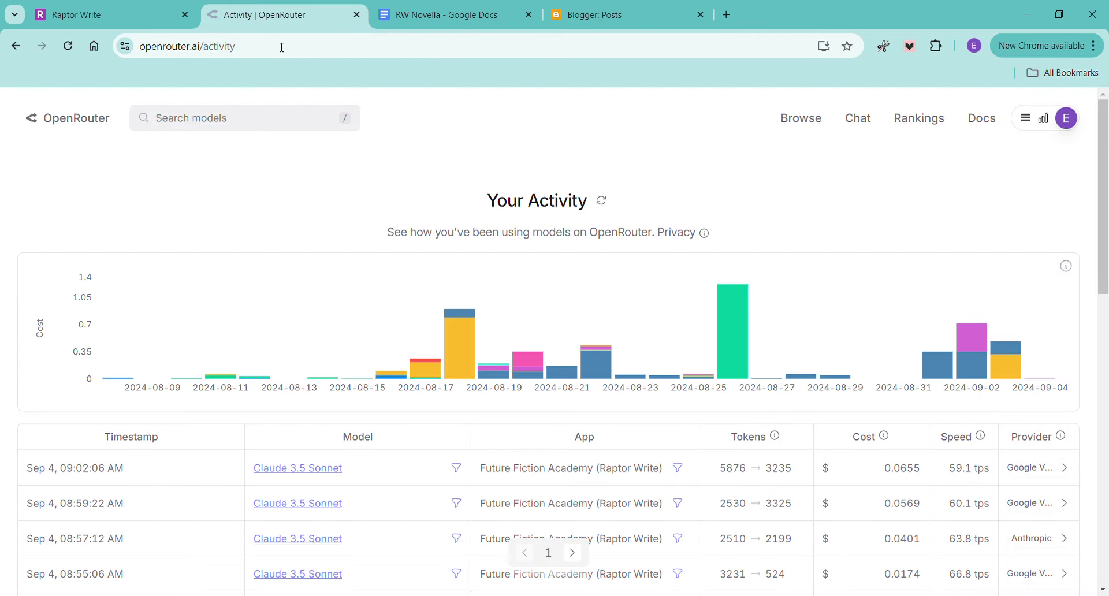
click(65, 47)
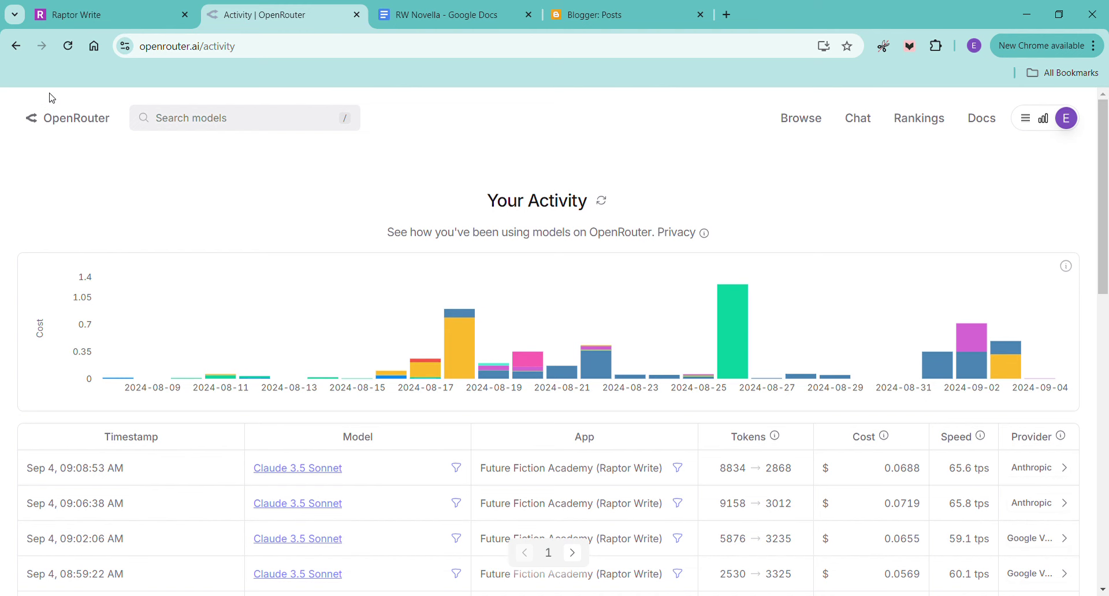
Switch to Raptor Write and read through the generated Chapter Four text to its end.
click(81, 16)
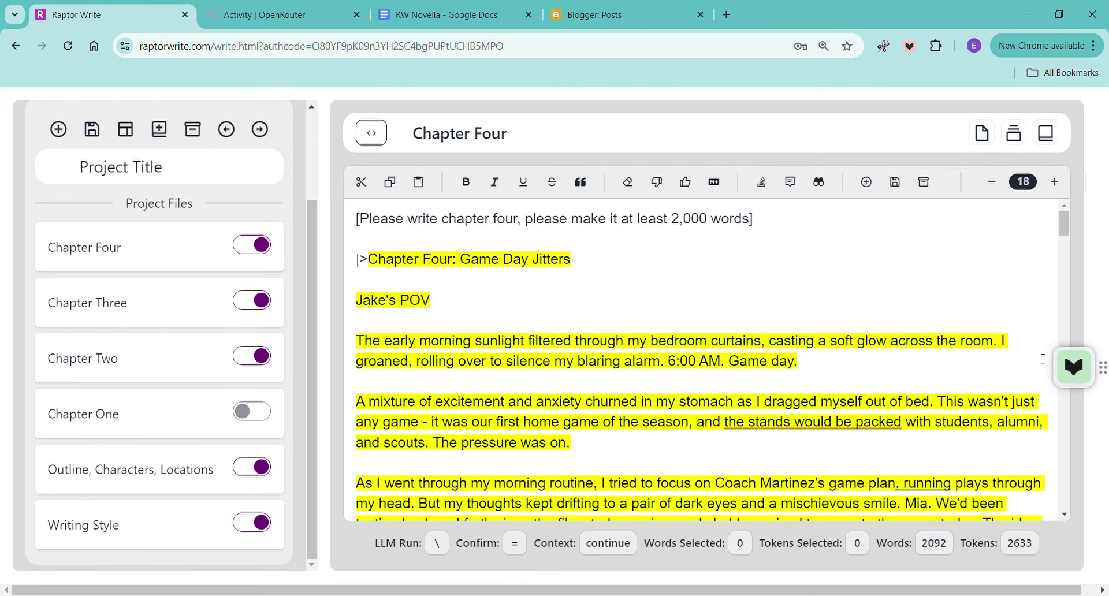
scroll(927, 331, down, 3)
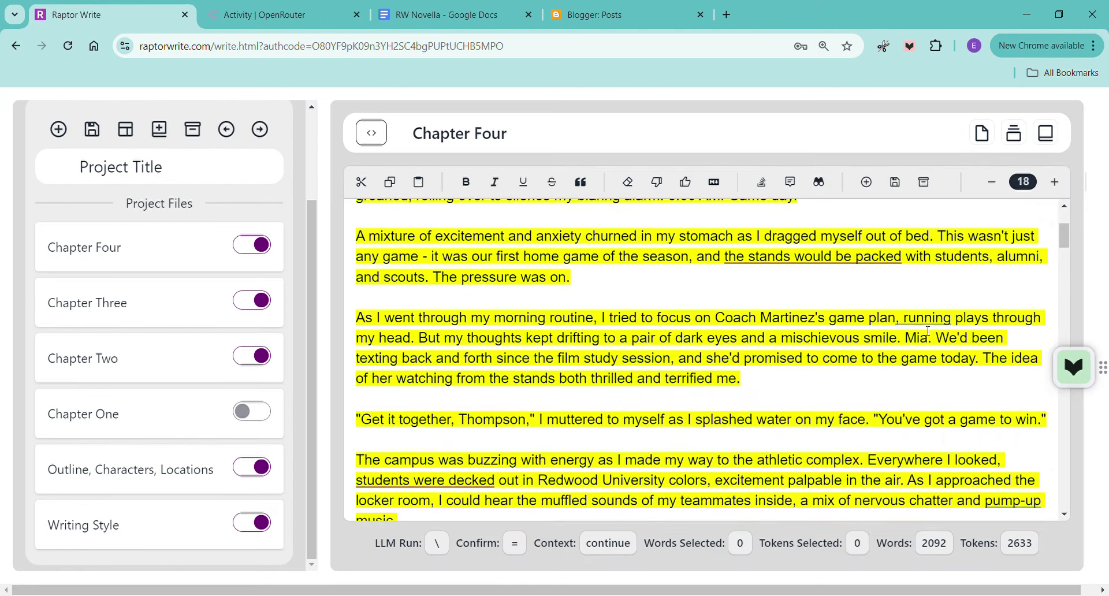
scroll(928, 331, down, 3)
scroll(927, 327, down, 4)
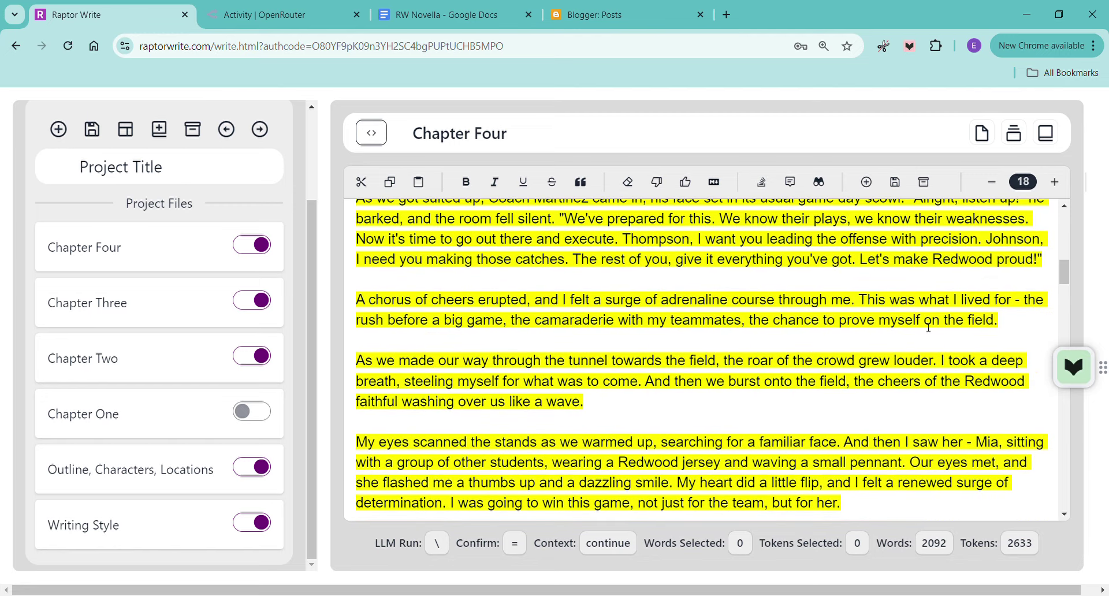
scroll(927, 328, down, 5)
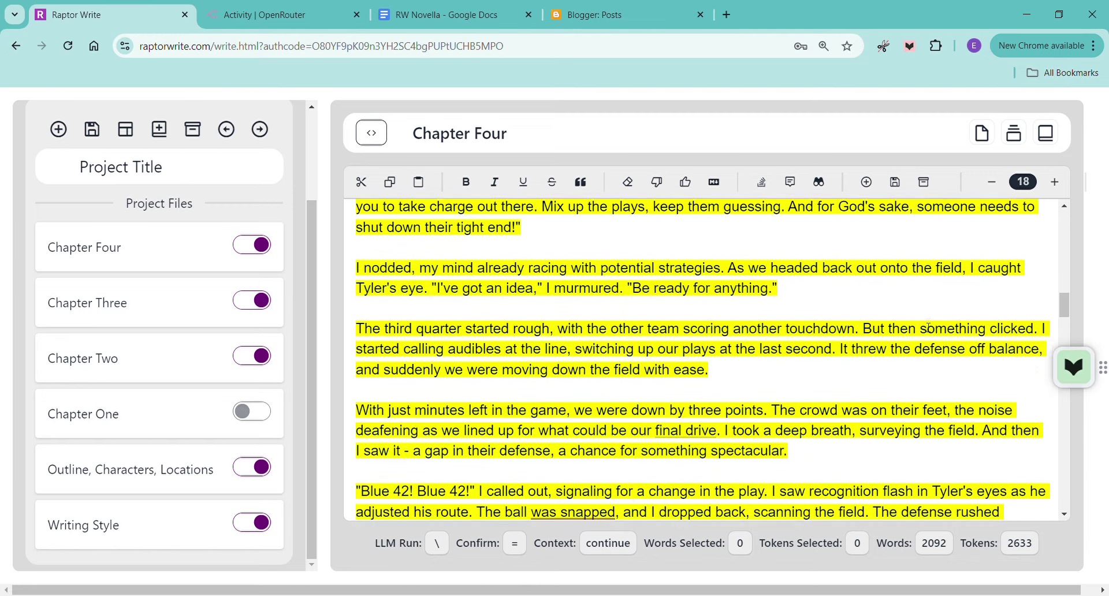
scroll(928, 327, down, 5)
scroll(928, 328, down, 5)
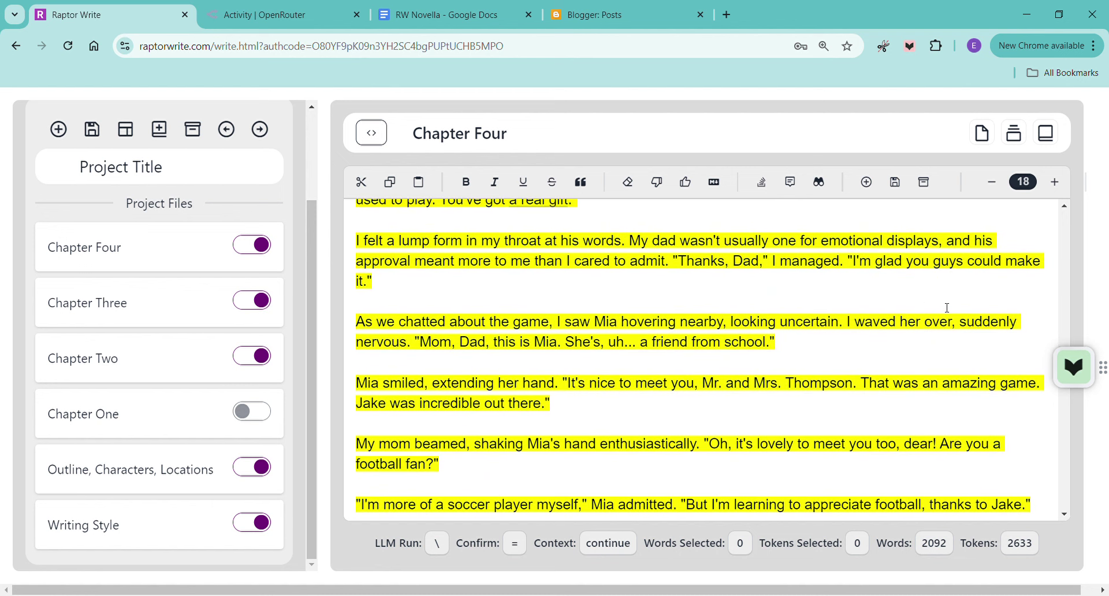
scroll(947, 312, down, 4)
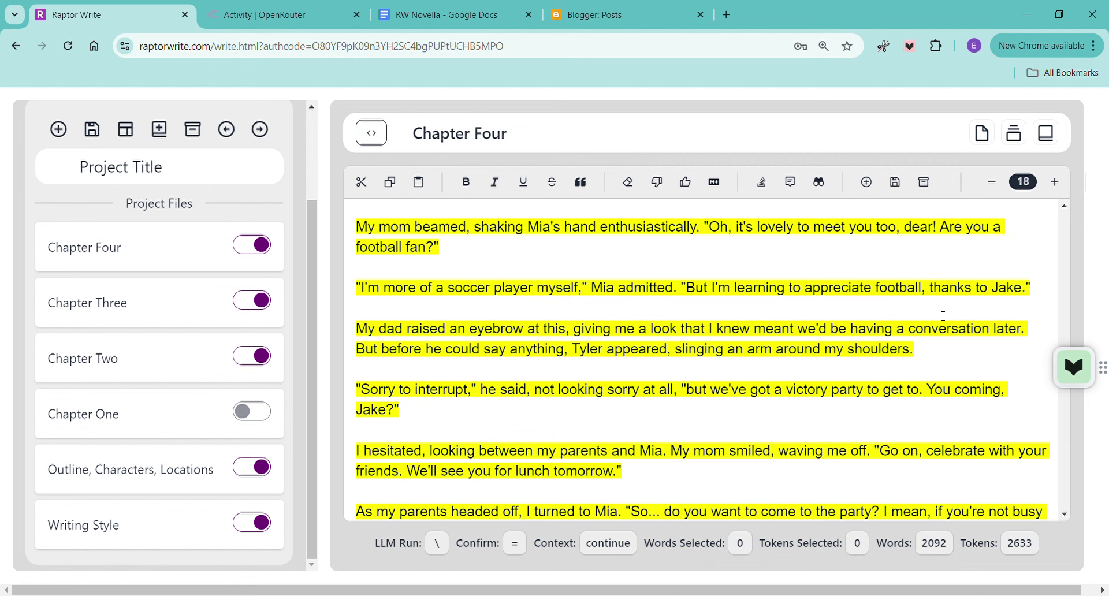
scroll(943, 316, down, 3)
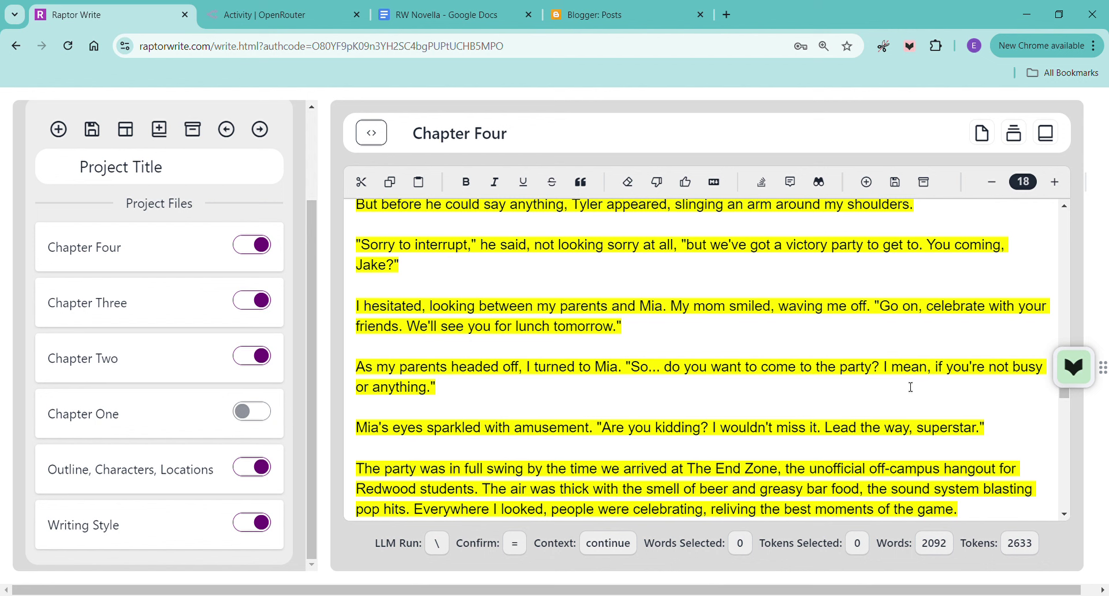
scroll(931, 386, down, 4)
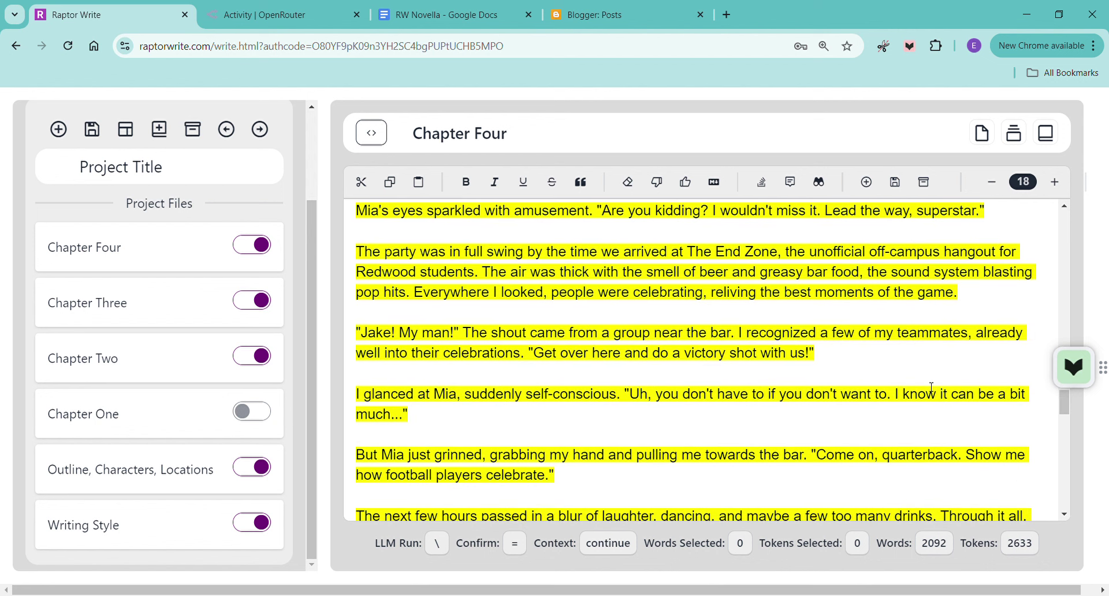
scroll(930, 386, down, 8)
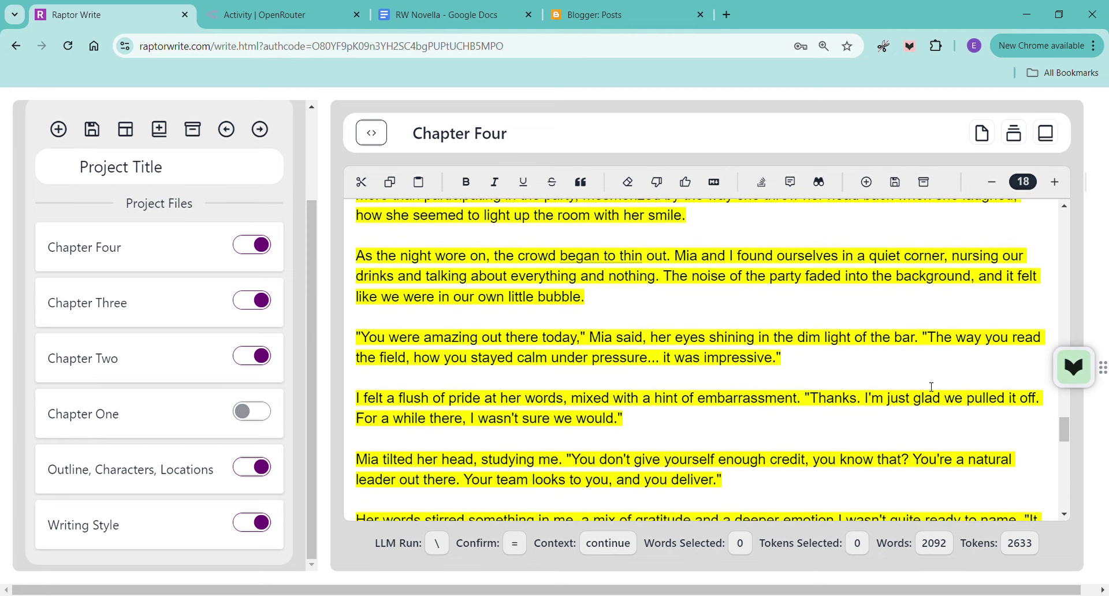
scroll(931, 385, down, 4)
scroll(931, 387, down, 9)
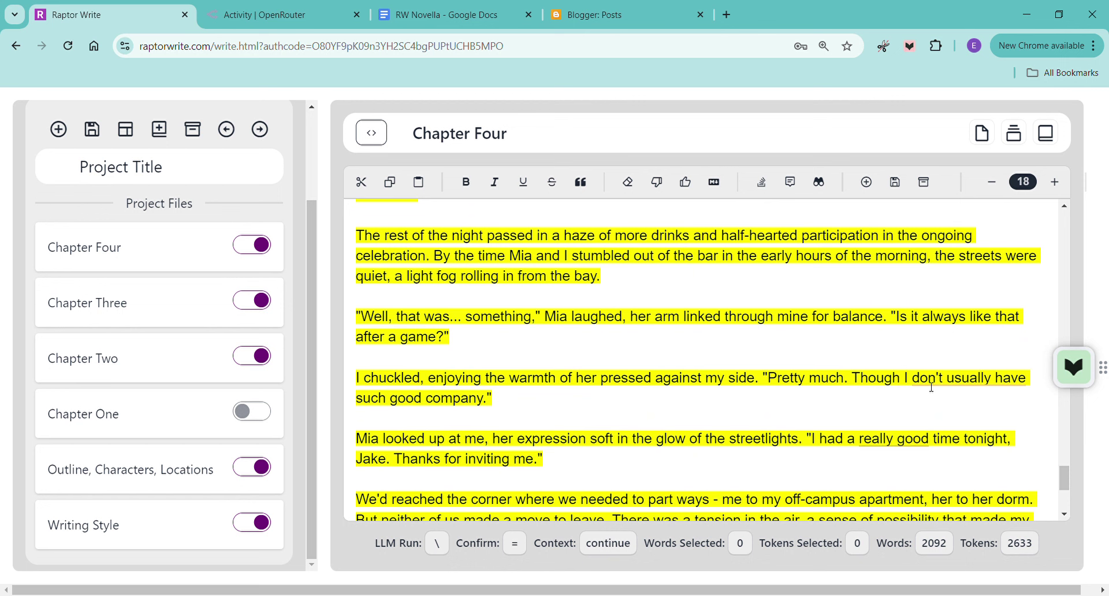
scroll(931, 387, down, 4)
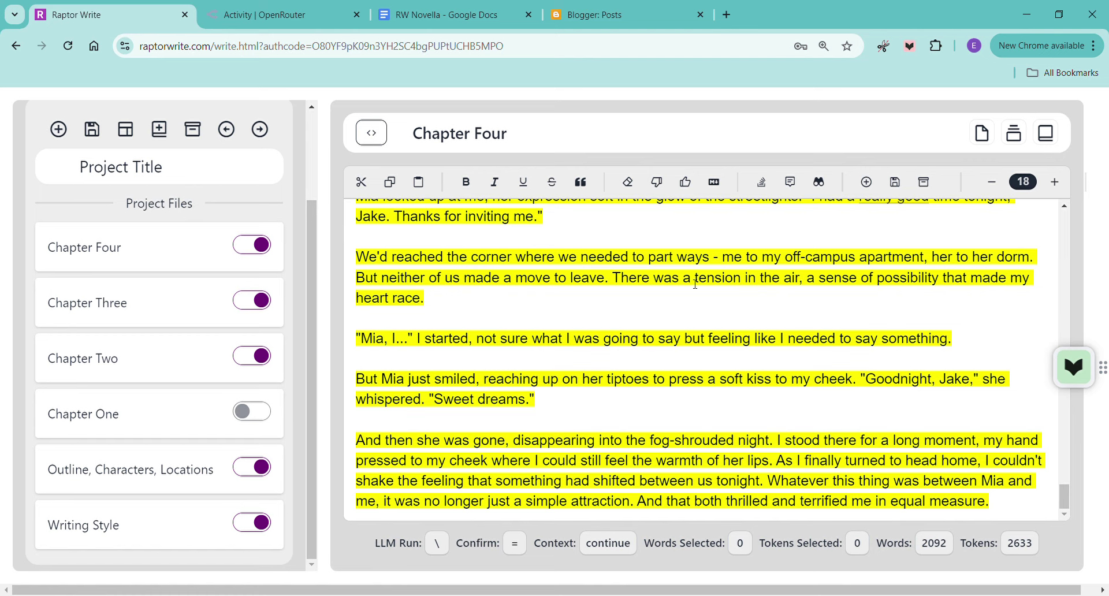
Accept the generated Chapter Four text, copy the whole document and paste it without formatting below the Chapter Four heading in the RW Novella Google Doc.
click(687, 182)
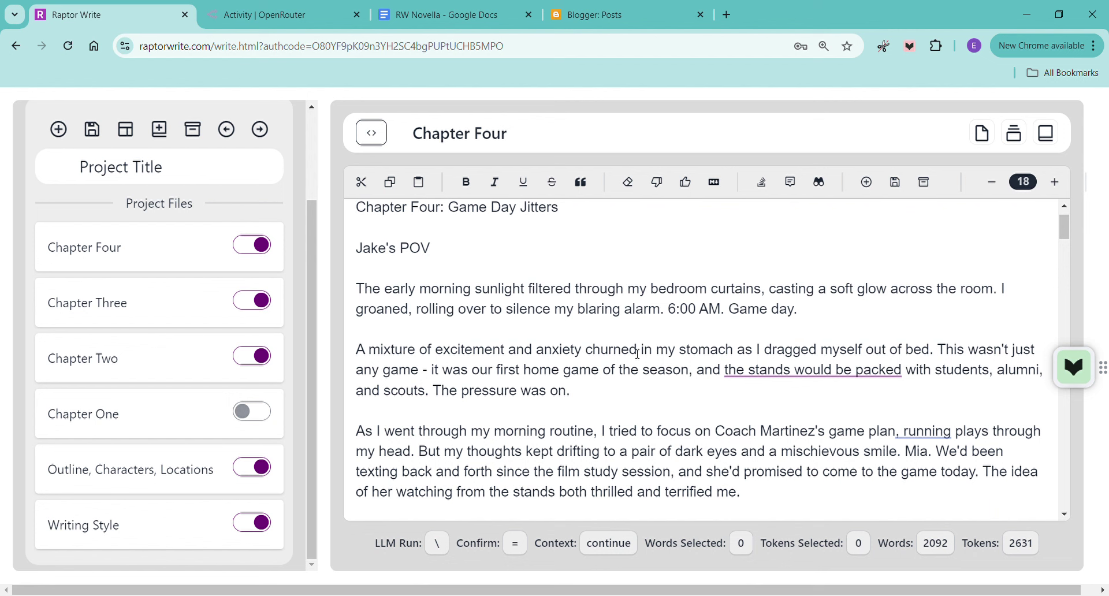
key(ctrl+a)
key(ctrl+c)
click(435, 16)
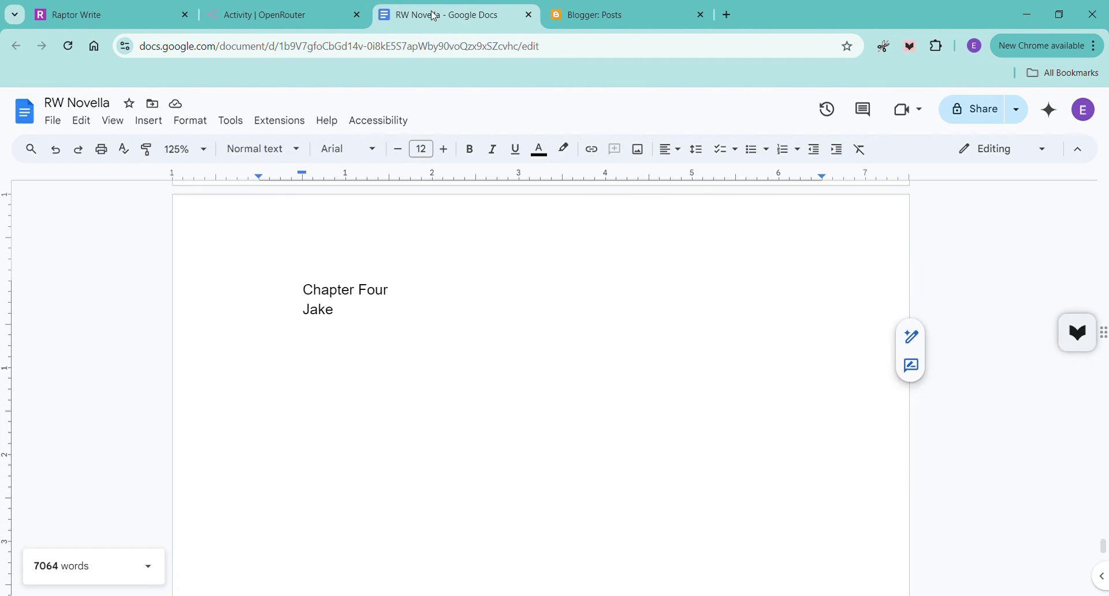
right_click(343, 354)
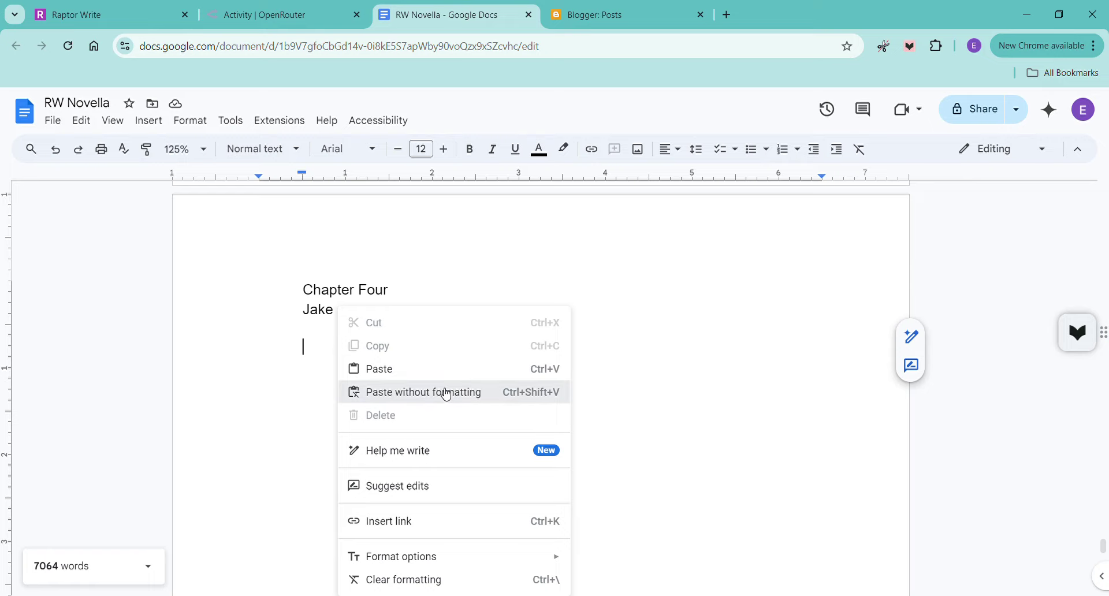
click(446, 392)
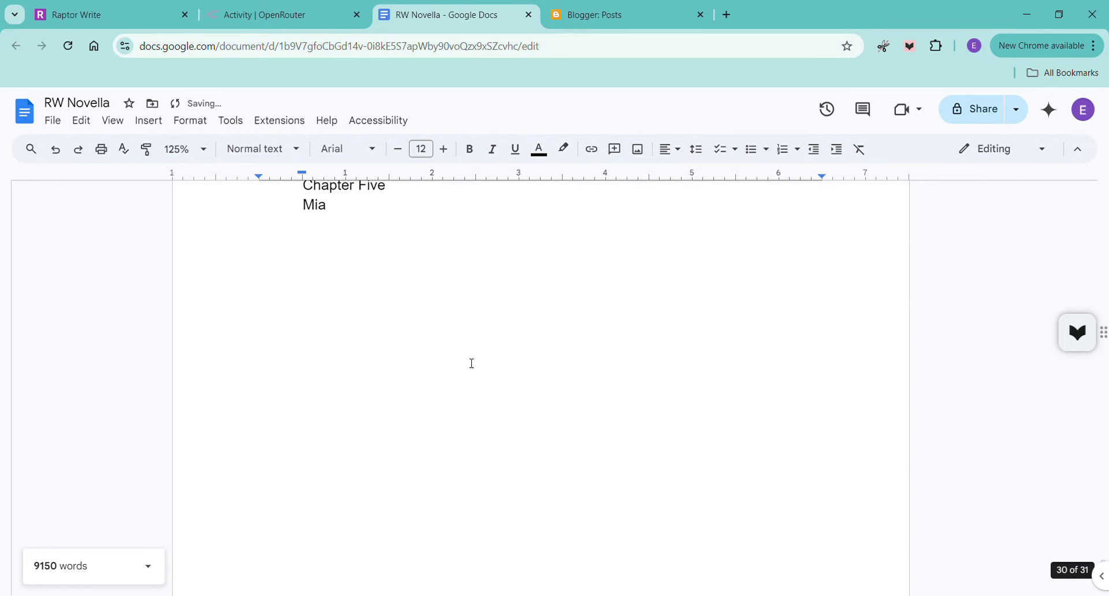
Back in Raptor Write, exclude Chapter Two from the prompt and move the outline and Writing Style files above it.
click(132, 8)
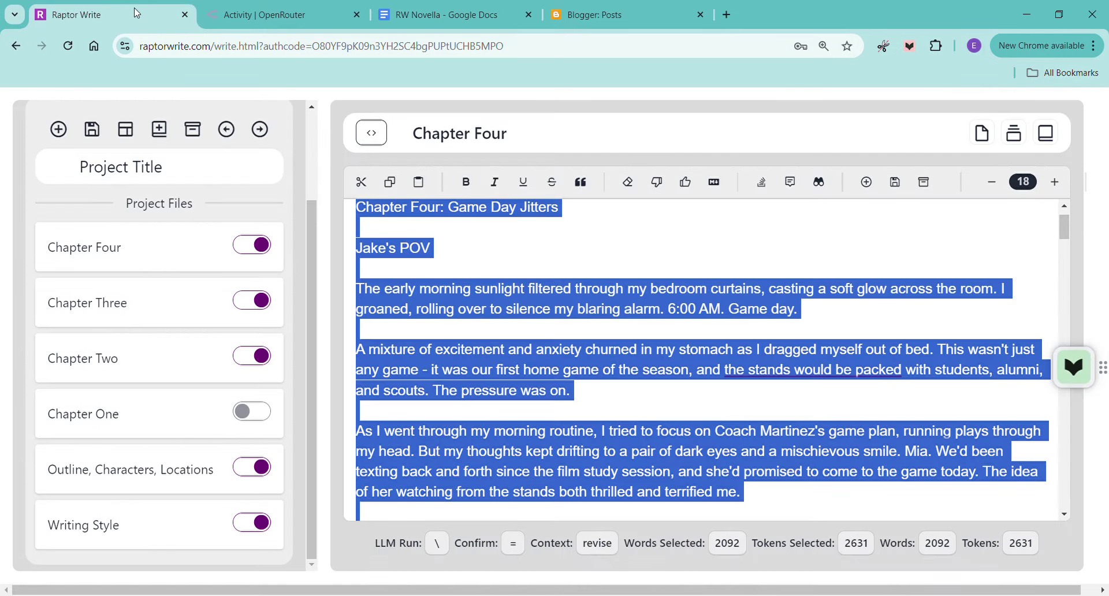
click(264, 358)
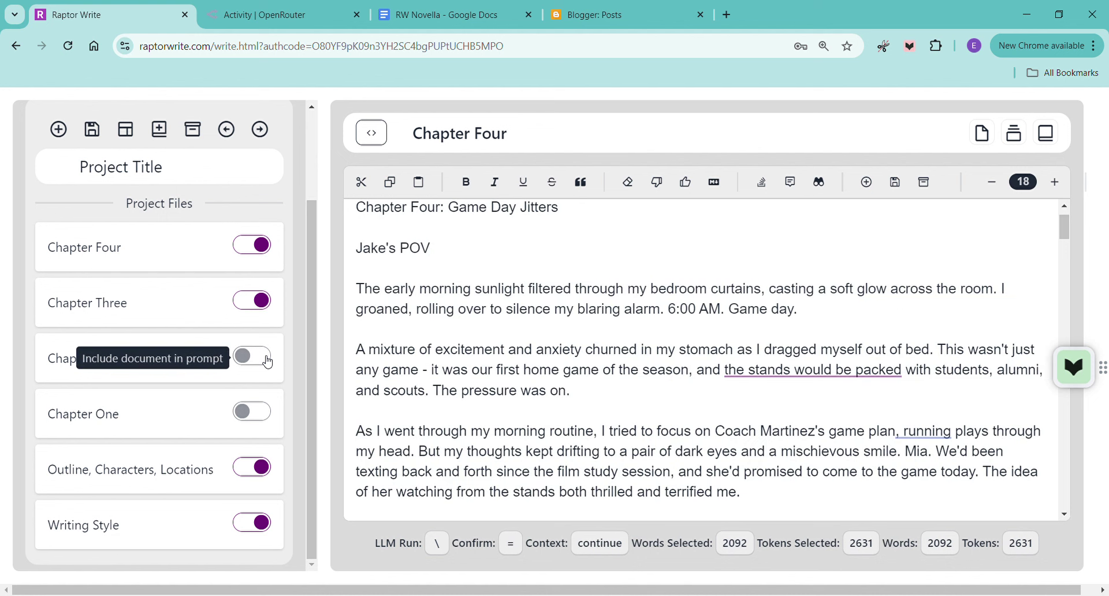
drag(168, 471, 160, 358)
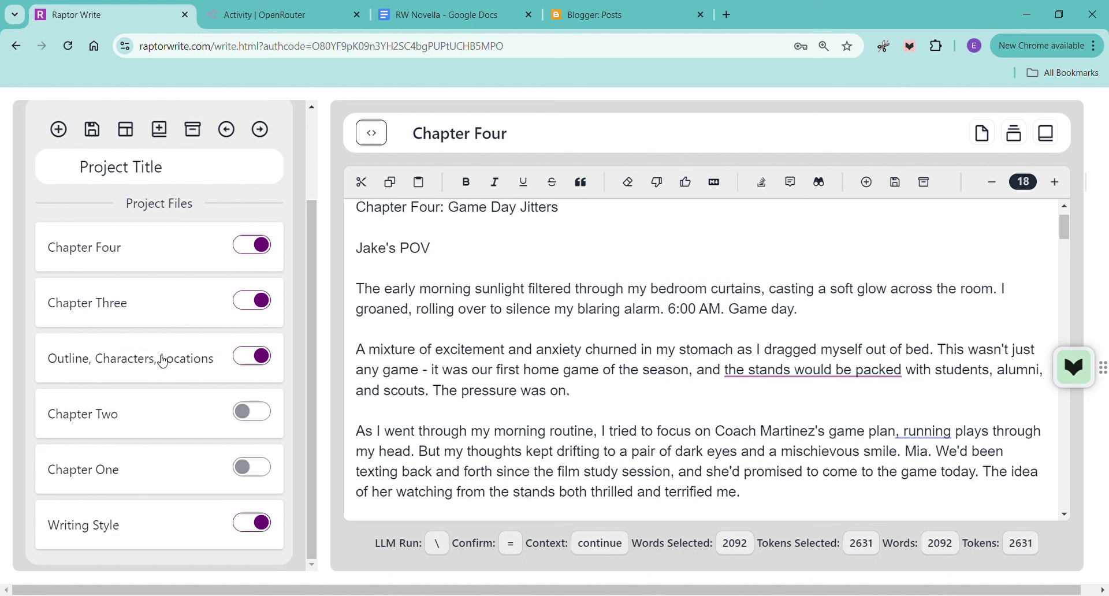
drag(154, 530, 153, 418)
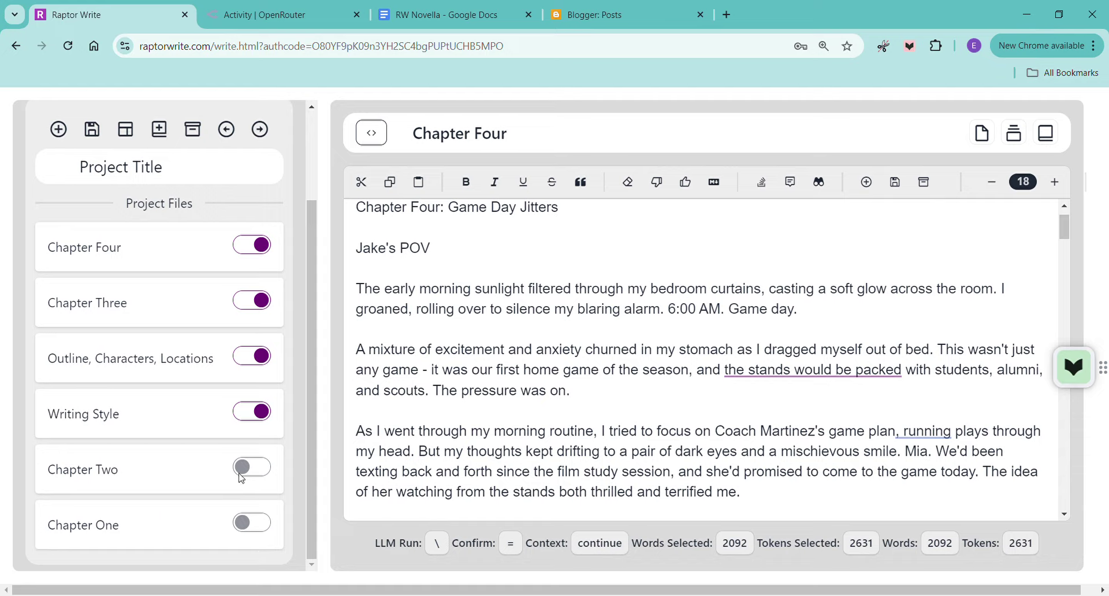
Add a blank document to the project, move it above Chapter Four in the file list and include it in the prompt.
click(58, 129)
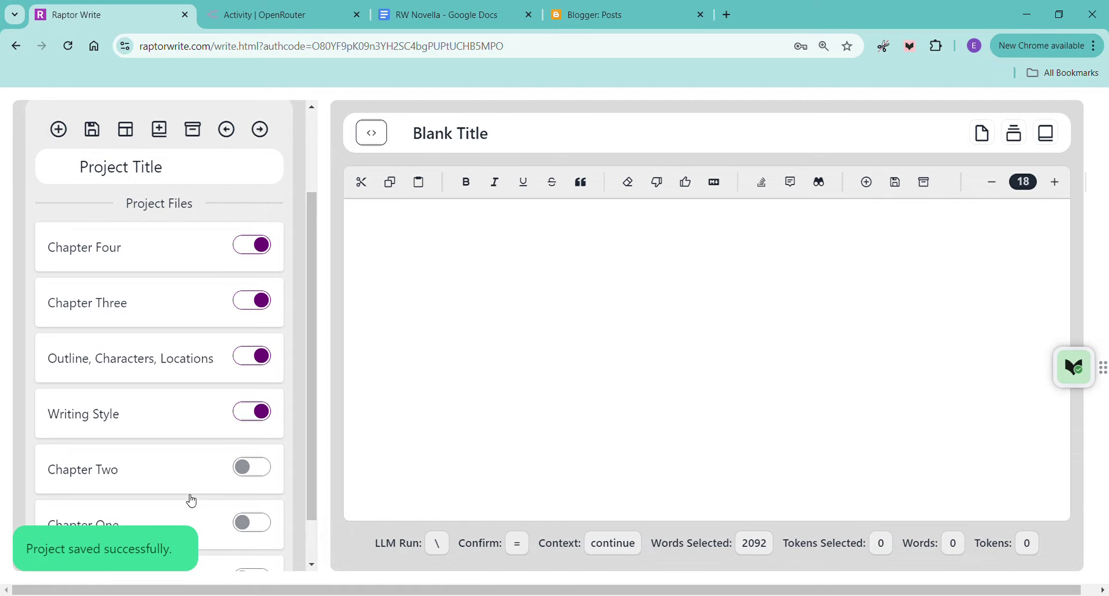
scroll(196, 491, down, 1)
drag(175, 517, 141, 181)
scroll(206, 321, up, 2)
scroll(206, 321, up, 1)
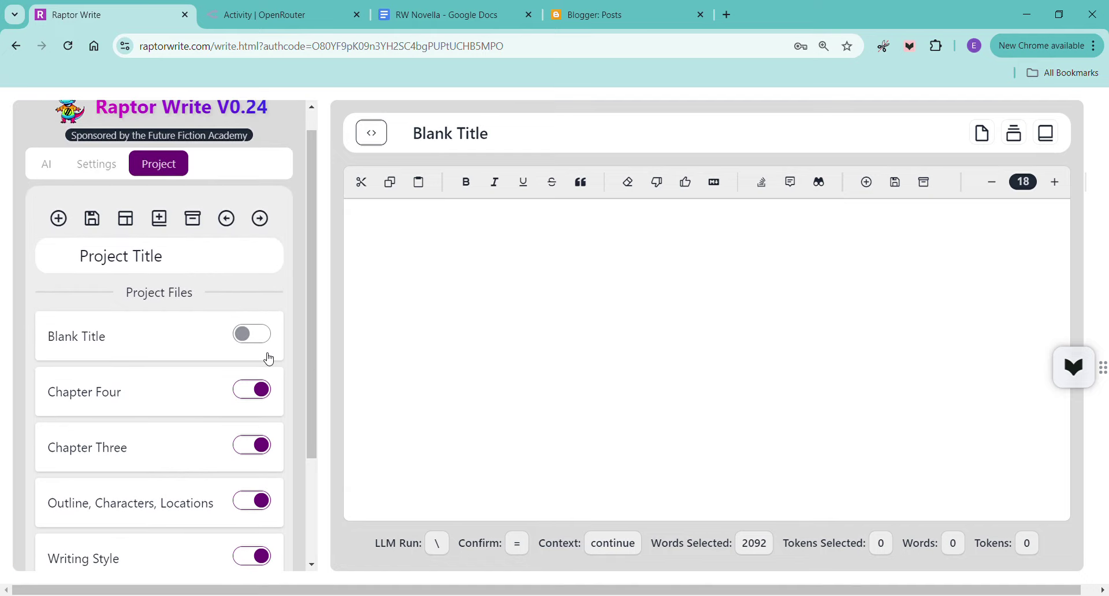
click(264, 336)
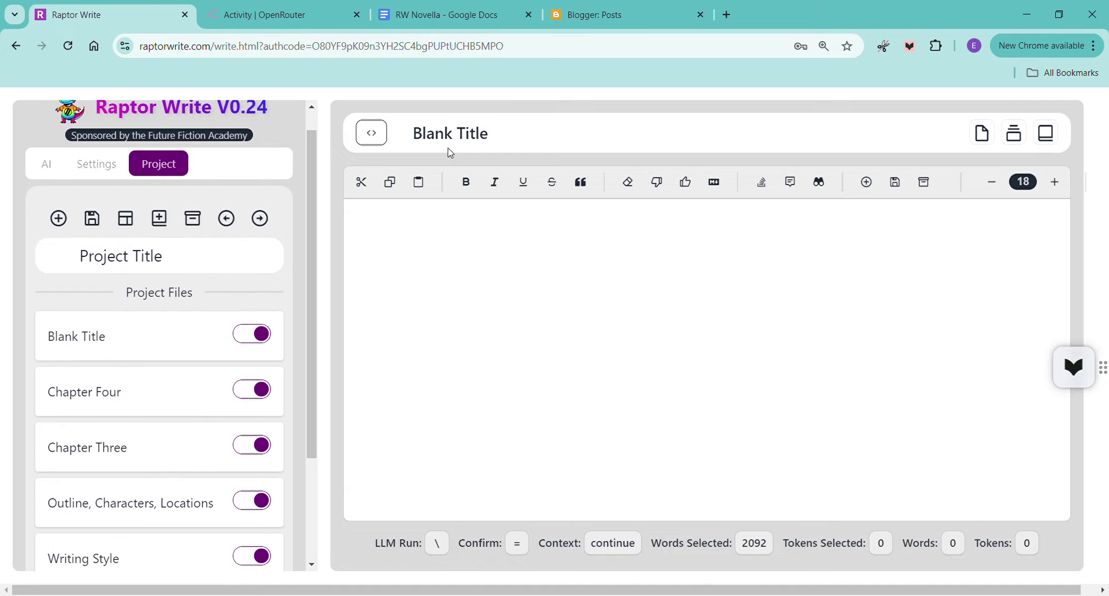
Rename the blank document "Chapter Five" and place the cursor in its empty body.
click(458, 134)
double_click(463, 135)
text(Chapter Five)
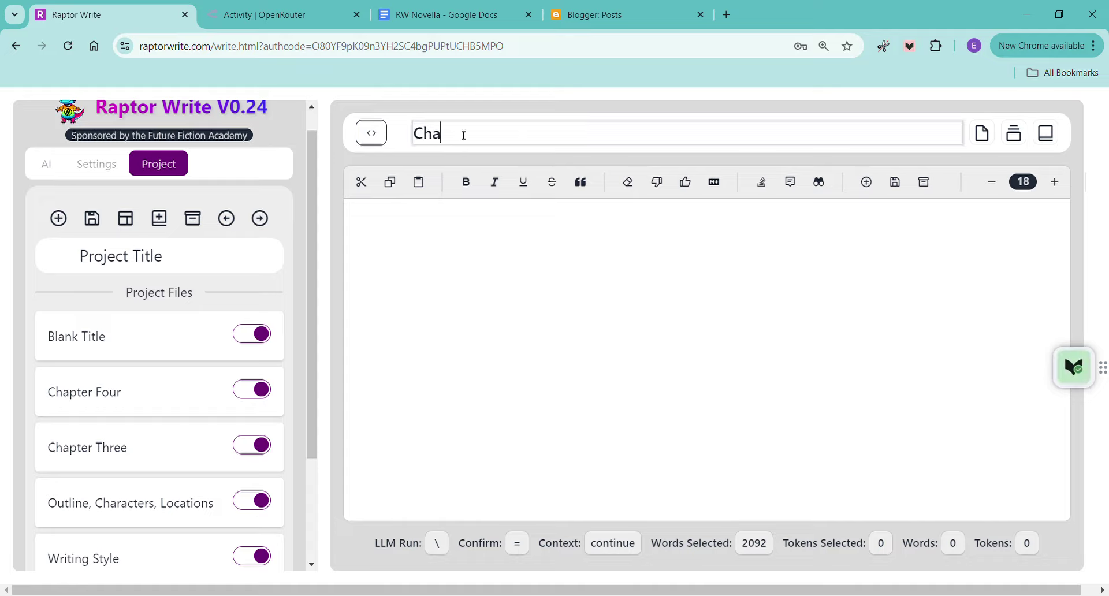
click(451, 330)
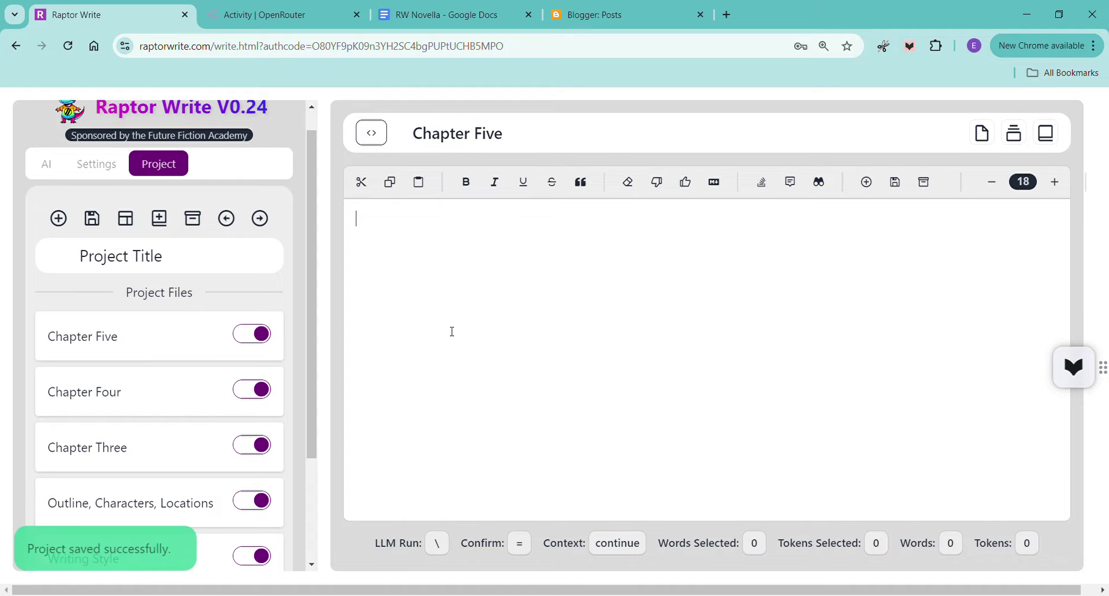
Enter the prompt "[Please write chapter five and make it at least 2,000 words]" and generate the chapter below it with the Continue action.
text([)
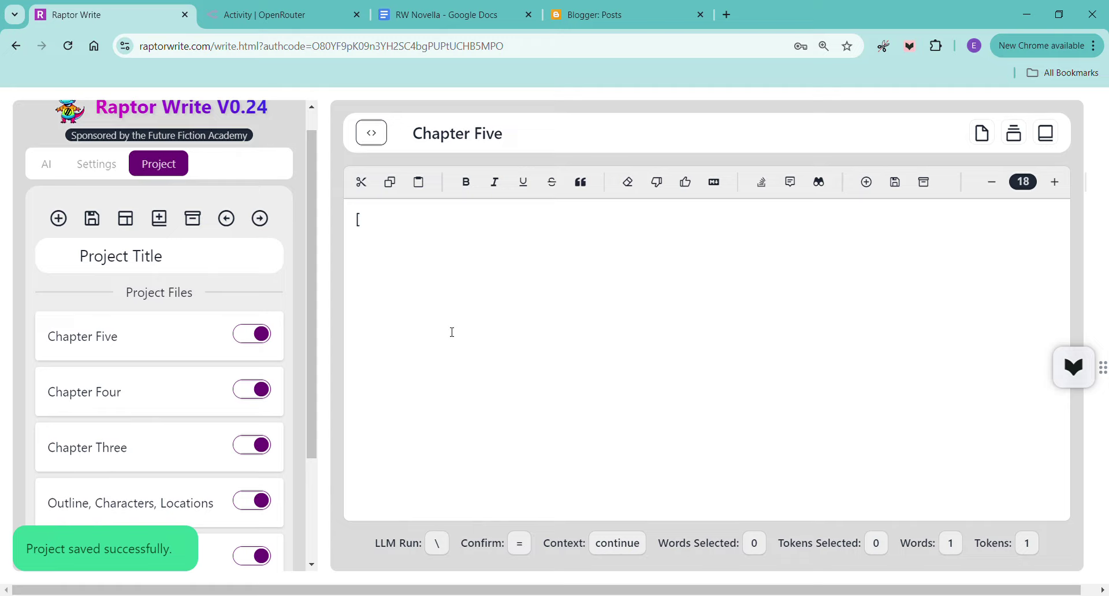
text(Pleaswe)
key(BackSpace)
text(e wr)
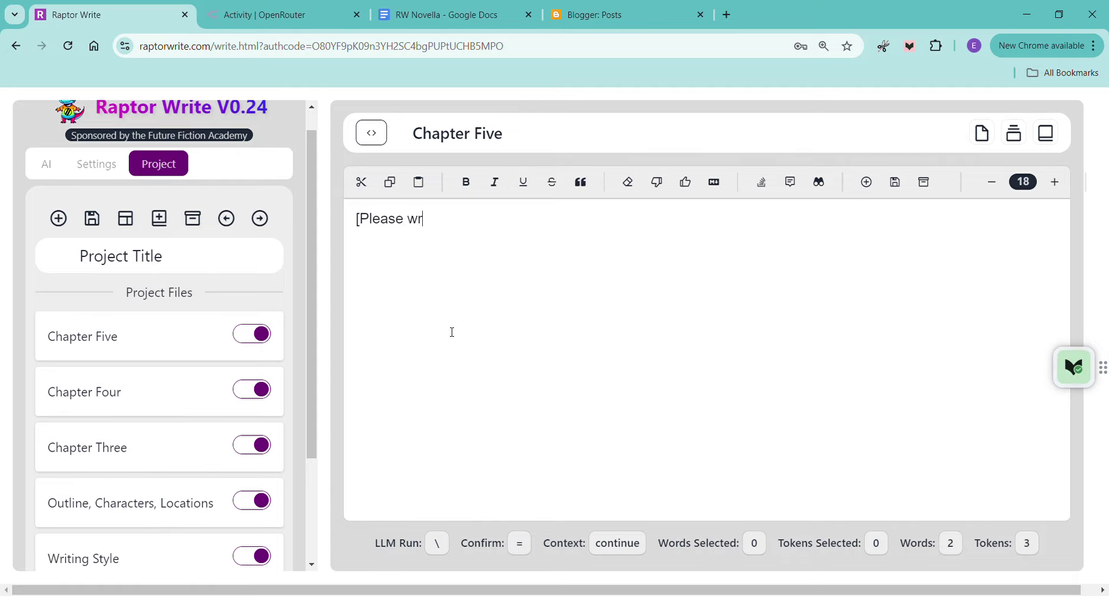
text(ite chapter five and )
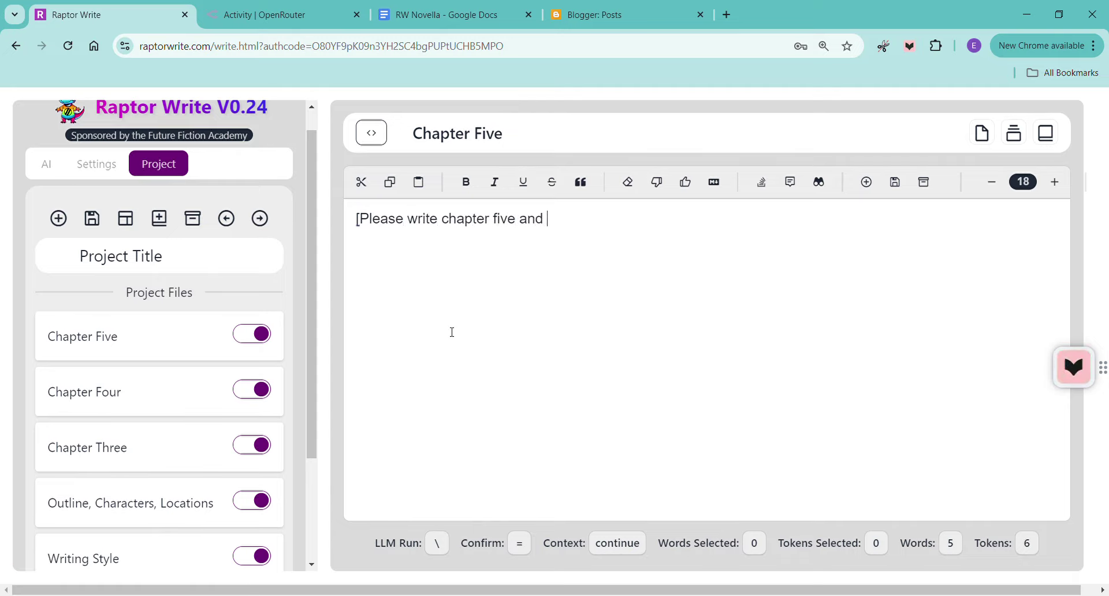
text(make it at least )
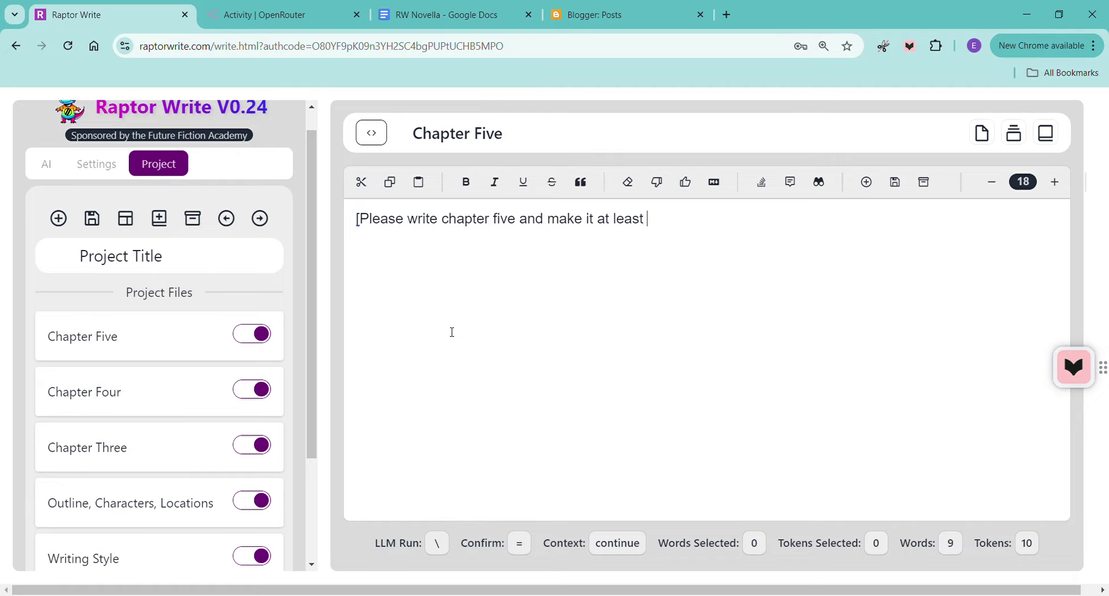
text(2,000 words)
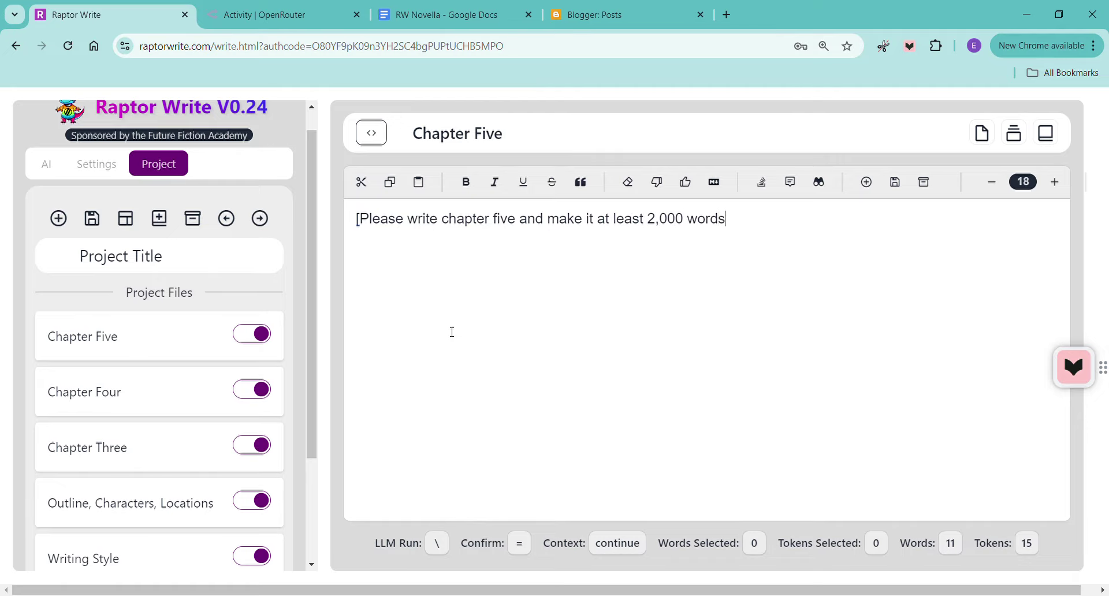
text(])
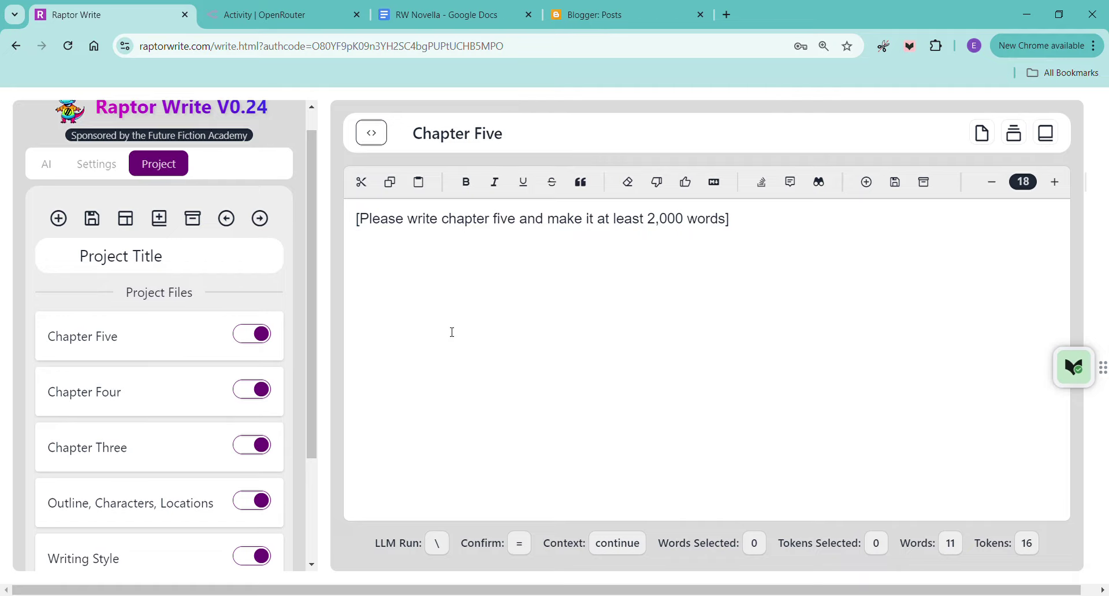
right_click(396, 289)
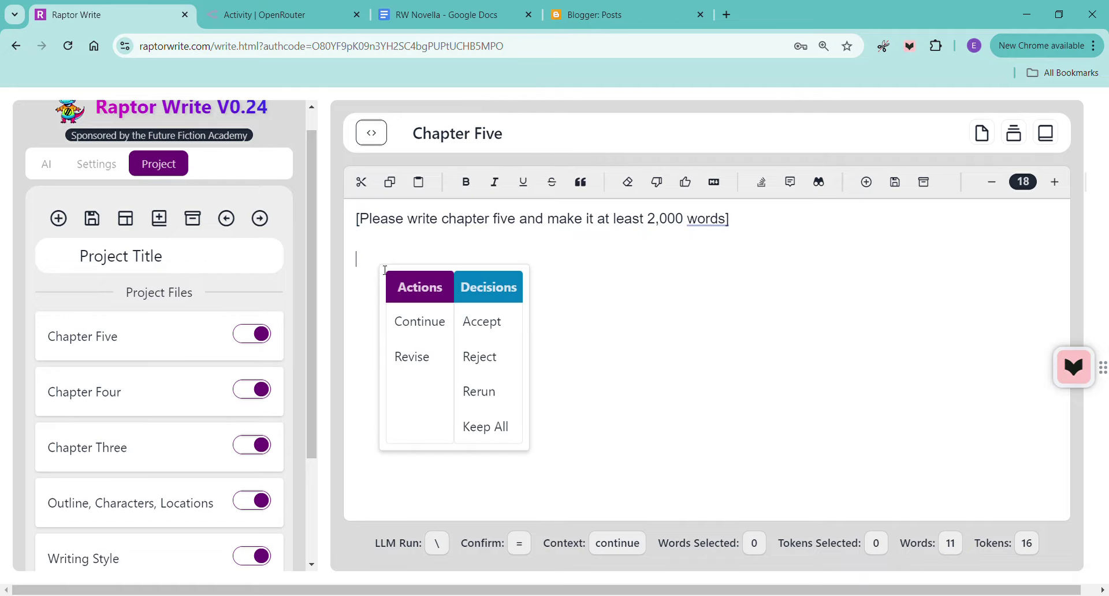
click(427, 321)
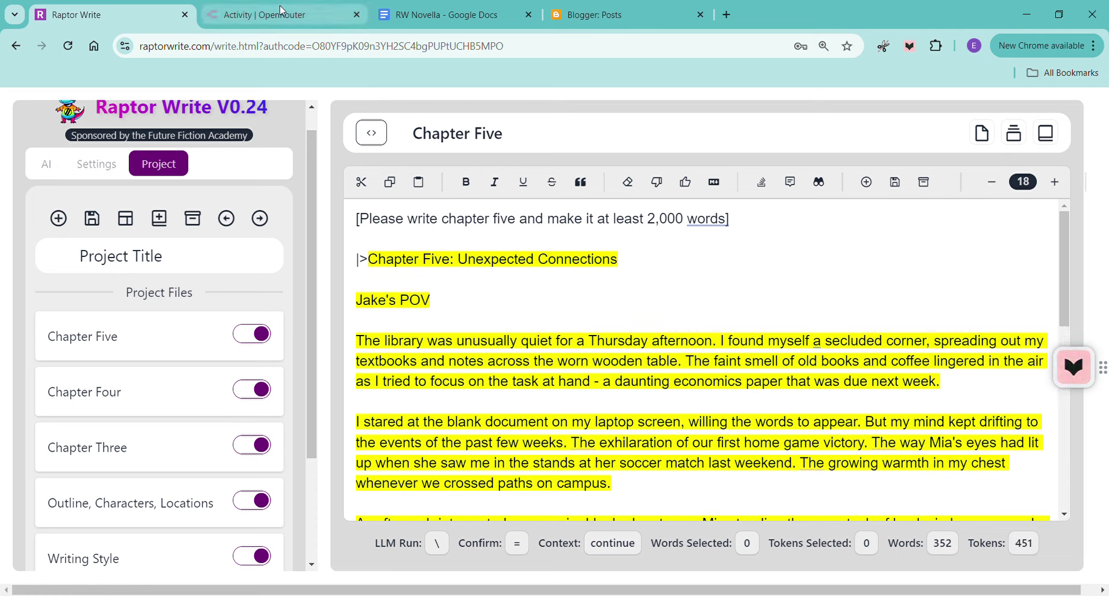
Check the point-of-view character under the Chapter Five heading in the RW Novella Google Doc and return to Raptor Write's project files.
click(407, 13)
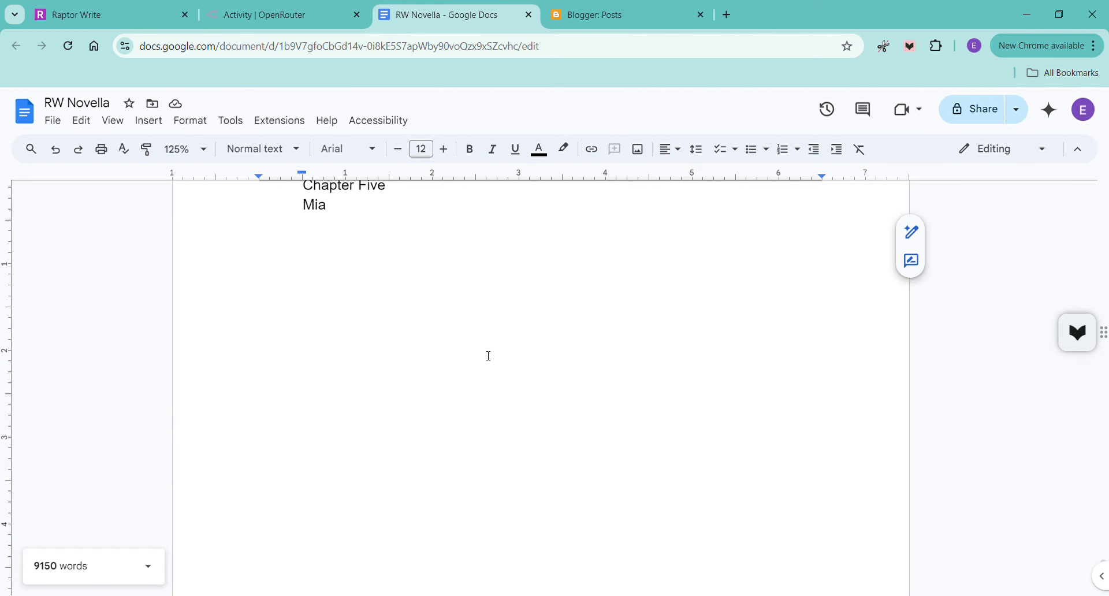
click(96, 15)
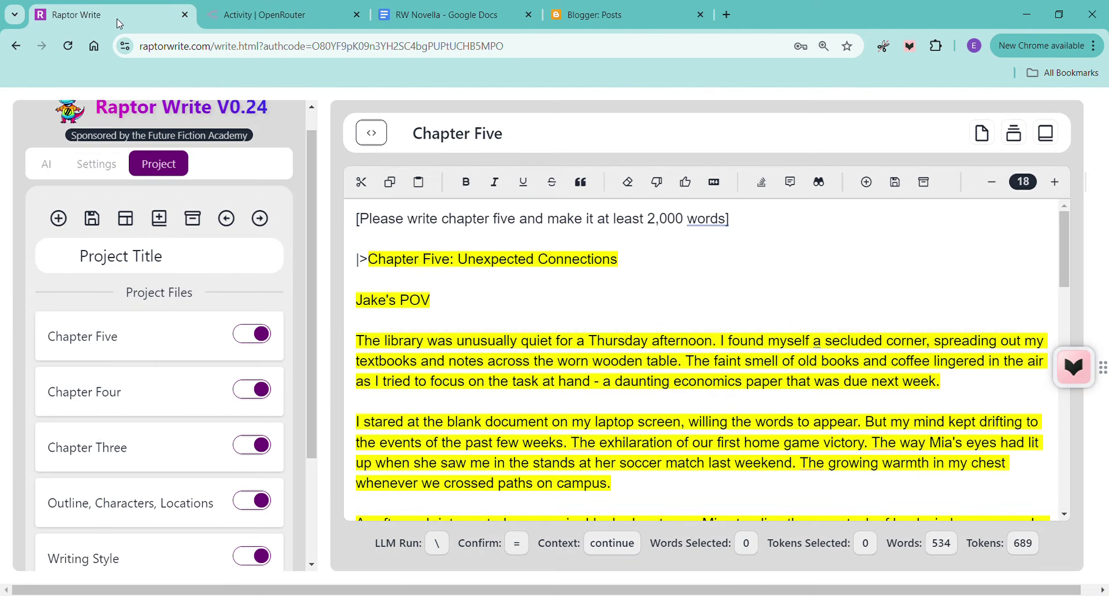
scroll(144, 522, down, 3)
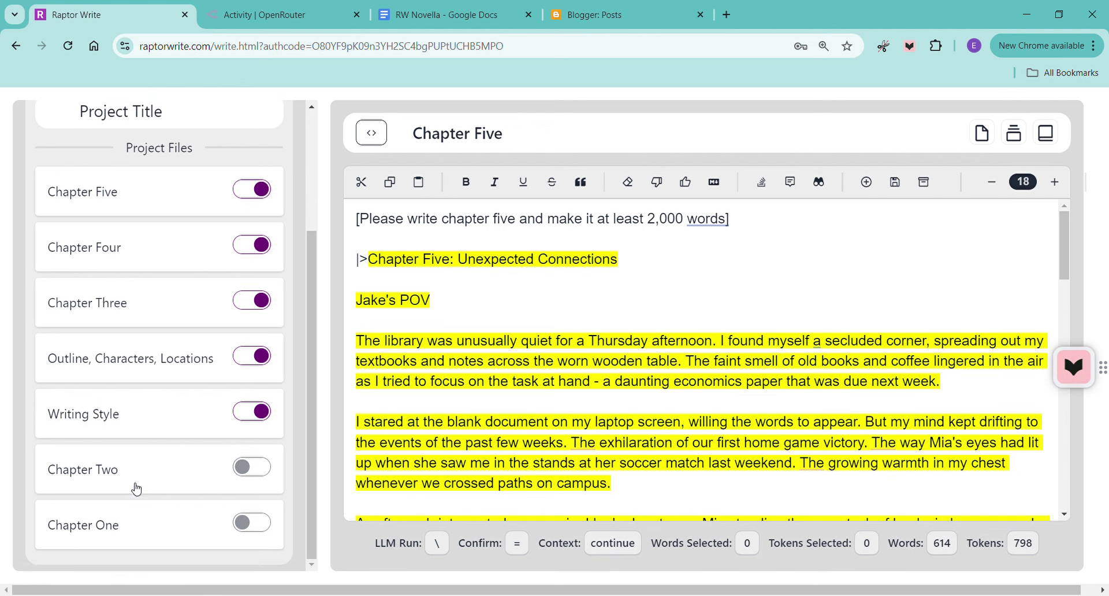
Check the point of view given for chapter 5 in the Outline, Characters, Locations file, and reopen Chapter Five.
click(174, 364)
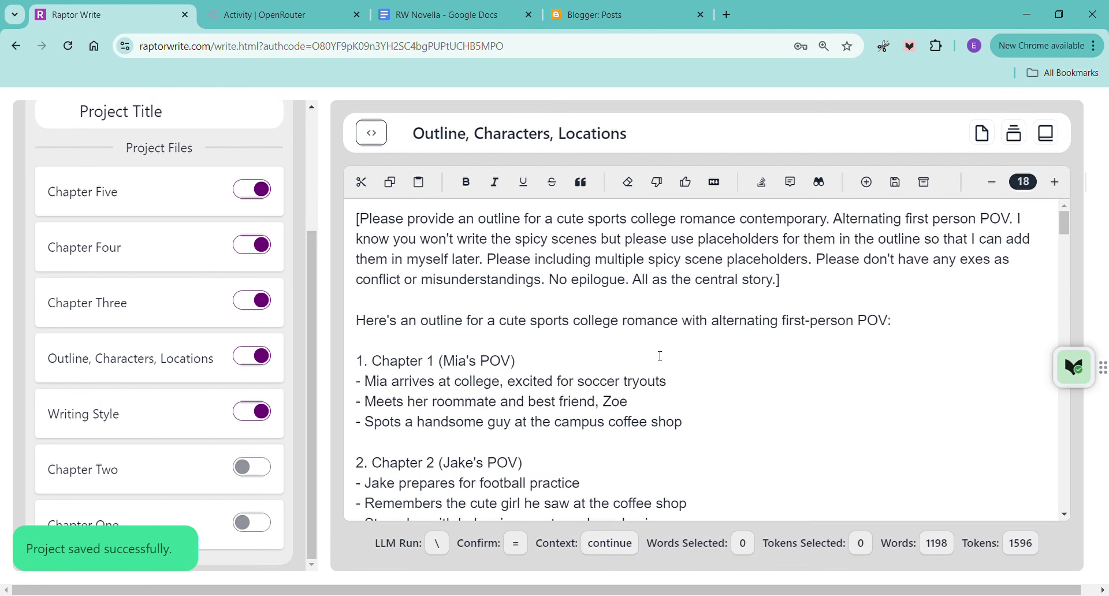
scroll(662, 359, down, 4)
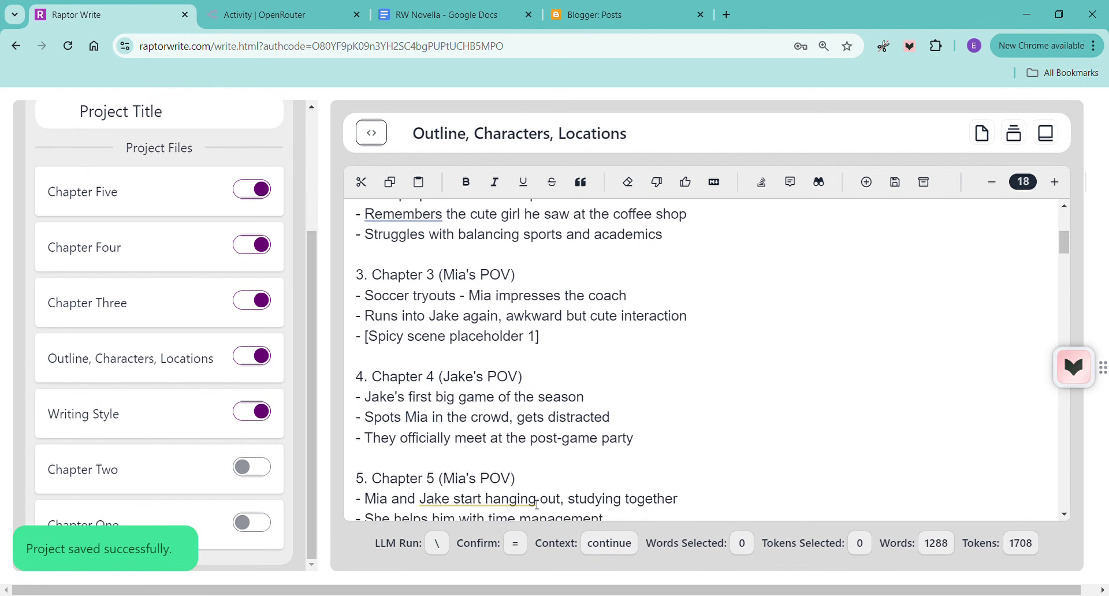
mouse_move(541, 477)
scroll(815, 358, down, 1)
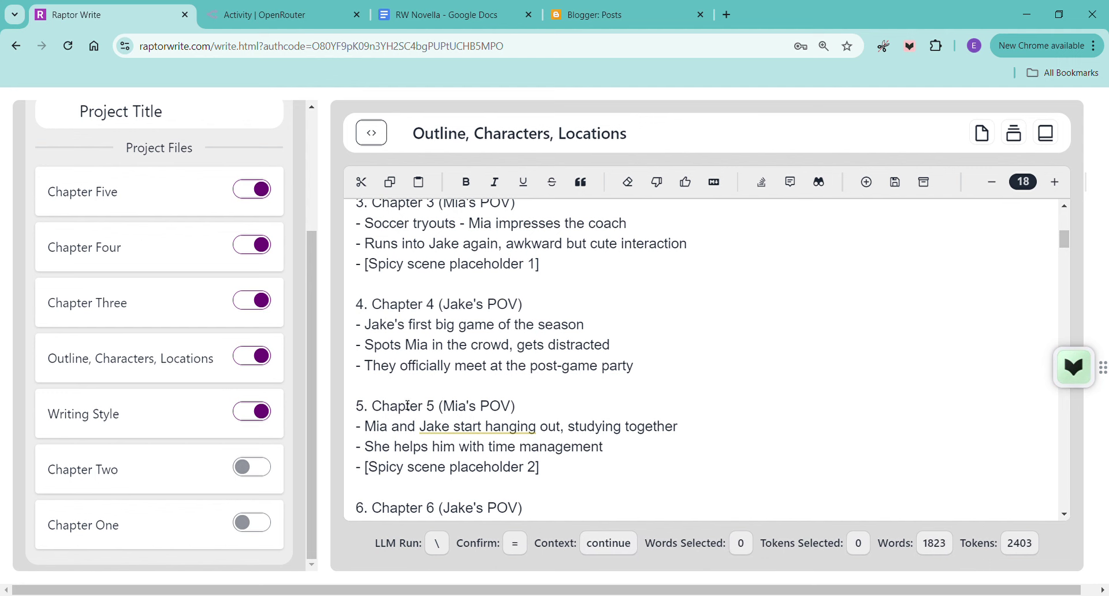
scroll(226, 342, up, 3)
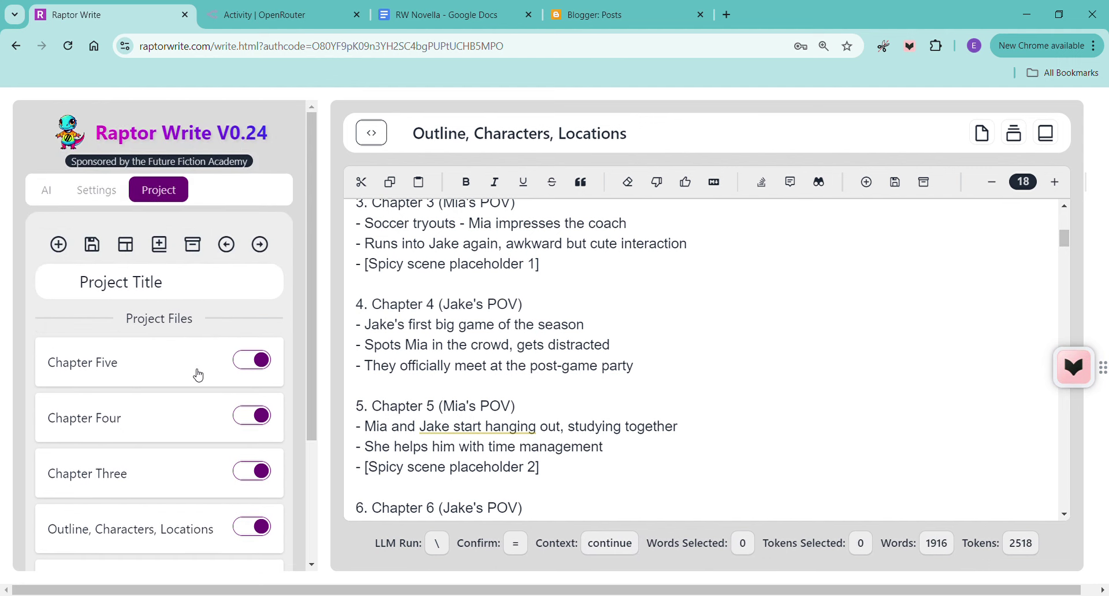
click(190, 378)
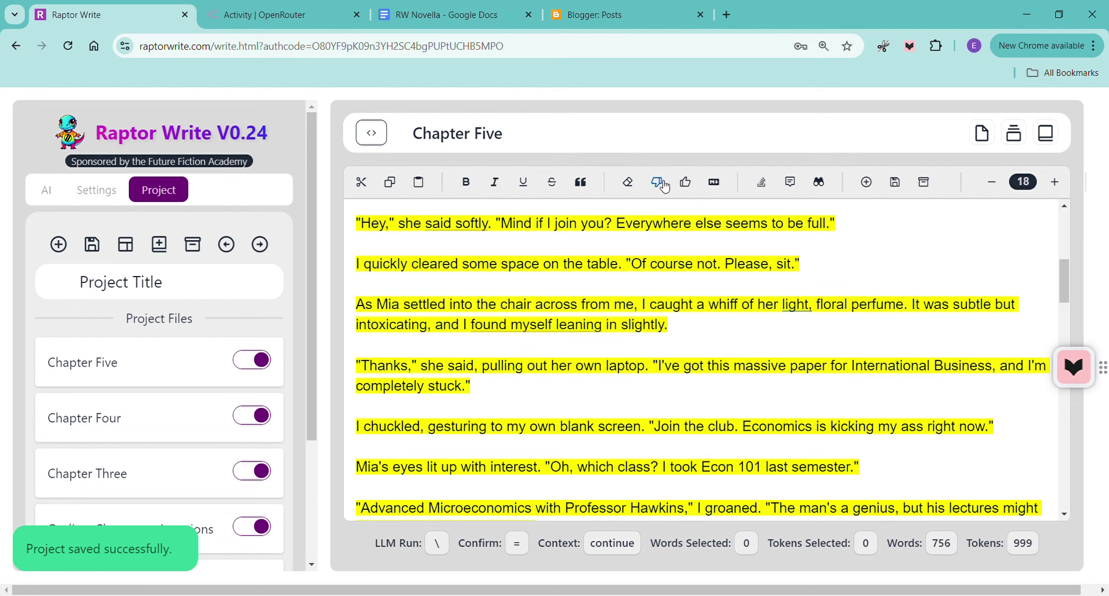
Skim the generated Chapter Five draft, reject it and delete the leftover "|>" marker below the prompt.
scroll(650, 285, down, 10)
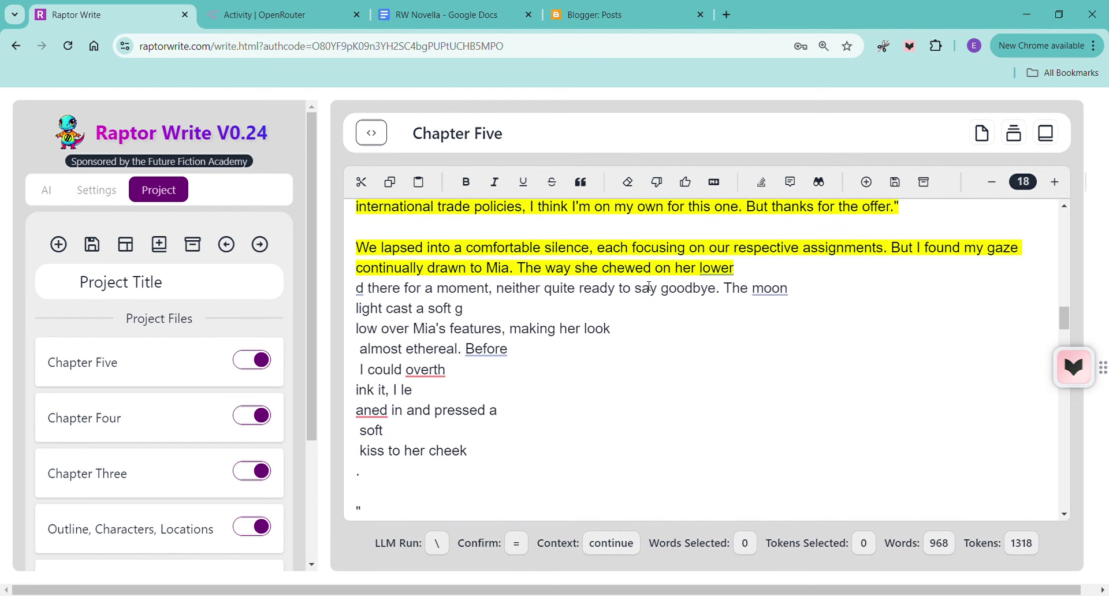
scroll(649, 285, down, 15)
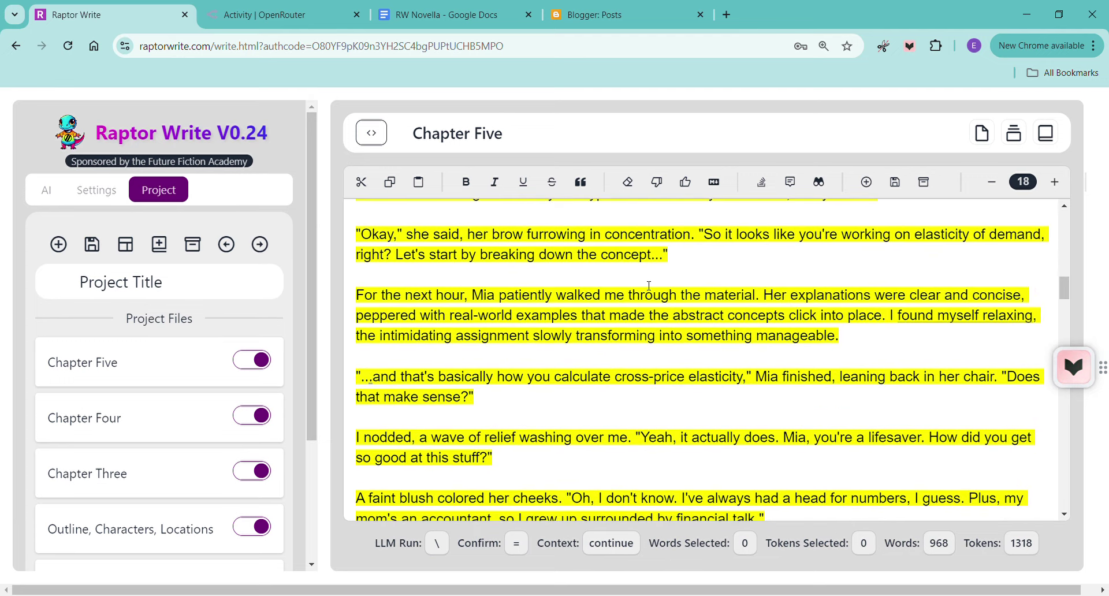
scroll(649, 285, up, 10)
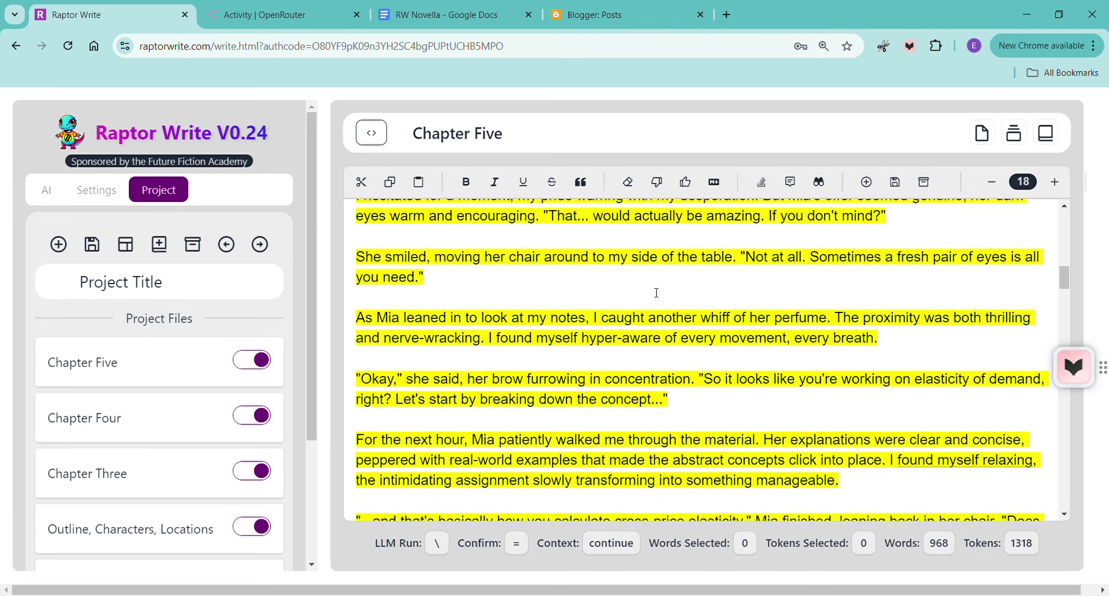
scroll(656, 294, up, 6)
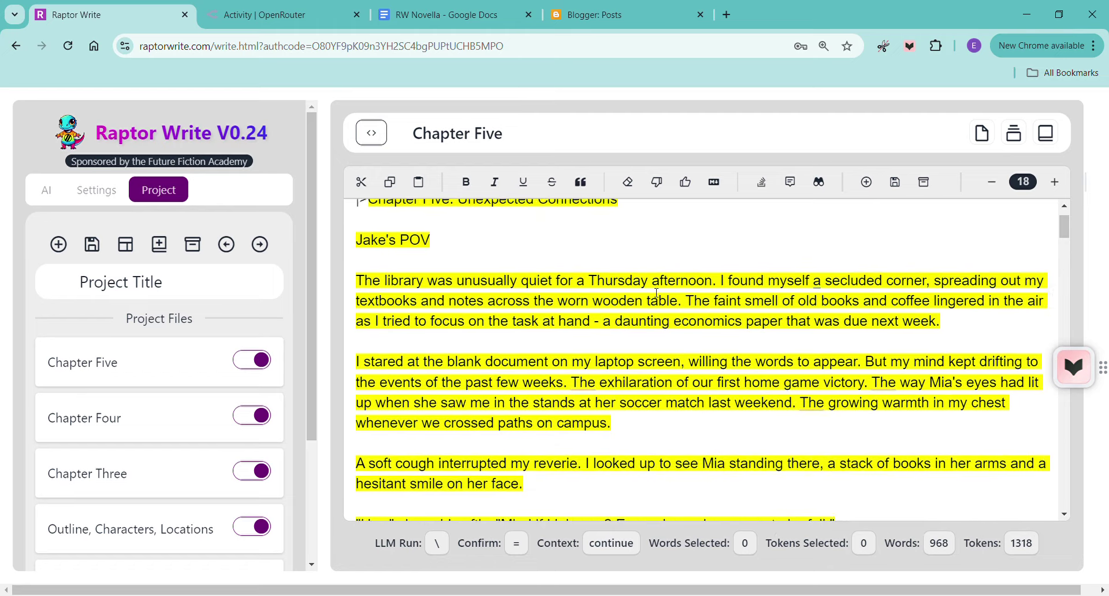
click(657, 184)
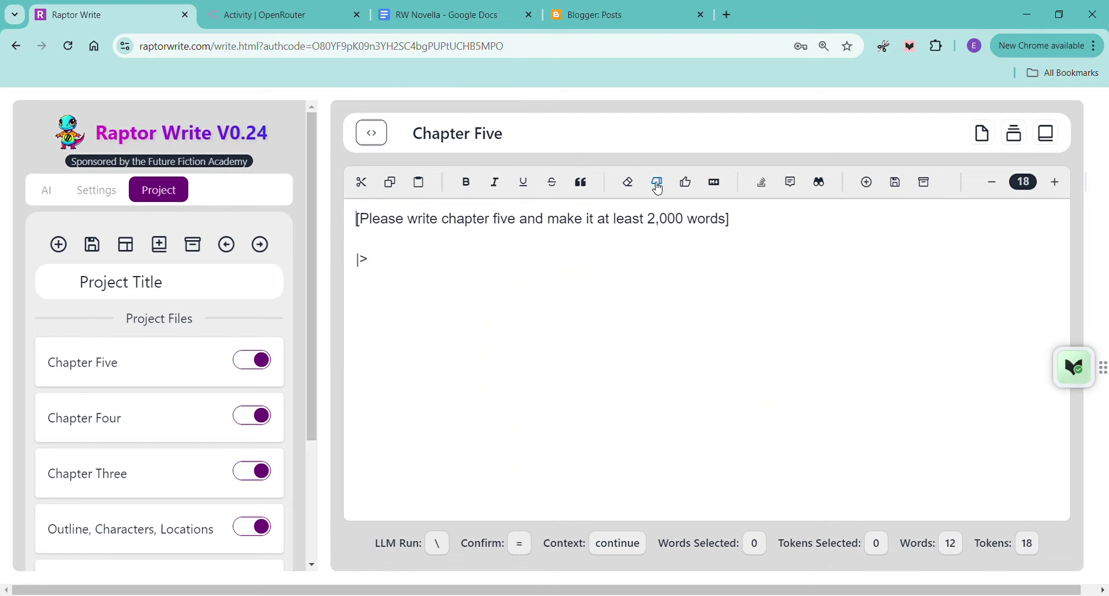
double_click(363, 261)
key(BackSpace)
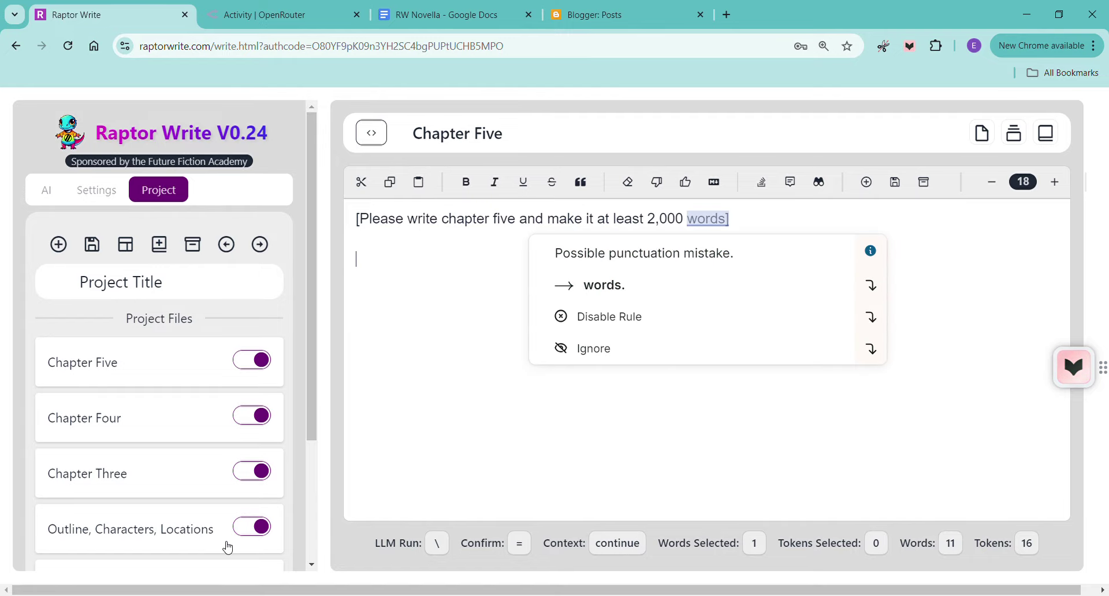
Exclude Chapter Three from the prompt and move it below Writing Style in the project files.
scroll(185, 519, down, 1)
scroll(187, 517, up, 1)
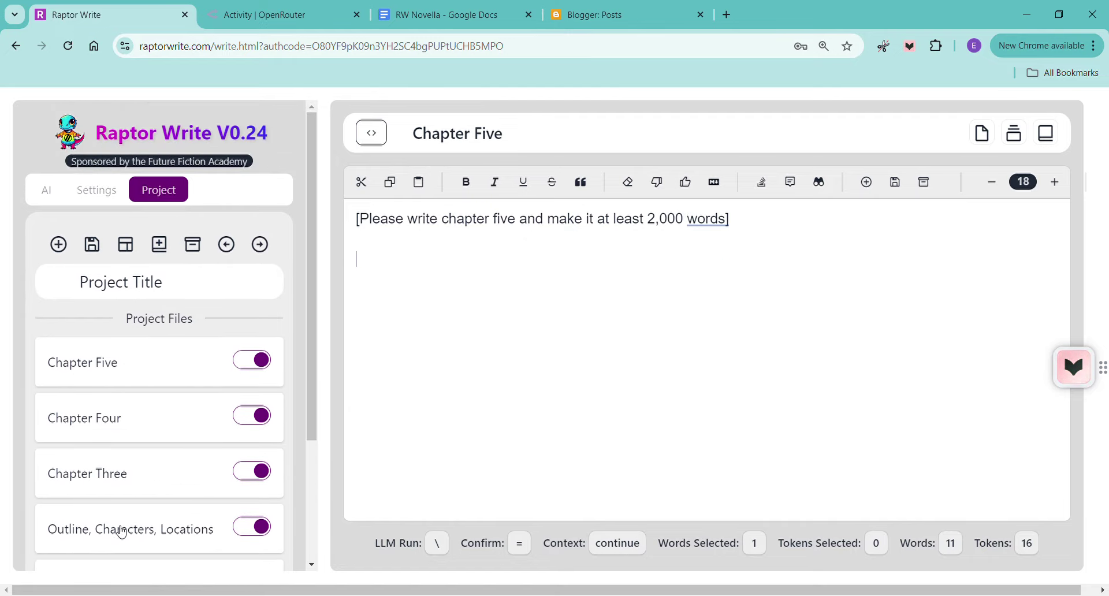
click(247, 473)
scroll(124, 479, down, 2)
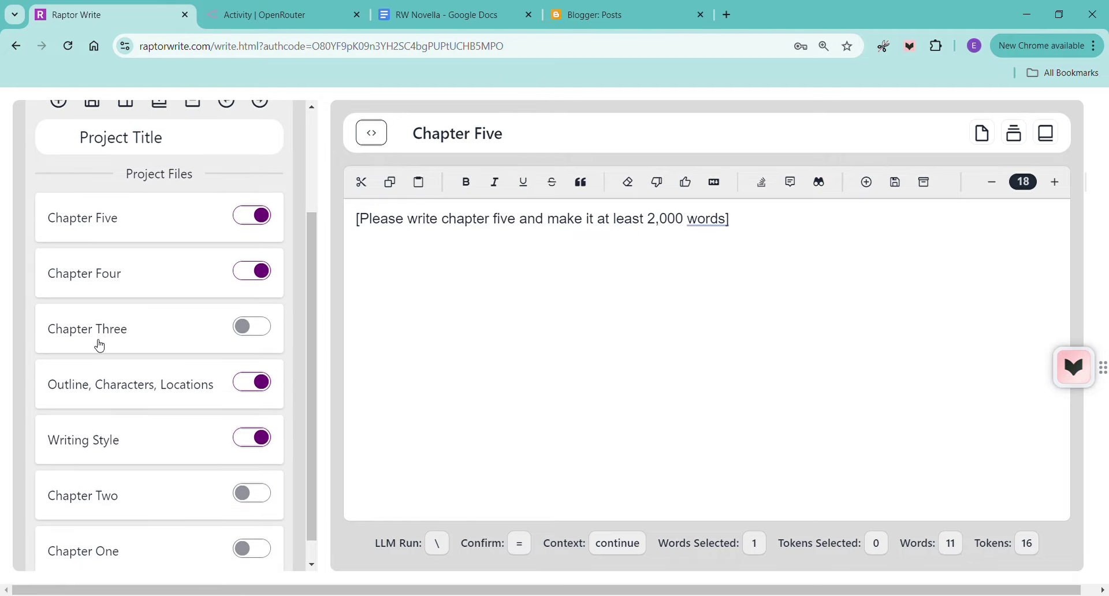
drag(99, 345, 94, 453)
scroll(252, 433, up, 2)
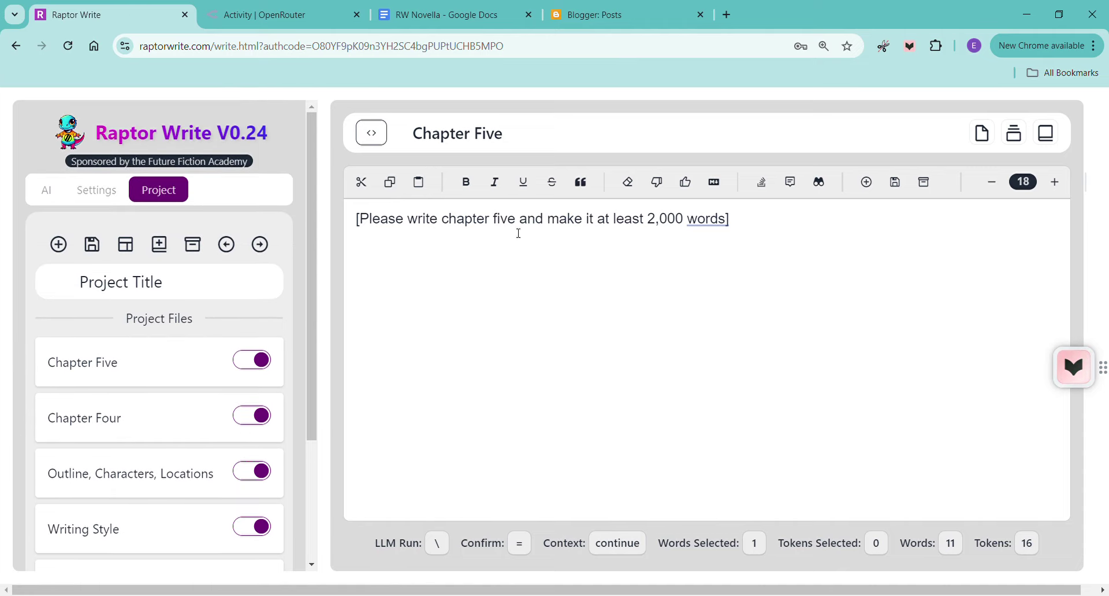
Generate Chapter Five again from the unchanged prompt with the Continue action and skim through the draft.
click(404, 273)
right_click(403, 273)
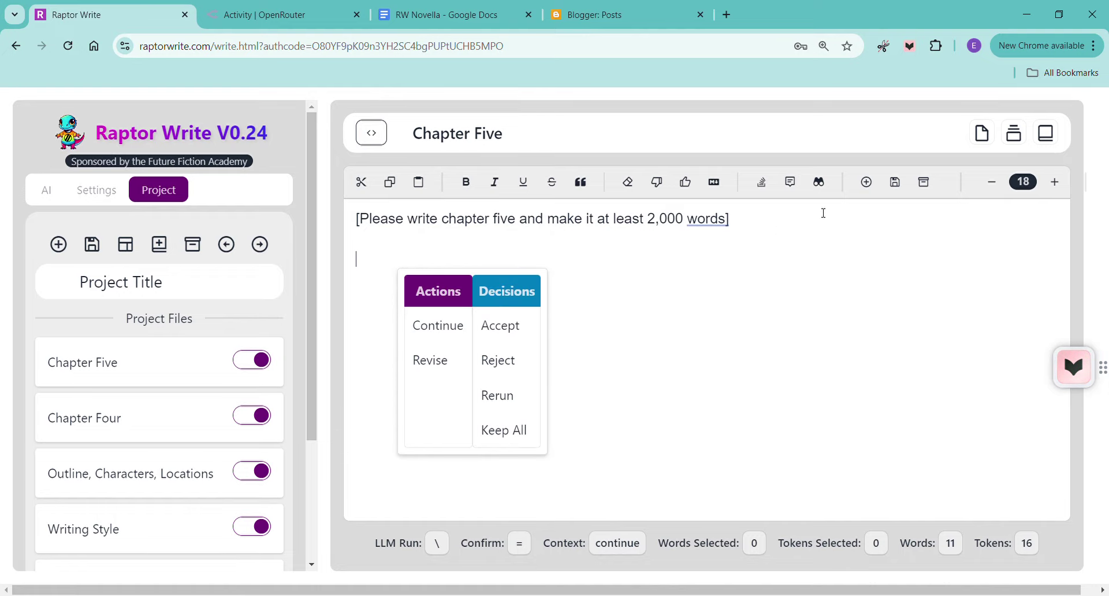
click(452, 327)
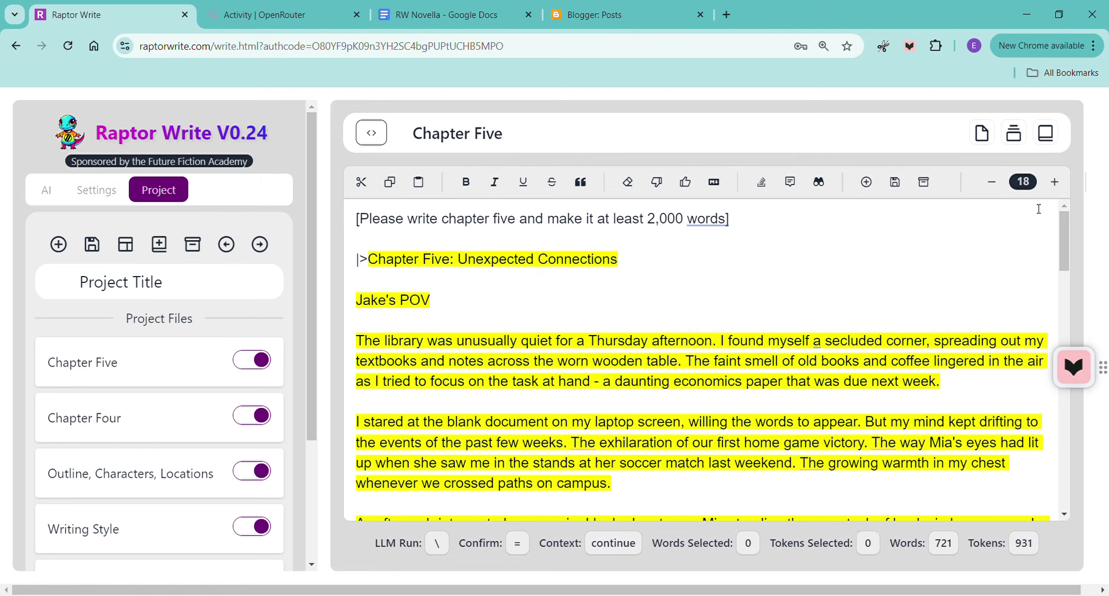
scroll(1004, 264, down, 20)
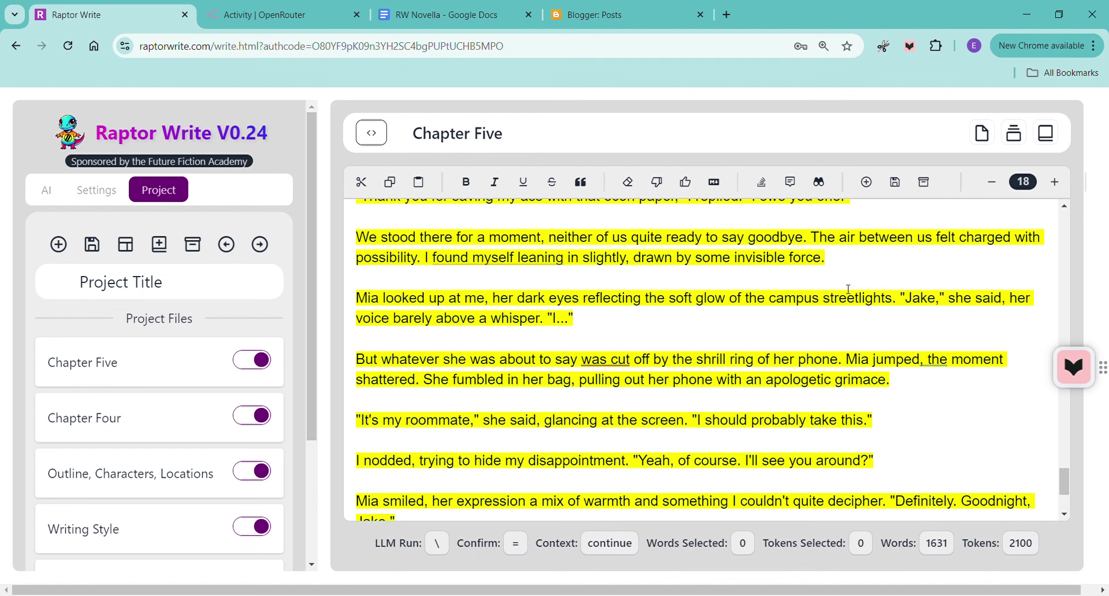
scroll(890, 281, down, 5)
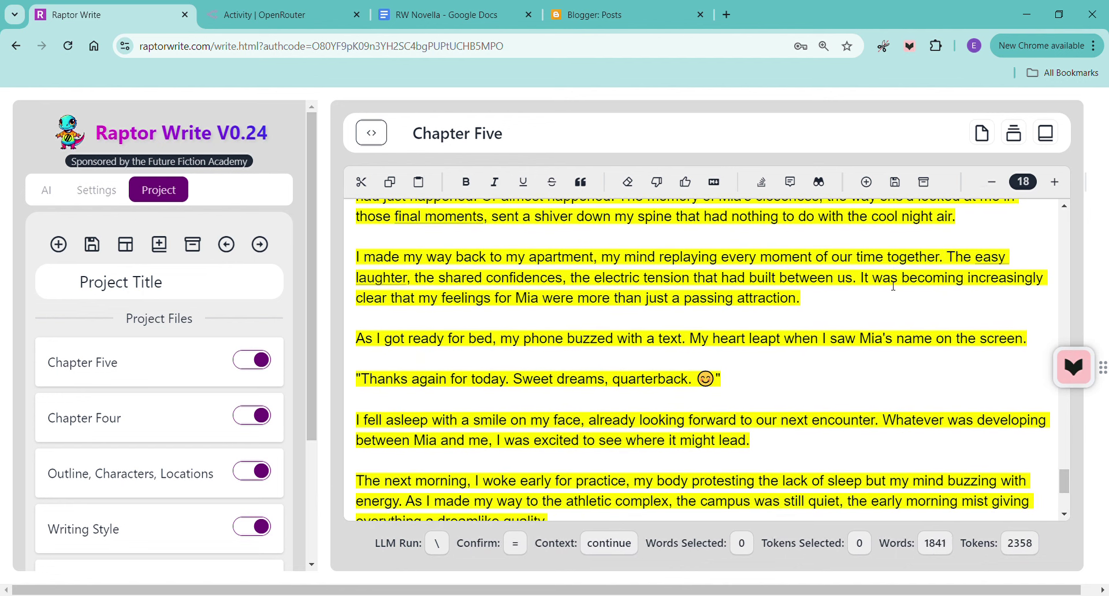
scroll(984, 313, down, 5)
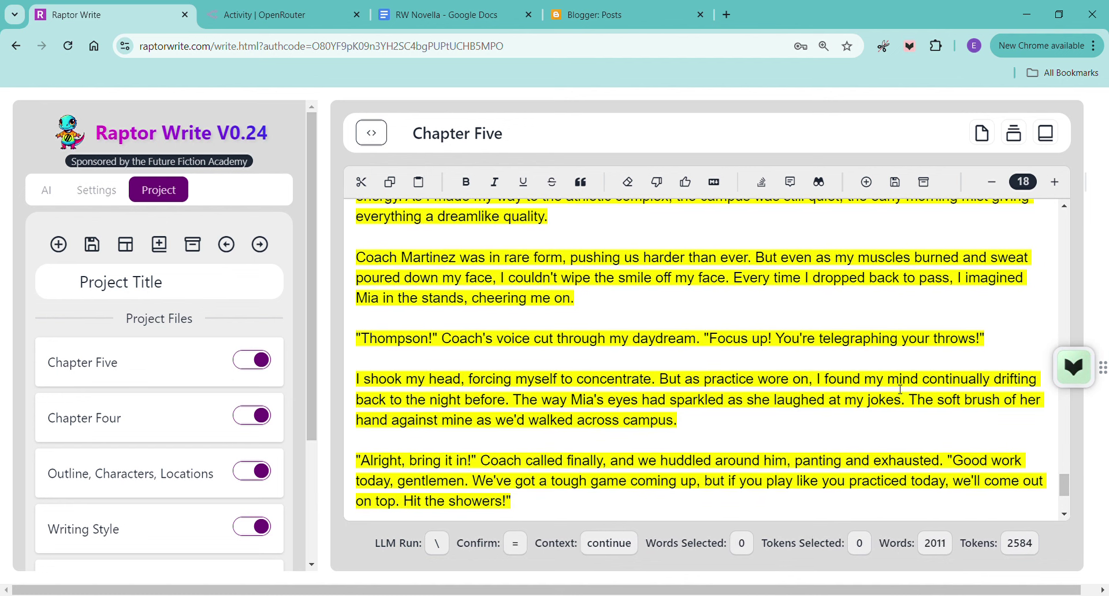
scroll(881, 288, down, 5)
scroll(881, 289, down, 1)
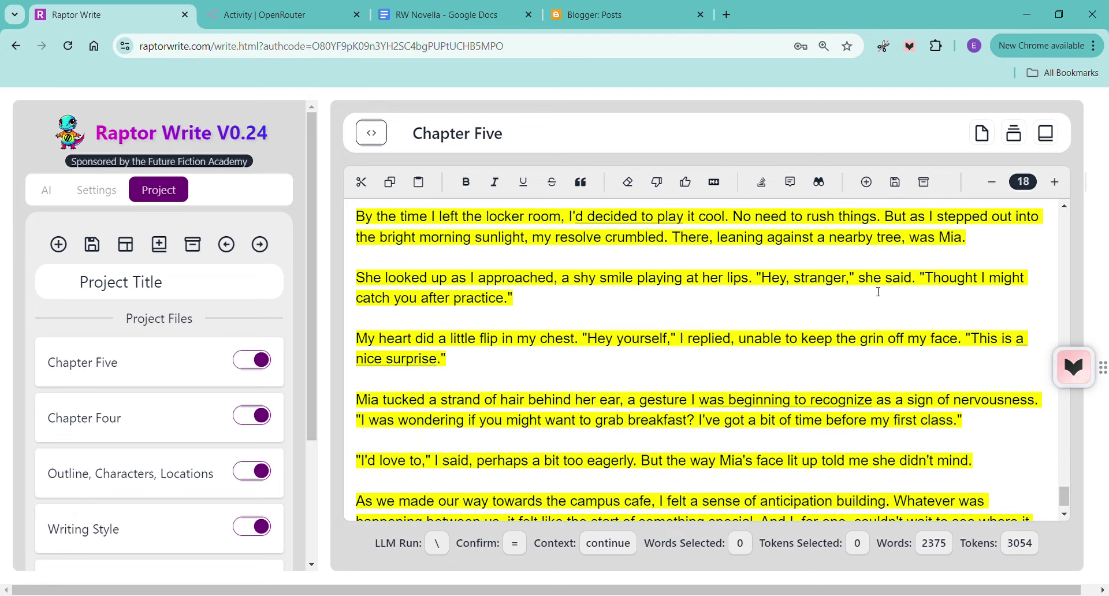
scroll(901, 304, down, 8)
scroll(911, 314, down, 20)
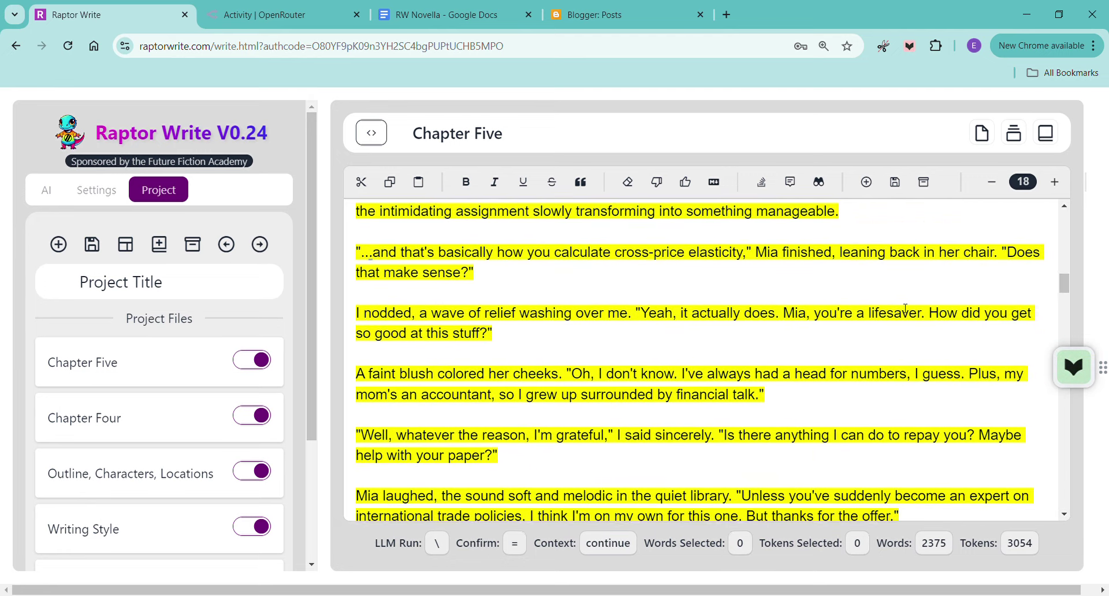
Reject the regenerated Jake's POV draft and clear its leftover "|>" marker.
click(657, 183)
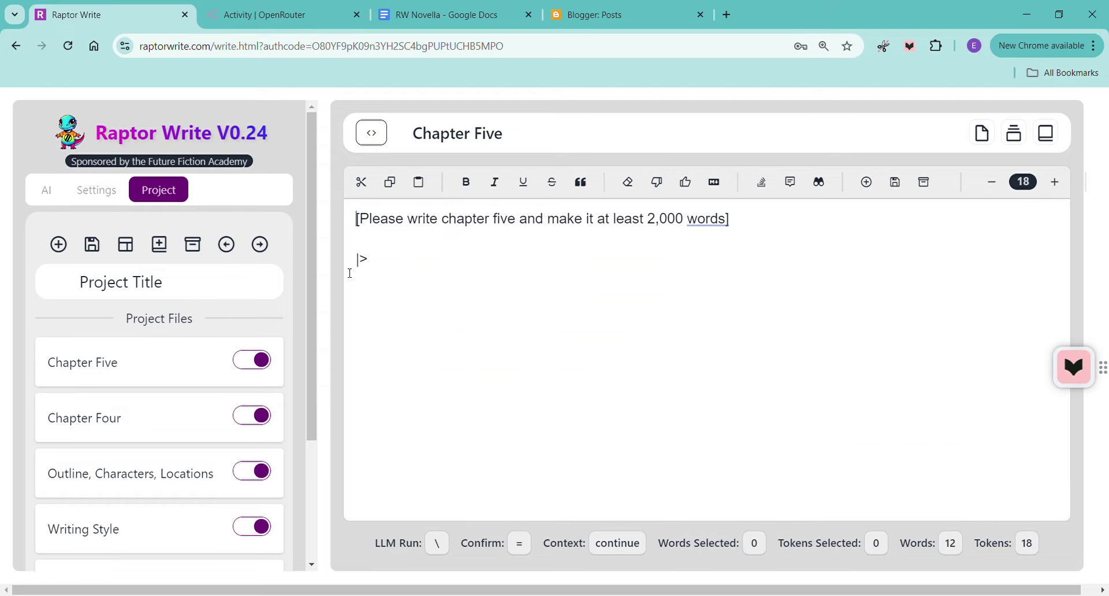
drag(349, 272, 389, 272)
key(BackSpace)
Insert ", Mia's POV," after "chapter five" in the prompt and generate the chapter with the Continue action.
click(519, 230)
text(, Mia's )
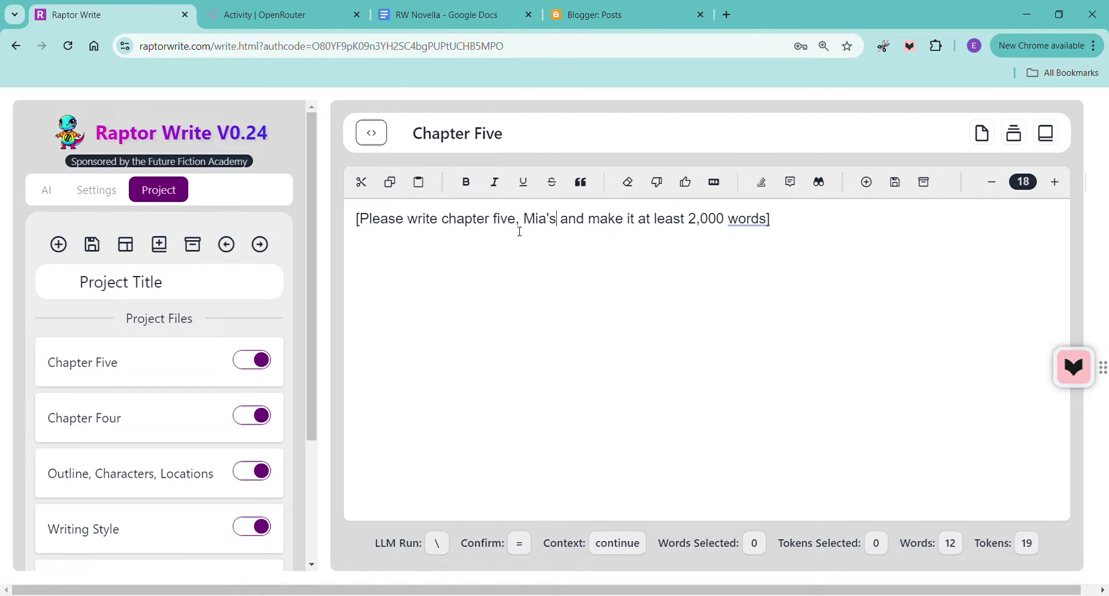
text(POV,)
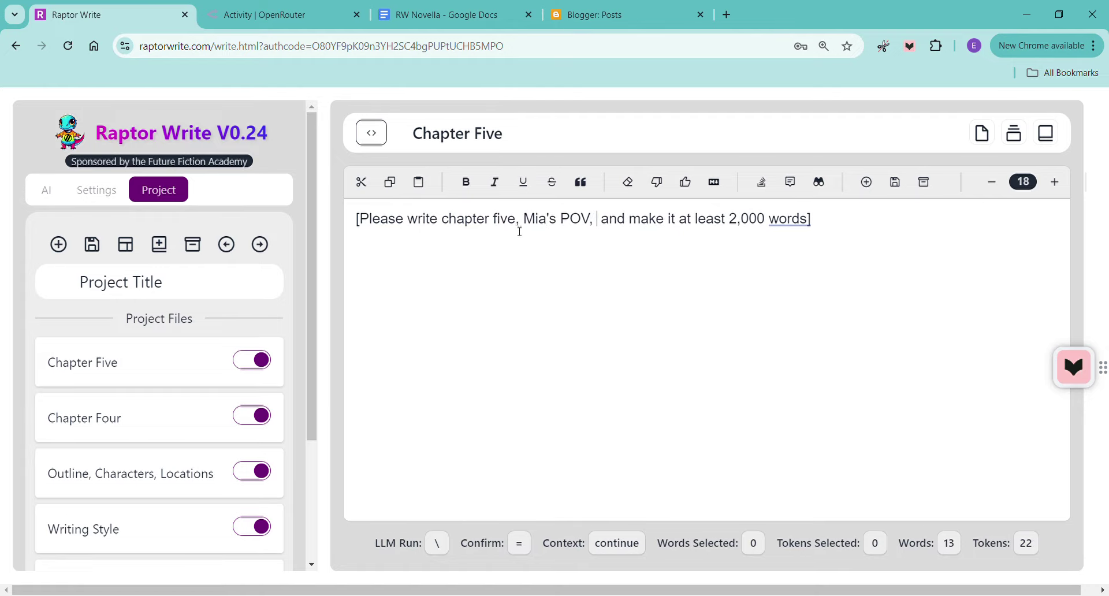
right_click(395, 276)
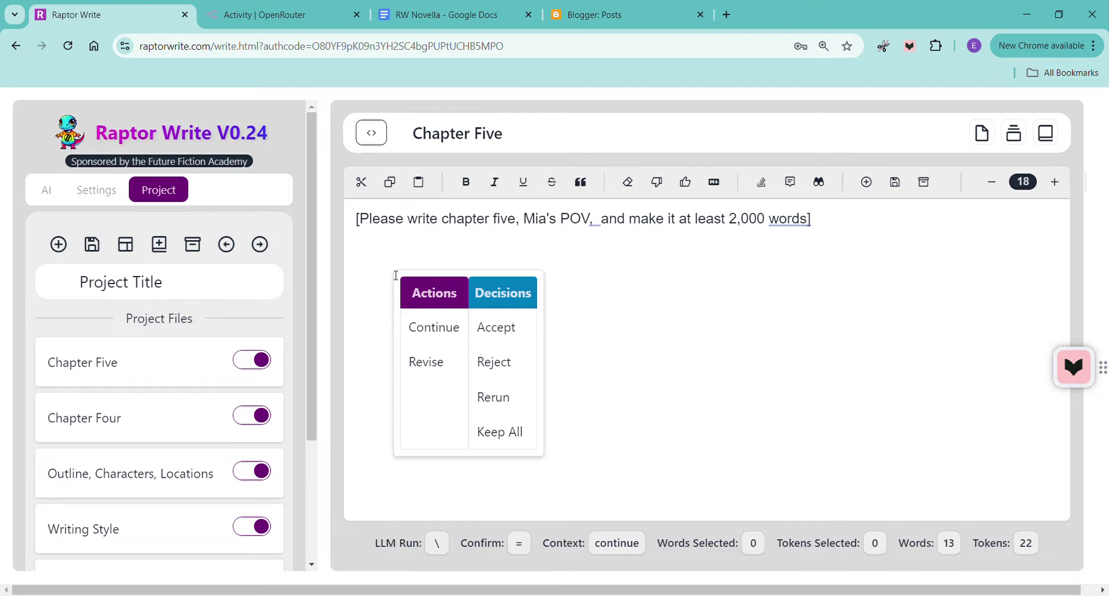
click(436, 325)
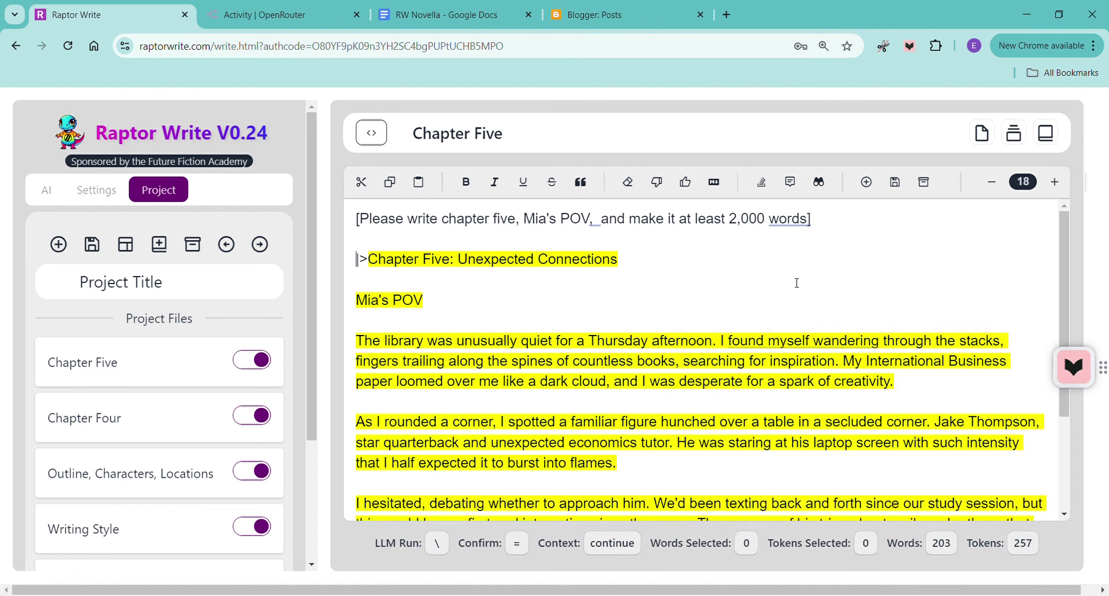
Read through the generated Mia's POV version of Chapter Five to its end.
scroll(797, 283, down, 3)
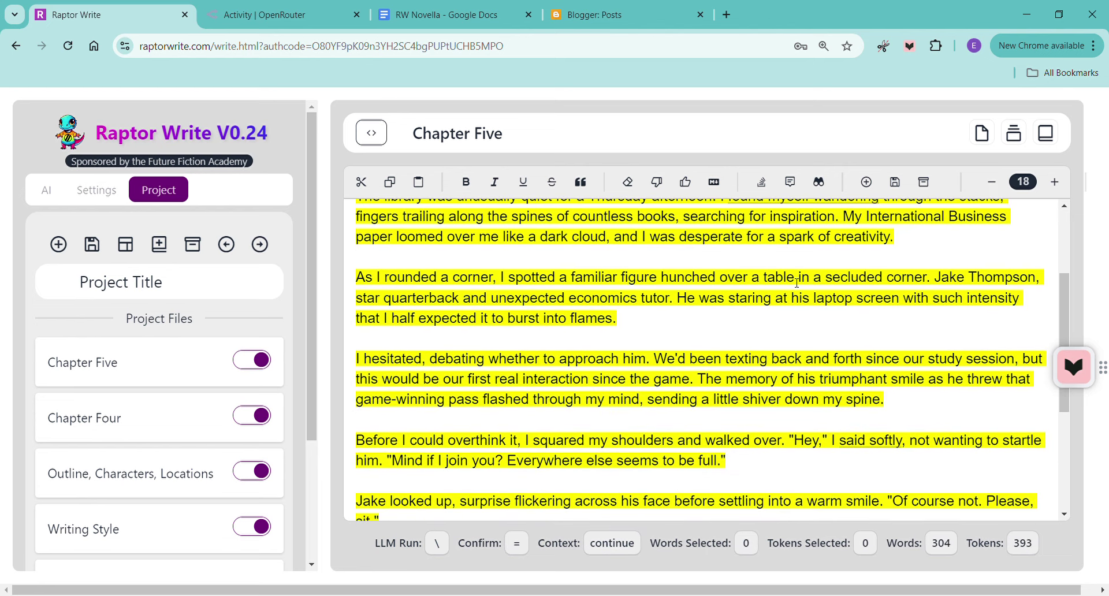
scroll(797, 283, down, 3)
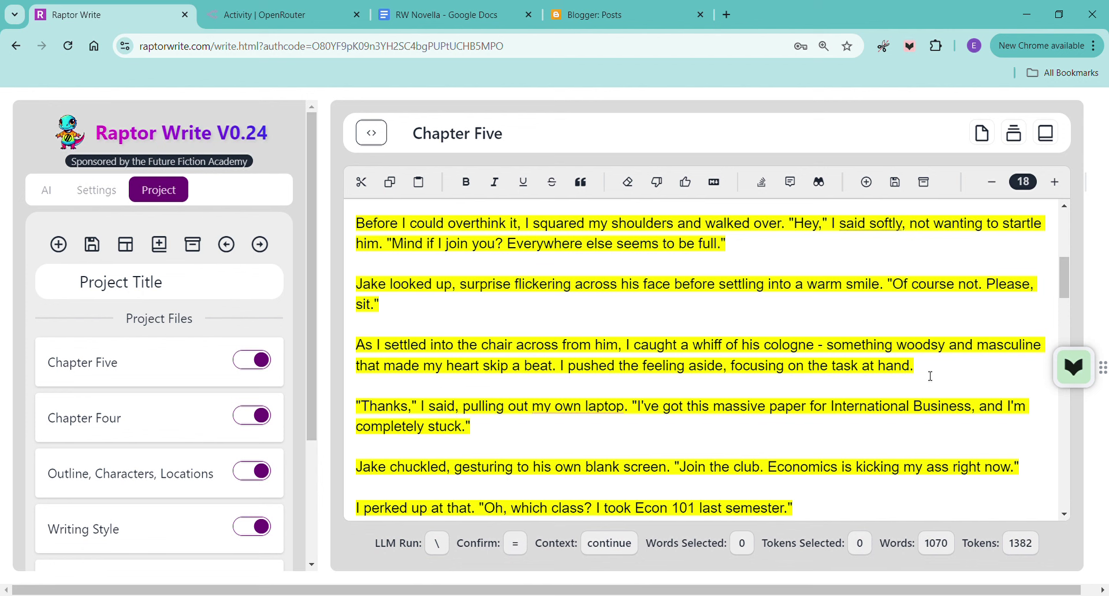
scroll(930, 376, down, 3)
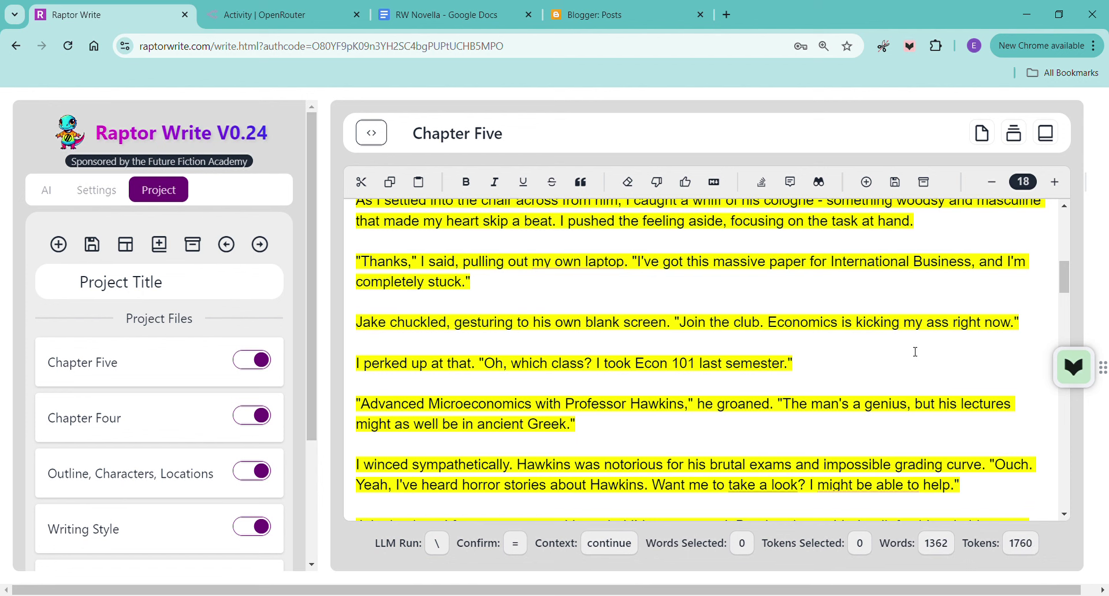
scroll(916, 351, down, 1)
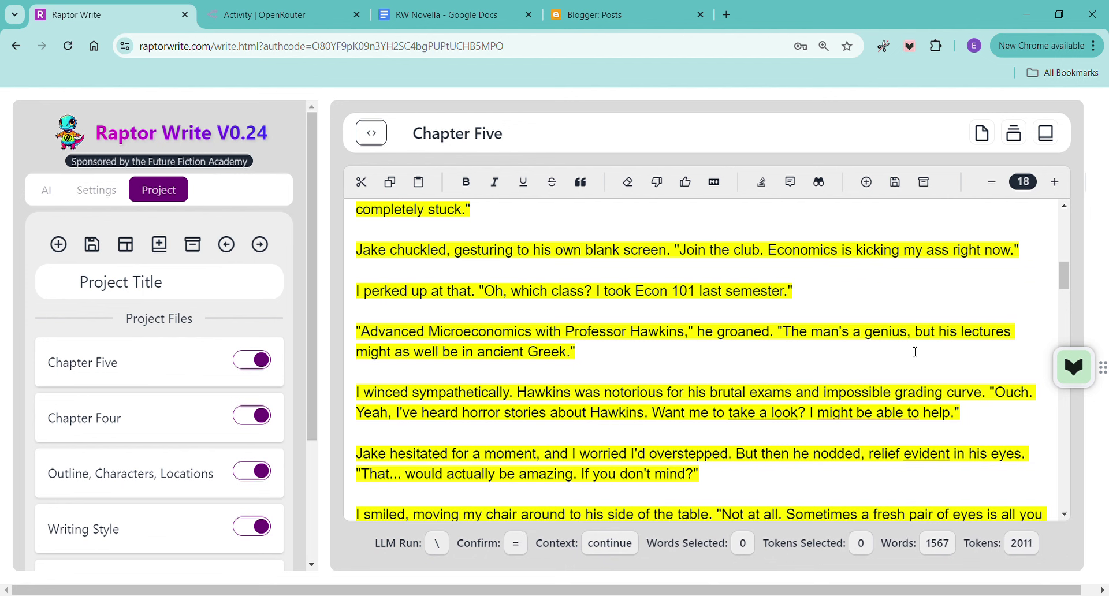
scroll(916, 352, down, 3)
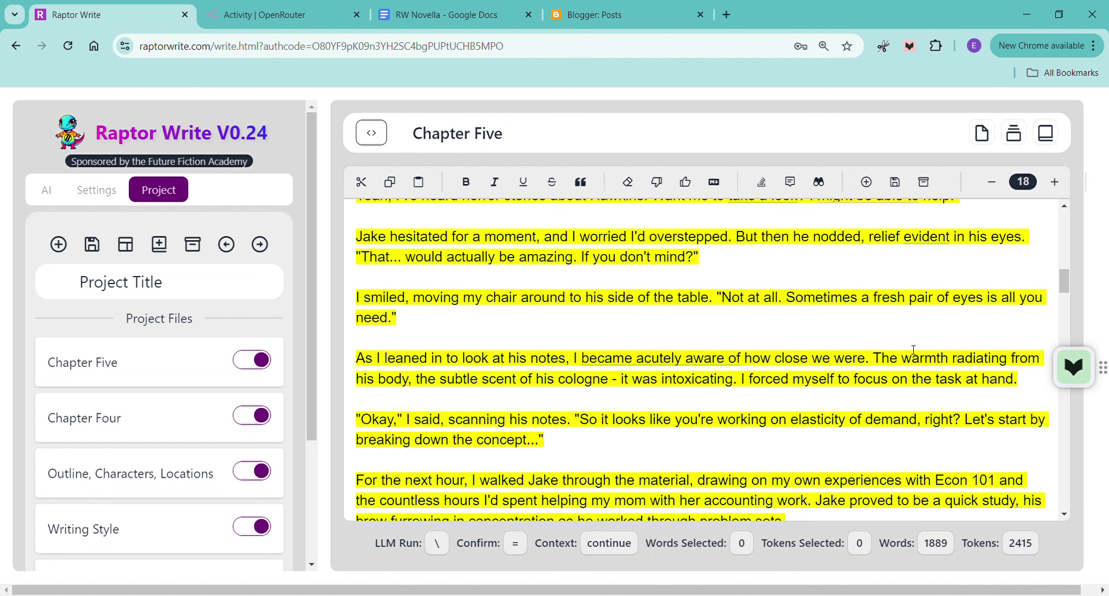
scroll(913, 350, down, 3)
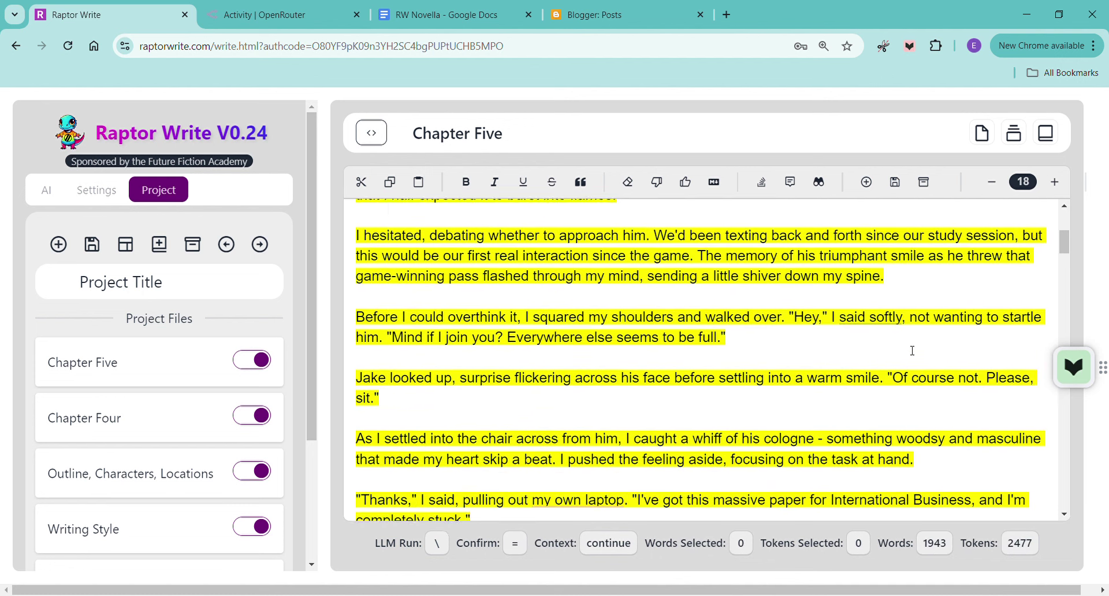
scroll(912, 350, down, 3)
scroll(910, 344, down, 10)
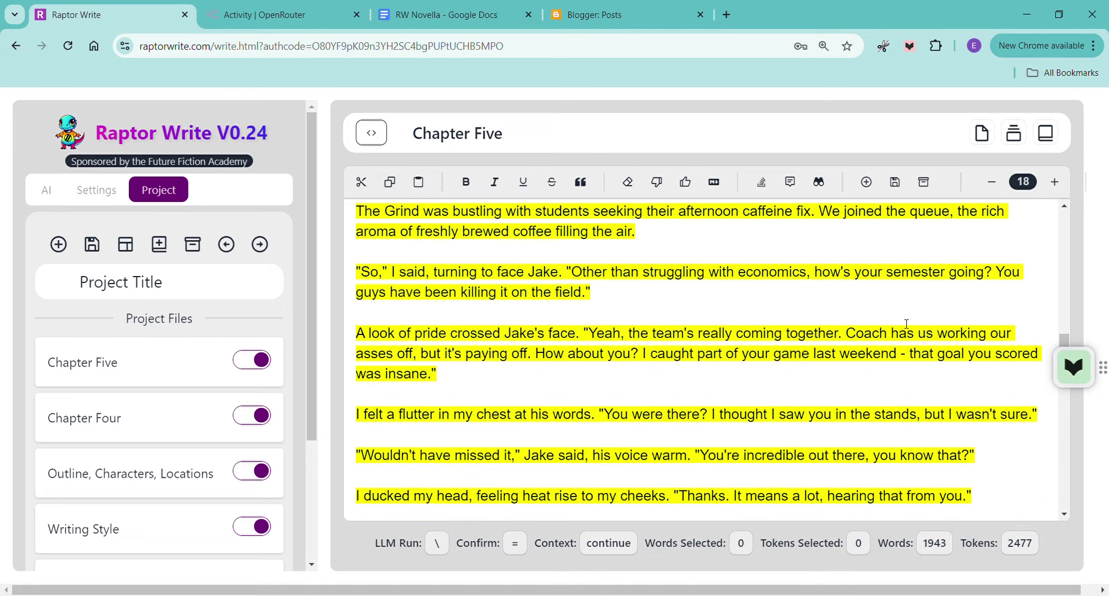
scroll(907, 324, down, 9)
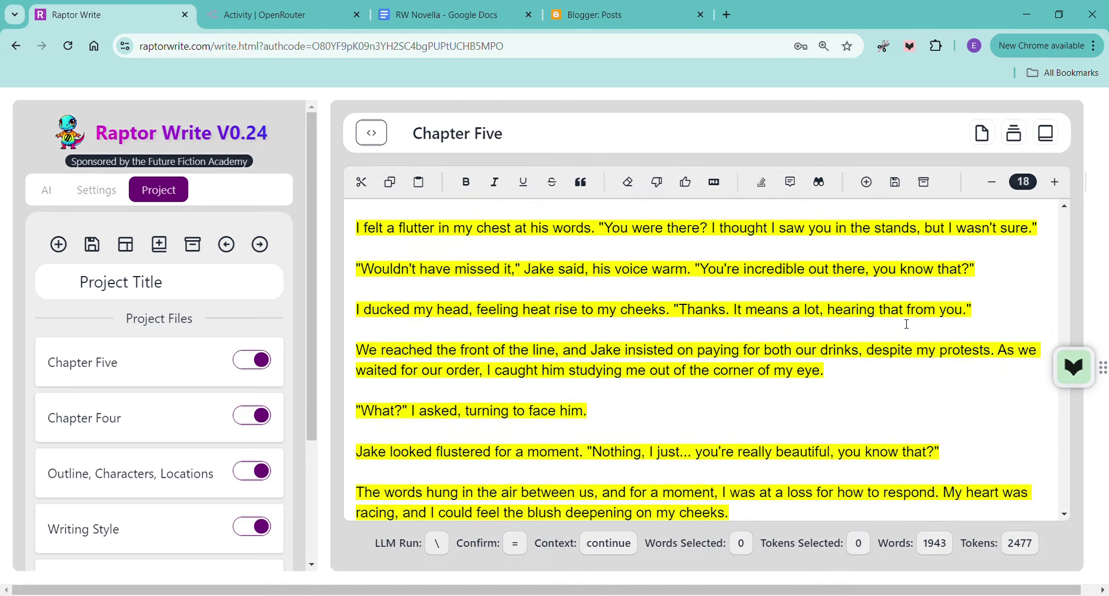
scroll(907, 324, down, 10)
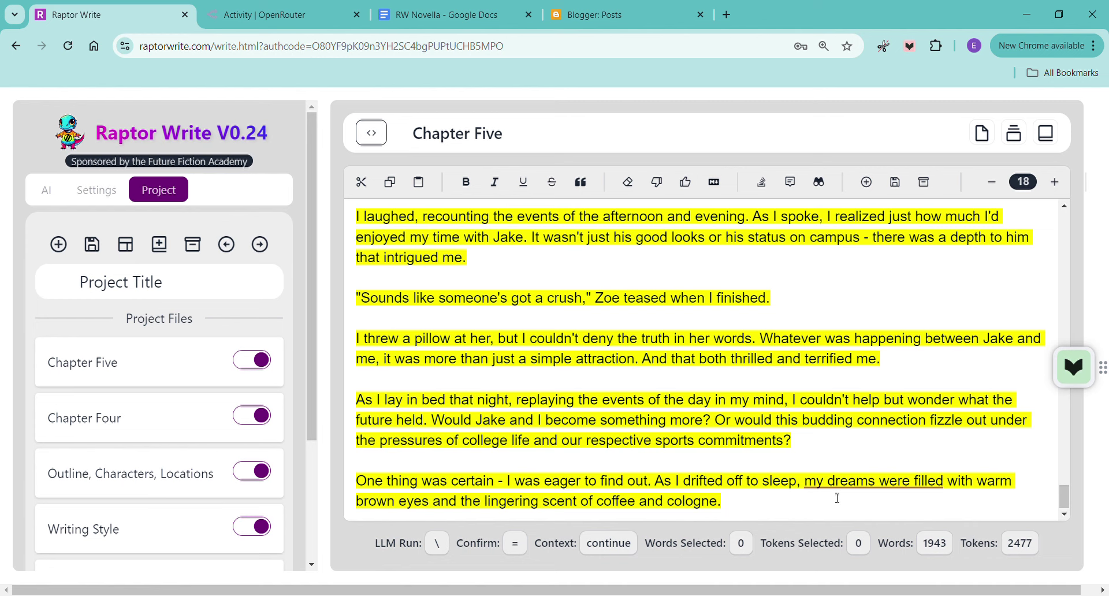
Accept the generated Mia's POV draft of Chapter Five and copy the whole document text.
click(817, 491)
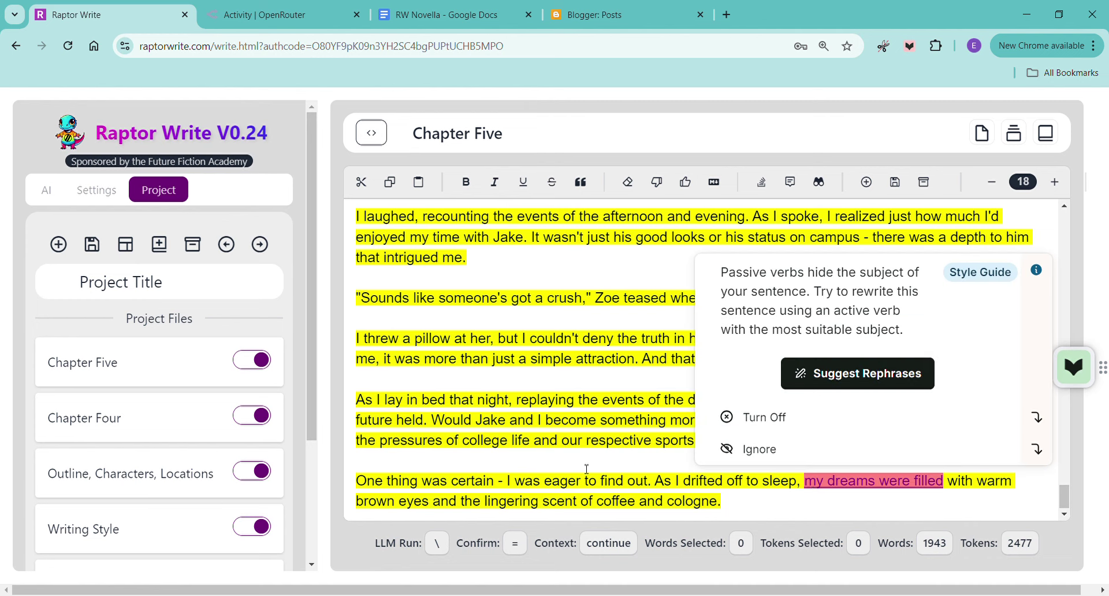
click(595, 281)
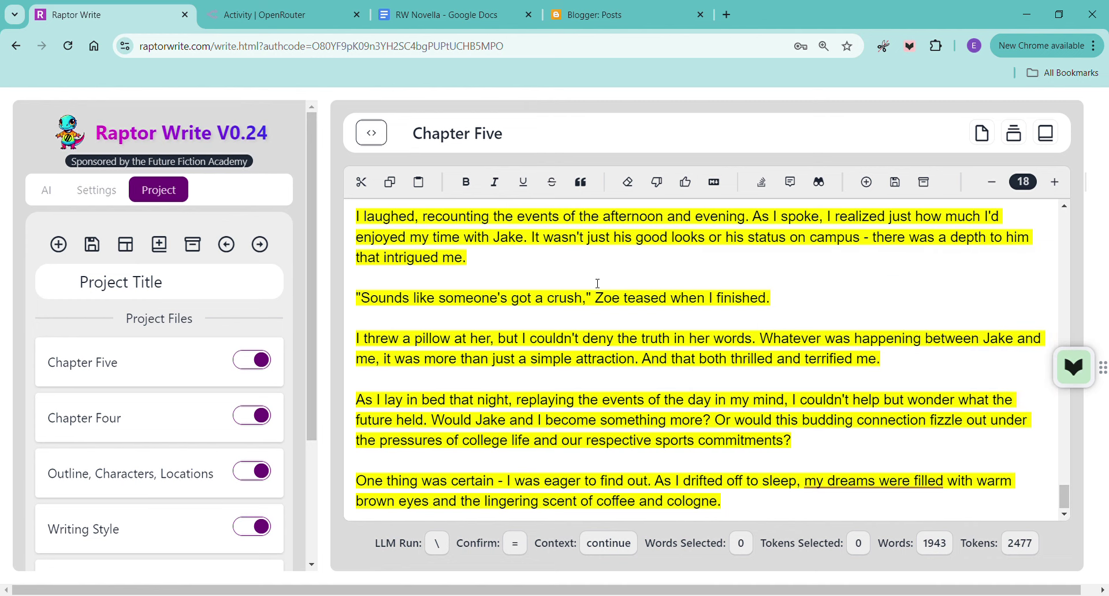
click(686, 182)
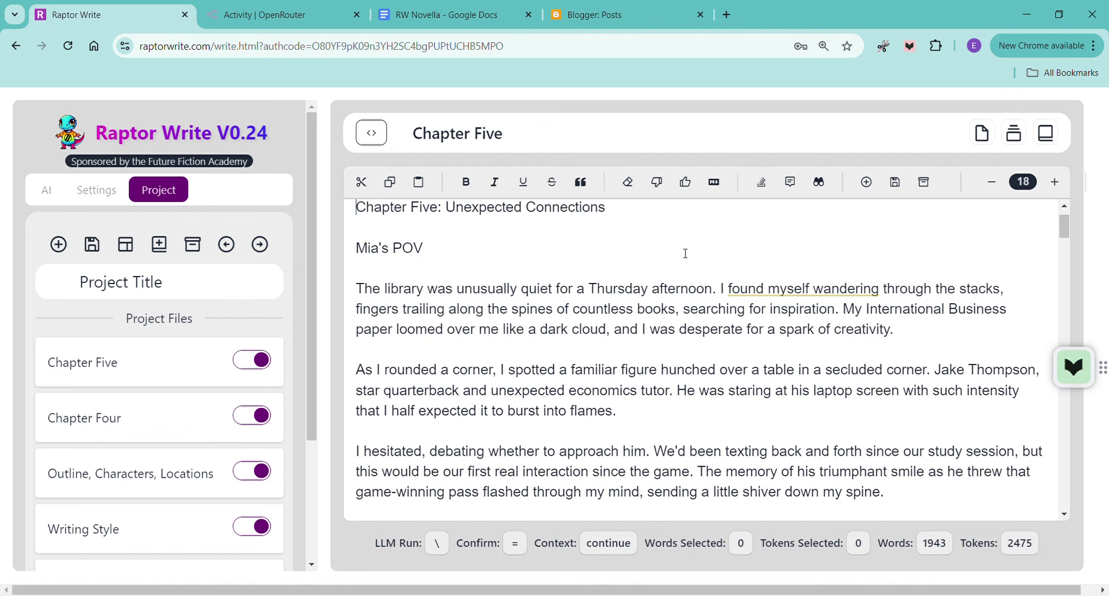
key(ctrl+a)
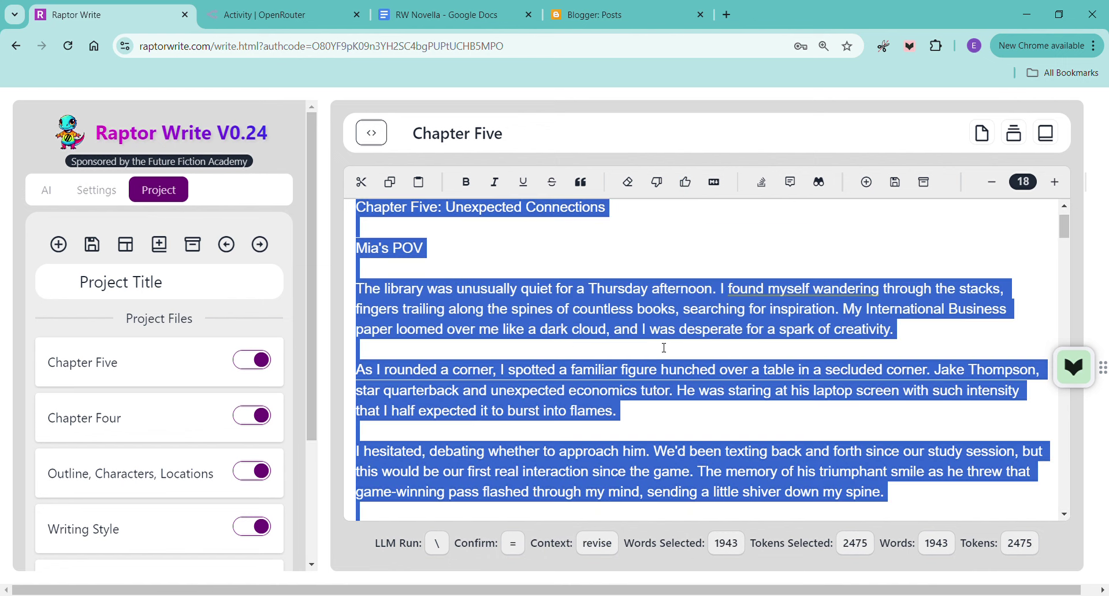
Switch to the RW Novella document in Google Docs and paste the chapter without formatting under the "Chapter Five", "Mia" heading.
click(297, 17)
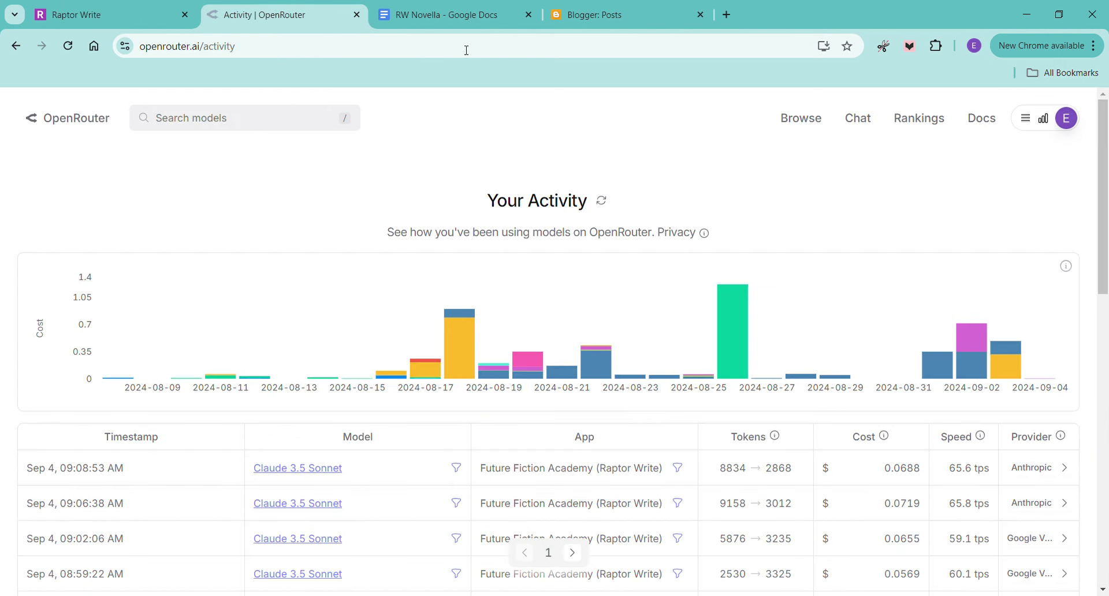
click(462, 16)
right_click(342, 234)
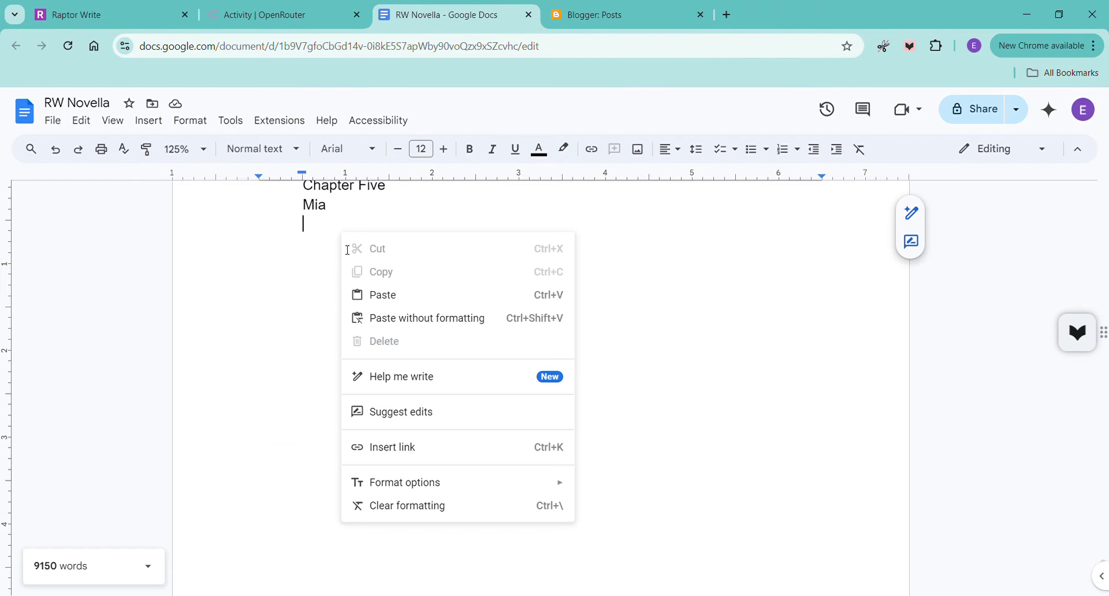
click(413, 318)
scroll(461, 463, up, 20)
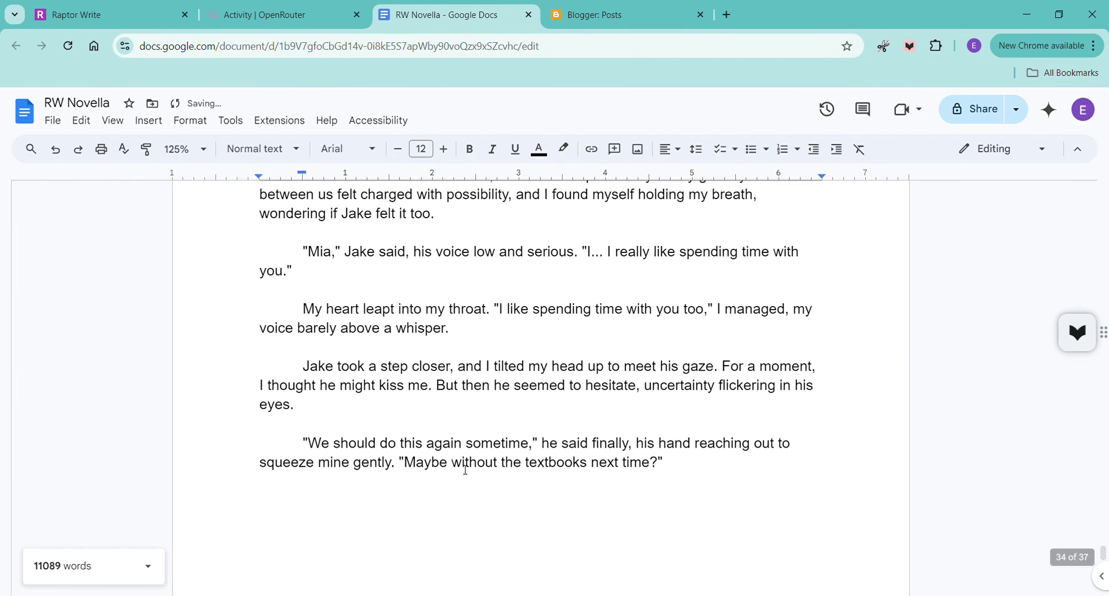
scroll(466, 470, down, 20)
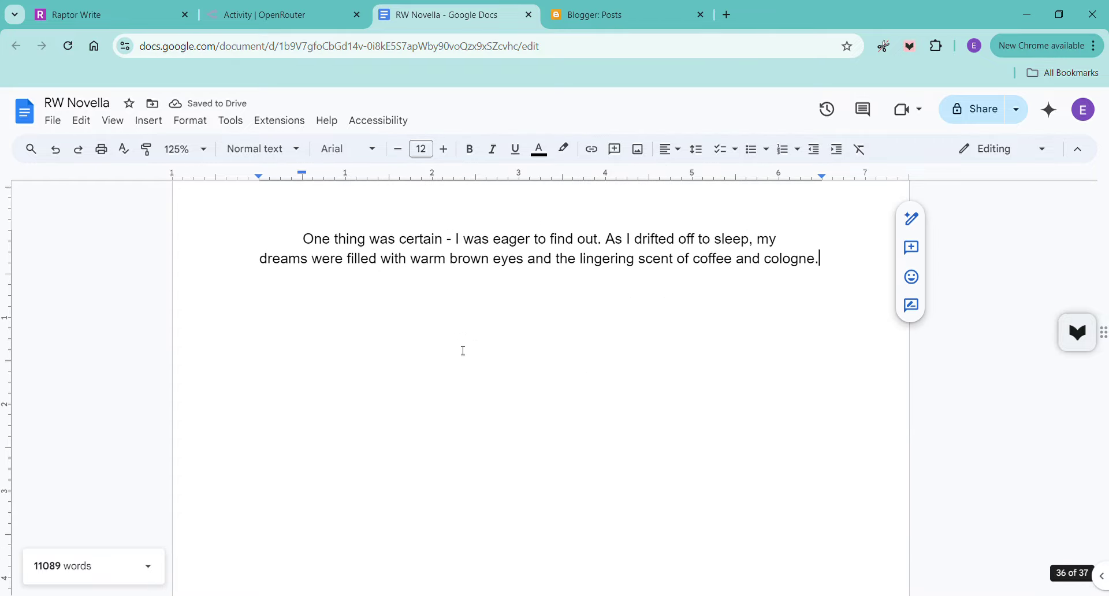
Add a blank line below the "Chapter Six", "Jake" heading in the novella document.
scroll(449, 356, down, 8)
click(330, 339)
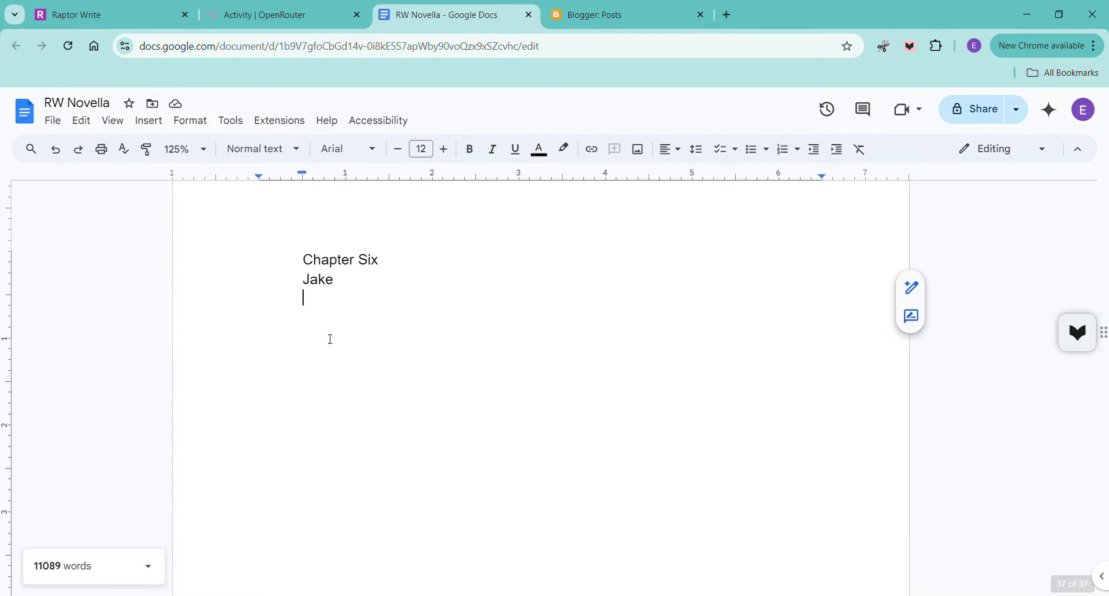
key(Return)
Switch to OpenRouter, refresh the activity page and review the costs of the recent Claude 3.5 Sonnet requests.
click(248, 15)
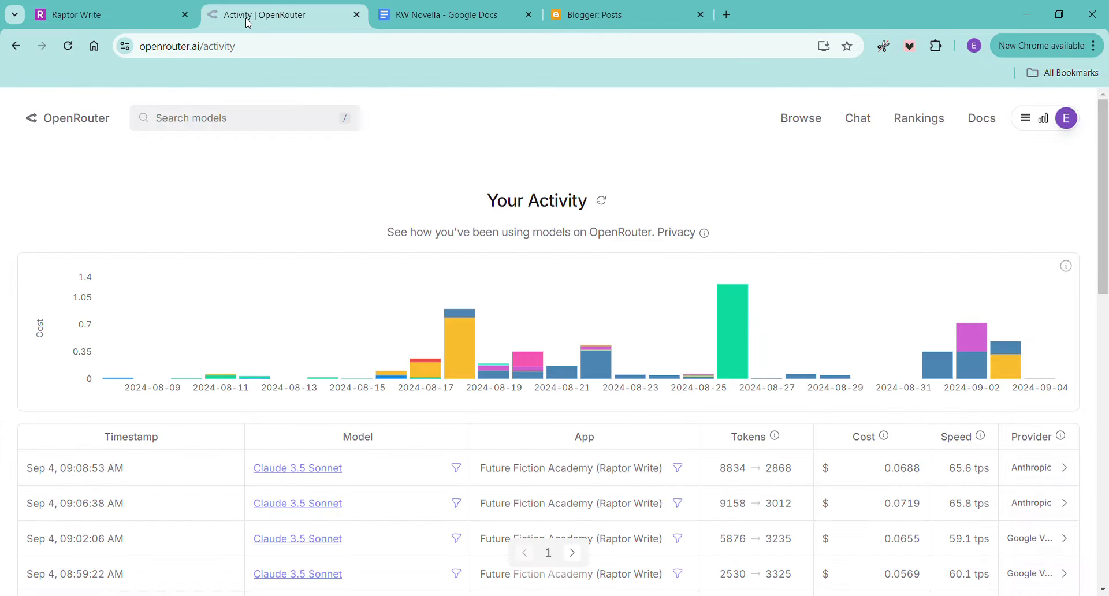
click(68, 47)
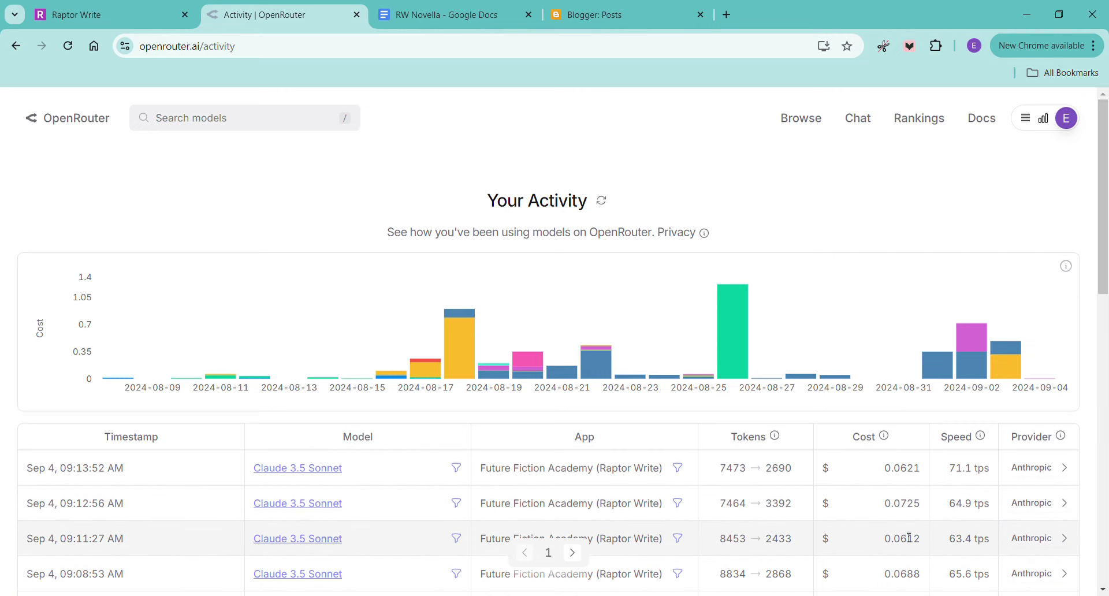
scroll(909, 538, down, 3)
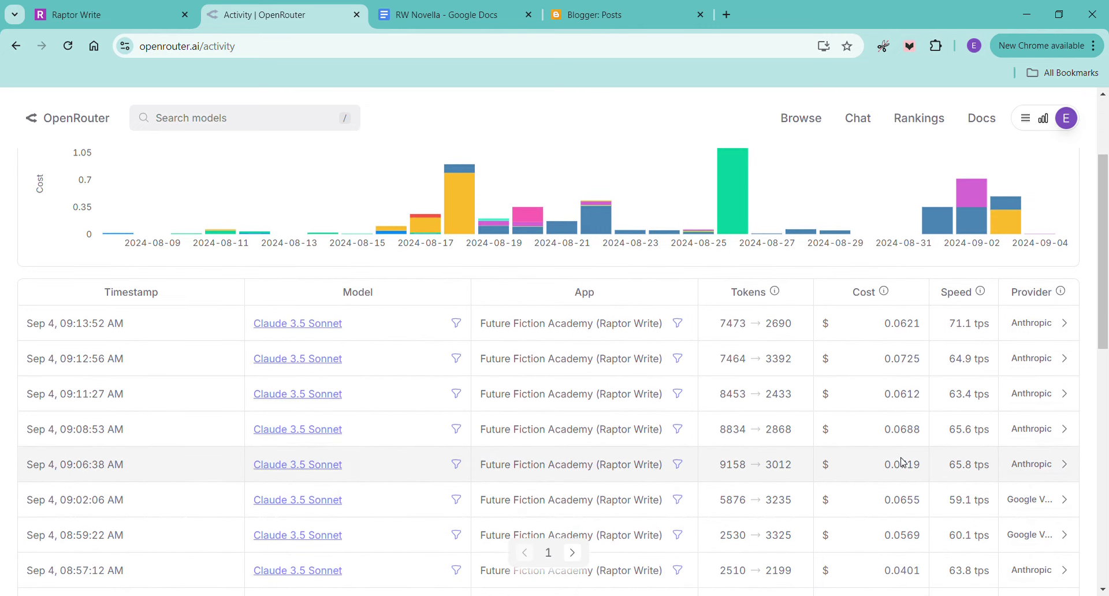
scroll(912, 473, down, 1)
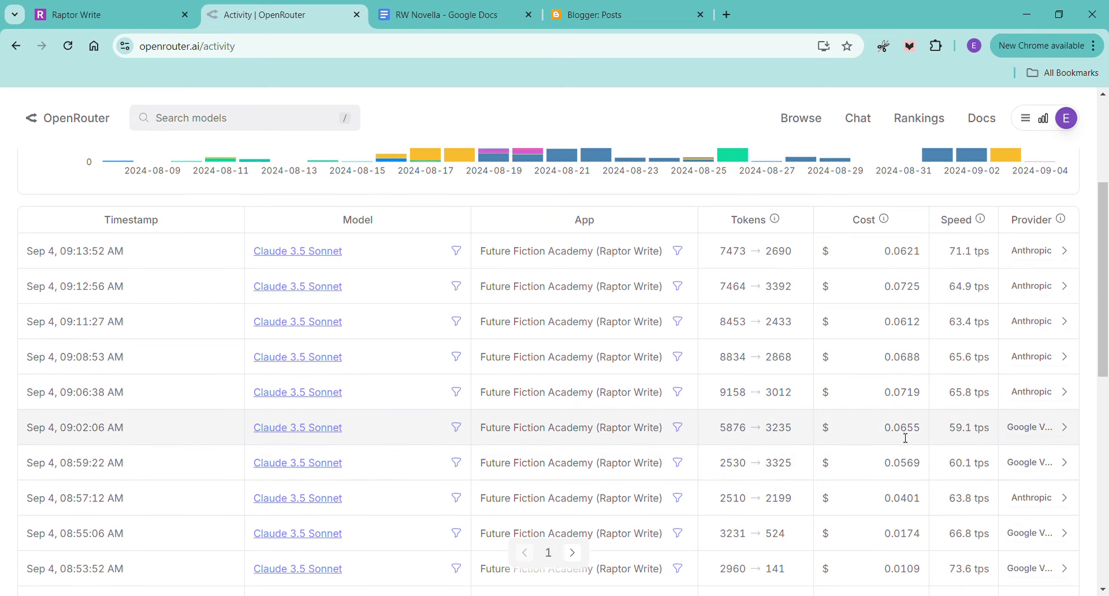
scroll(904, 438, up, 3)
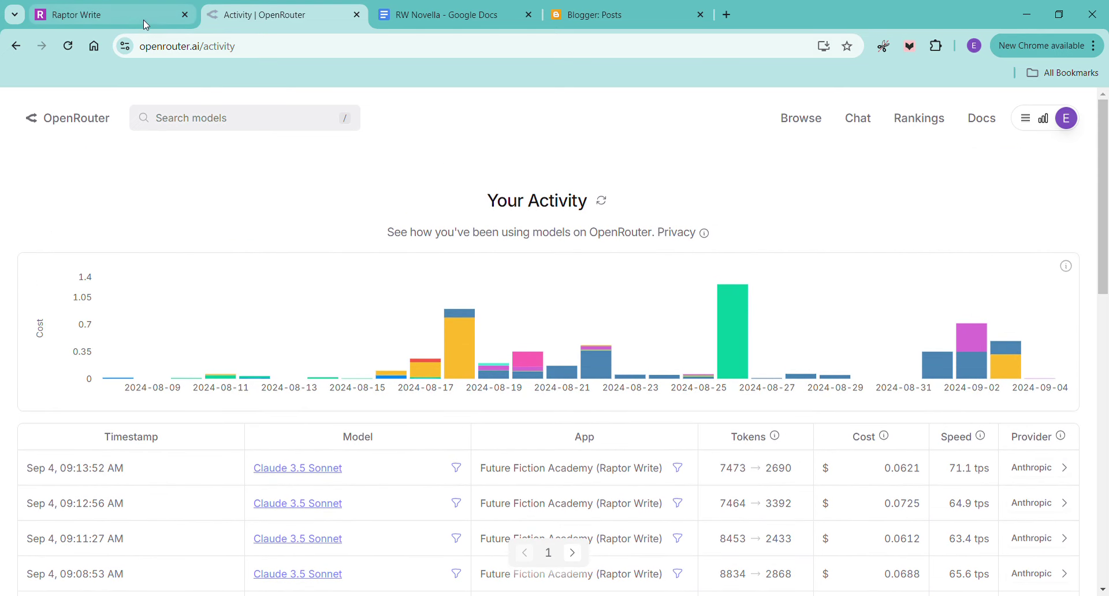
Switch back to Raptor Write and create a new project document titled "Chapter Six".
click(143, 20)
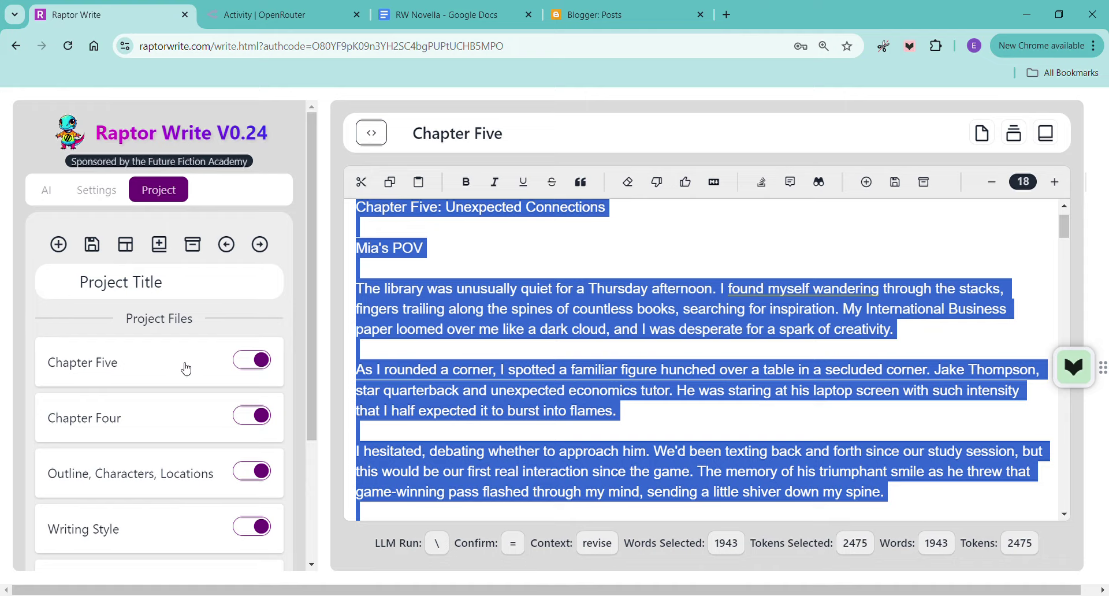
click(58, 244)
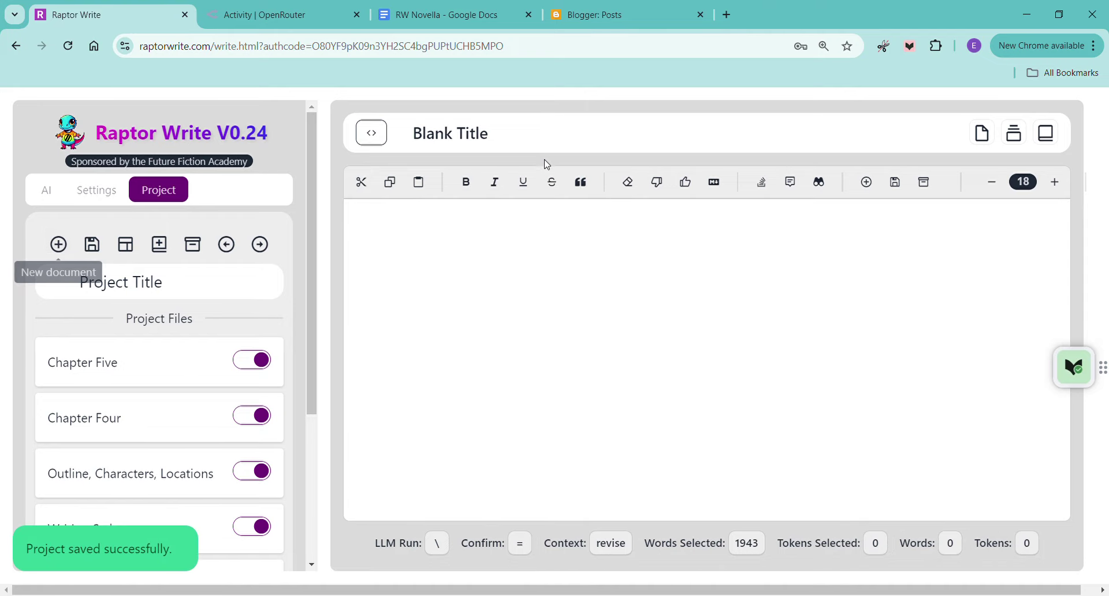
click(454, 132)
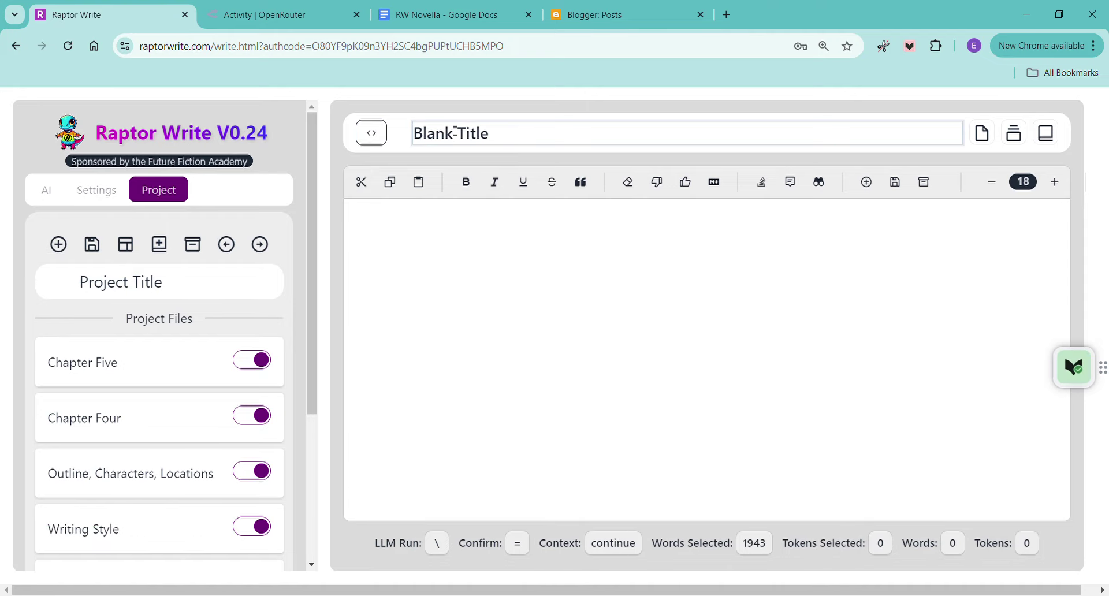
key(ctrl+a)
text(Chap)
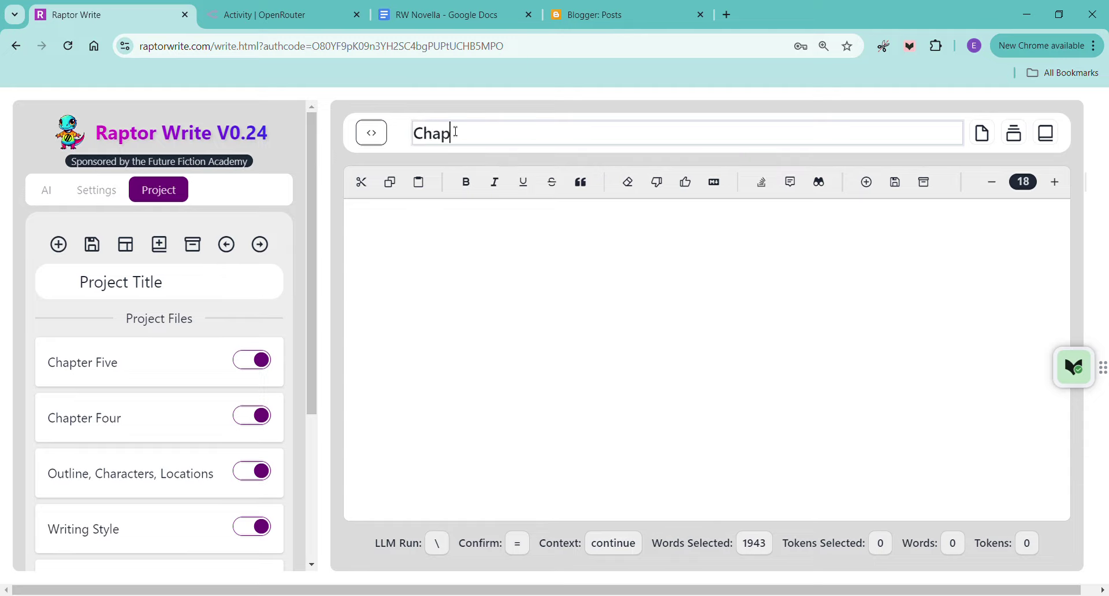
text(ter Six)
click(544, 331)
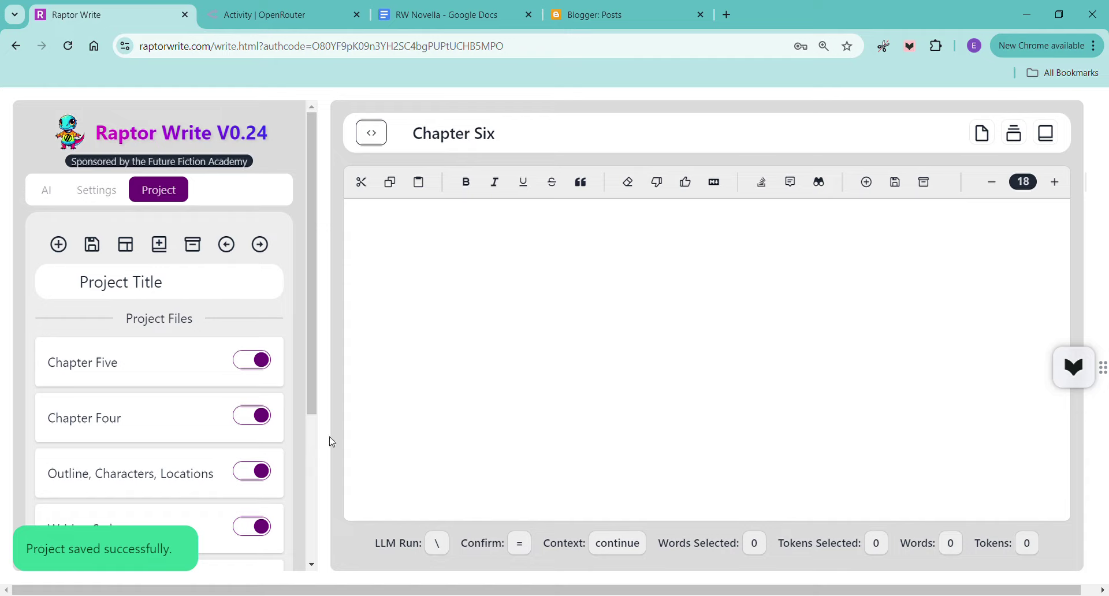
Turn off Chapter Four in the project files and place it directly above Chapter Three.
scroll(265, 445, down, 3)
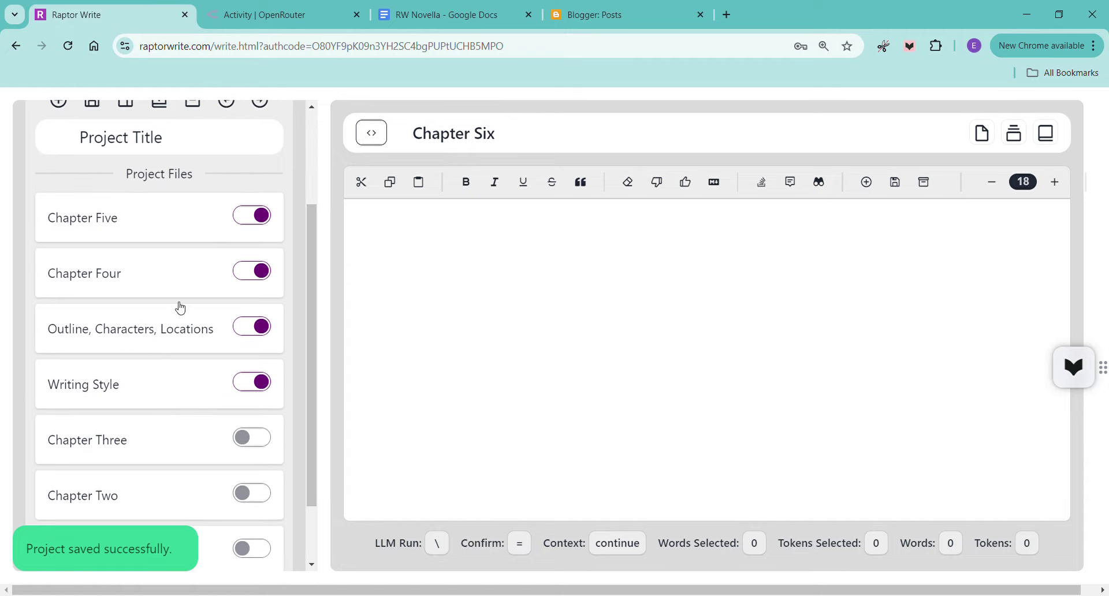
click(252, 271)
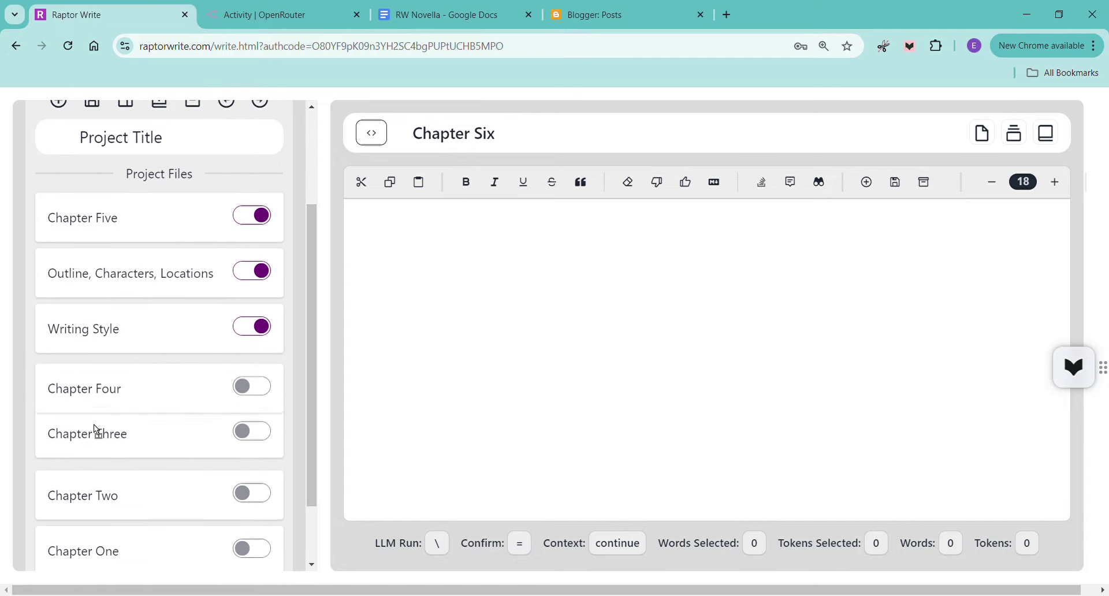
drag(93, 424, 102, 389)
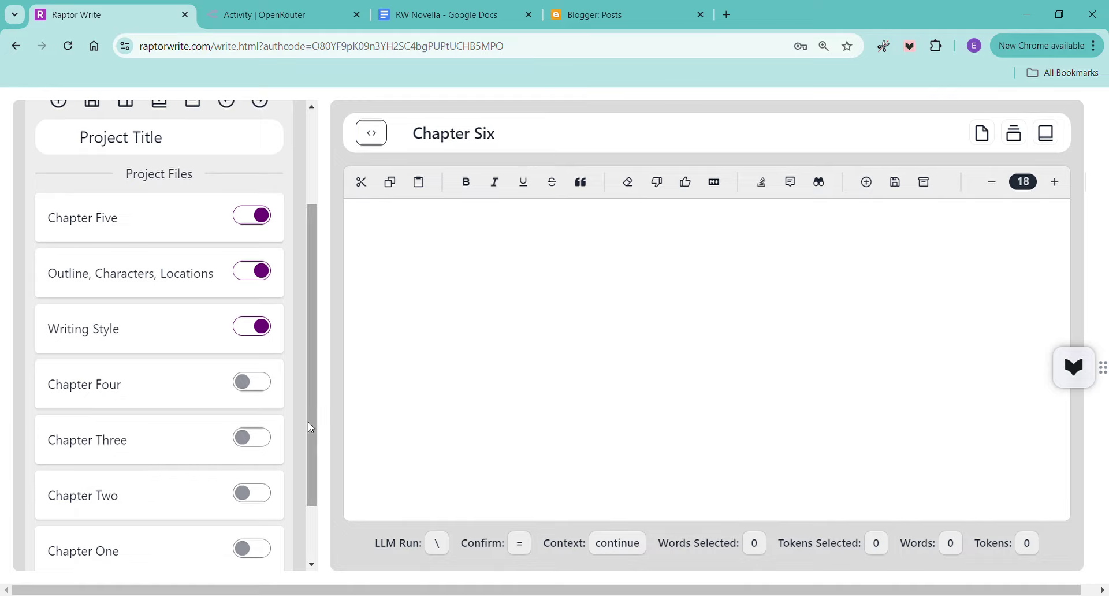
Move Chapter Six above Chapter Five in the project files and turn it on.
scroll(148, 405, down, 2)
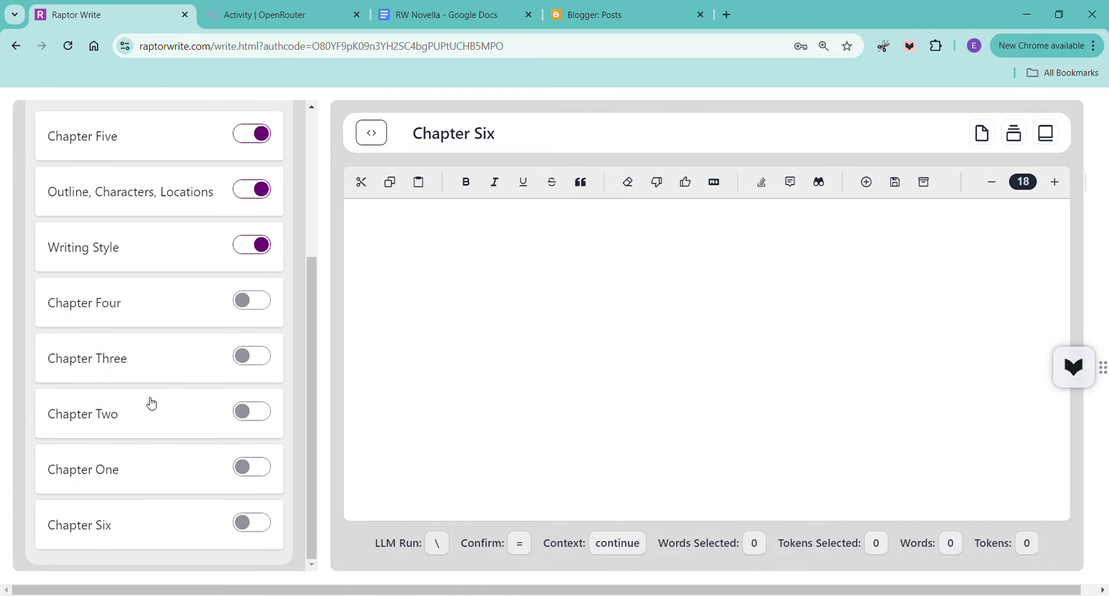
drag(113, 536, 128, 149)
click(265, 135)
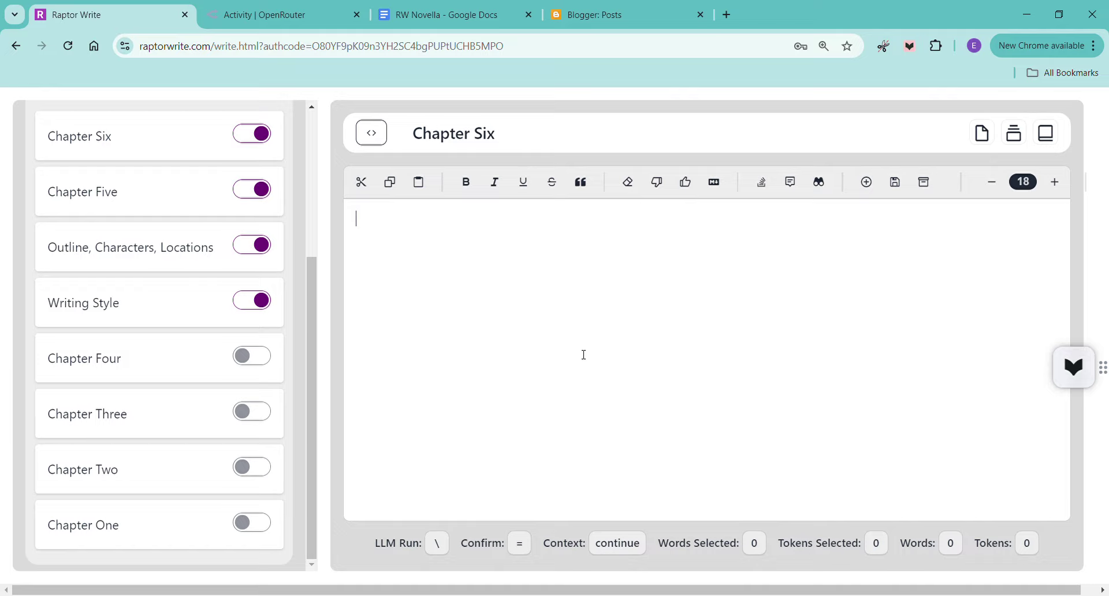
Enter the prompt "[Please write chapter six. Jake's POV. Please make it at least 2,000 words.]" and generate the chapter with the Continue action.
text([)
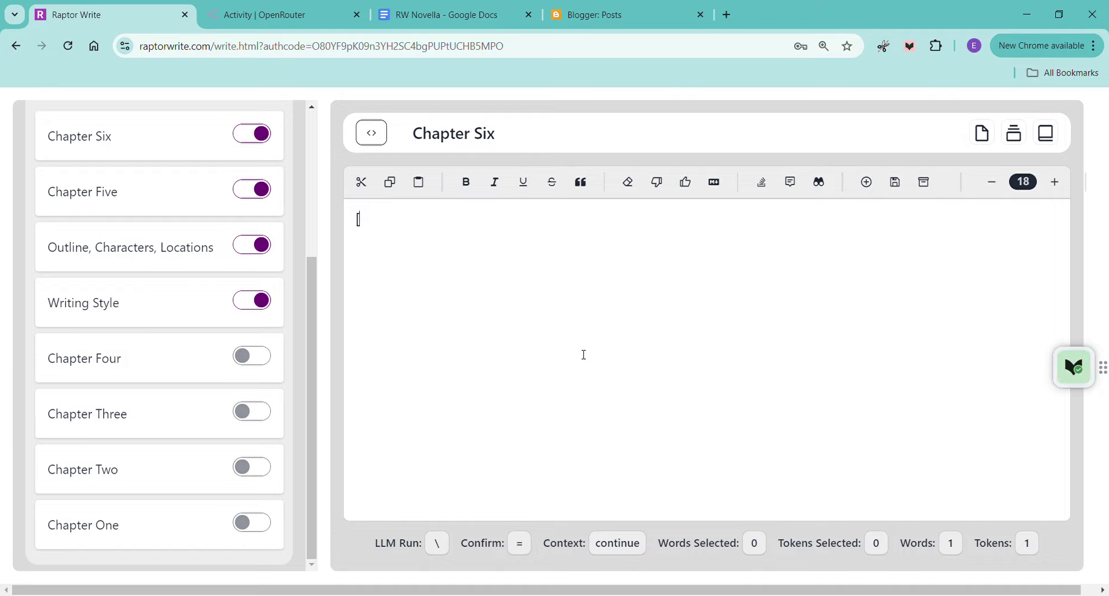
text(Please write cha)
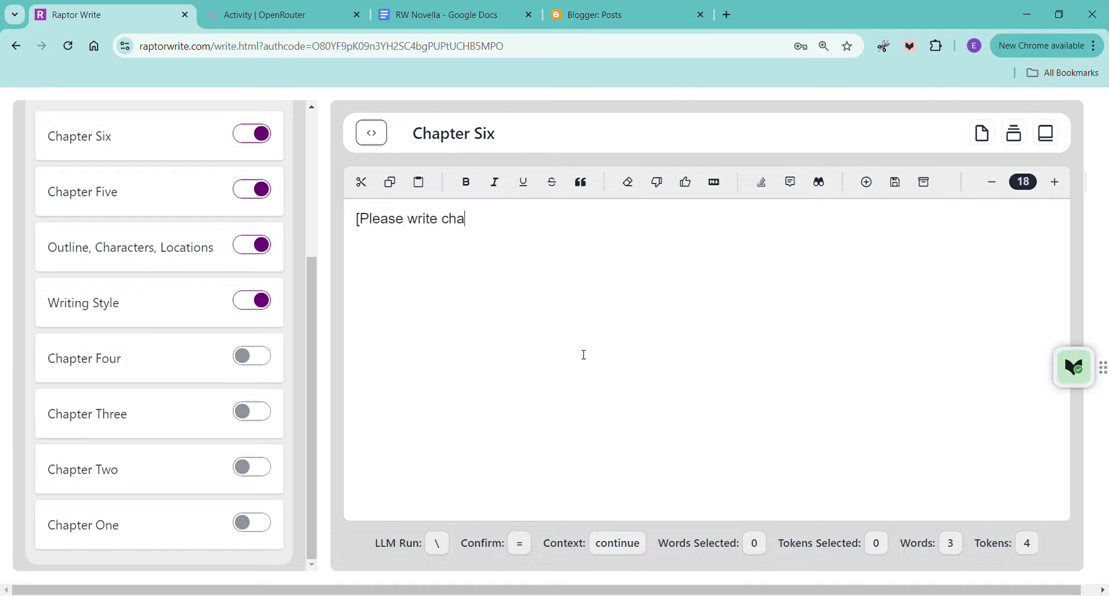
text(pter six. Jak)
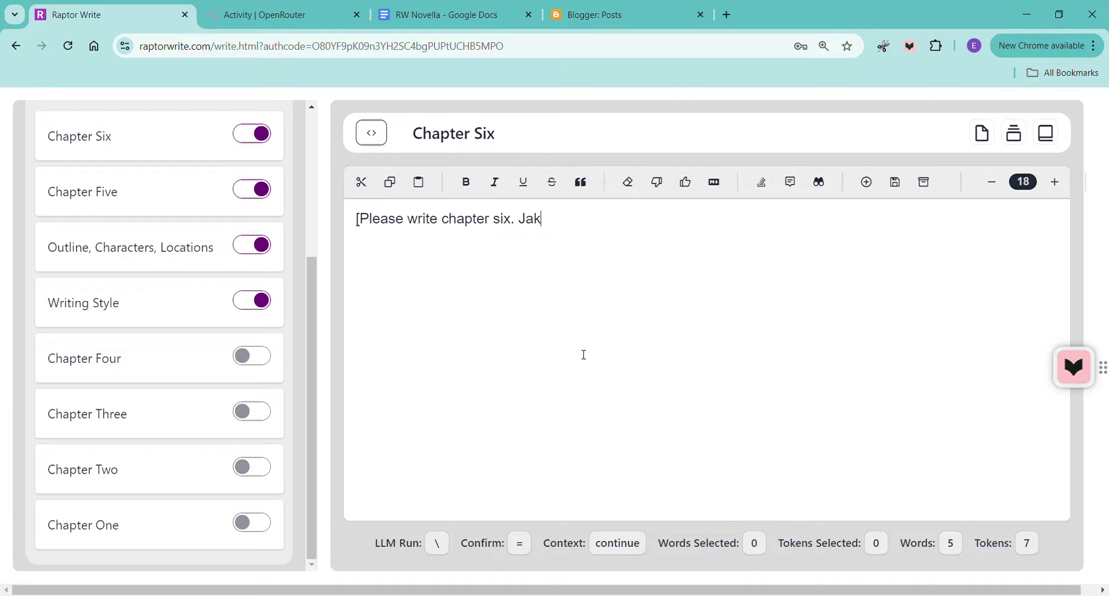
text(e's POV. Please make it)
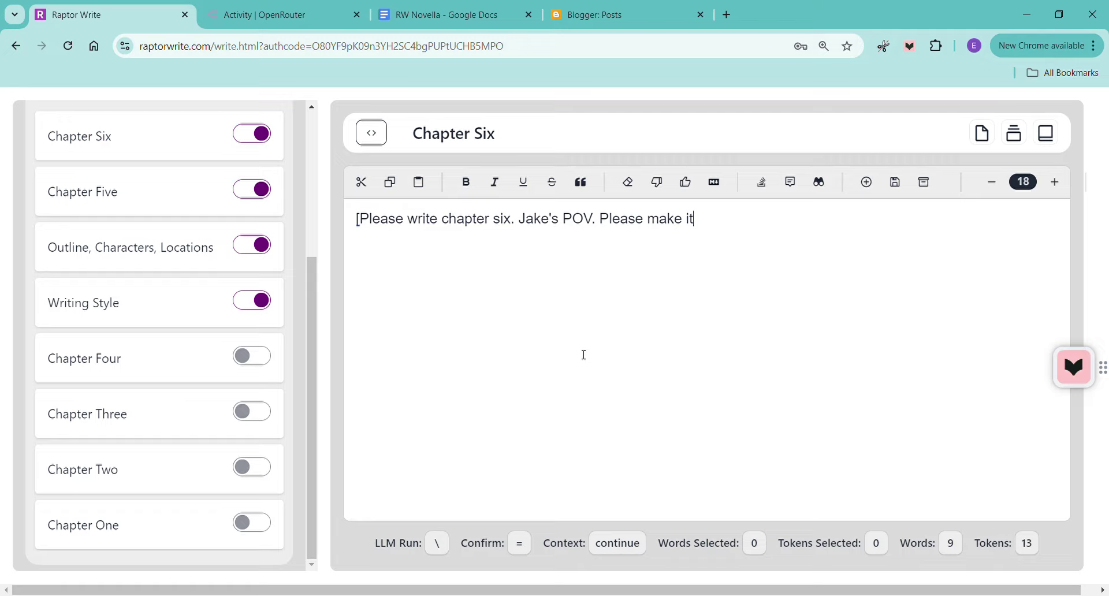
text( at least 2,00)
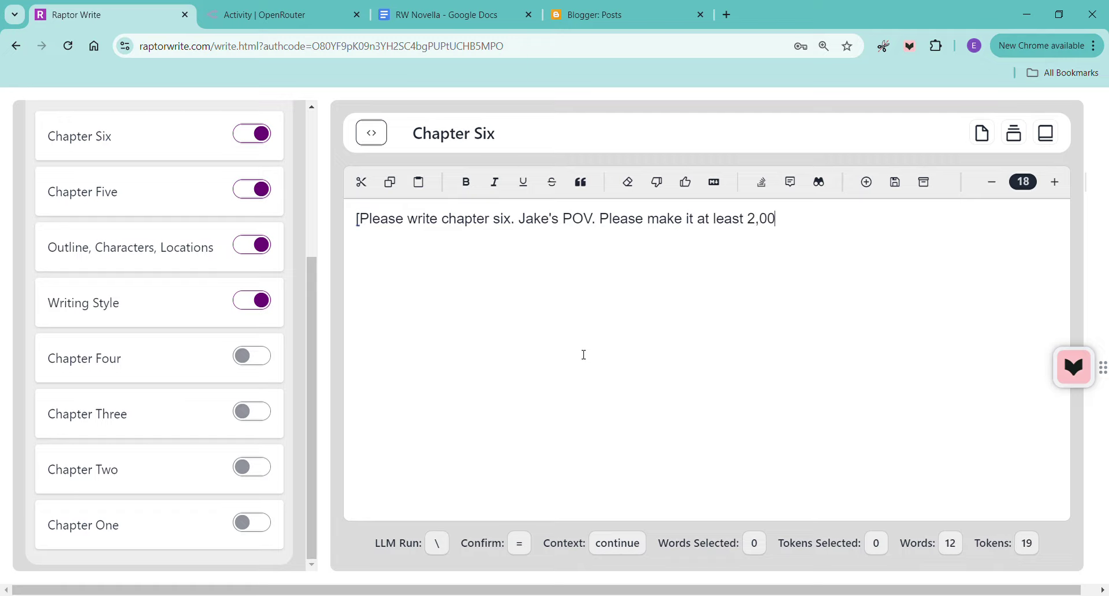
text(0 words.])
key(Return)
right_click(393, 276)
click(449, 327)
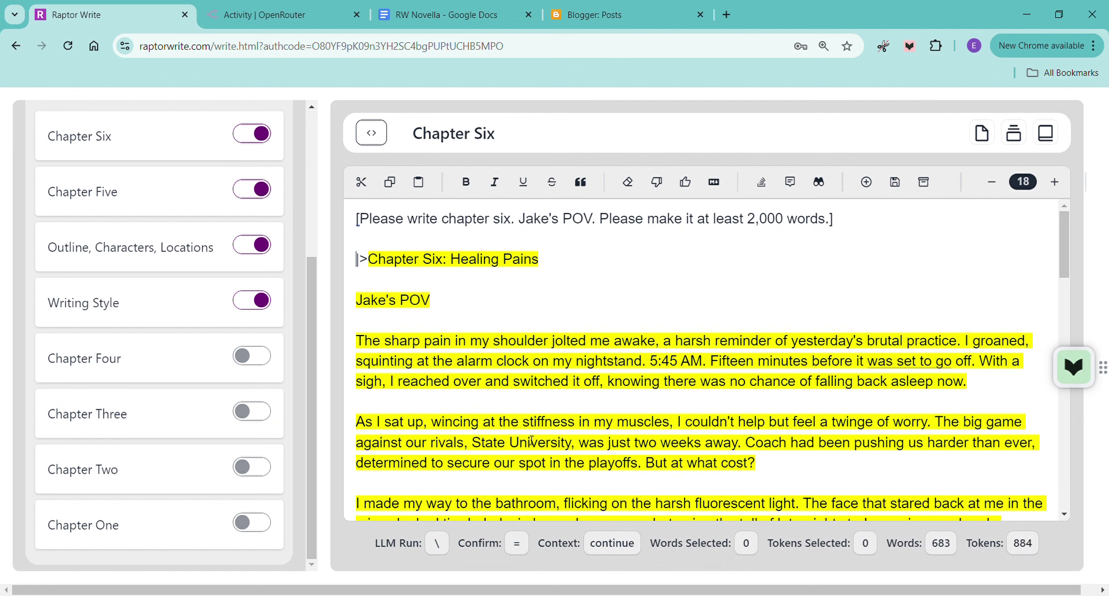
Read through the generated Chapter Six text from its opening to its end.
scroll(995, 350, down, 4)
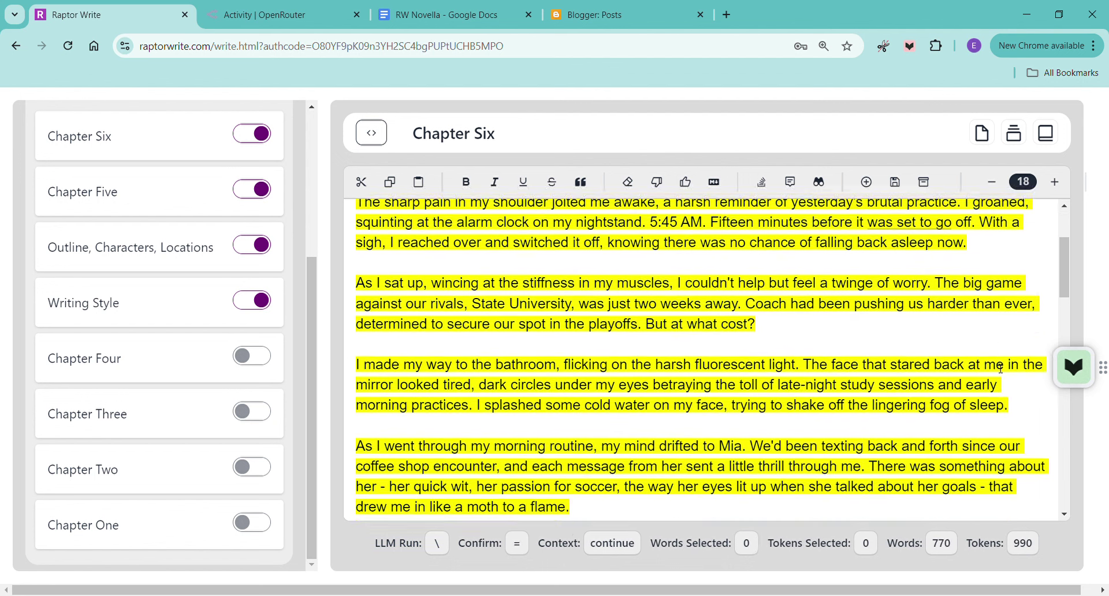
scroll(1002, 369, down, 4)
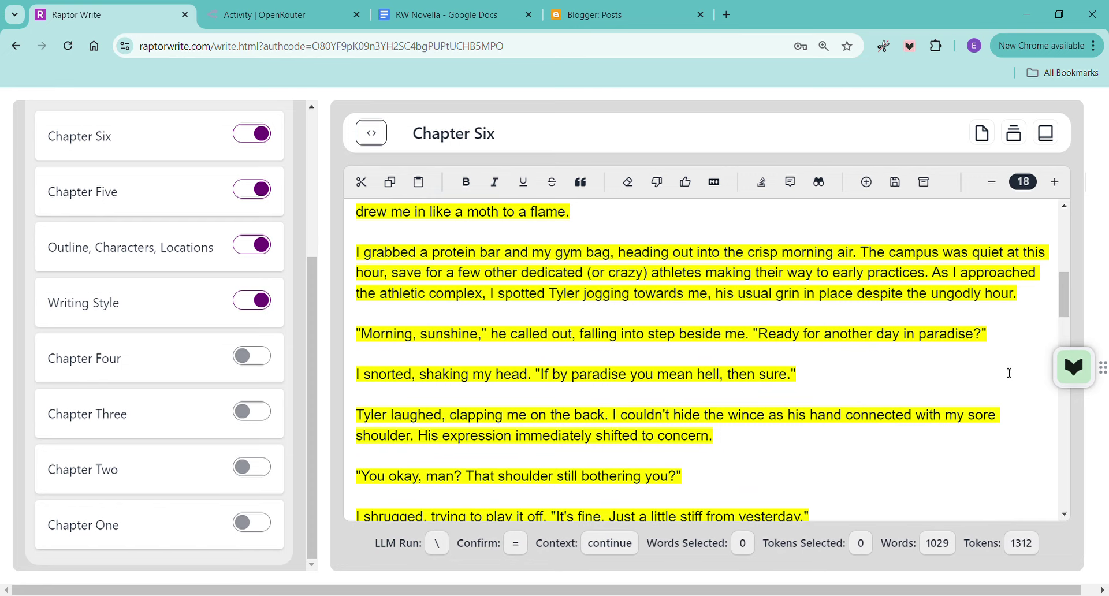
scroll(1009, 374, down, 4)
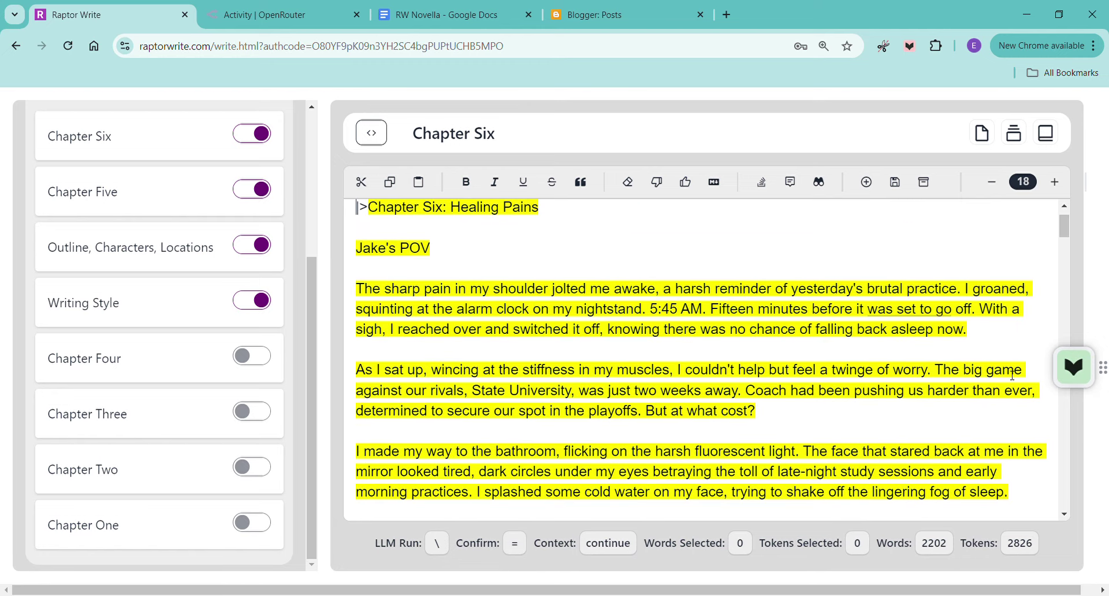
scroll(1012, 375, down, 20)
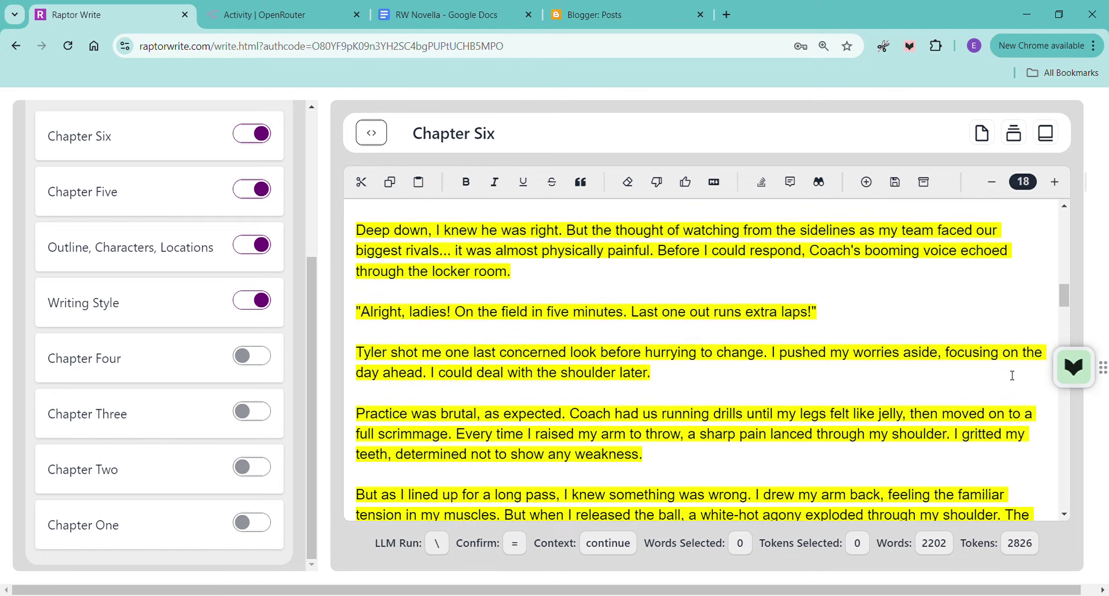
scroll(1011, 375, down, 5)
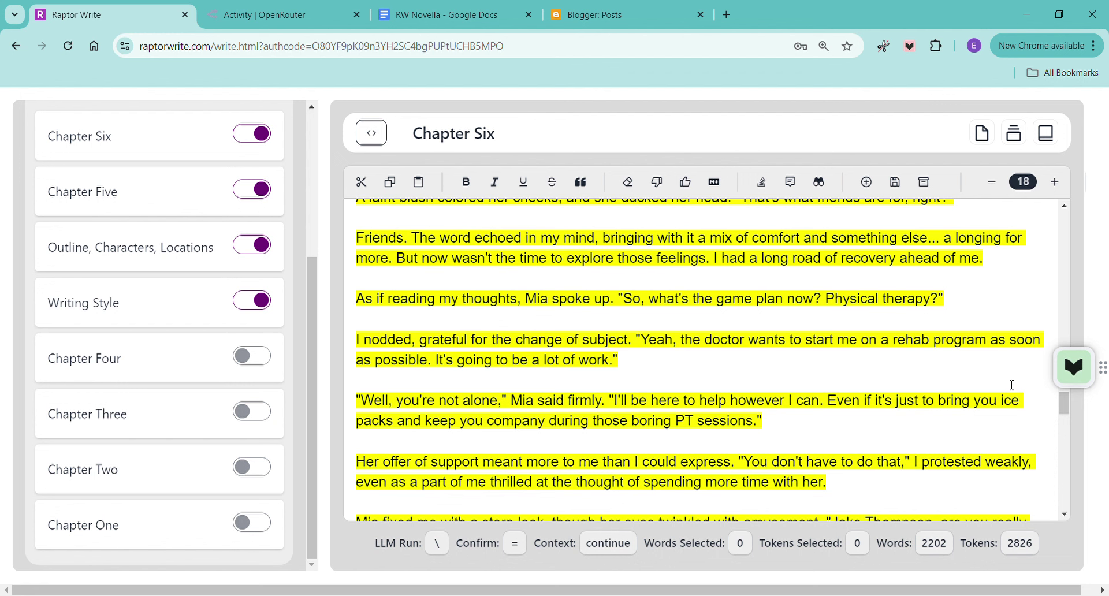
scroll(1011, 384, down, 3)
scroll(1011, 385, down, 5)
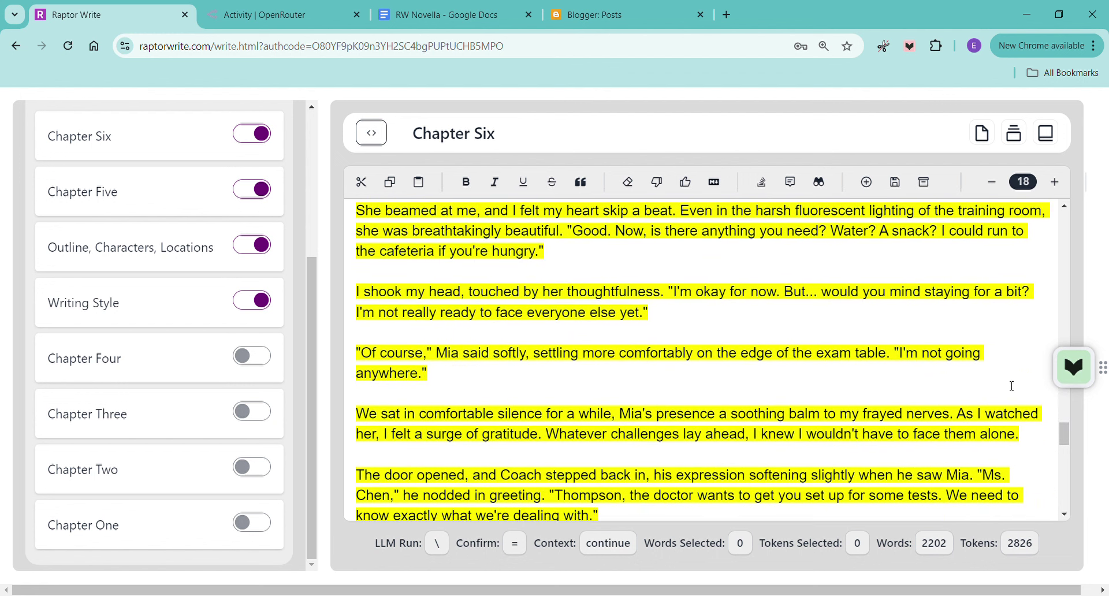
scroll(1012, 386, down, 6)
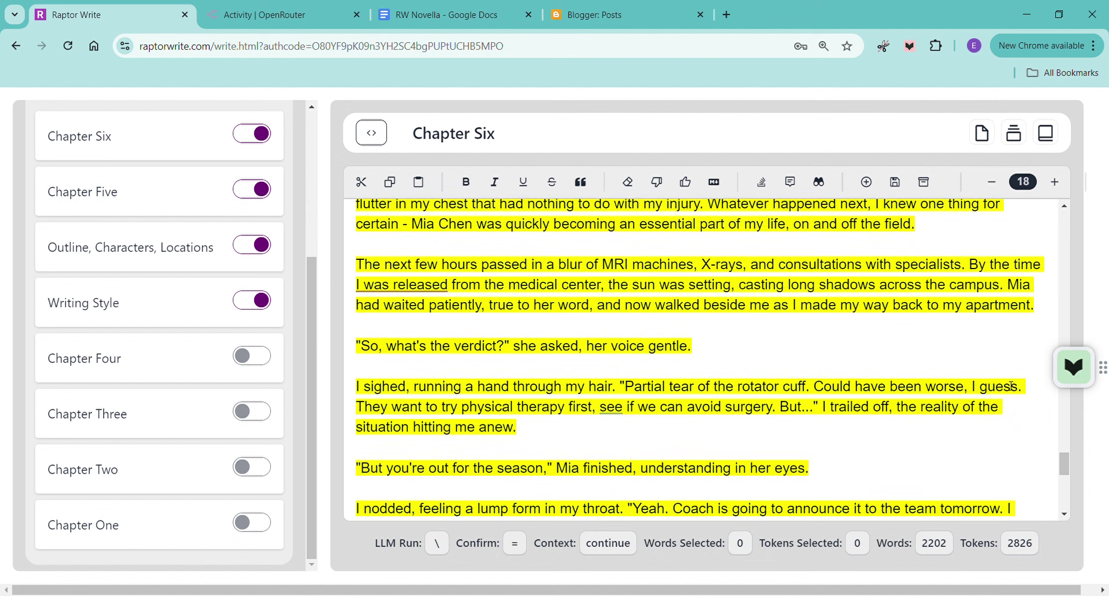
scroll(1012, 386, down, 8)
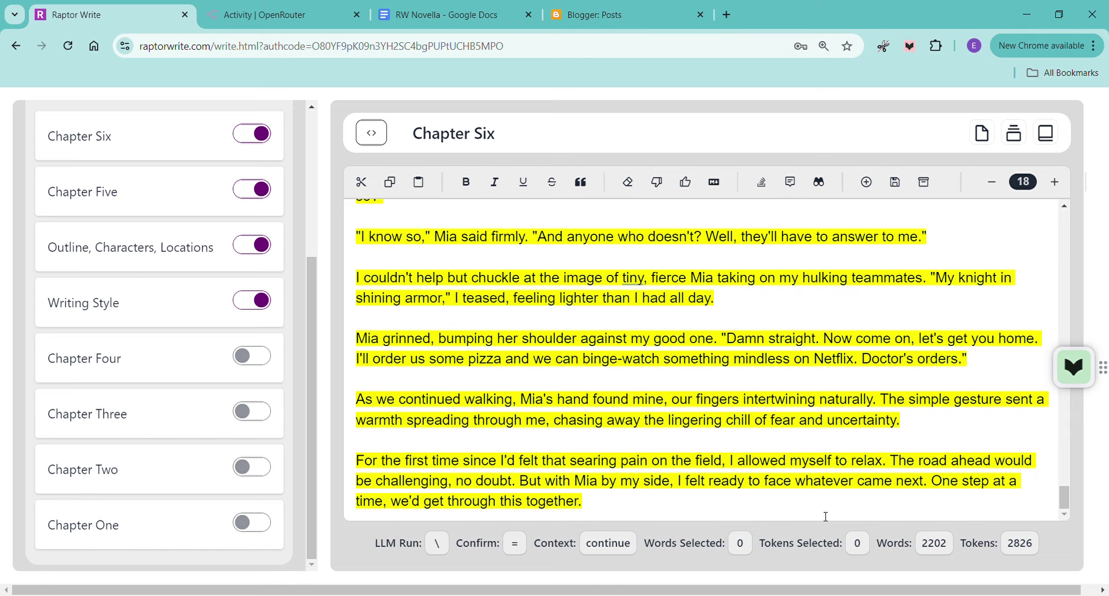
Accept the generated Chapter Six text and paste a copy below the "Chapter Six" and "Jake" heading lines in the RW Novella Google Doc.
click(696, 197)
key(ctrl+a)
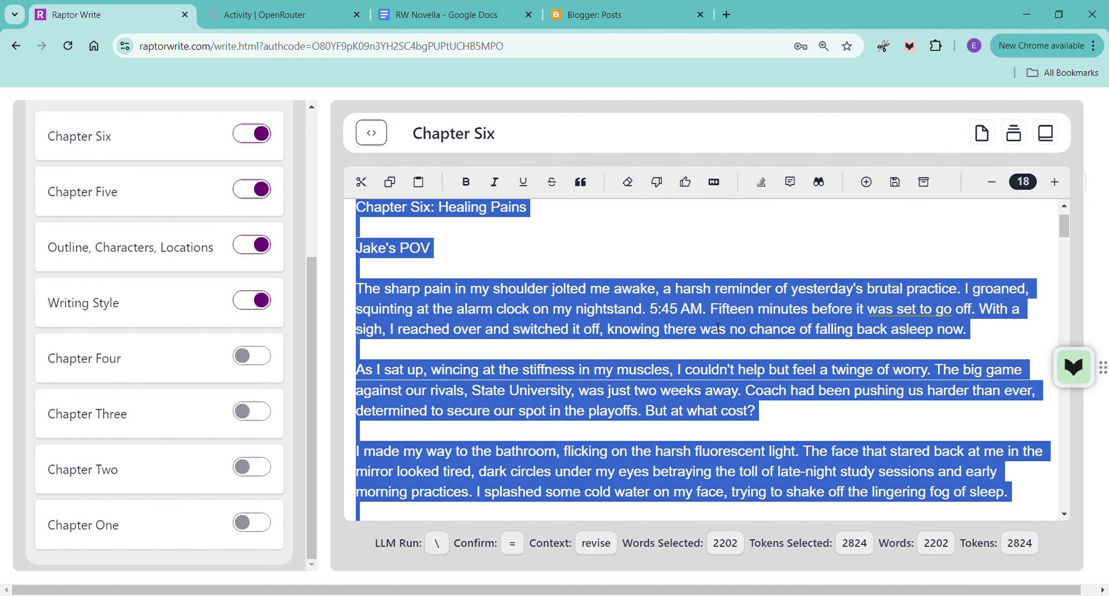
click(445, 14)
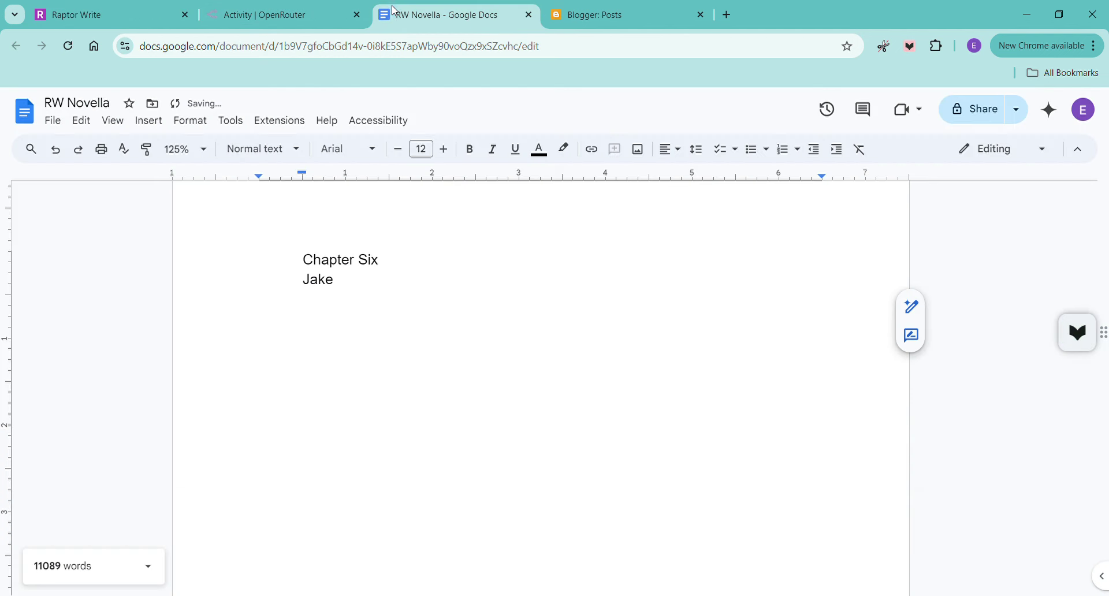
right_click(324, 321)
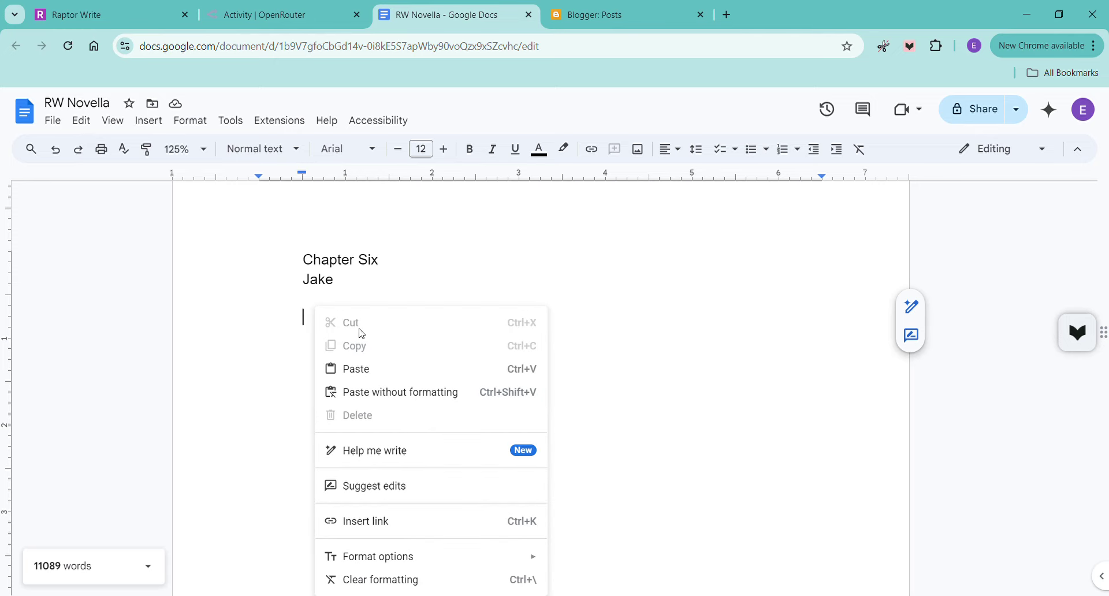
click(389, 371)
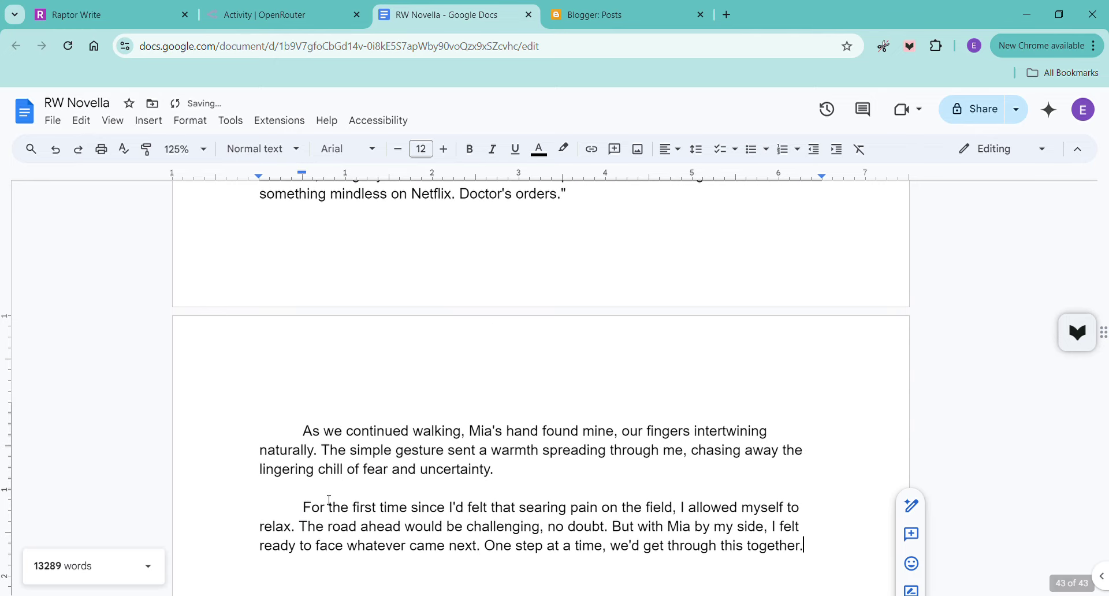
click(386, 536)
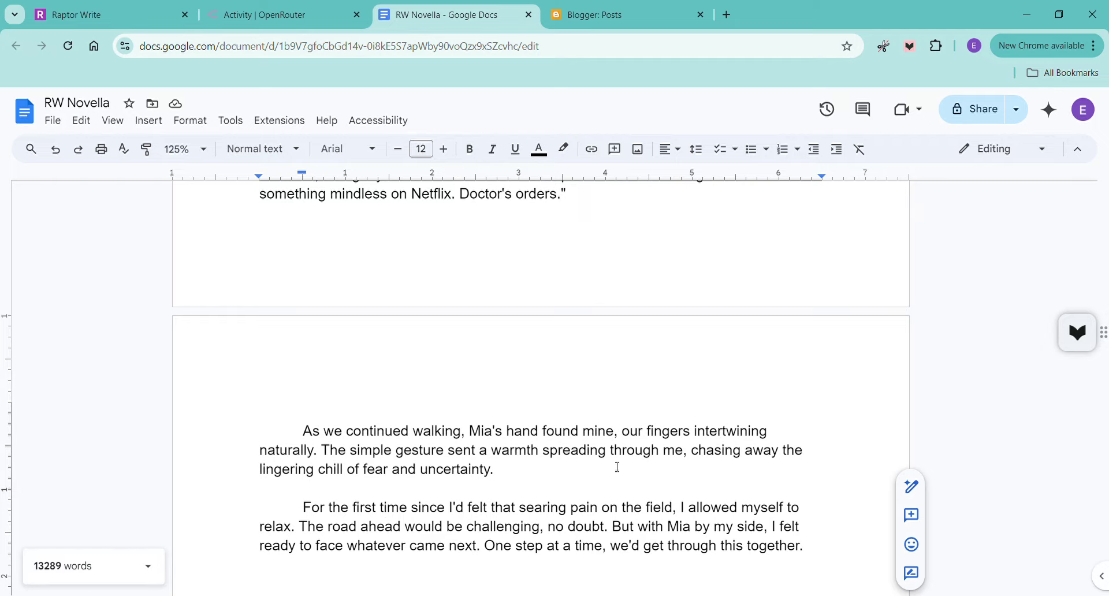
scroll(617, 425, up, 5)
scroll(616, 425, down, 10)
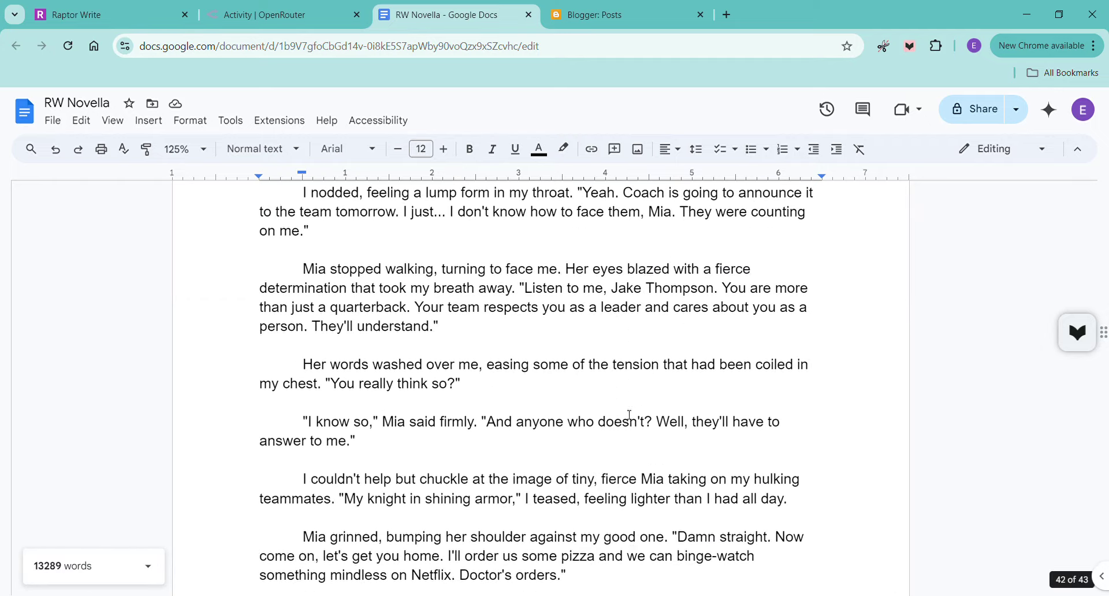
scroll(639, 373, down, 7)
scroll(649, 369, up, 4)
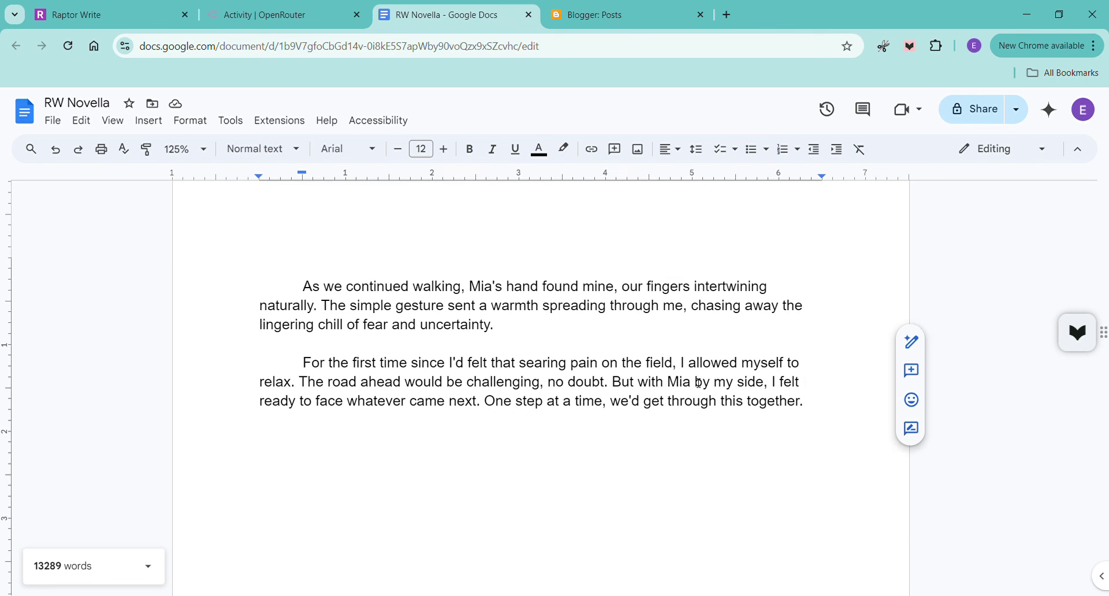
click(862, 416)
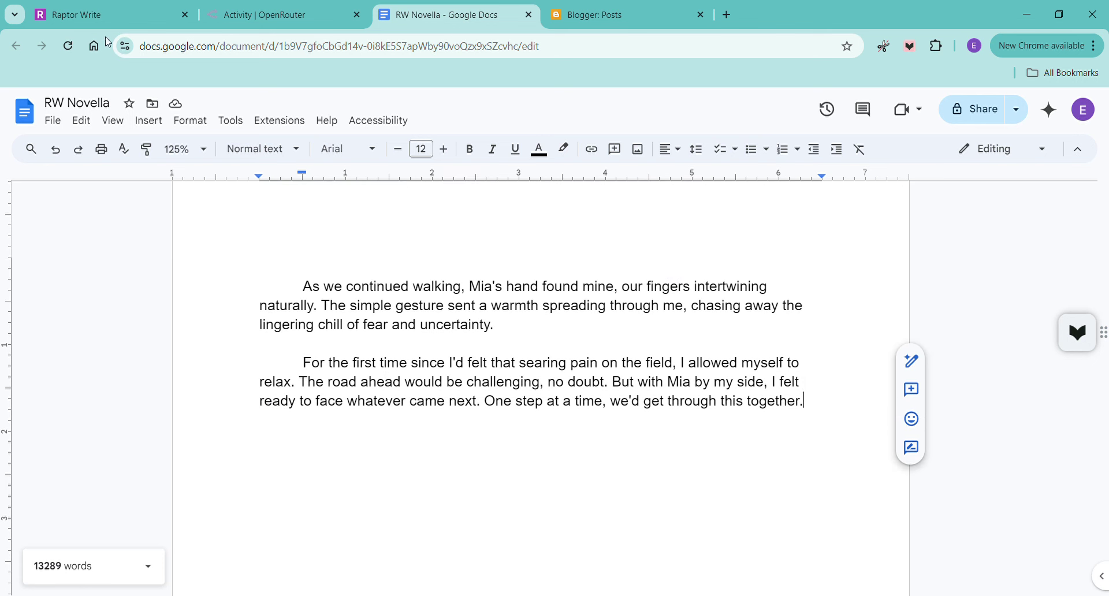
Switch to the OpenRouter activity page and refresh it to check the cost of the latest generation.
click(104, 20)
click(681, 393)
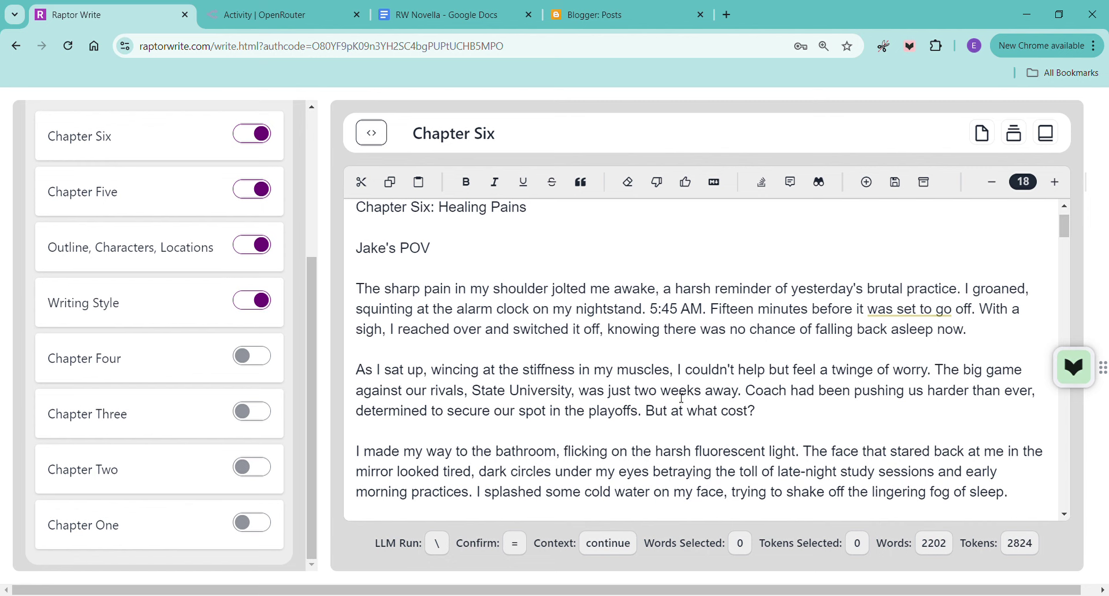
click(330, 13)
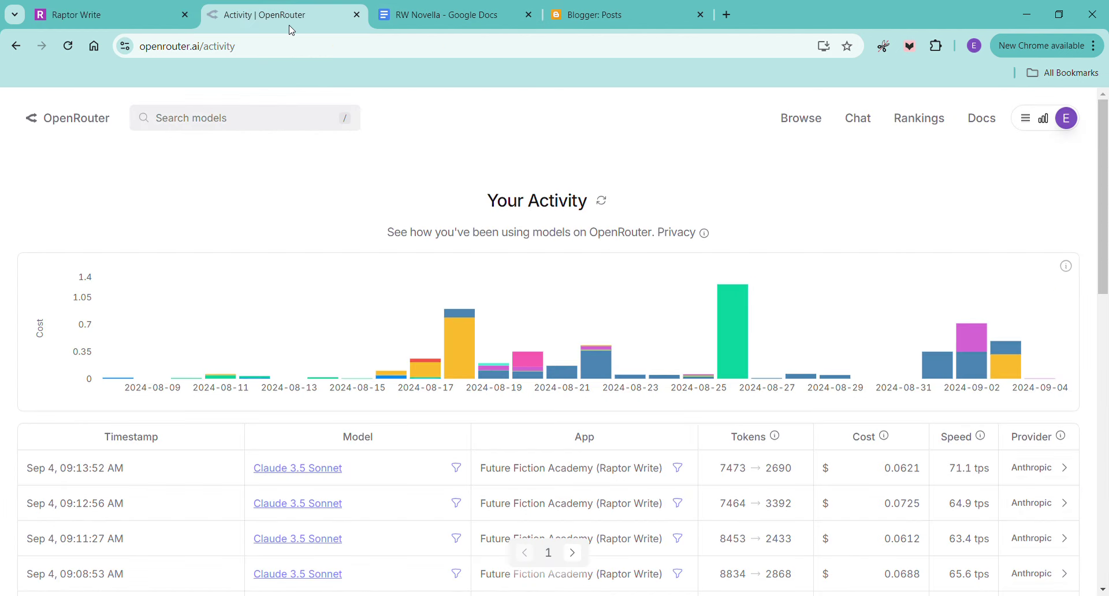
click(62, 48)
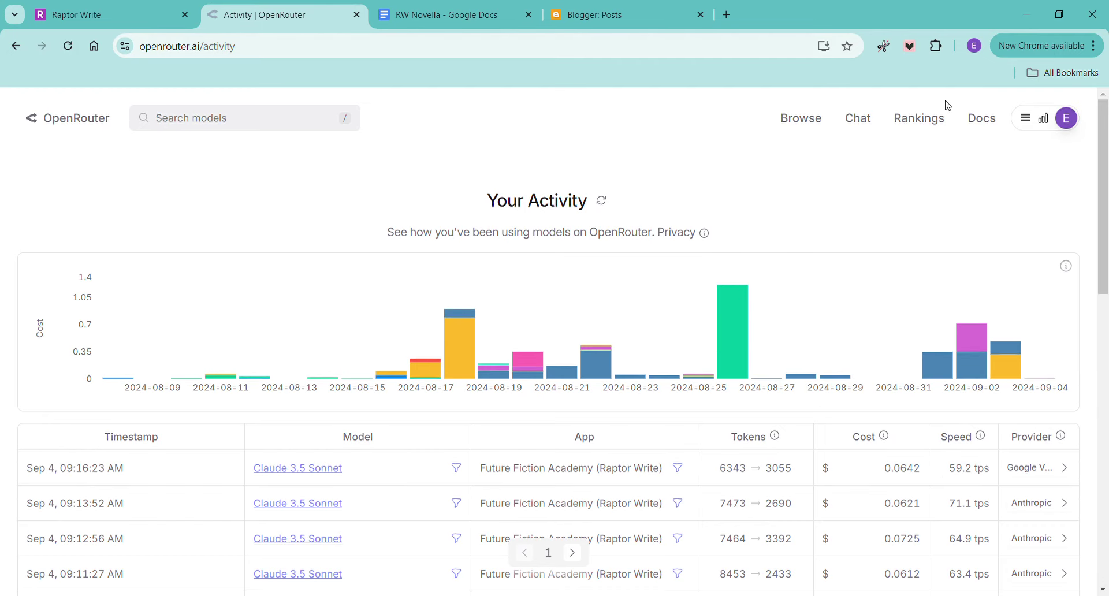
mouse_move(1051, 311)
Switch back to Raptor Write and view the AI model selection and model settings.
click(136, 15)
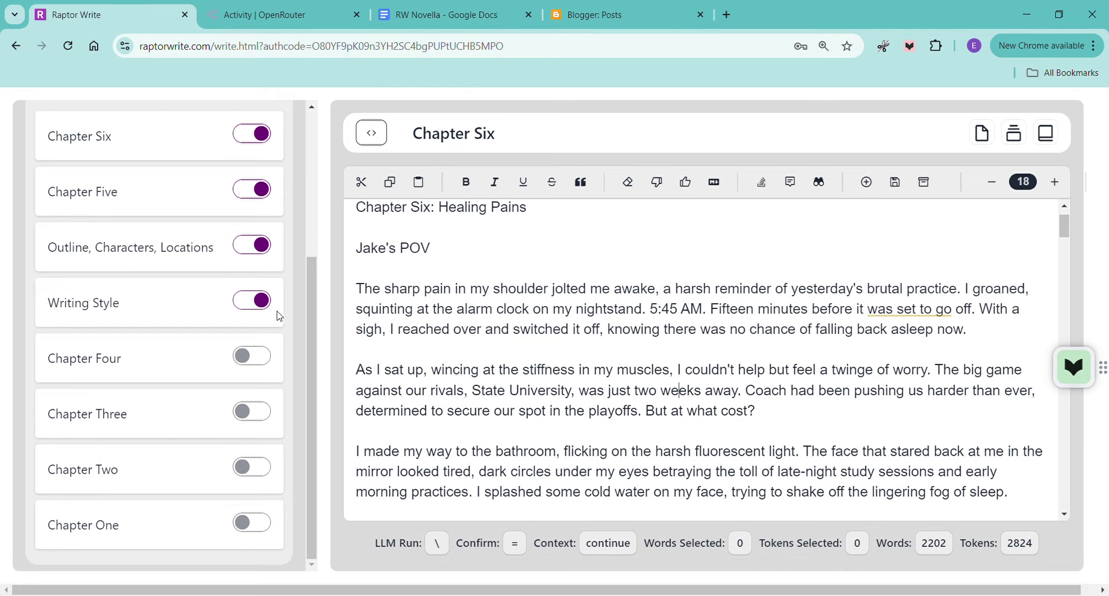
scroll(251, 326, up, 4)
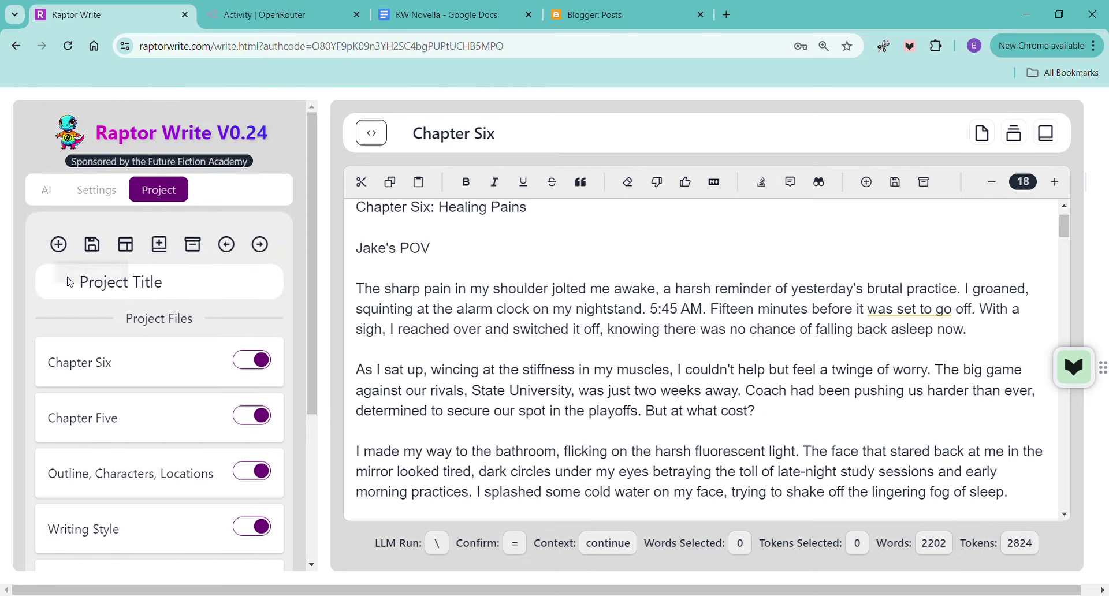
click(58, 193)
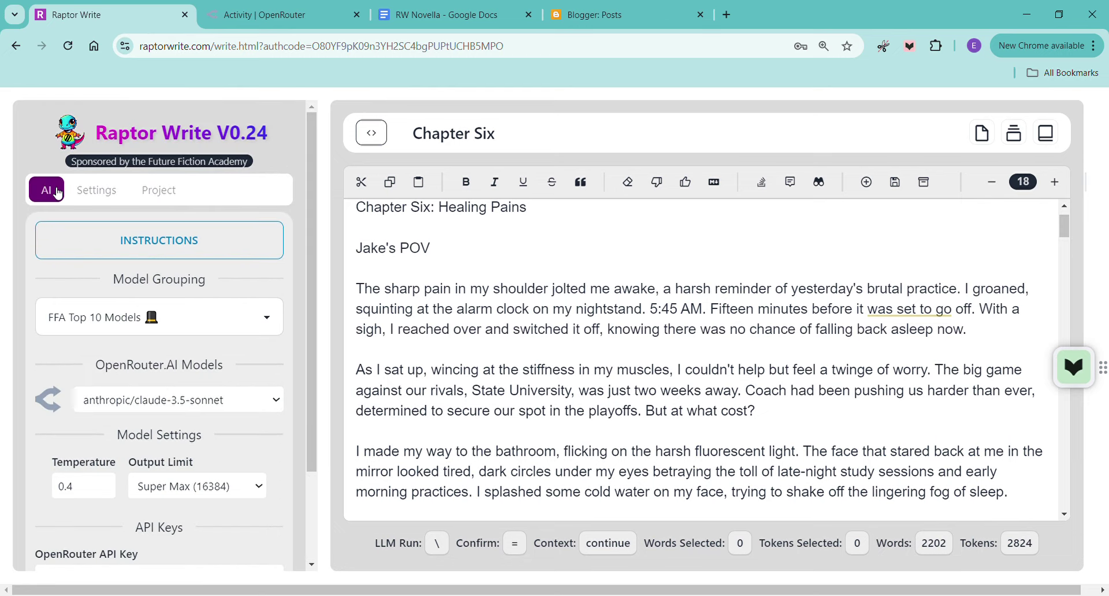
Open the "Outline, Characters, Locations" project file and review the chapter-by-chapter outline, including the spicy scene placeholders.
click(173, 193)
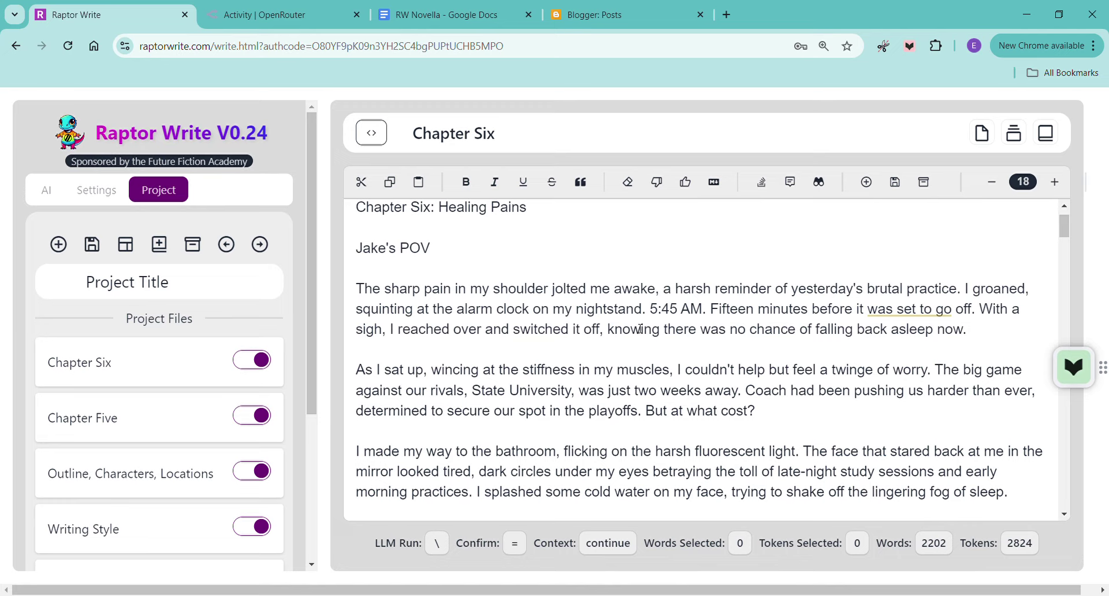
scroll(148, 438, down, 4)
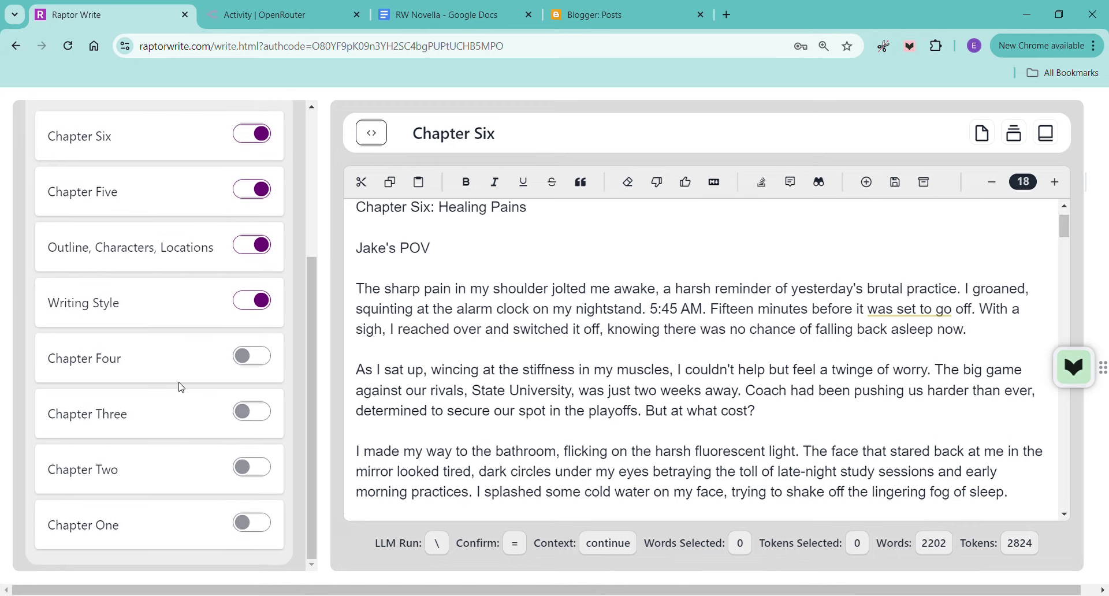
click(182, 267)
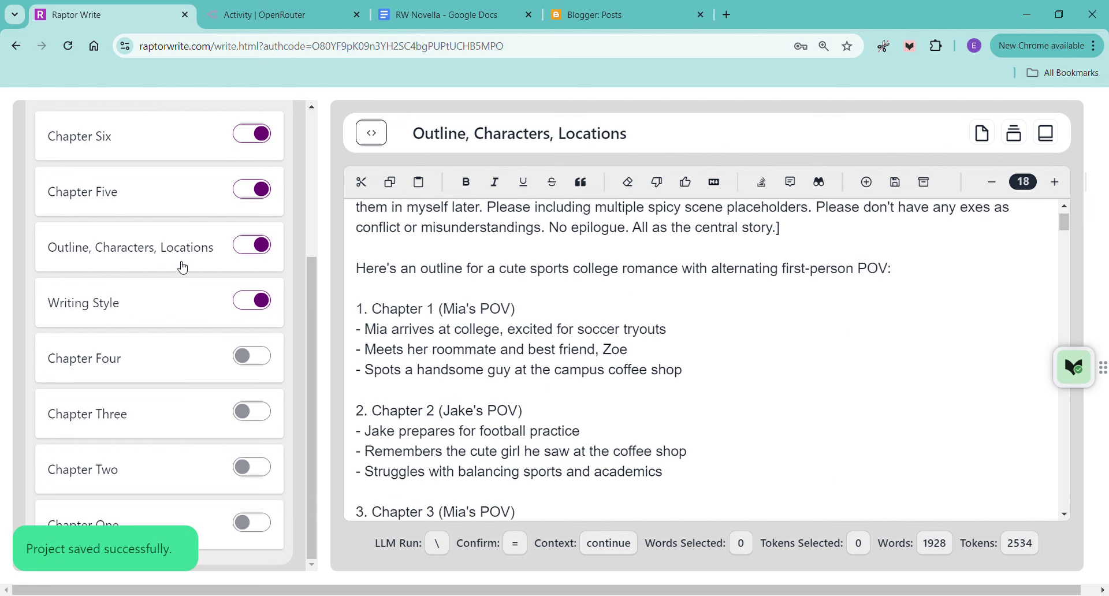
scroll(575, 373, down, 20)
scroll(570, 374, down, 5)
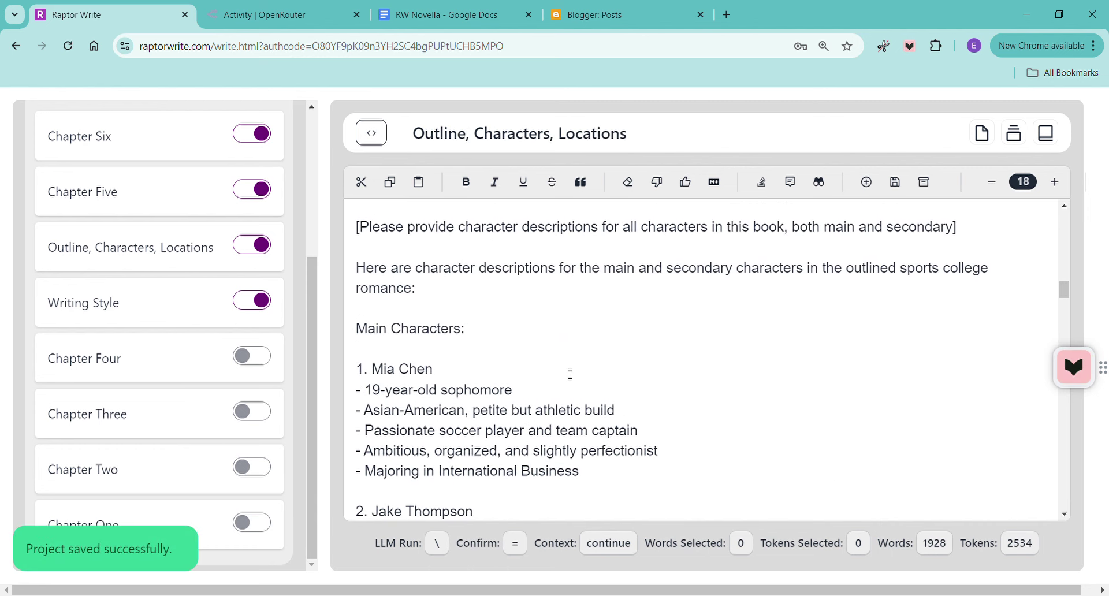
scroll(570, 375, up, 4)
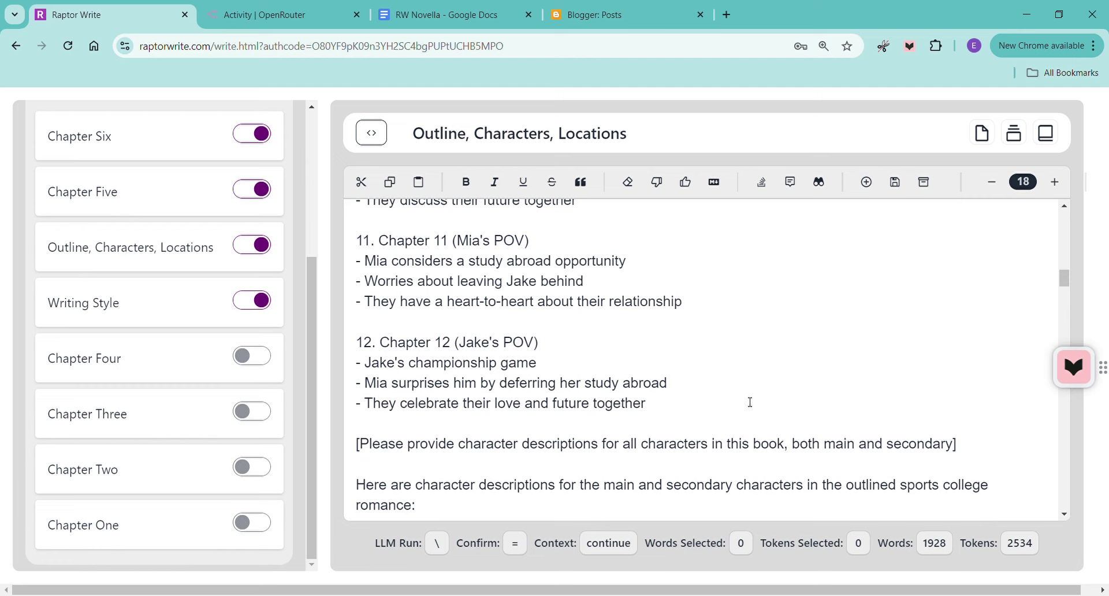
scroll(750, 402, up, 5)
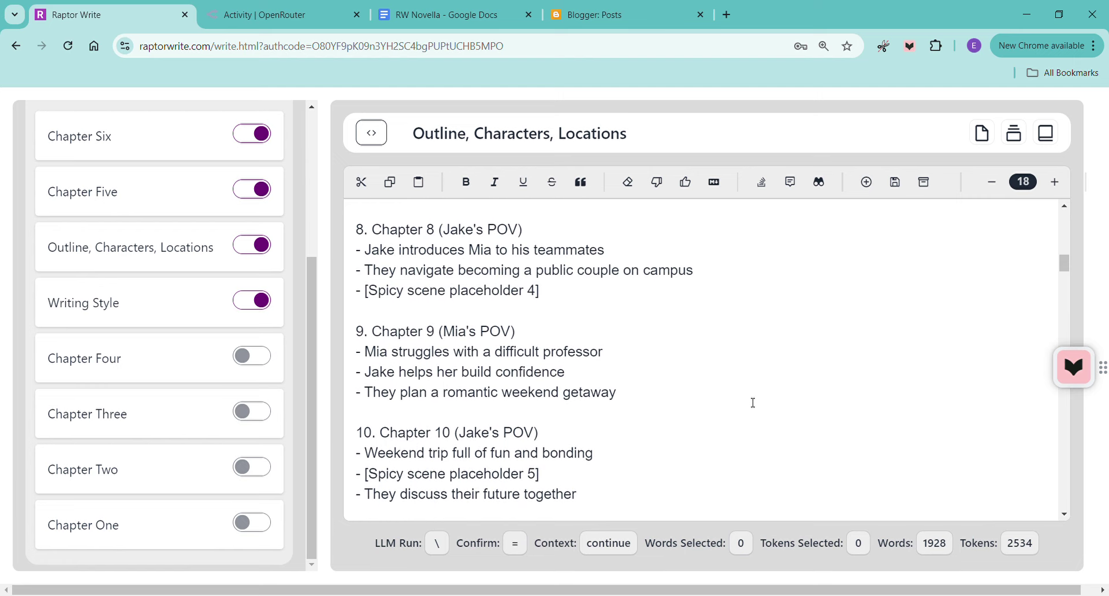
scroll(753, 403, up, 7)
scroll(752, 402, down, 1)
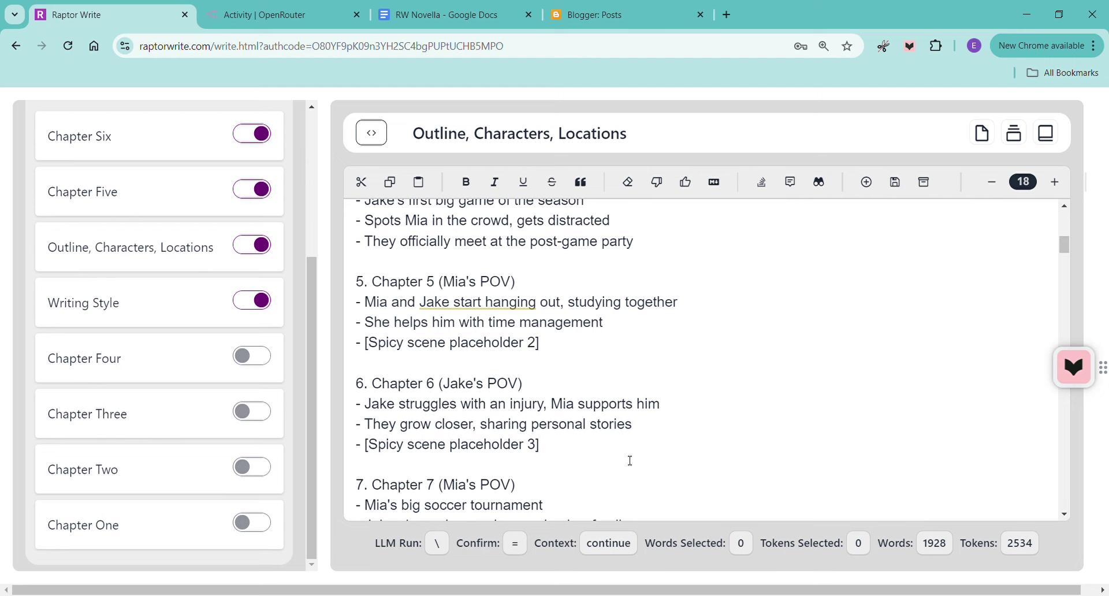
scroll(629, 461, down, 1)
scroll(629, 461, down, 2)
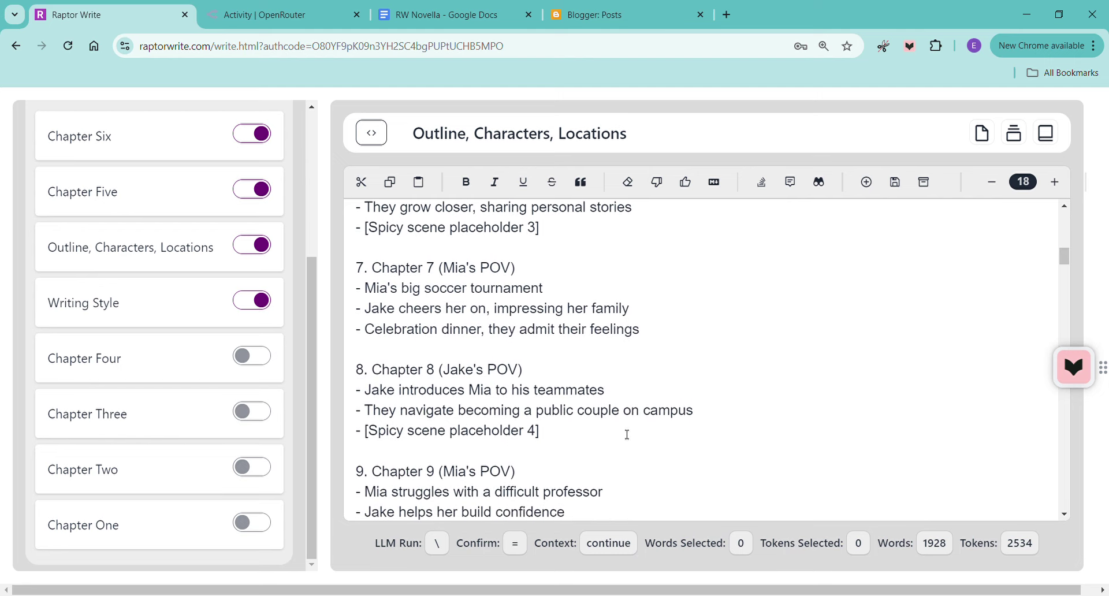
scroll(656, 439, down, 1)
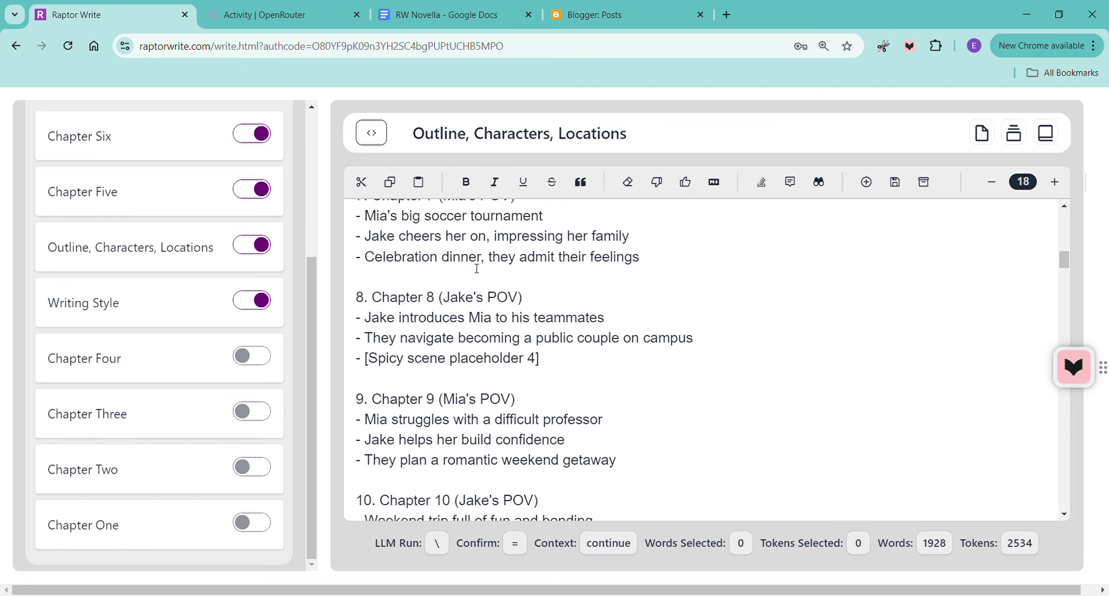
scroll(671, 350, down, 2)
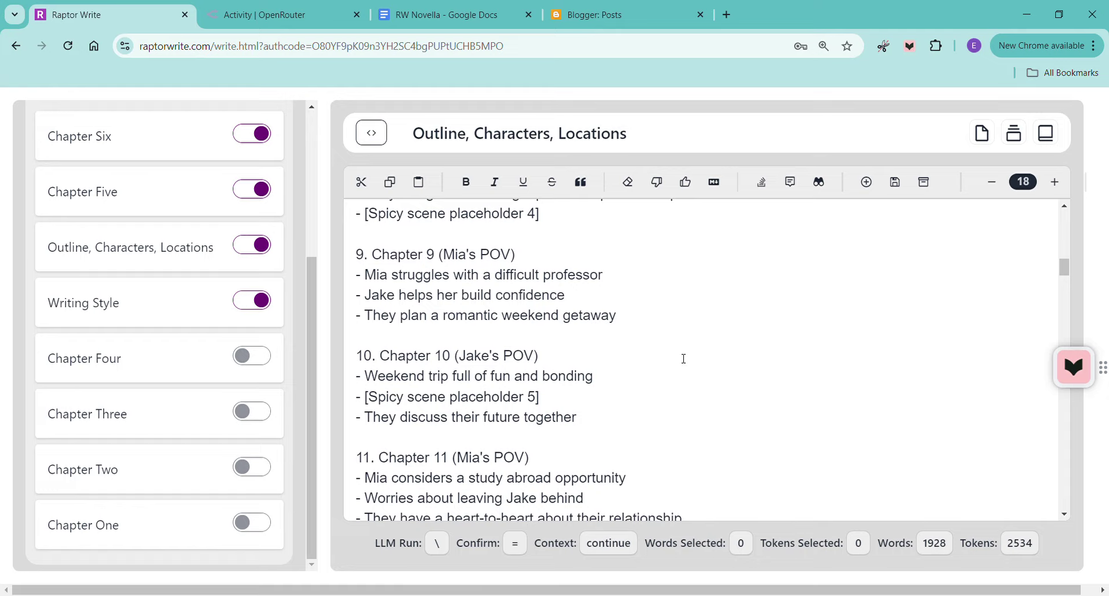
scroll(683, 369, down, 1)
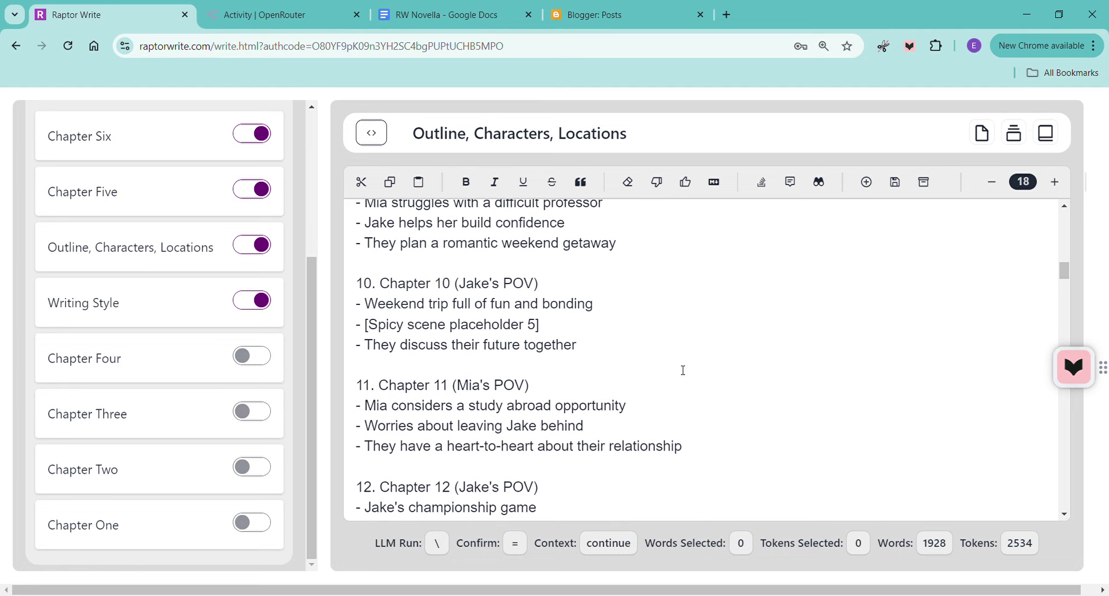
scroll(683, 371, down, 1)
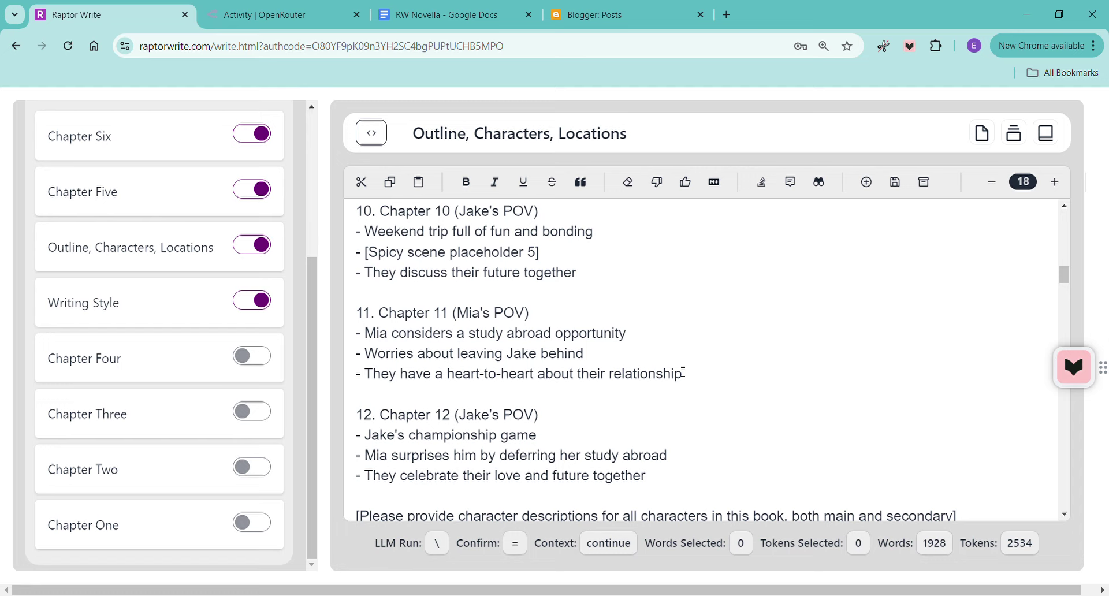
scroll(683, 372, down, 2)
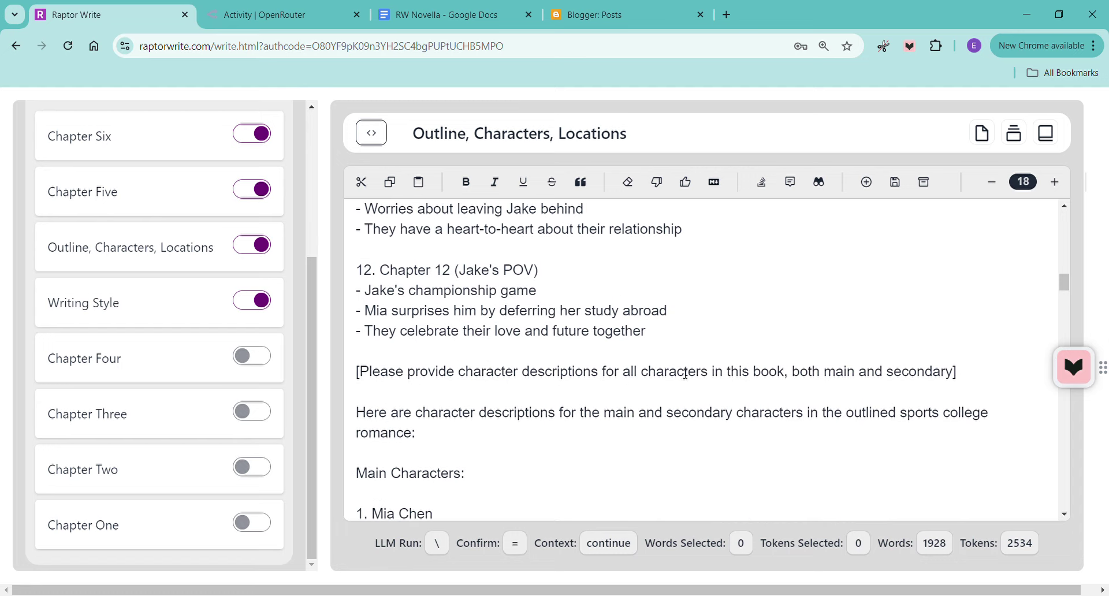
scroll(829, 376, up, 2)
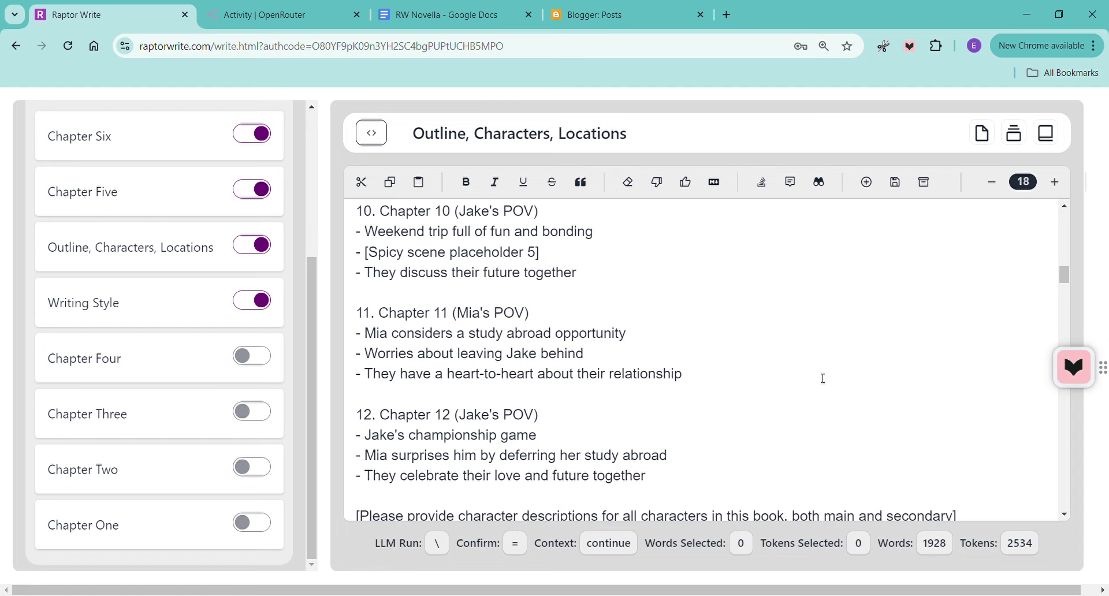
scroll(806, 376, up, 14)
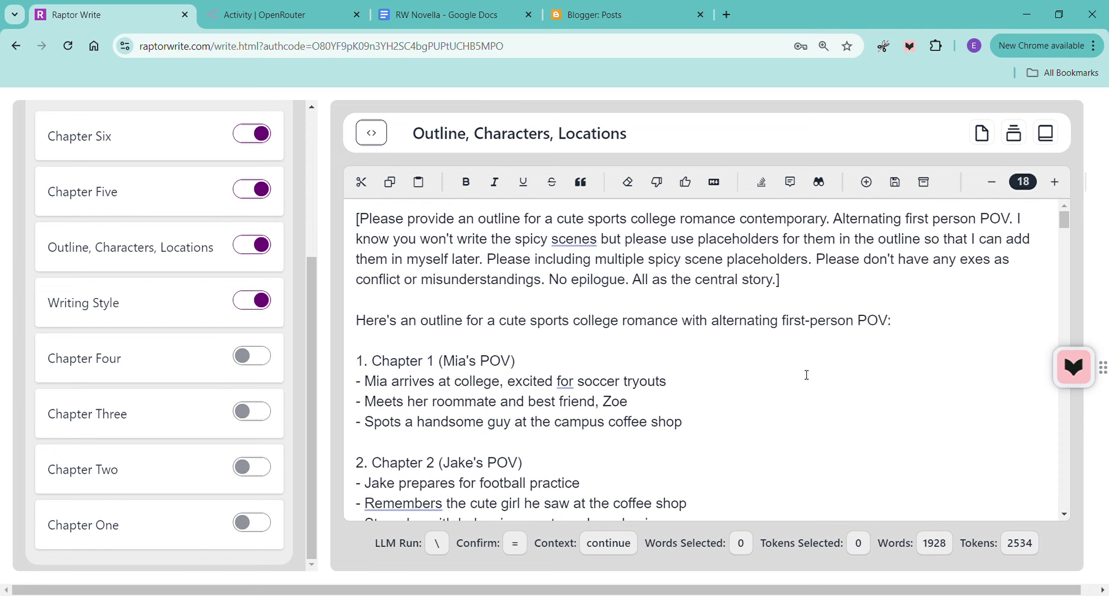